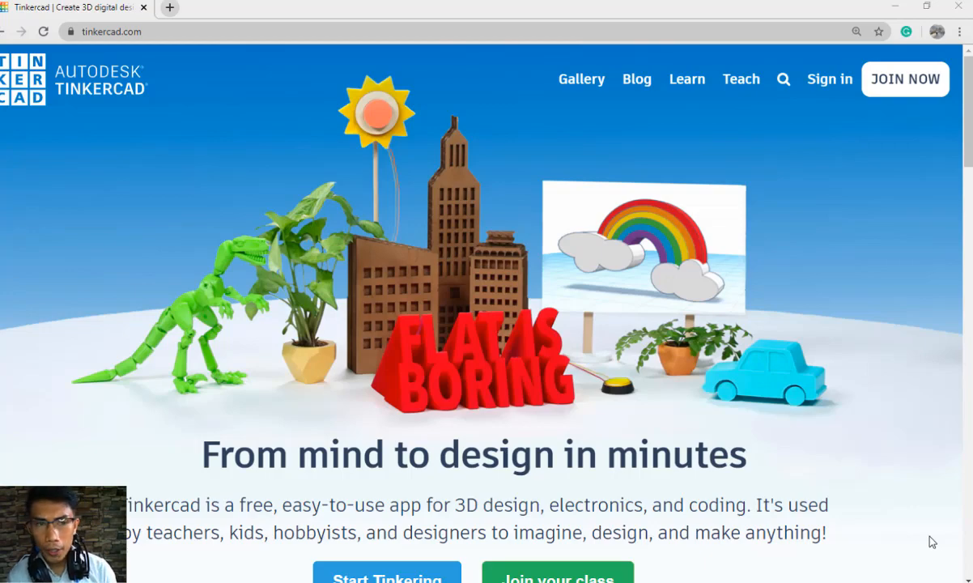
Sign in to Tinkercad with the first listed Google account.
{"action": "left_click", "coordinate": [434, 32]}
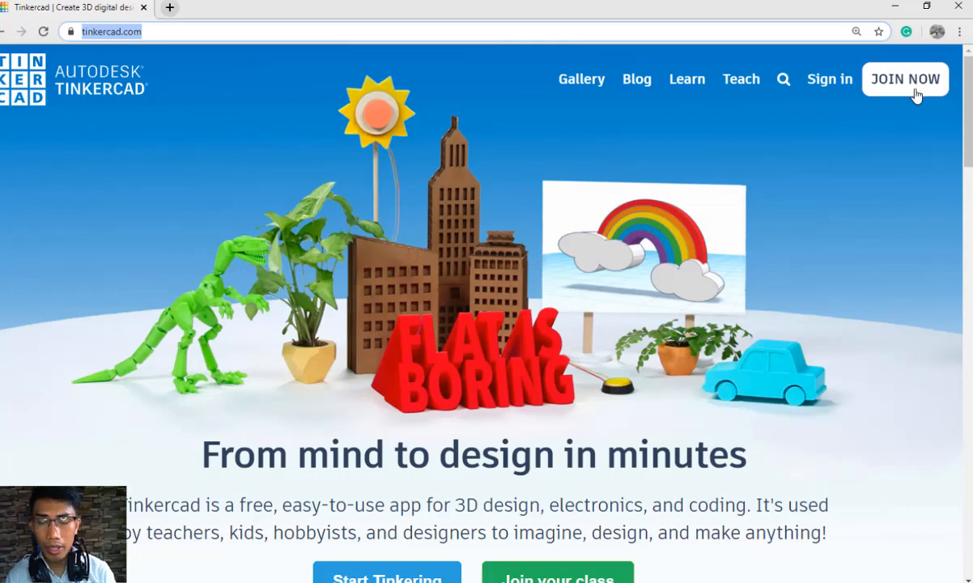
{"action": "left_click", "coordinate": [832, 82]}
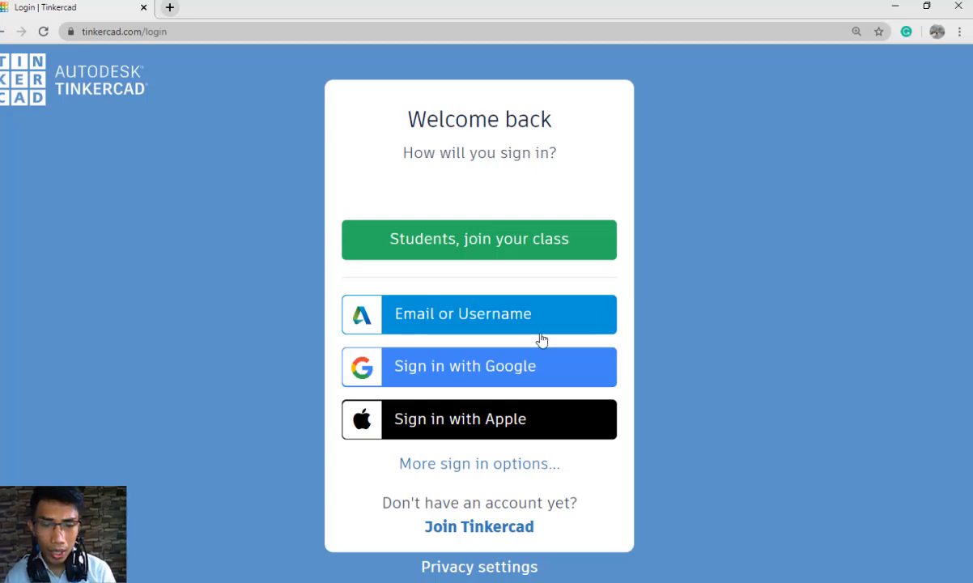
{"action": "left_click", "coordinate": [463, 380]}
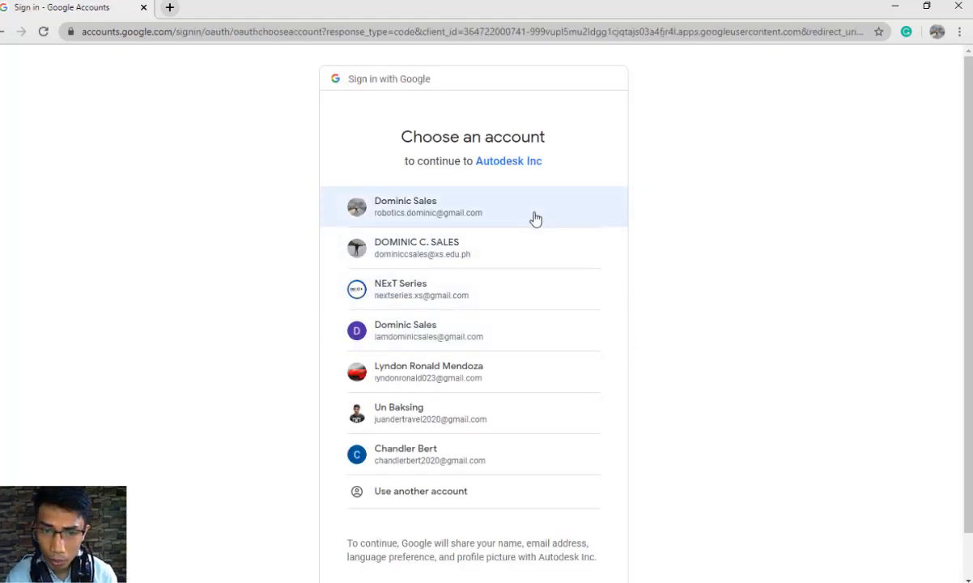
{"action": "left_click", "coordinate": [535, 219]}
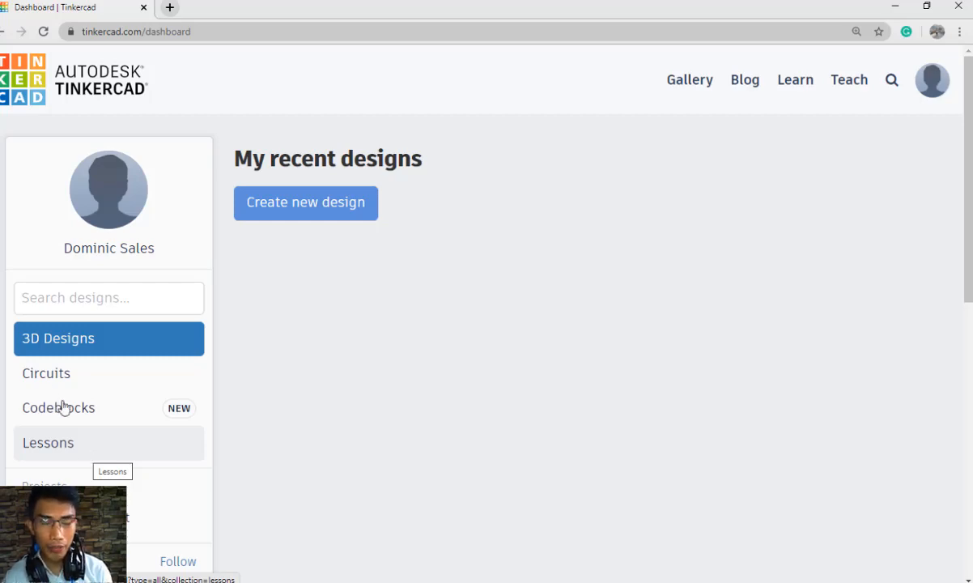
Look through the dashboard's sidebar, the Tinkercad tweets and the footer links.
{"action": "scroll", "coordinate": [128, 425], "scroll_direction": "down", "scroll_amount": 3}
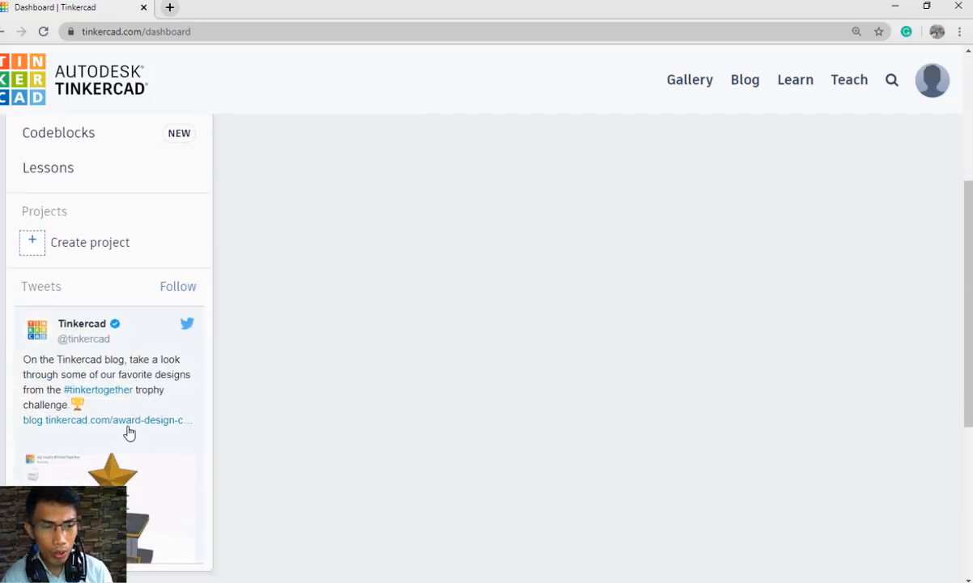
{"action": "scroll", "coordinate": [128, 433], "scroll_direction": "down", "scroll_amount": 5}
{"action": "scroll", "coordinate": [128, 434], "scroll_direction": "down", "scroll_amount": 6}
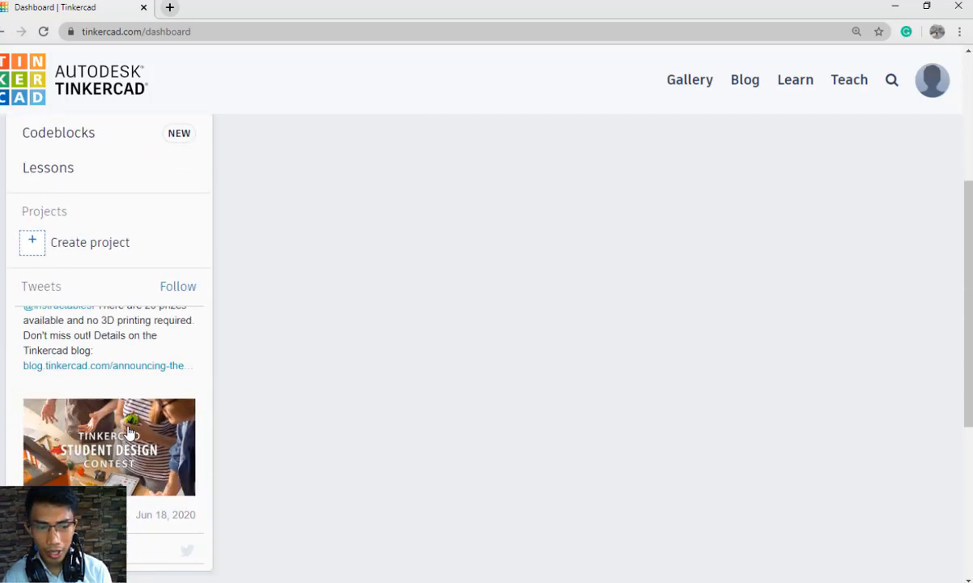
{"action": "scroll", "coordinate": [233, 433], "scroll_direction": "down", "scroll_amount": 3}
{"action": "scroll", "coordinate": [276, 442], "scroll_direction": "down", "scroll_amount": 1}
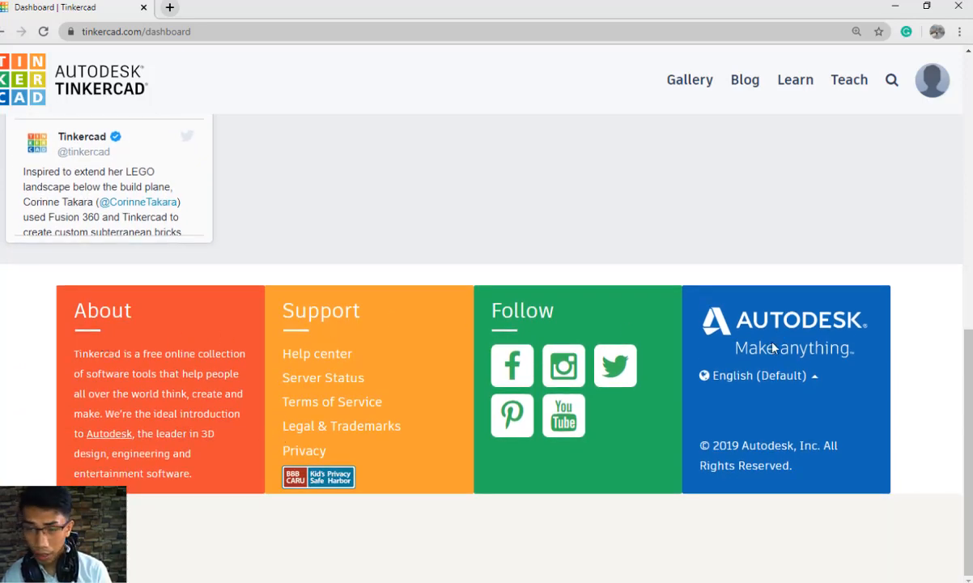
{"action": "scroll", "coordinate": [543, 411], "scroll_direction": "up", "scroll_amount": 10}
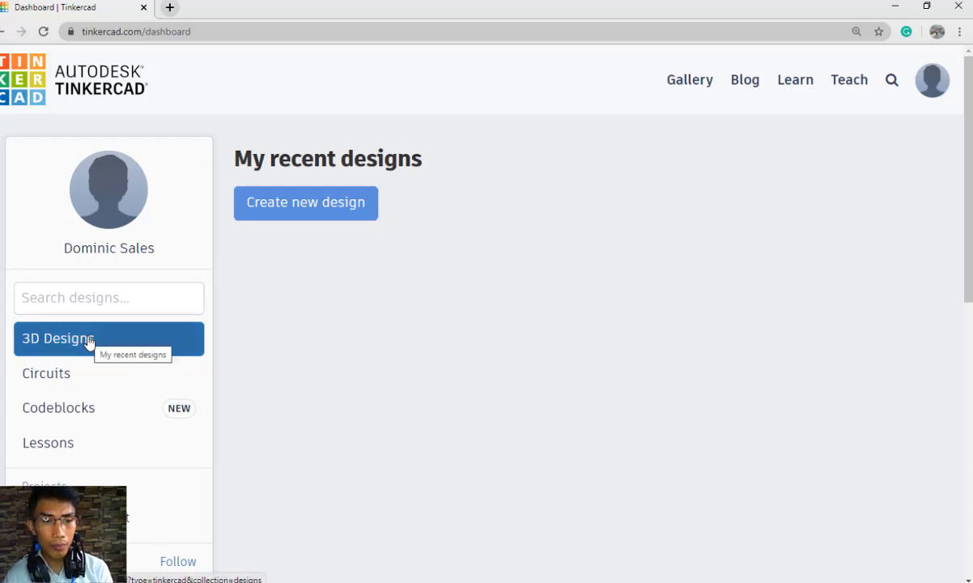
Create a new 3D design and check the camera reference picture Sample output.PNG in Photos.
{"action": "left_click", "coordinate": [305, 209]}
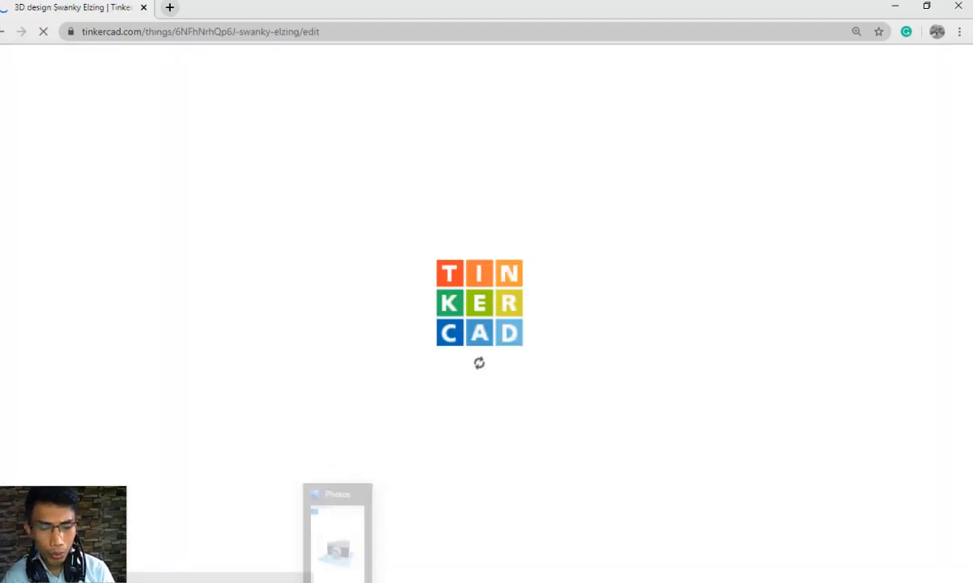
{"action": "left_click", "coordinate": [337, 539]}
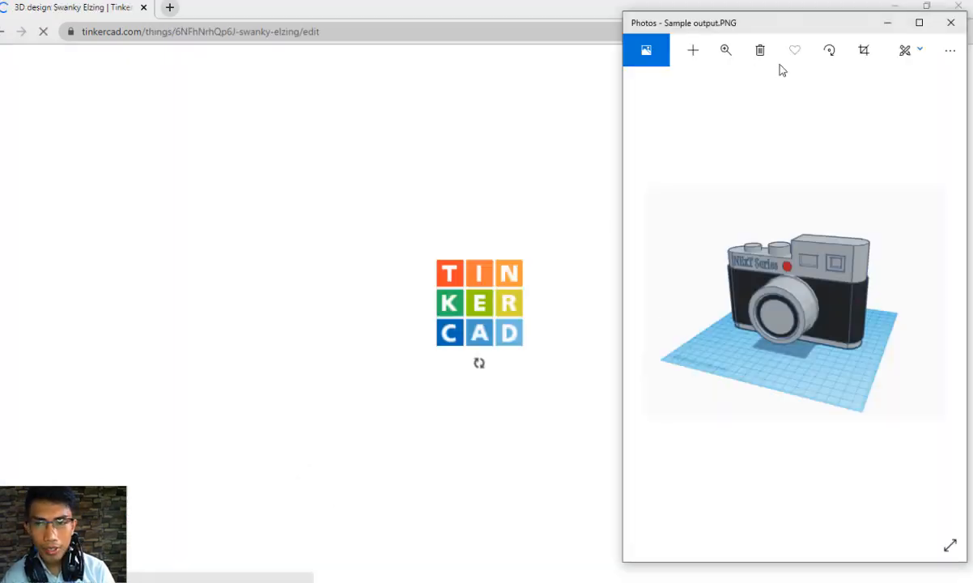
{"action": "left_click_drag", "start_coordinate": [817, 29], "coordinate": [808, 48]}
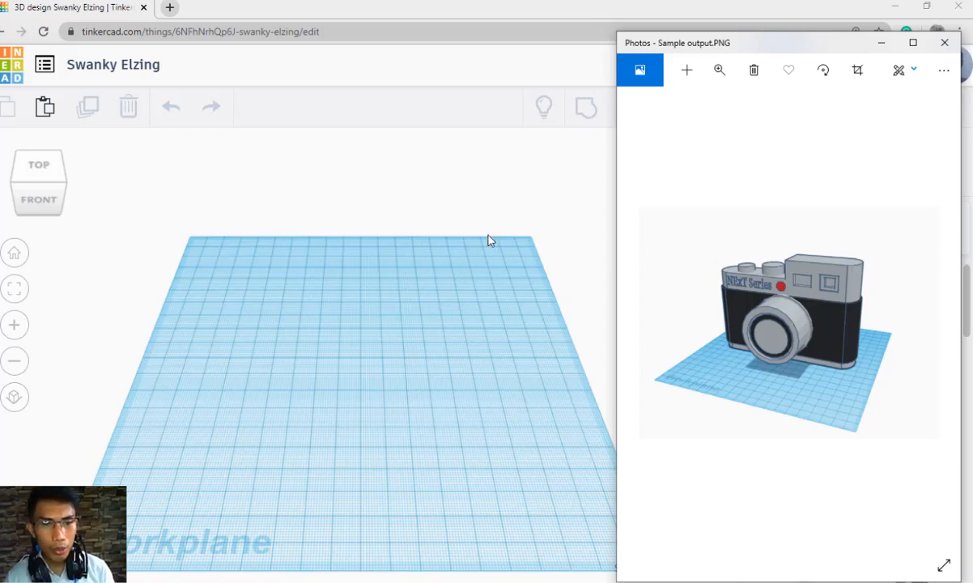
{"action": "left_click", "coordinate": [451, 275]}
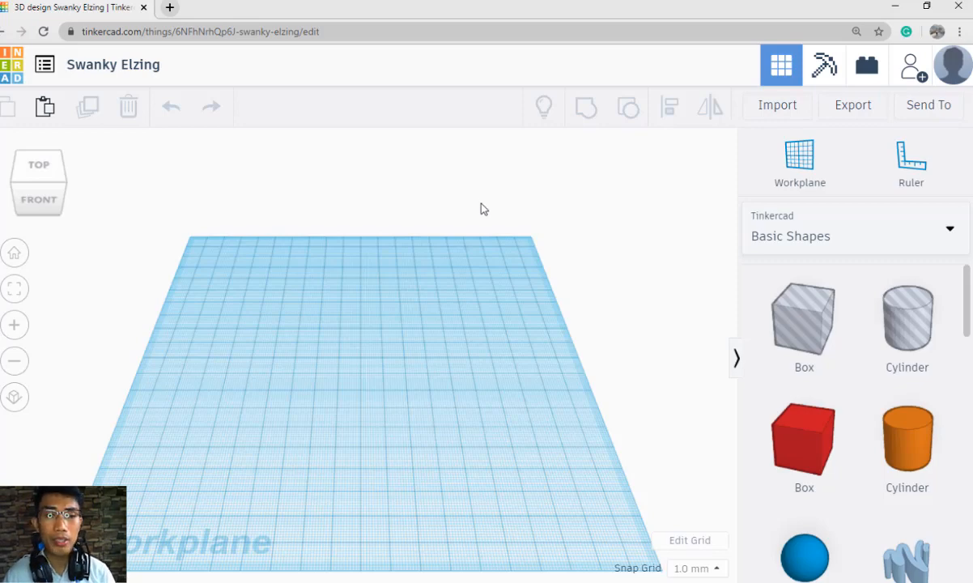
Rename the design as "First 3d Design".
{"action": "left_click", "coordinate": [151, 73]}
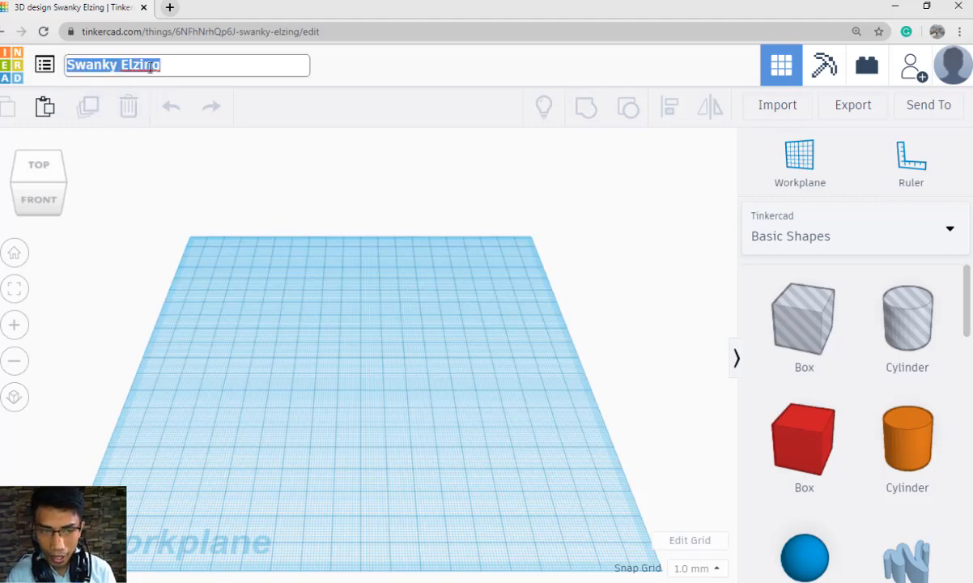
{"action": "key", "text": "BackSpace"}
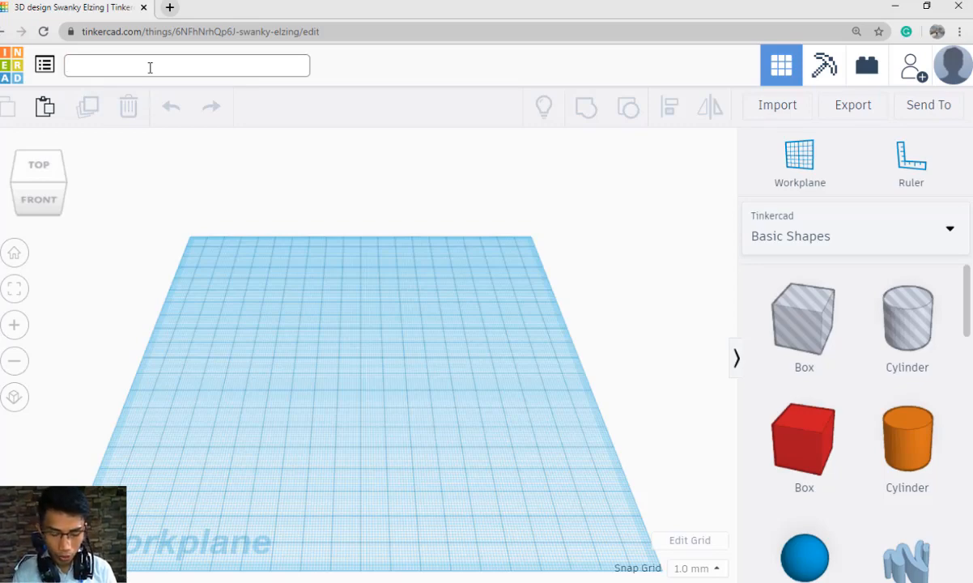
{"action": "type", "text": "First"}
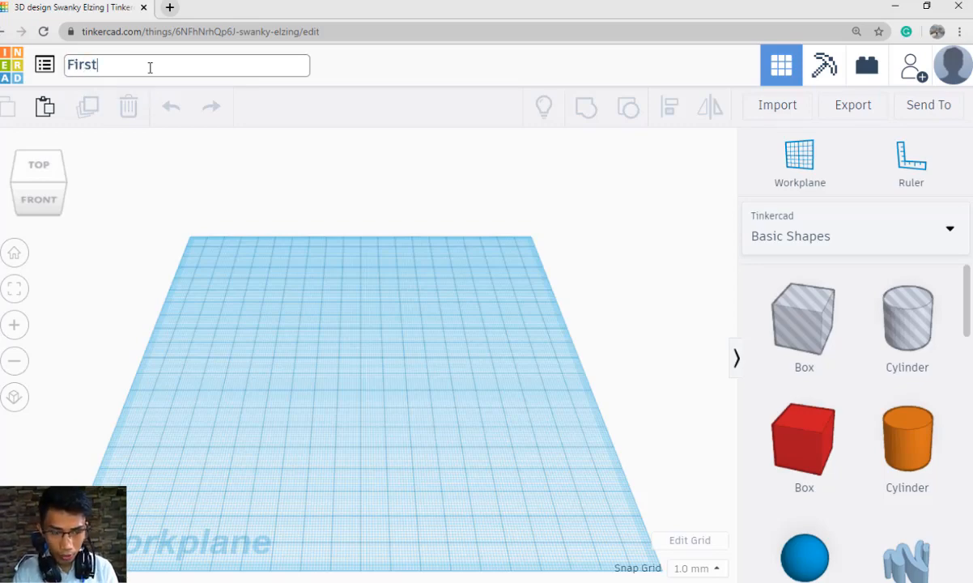
{"action": "type", "text": " 2"}
{"action": "key", "text": "BackSpace"}
{"action": "type", "text": "3"}
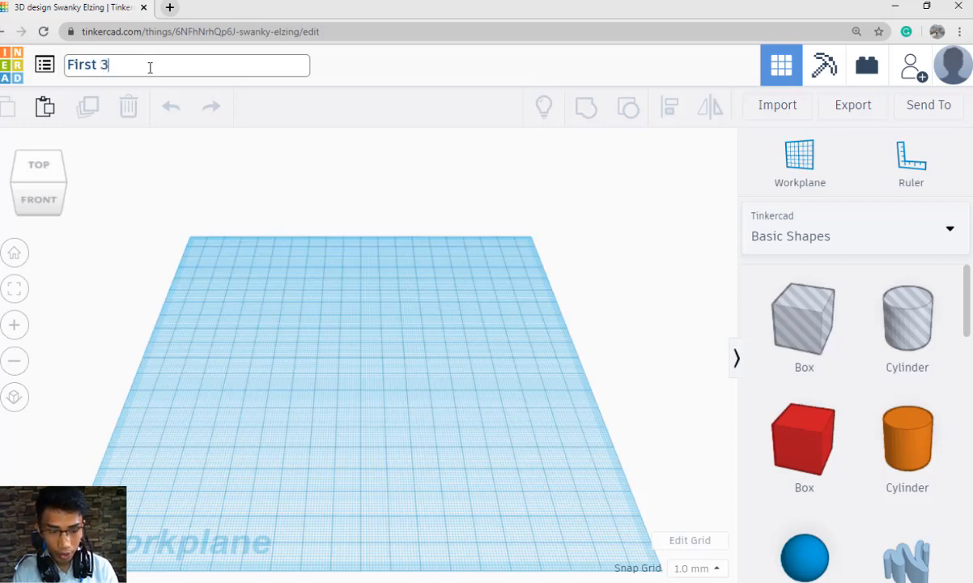
{"action": "type", "text": "d Desi"}
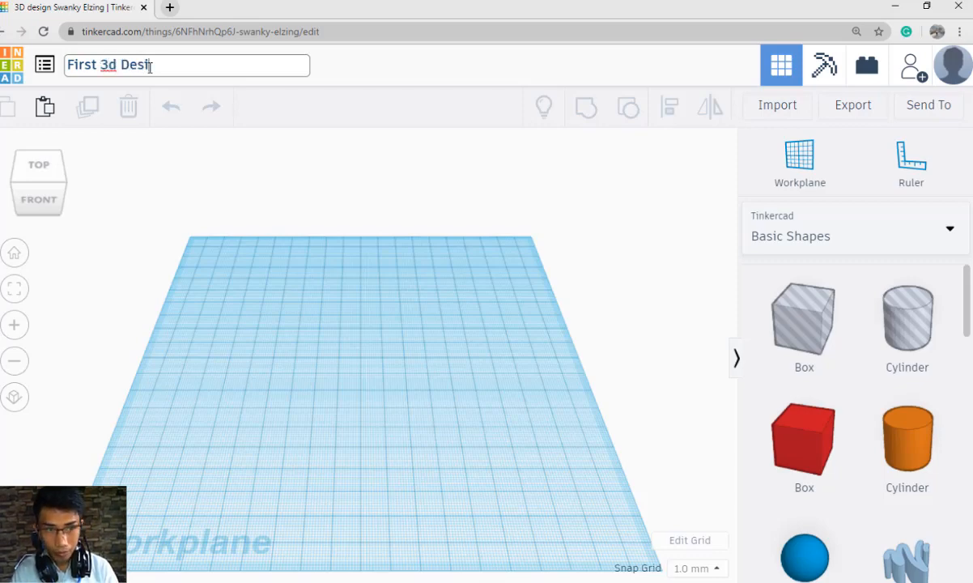
{"action": "type", "text": "gn"}
{"action": "key", "text": "Return"}
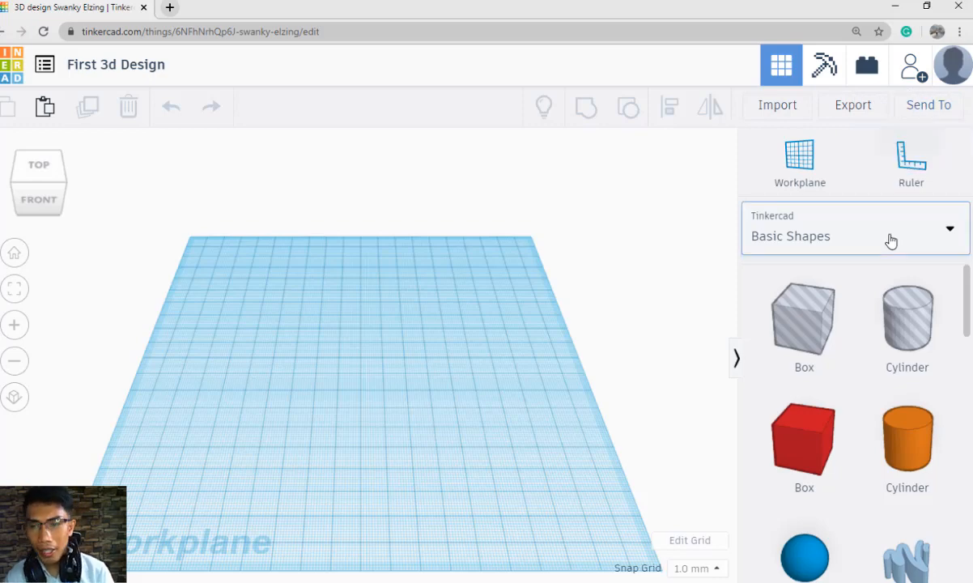
Look through the Basic Shapes library and the list of available shape categories.
{"action": "scroll", "coordinate": [877, 344], "scroll_direction": "down", "scroll_amount": 3}
{"action": "scroll", "coordinate": [875, 344], "scroll_direction": "down", "scroll_amount": 10}
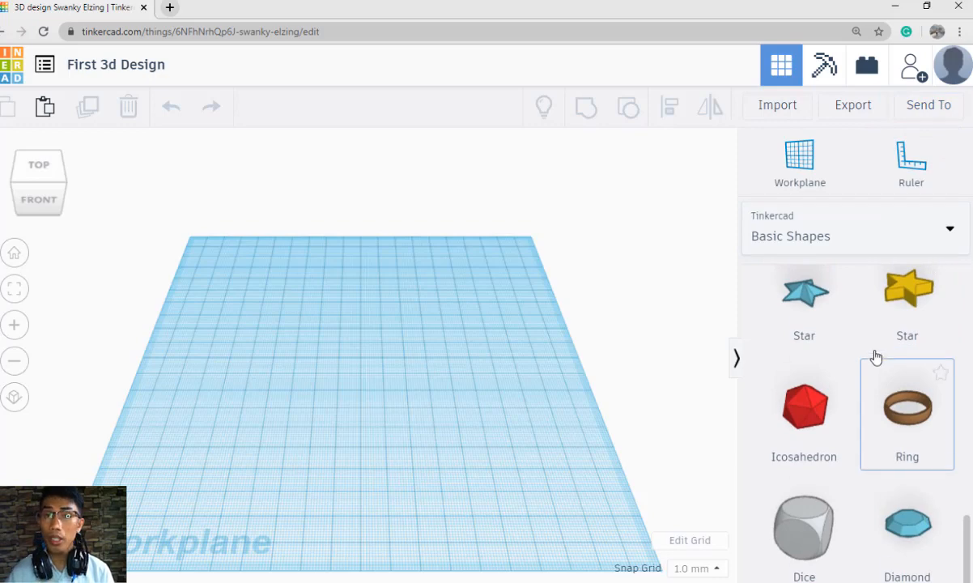
{"action": "scroll", "coordinate": [873, 348], "scroll_direction": "up", "scroll_amount": 8}
{"action": "scroll", "coordinate": [852, 347], "scroll_direction": "up", "scroll_amount": 4}
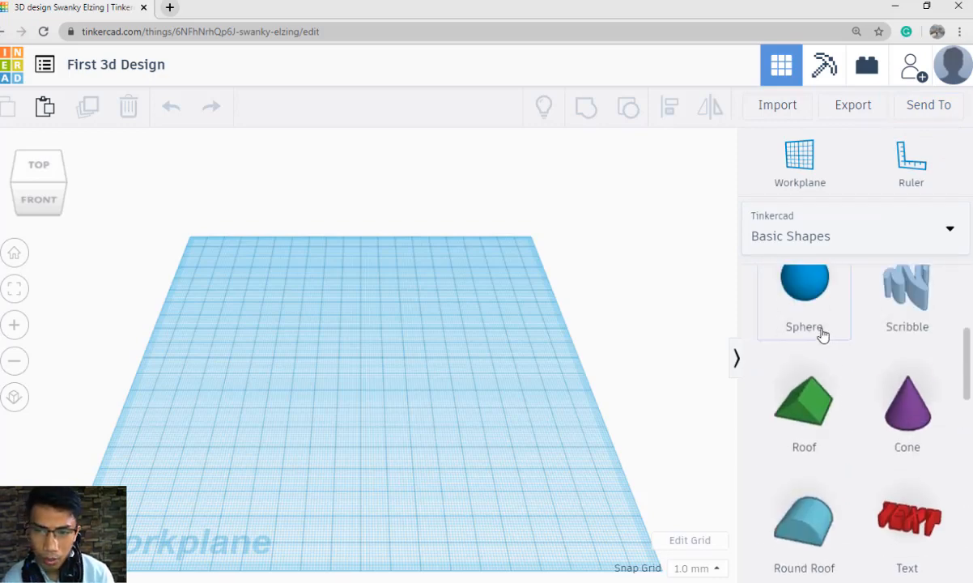
{"action": "left_click", "coordinate": [846, 243]}
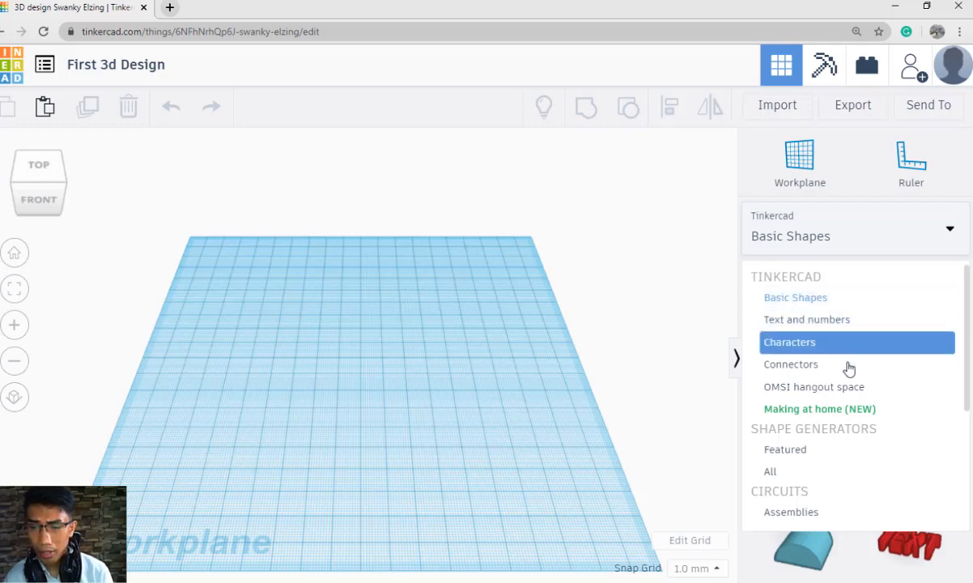
{"action": "scroll", "coordinate": [869, 396], "scroll_direction": "down", "scroll_amount": 3}
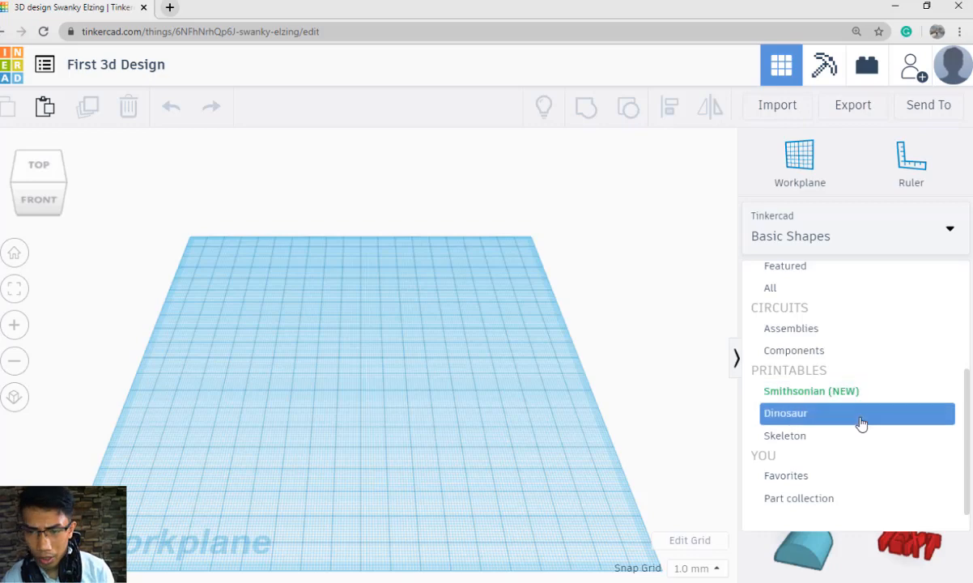
{"action": "scroll", "coordinate": [860, 411], "scroll_direction": "up", "scroll_amount": 3}
{"action": "left_click", "coordinate": [843, 301]}
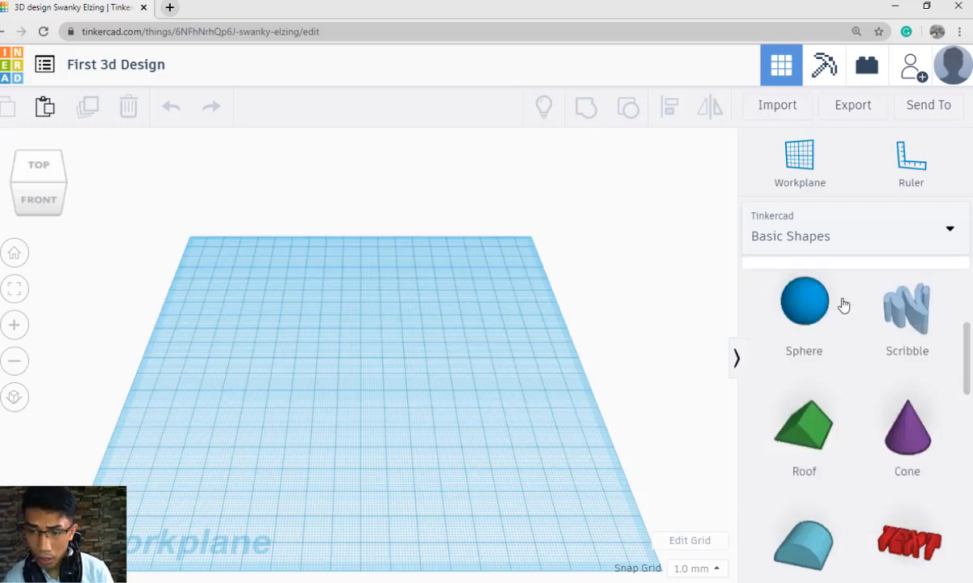
{"action": "scroll", "coordinate": [838, 389], "scroll_direction": "up", "scroll_amount": 2}
{"action": "scroll", "coordinate": [840, 394], "scroll_direction": "down", "scroll_amount": 5}
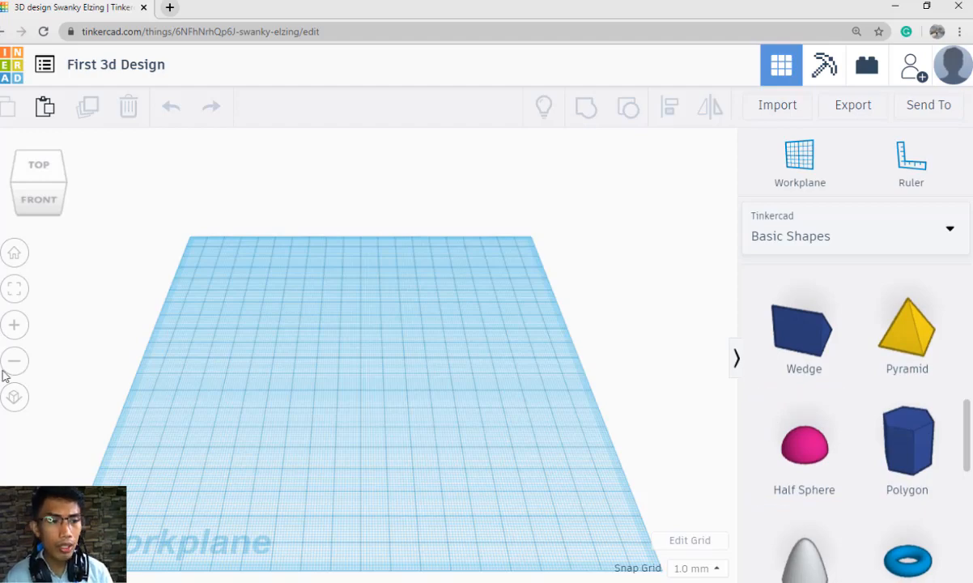
Try rotating the workplane, restore the home view and switch to orthographic projection.
{"action": "left_click", "coordinate": [39, 184]}
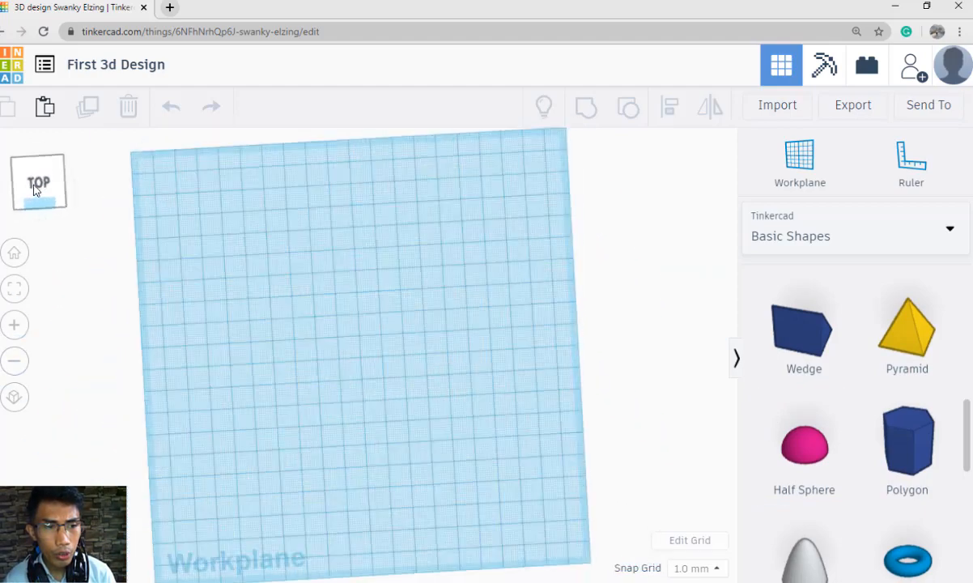
{"action": "left_click_drag", "start_coordinate": [36, 191], "coordinate": [31, 184]}
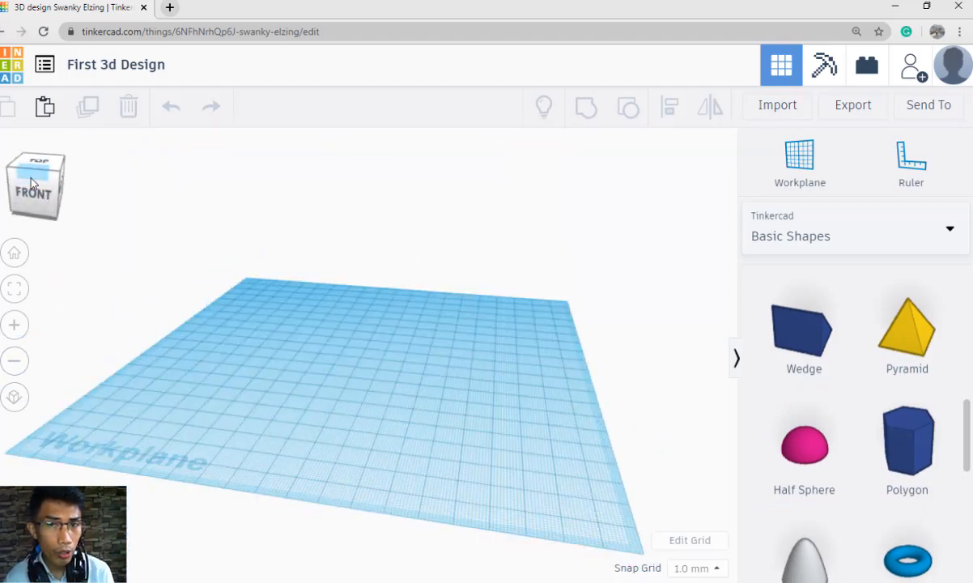
{"action": "left_click", "coordinate": [31, 183]}
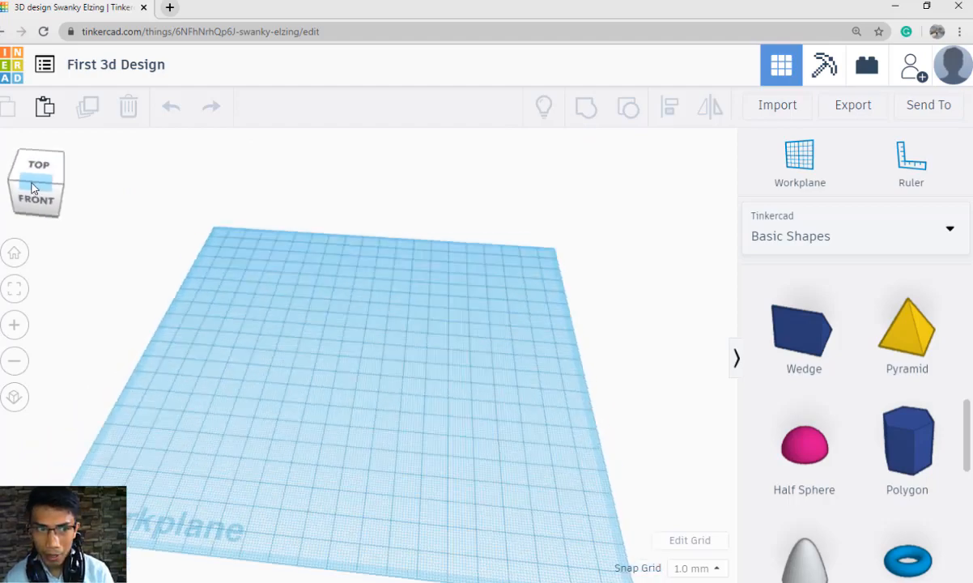
{"action": "mouse_move", "coordinate": [32, 188]}
{"action": "left_mouse_down"}
{"action": "mouse_move", "coordinate": [34, 167]}
{"action": "mouse_move", "coordinate": [45, 192]}
{"action": "mouse_move", "coordinate": [39, 186]}
{"action": "left_mouse_up"}
{"action": "left_click", "coordinate": [16, 255]}
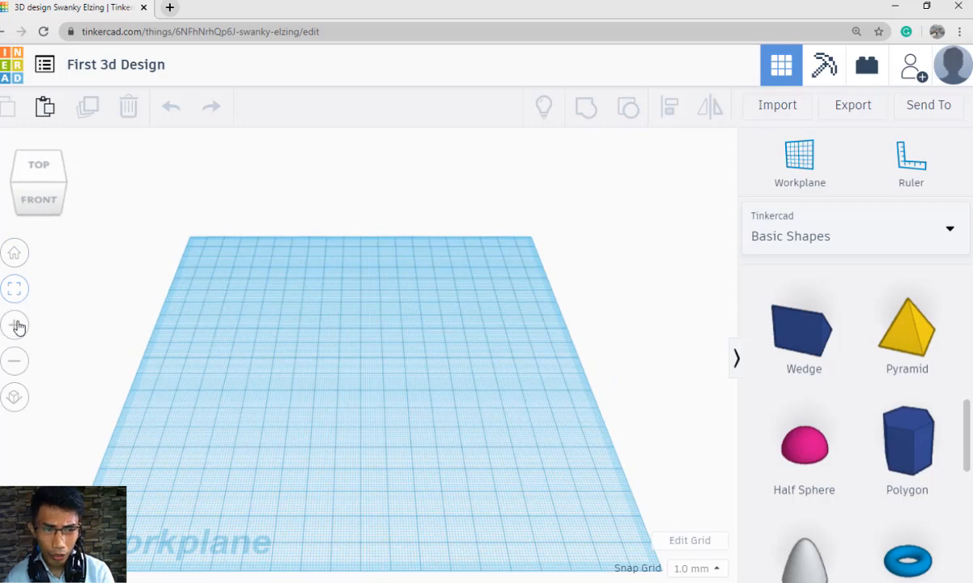
{"action": "left_click", "coordinate": [14, 397]}
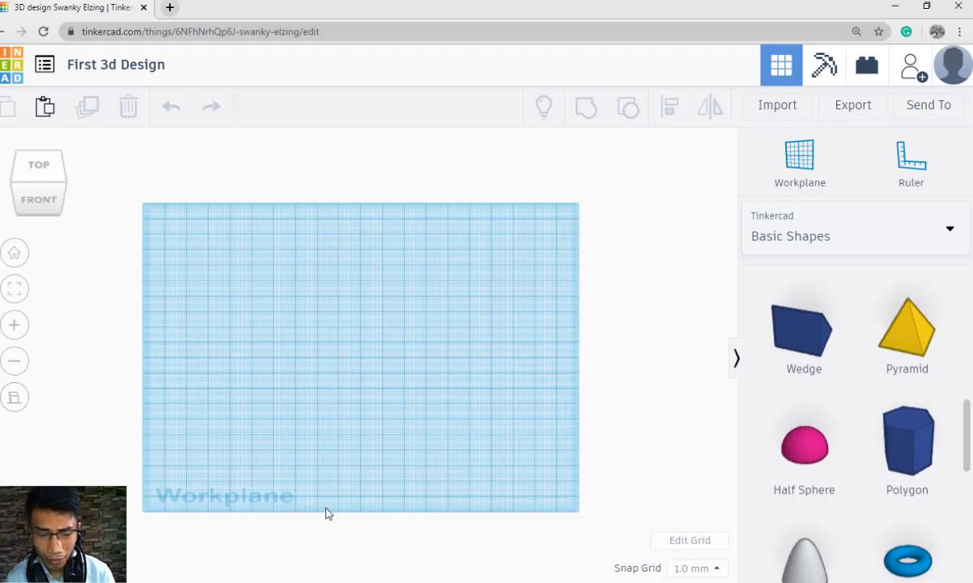
Switch to Photos to examine the camera reference picture, and return to the Tinkercad workplane.
{"action": "key", "text": "alt+Tab"}
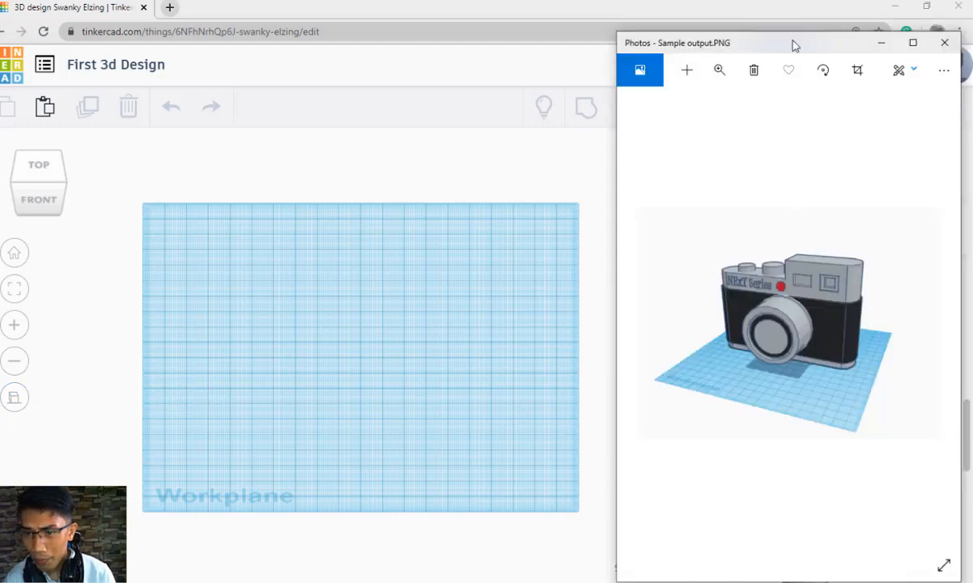
{"action": "left_click_drag", "start_coordinate": [815, 45], "coordinate": [772, 28]}
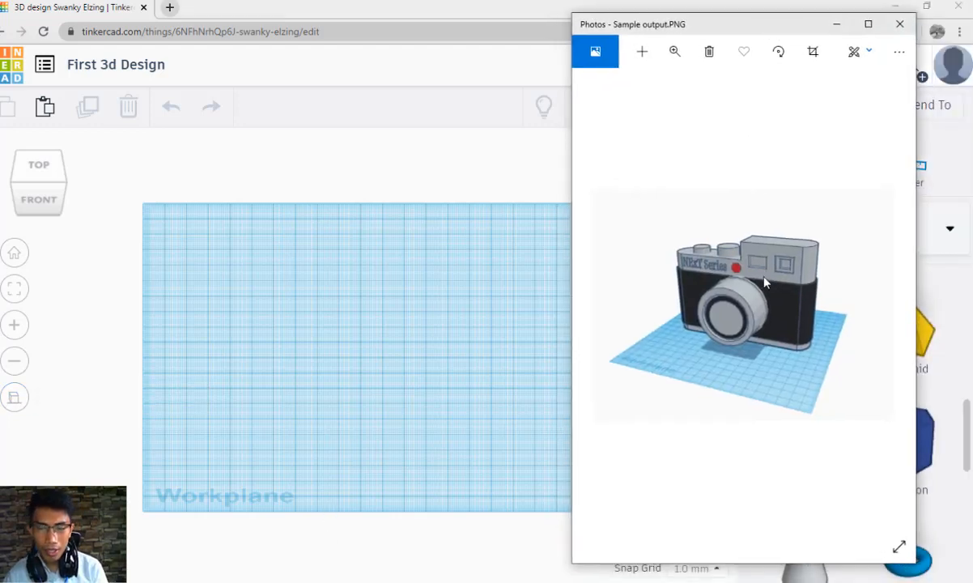
{"action": "left_click", "coordinate": [411, 288]}
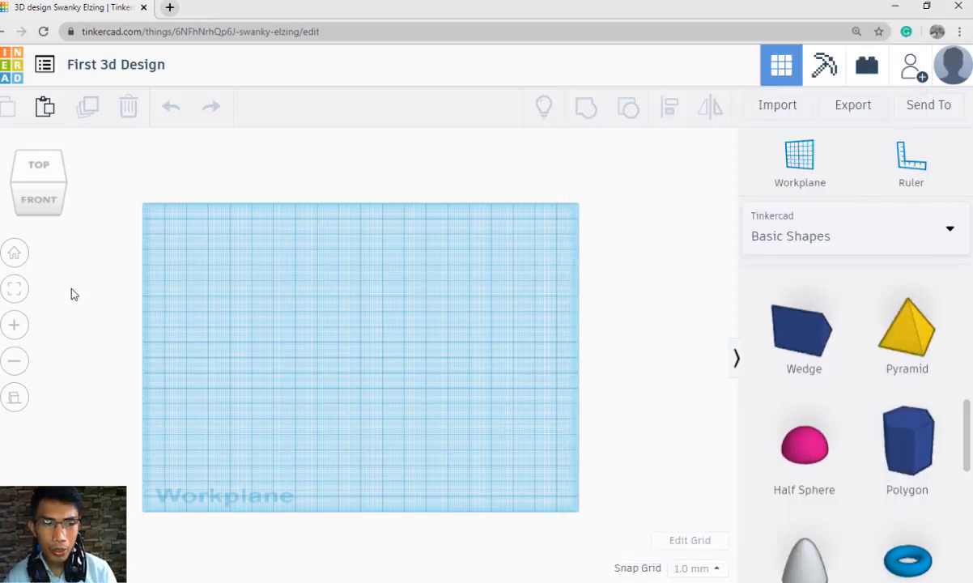
View the workplane from different angles and zoom levels, and return to the home view.
{"action": "left_click", "coordinate": [39, 184]}
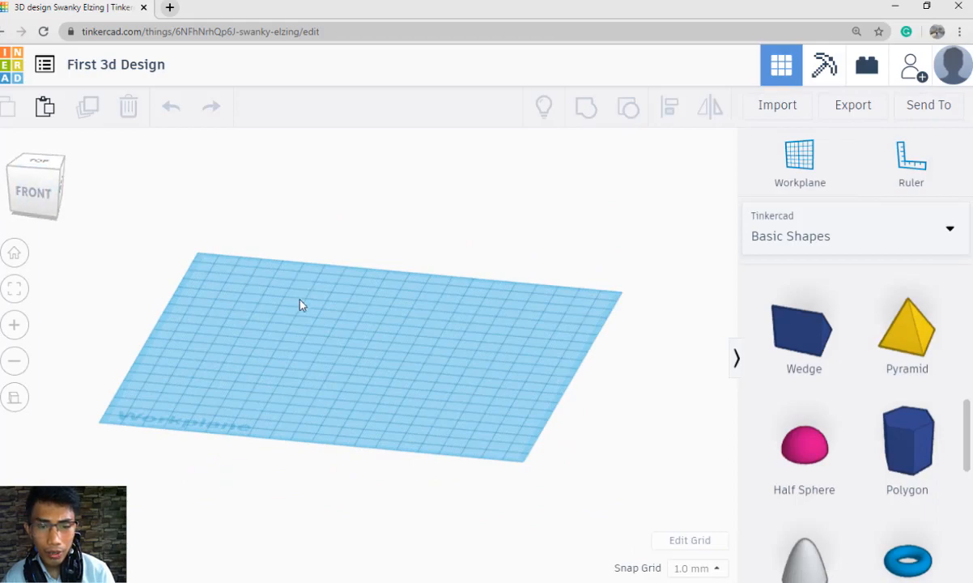
{"action": "scroll", "coordinate": [302, 304], "scroll_direction": "up", "scroll_amount": 3}
{"action": "right_click_drag", "start_coordinate": [443, 389], "coordinate": [427, 413]}
{"action": "scroll", "coordinate": [426, 409], "scroll_direction": "up", "scroll_amount": 1}
{"action": "left_click", "coordinate": [14, 255]}
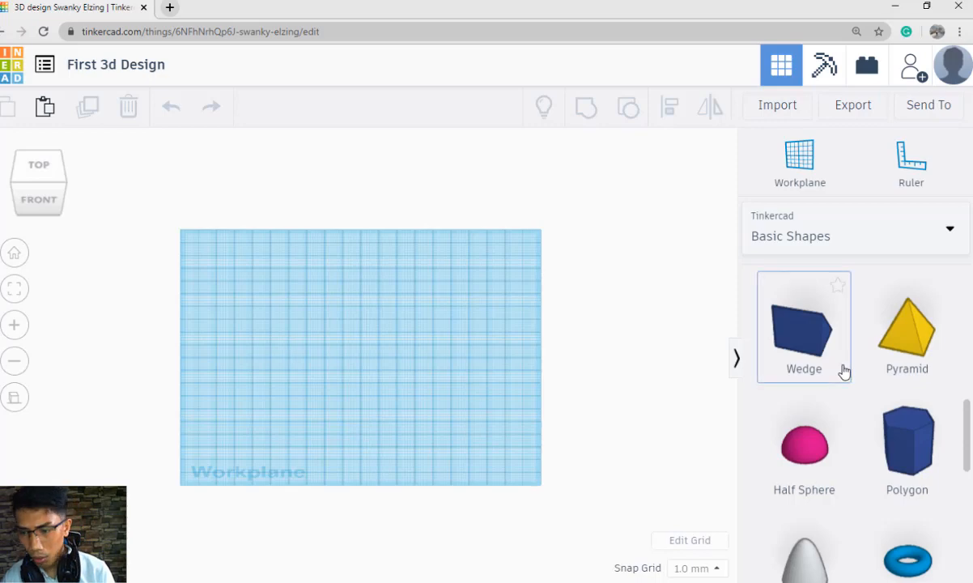
Browse further down the Basic Shapes and bring up the camera reference picture in Photos again.
{"action": "scroll", "coordinate": [846, 372], "scroll_direction": "down", "scroll_amount": 2}
{"action": "key", "text": "alt+Tab"}
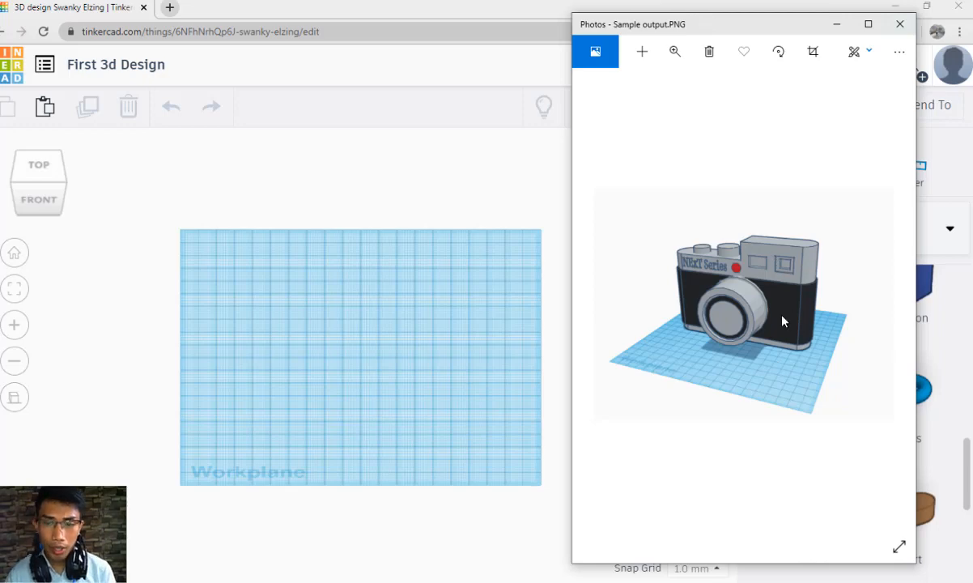
Return to the Tinkercad design and place a solid red box from the Basic Shapes on the workplane.
{"action": "left_click", "coordinate": [383, 358]}
{"action": "scroll", "coordinate": [834, 424], "scroll_direction": "up", "scroll_amount": 10}
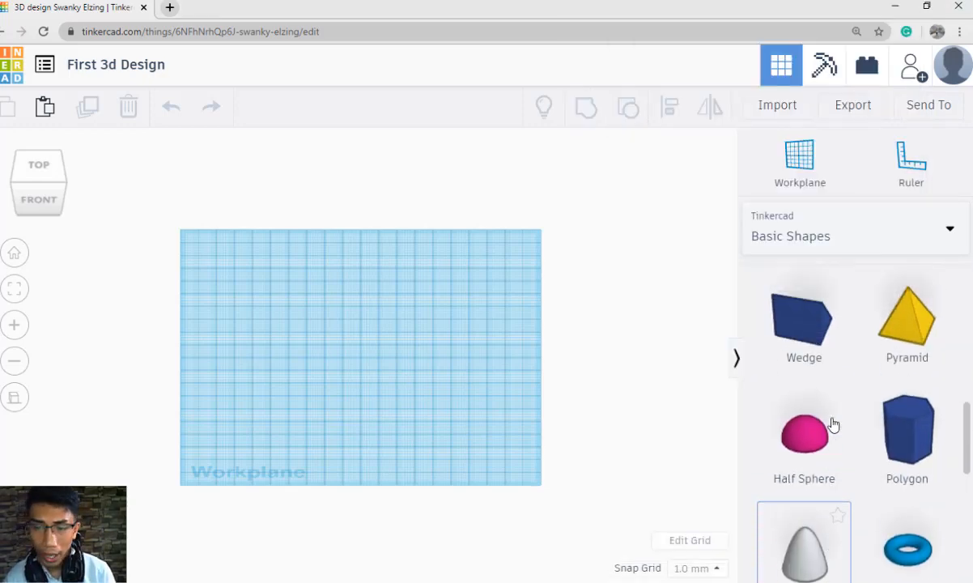
{"action": "scroll", "coordinate": [834, 427], "scroll_direction": "down", "scroll_amount": 1}
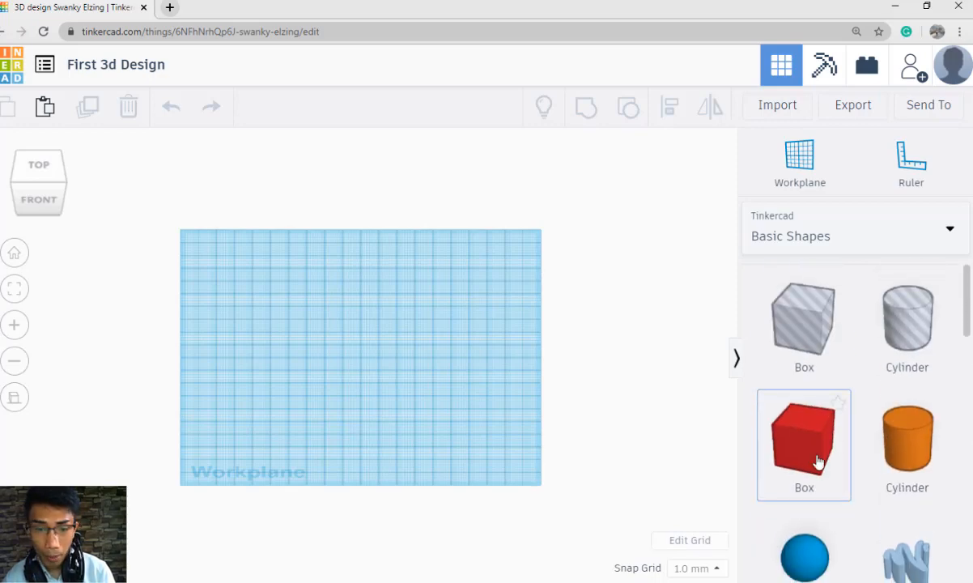
{"action": "left_click_drag", "start_coordinate": [815, 461], "coordinate": [290, 364]}
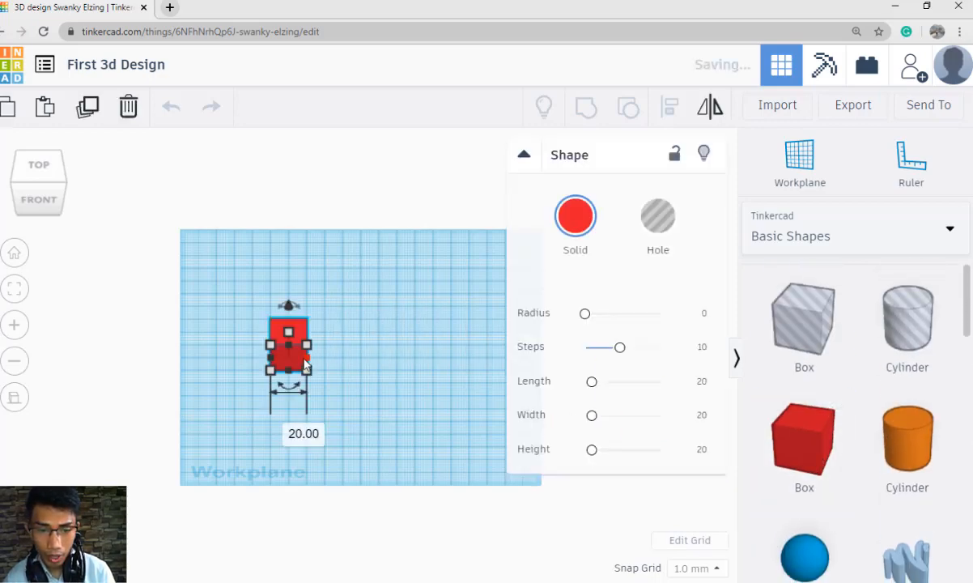
{"action": "scroll", "coordinate": [389, 398], "scroll_direction": "up", "scroll_amount": 2}
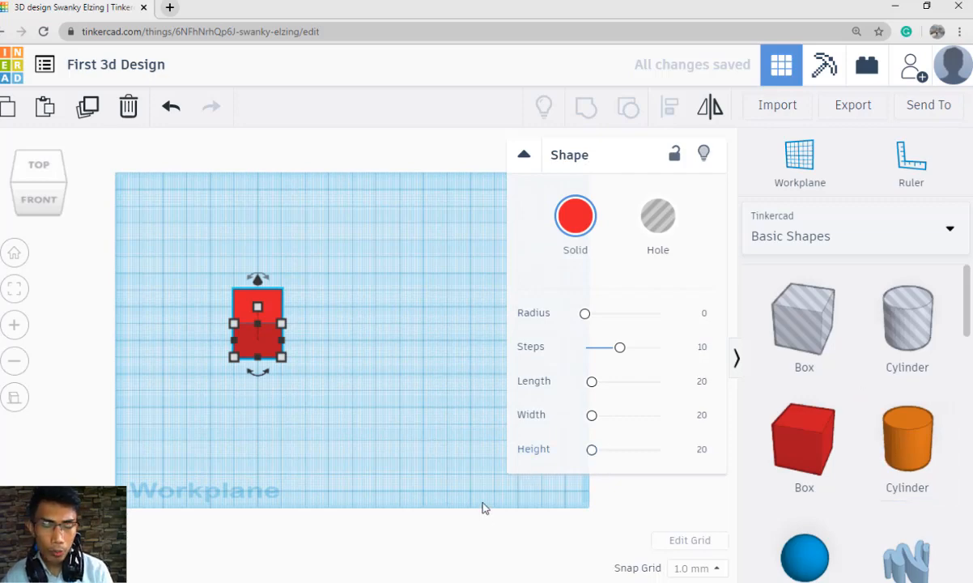
{"action": "left_click", "coordinate": [454, 510]}
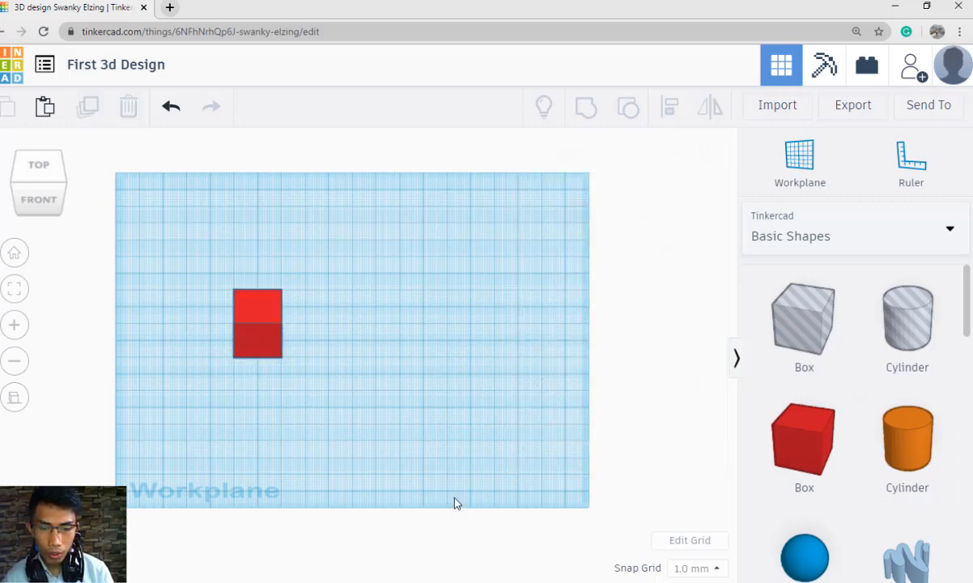
Stretch the red box sideways to a length of about 68 mm.
{"action": "right_click_drag", "start_coordinate": [454, 501], "coordinate": [332, 364]}
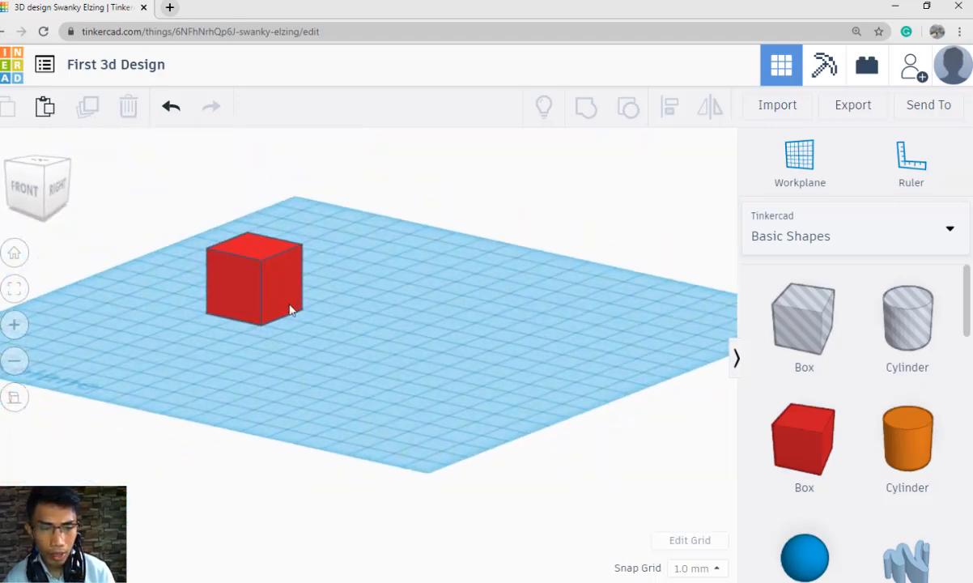
{"action": "left_click", "coordinate": [291, 308]}
{"action": "mouse_move", "coordinate": [291, 309]}
{"action": "right_mouse_down"}
{"action": "mouse_move", "coordinate": [341, 397]}
{"action": "mouse_move", "coordinate": [296, 313]}
{"action": "right_mouse_up"}
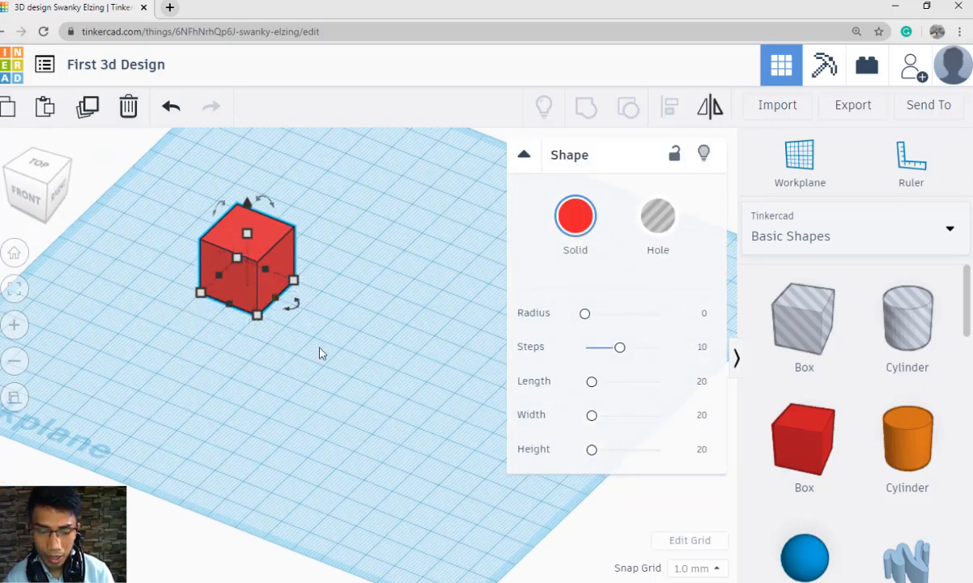
{"action": "scroll", "coordinate": [323, 348], "scroll_direction": "down", "scroll_amount": 2}
{"action": "middle_click_drag", "start_coordinate": [329, 348], "coordinate": [354, 402]}
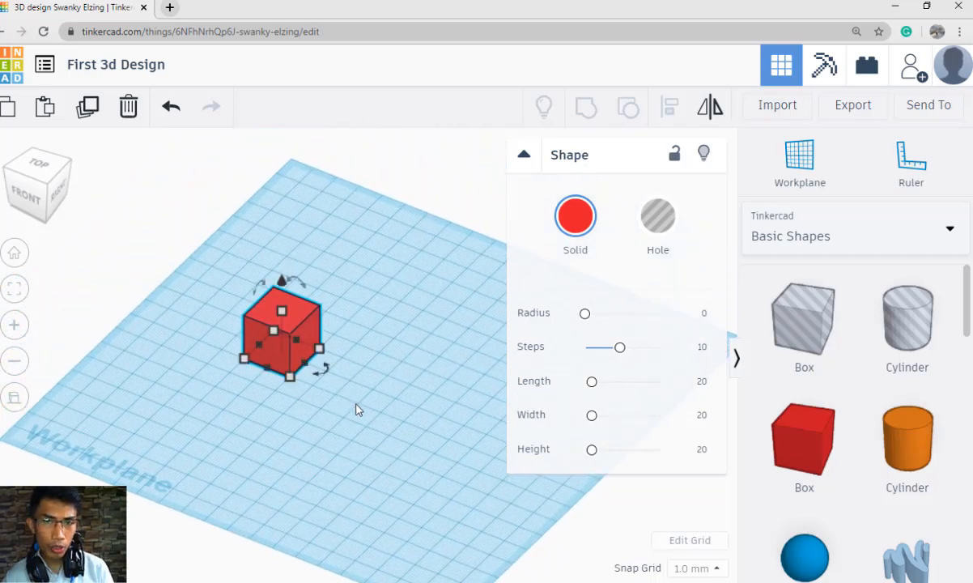
{"action": "scroll", "coordinate": [357, 409], "scroll_direction": "up", "scroll_amount": 3}
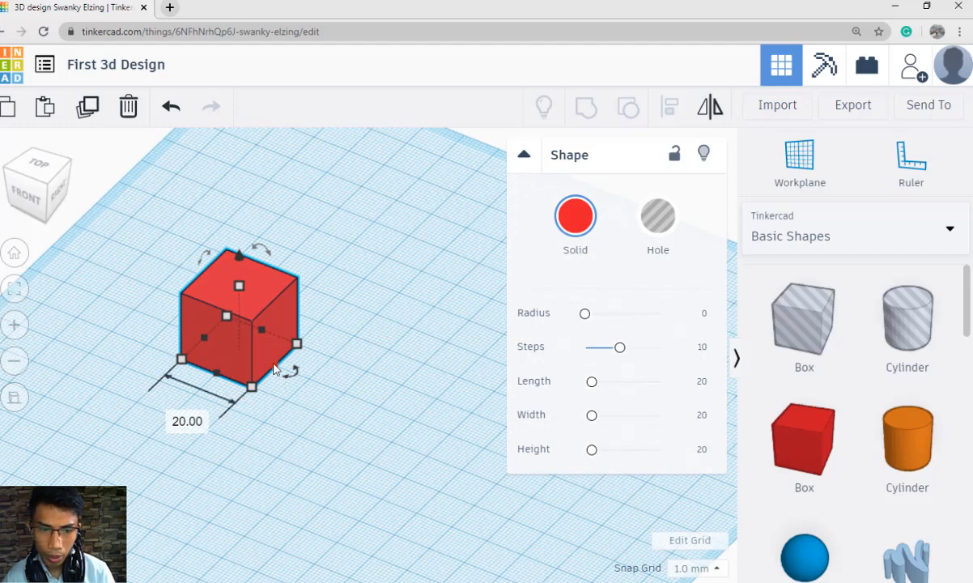
{"action": "left_click_drag", "start_coordinate": [275, 366], "coordinate": [450, 450]}
{"action": "scroll", "coordinate": [437, 450], "scroll_direction": "down", "scroll_amount": 2}
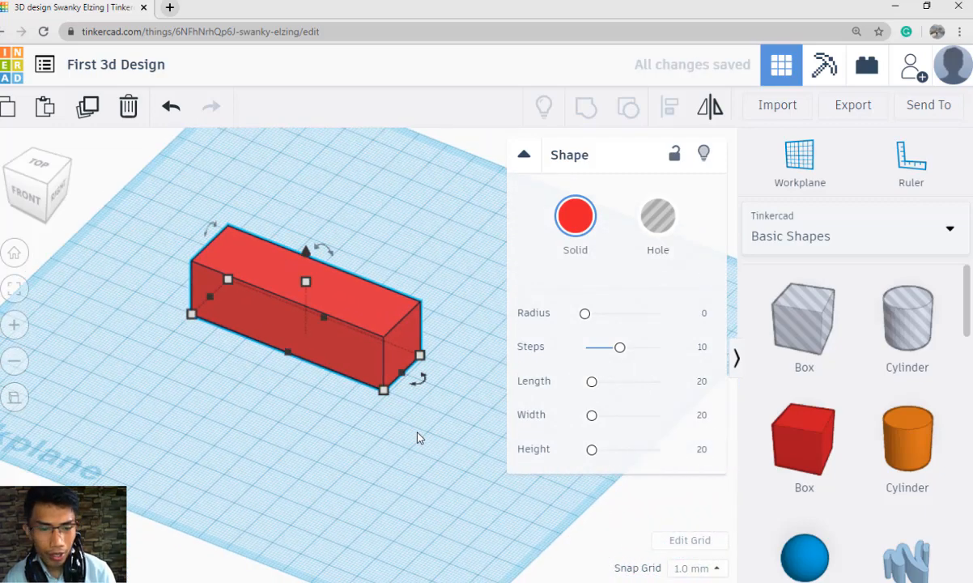
Set the red box's depth to 25 mm and its length to 75 mm.
{"action": "scroll", "coordinate": [418, 438], "scroll_direction": "up", "scroll_amount": 4}
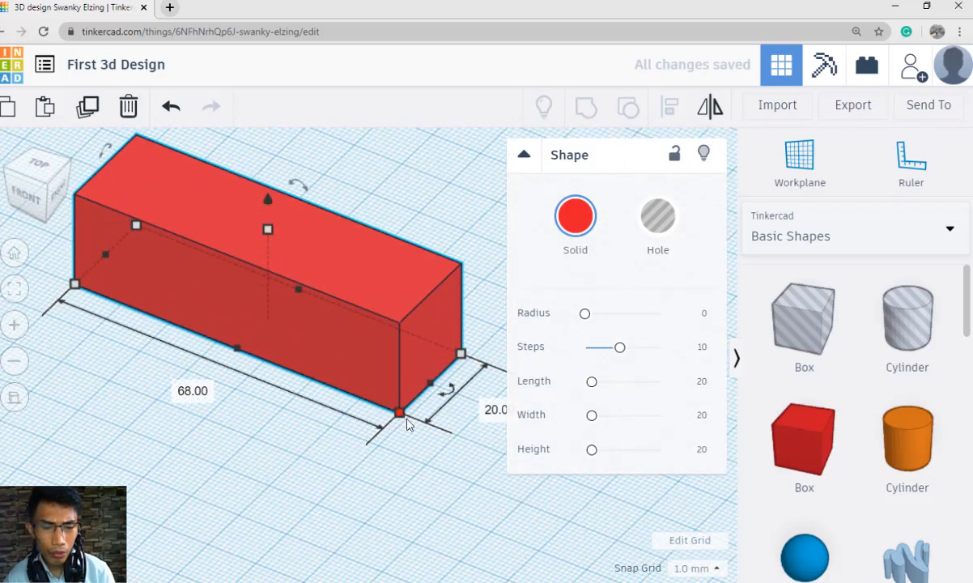
{"action": "middle_click_drag", "start_coordinate": [408, 424], "coordinate": [353, 409]}
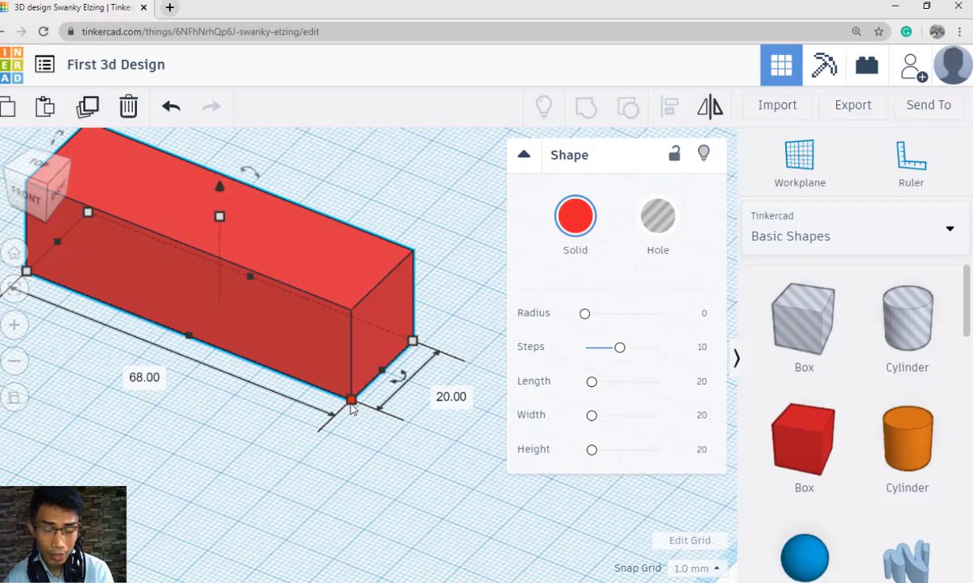
{"action": "left_click", "coordinate": [451, 398]}
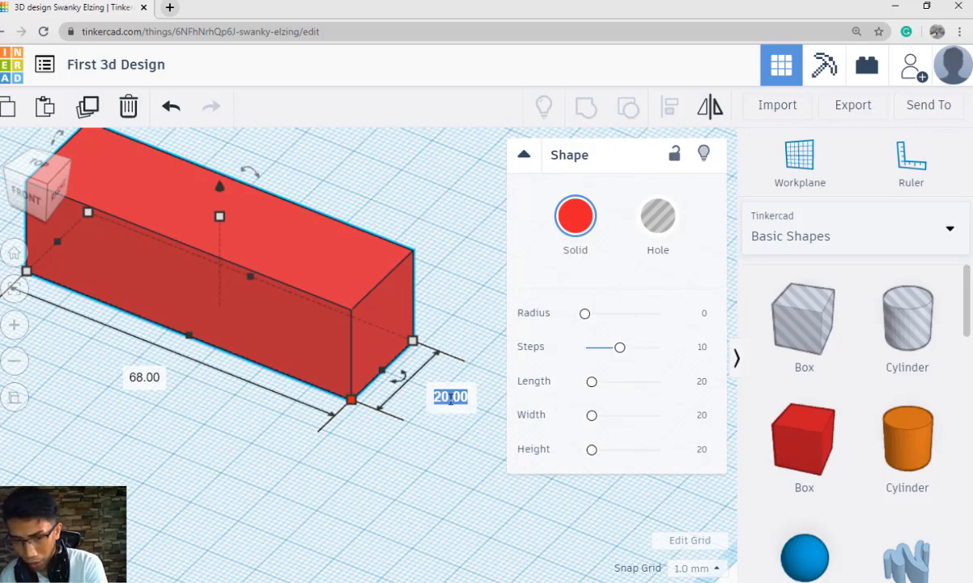
{"action": "type", "text": "25"}
{"action": "key", "text": "Return"}
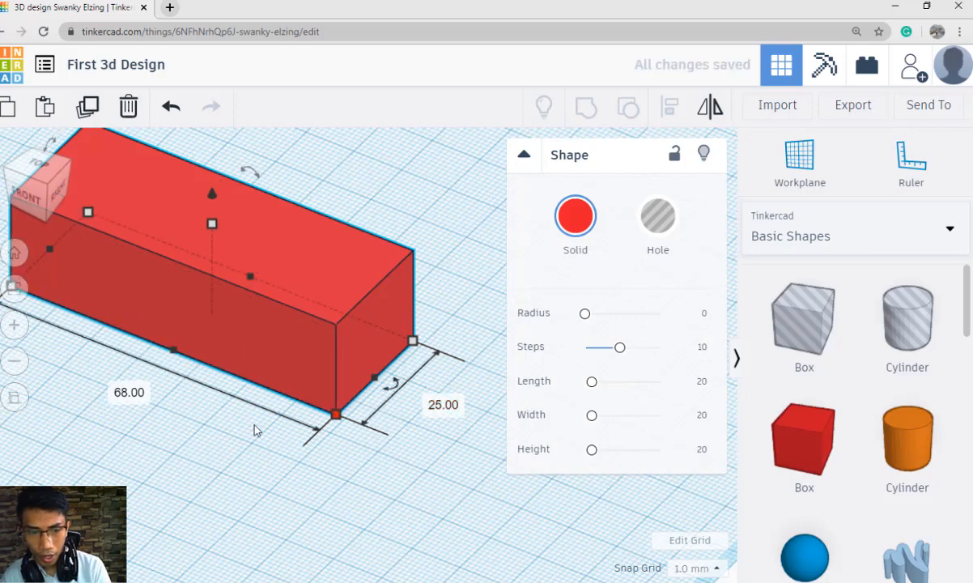
{"action": "left_click", "coordinate": [137, 395]}
{"action": "type", "text": "5"}
{"action": "key", "text": "Return"}
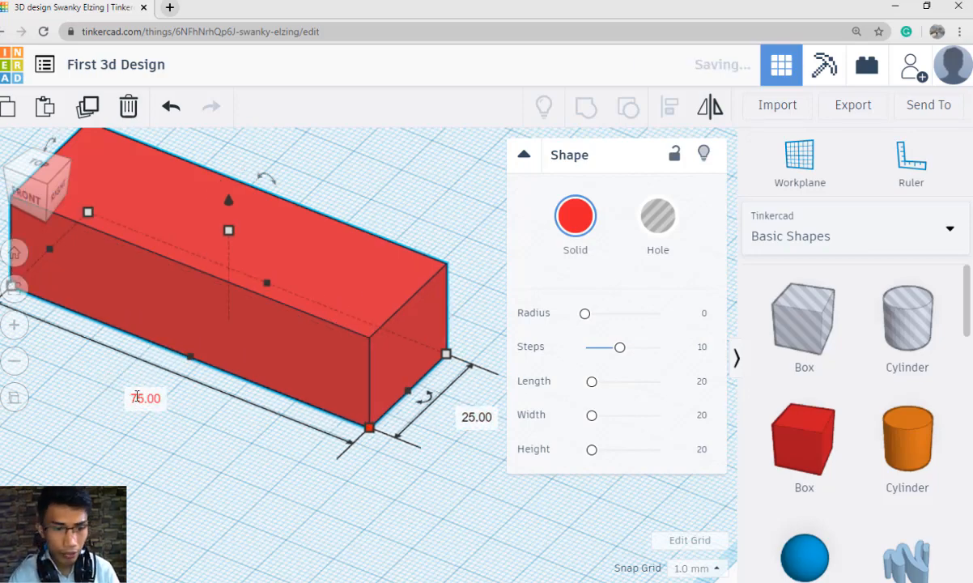
{"action": "left_click", "coordinate": [231, 465]}
Examine the resized box from several angles and zoom levels, restoring the home view in between.
{"action": "scroll", "coordinate": [235, 462], "scroll_direction": "down", "scroll_amount": 2}
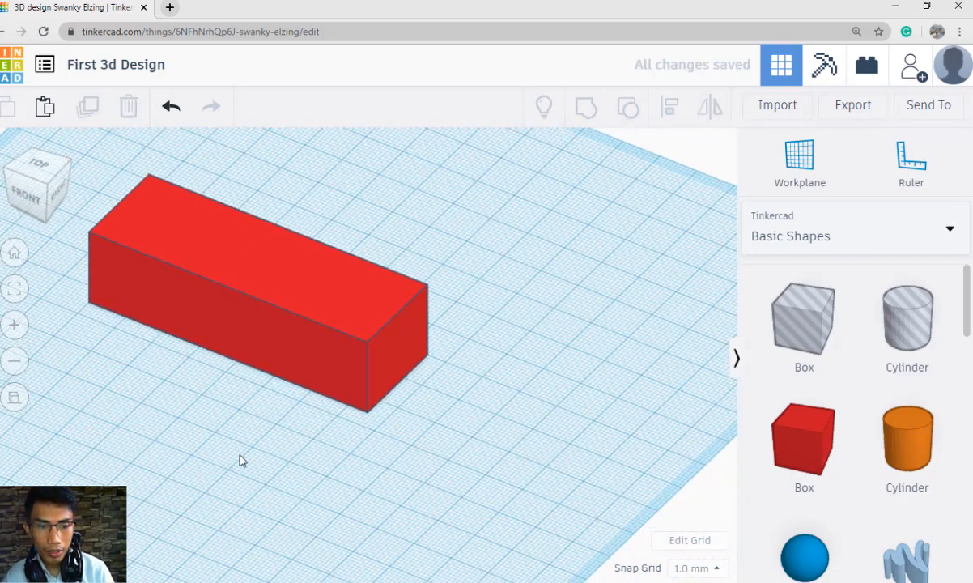
{"action": "right_click_drag", "start_coordinate": [283, 465], "coordinate": [250, 452]}
{"action": "middle_click_drag", "start_coordinate": [226, 451], "coordinate": [319, 461]}
{"action": "scroll", "coordinate": [319, 460], "scroll_direction": "up", "scroll_amount": 2}
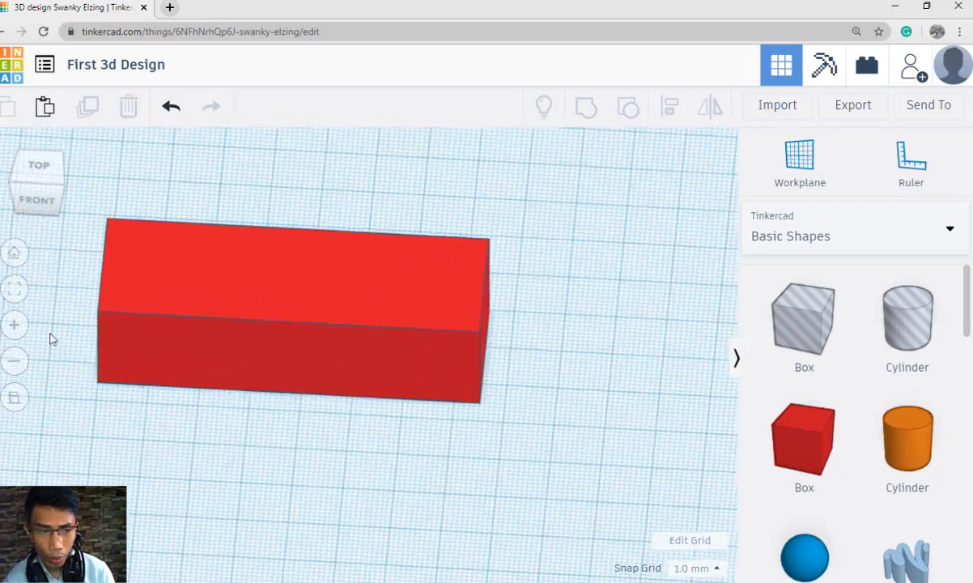
{"action": "left_click", "coordinate": [15, 256]}
{"action": "scroll", "coordinate": [343, 415], "scroll_direction": "up", "scroll_amount": 5}
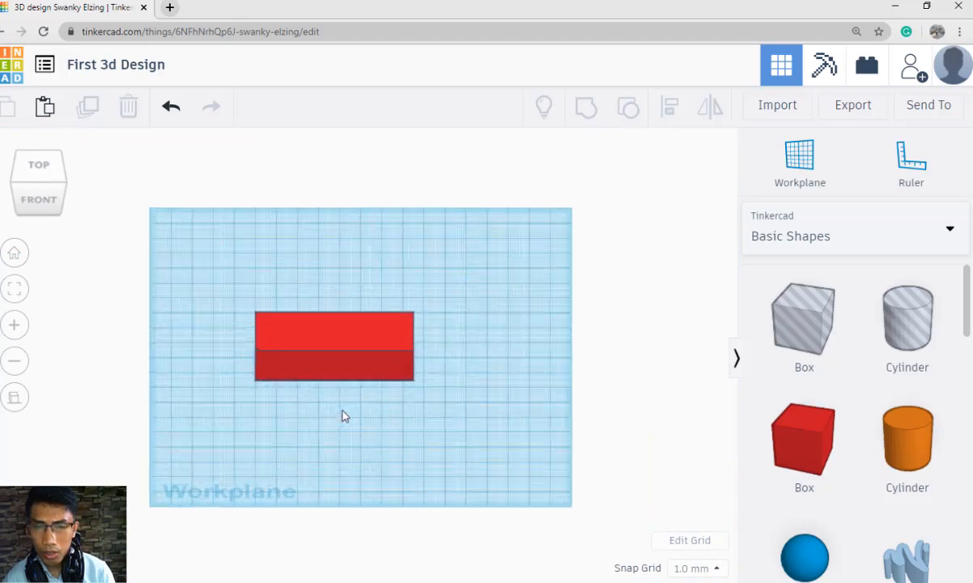
{"action": "right_click_drag", "start_coordinate": [411, 445], "coordinate": [370, 419]}
{"action": "scroll", "coordinate": [371, 419], "scroll_direction": "up", "scroll_amount": 5}
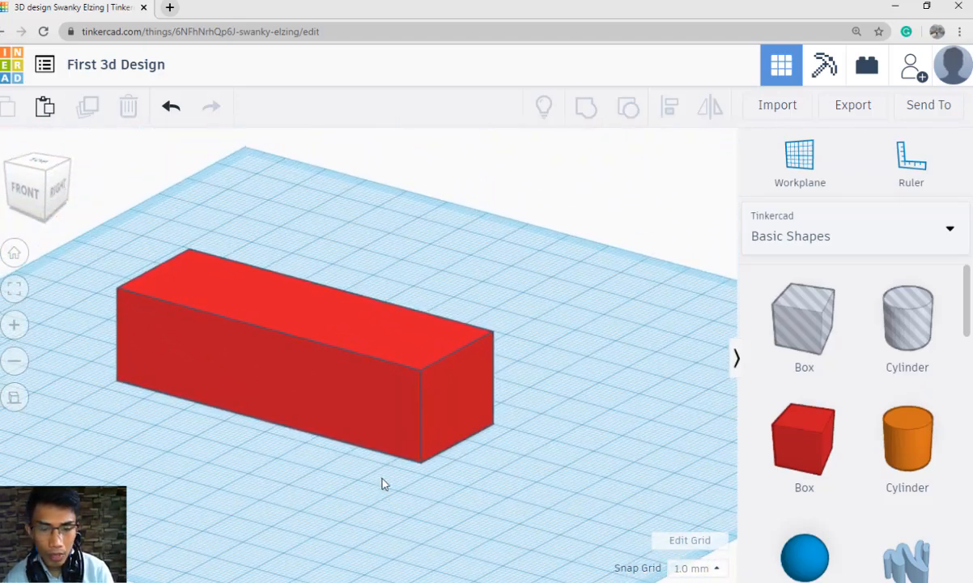
{"action": "scroll", "coordinate": [421, 427], "scroll_direction": "down", "scroll_amount": 2}
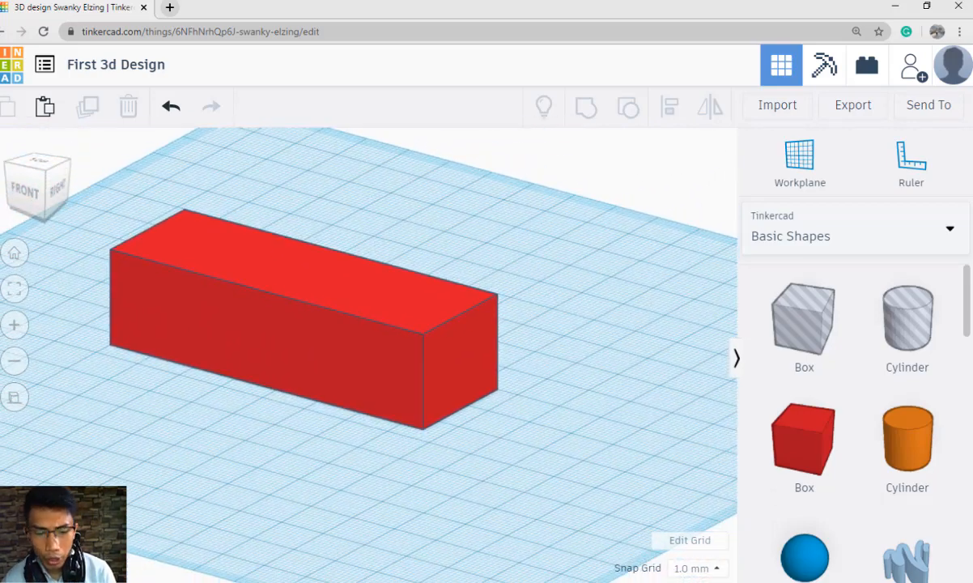
Switch to Photos to compare the box with the camera reference picture, and return to the Tinkercad workplane.
{"action": "key", "text": "alt+Tab"}
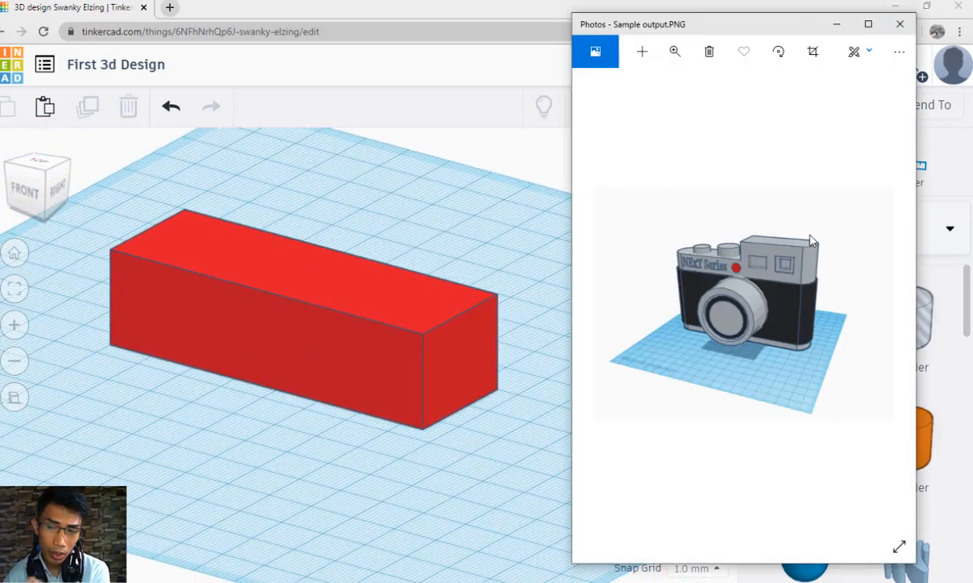
{"action": "left_click", "coordinate": [462, 408]}
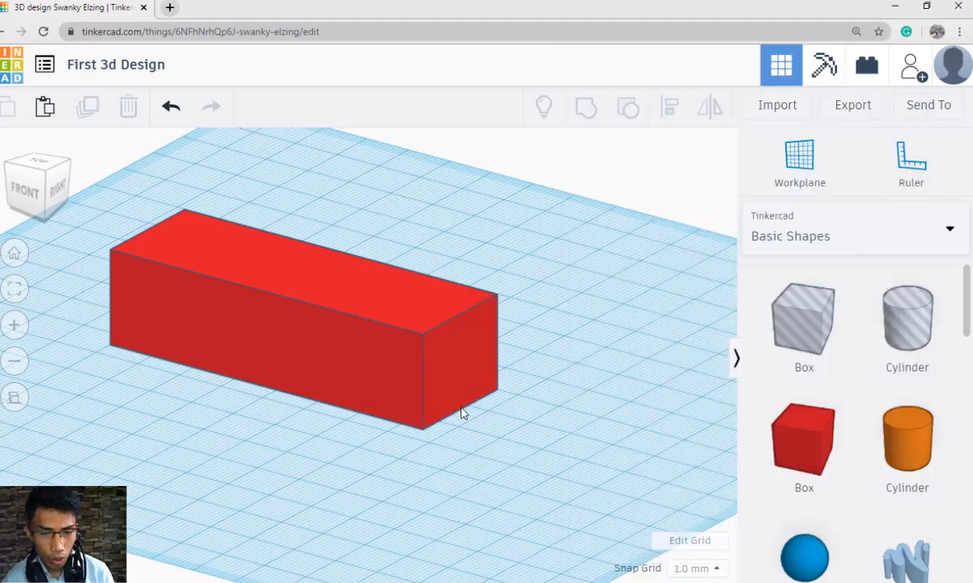
{"action": "scroll", "coordinate": [468, 409], "scroll_direction": "down", "scroll_amount": 3}
{"action": "left_click", "coordinate": [449, 448]}
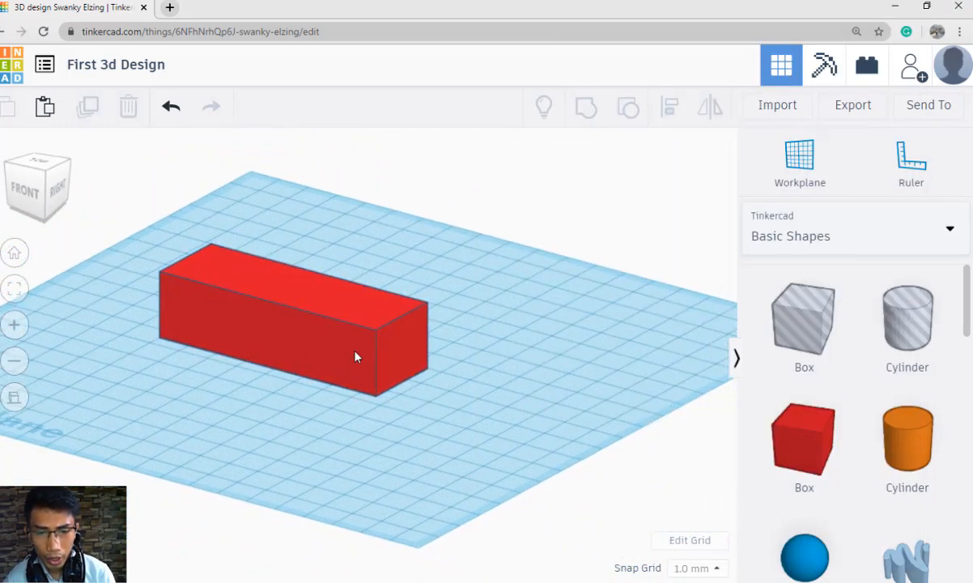
Move the red box on the workplane by about 9 mm along its length and -3 mm across.
{"action": "left_click", "coordinate": [364, 341]}
{"action": "right_click_drag", "start_coordinate": [404, 429], "coordinate": [346, 359]}
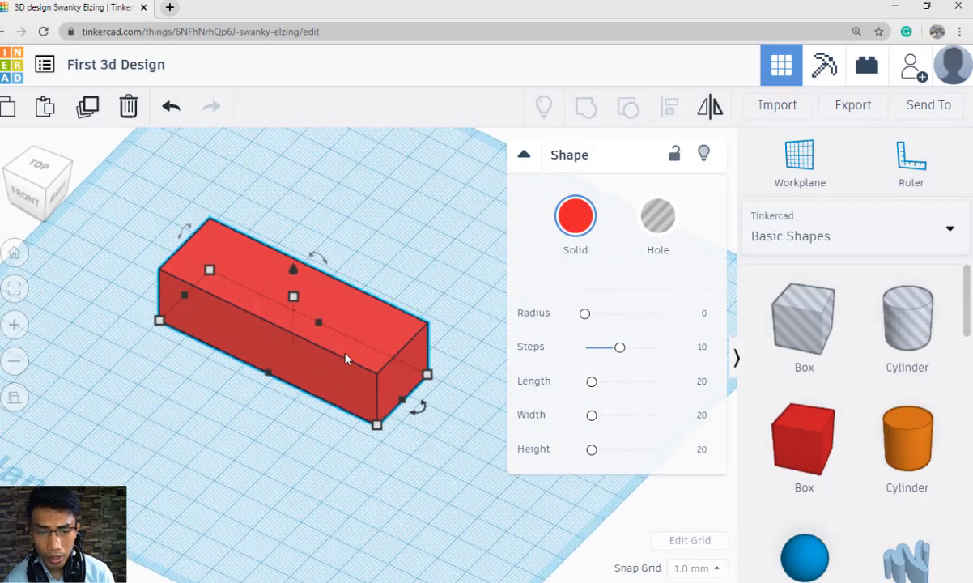
{"action": "left_click_drag", "start_coordinate": [346, 358], "coordinate": [383, 367]}
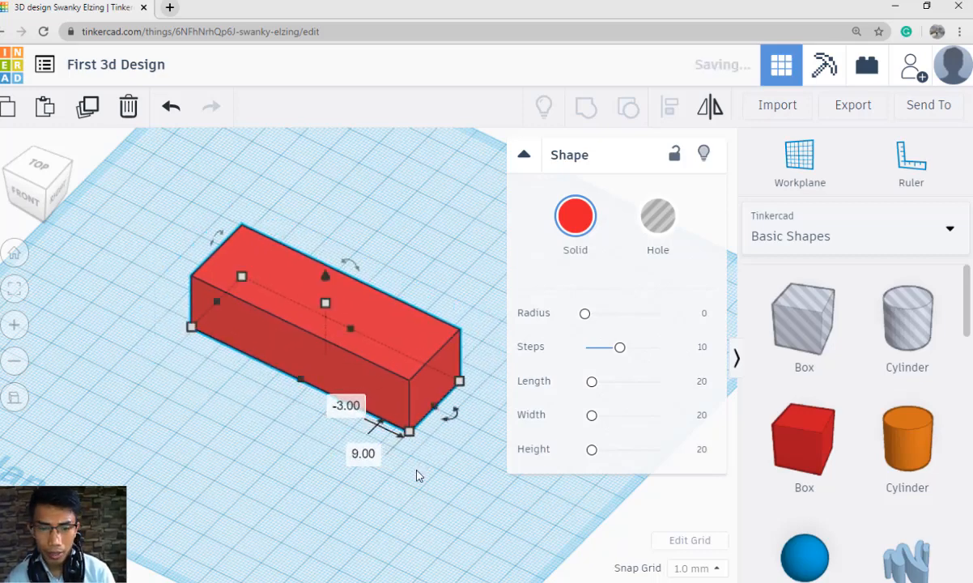
{"action": "left_click", "coordinate": [433, 480]}
{"action": "scroll", "coordinate": [554, 453], "scroll_direction": "up", "scroll_amount": 2}
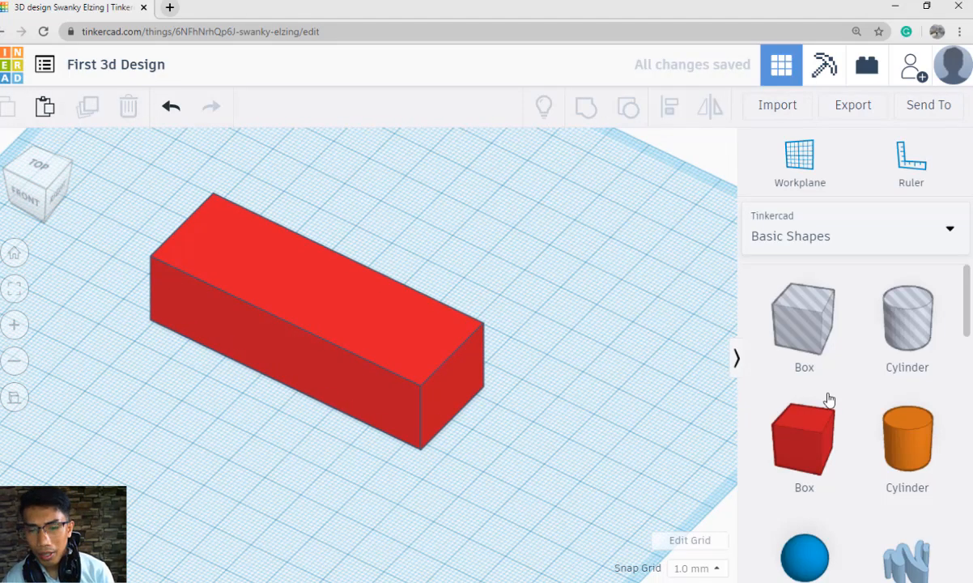
Place a solid orange cylinder from the Basic Shapes so it overlaps the right end of the red box.
{"action": "middle_click_drag", "start_coordinate": [556, 432], "coordinate": [518, 423]}
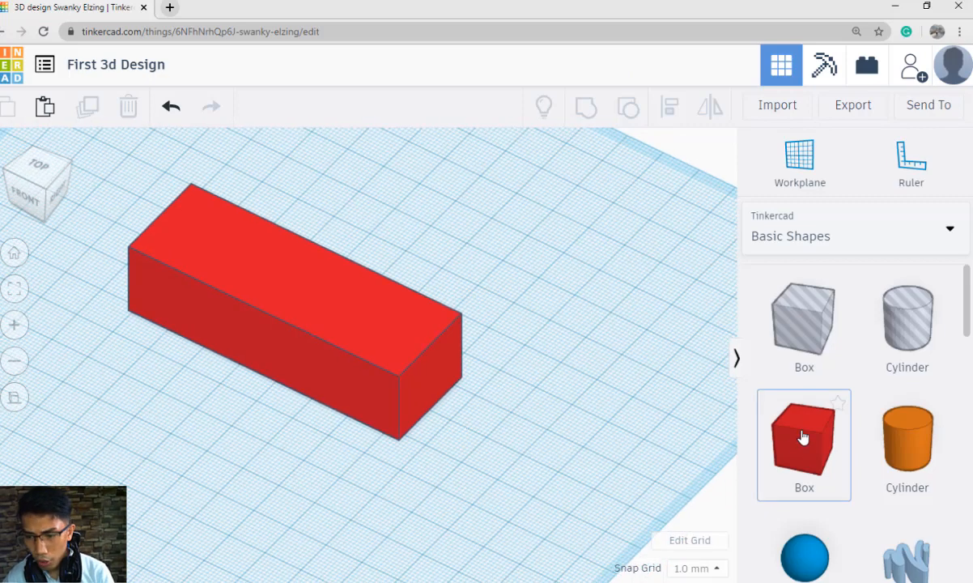
{"action": "scroll", "coordinate": [811, 456], "scroll_direction": "down", "scroll_amount": 1}
{"action": "scroll", "coordinate": [809, 453], "scroll_direction": "down", "scroll_amount": 3}
{"action": "scroll", "coordinate": [808, 452], "scroll_direction": "up", "scroll_amount": 2}
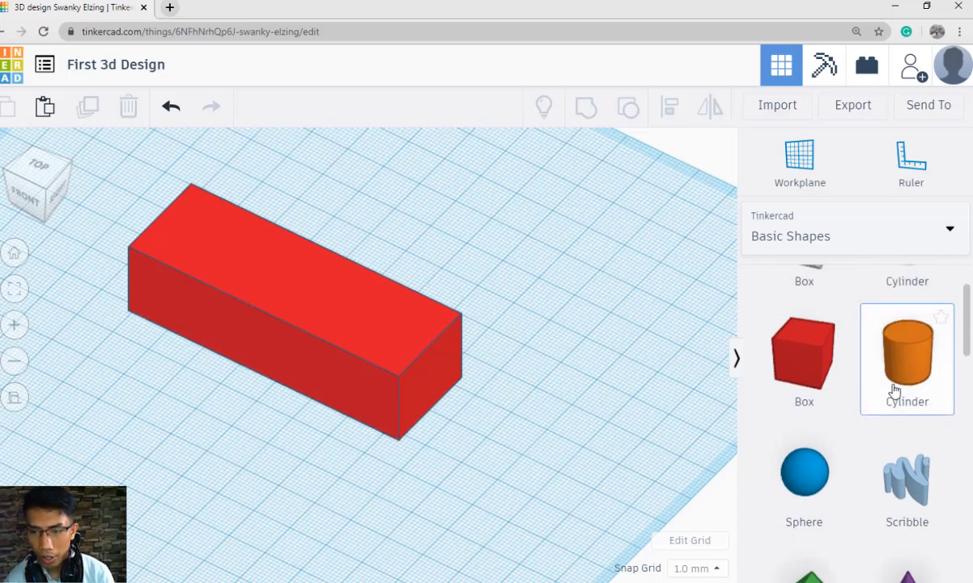
{"action": "left_click_drag", "start_coordinate": [895, 389], "coordinate": [438, 407]}
{"action": "scroll", "coordinate": [528, 433], "scroll_direction": "up", "scroll_amount": 4}
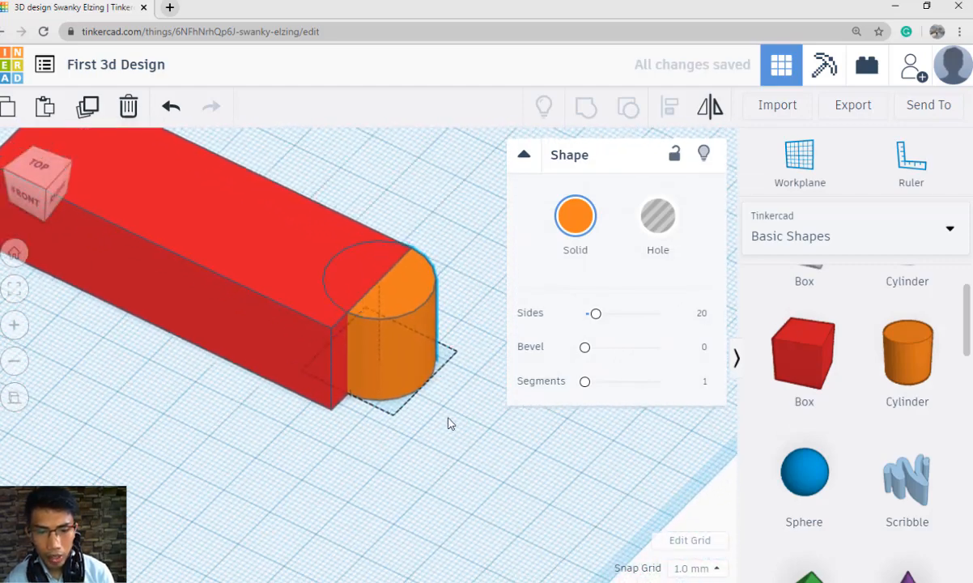
{"action": "mouse_move", "coordinate": [447, 433]}
{"action": "right_mouse_down"}
{"action": "mouse_move", "coordinate": [430, 394]}
{"action": "mouse_move", "coordinate": [434, 419]}
{"action": "right_mouse_up"}
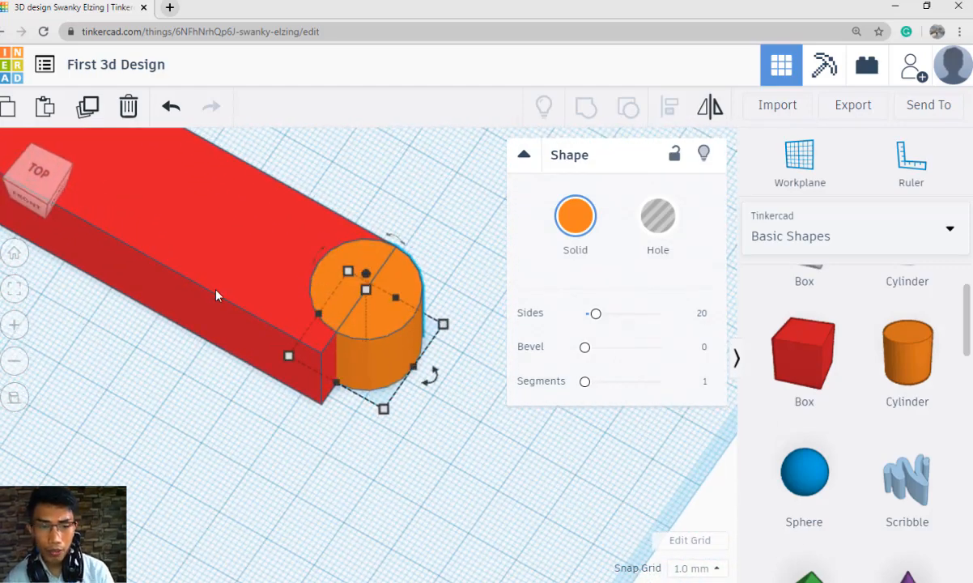
Set the cylinder's depth to 25 mm to match the red box and inspect the rounded end from the front.
{"action": "left_click", "coordinate": [234, 219]}
{"action": "left_click", "coordinate": [234, 225]}
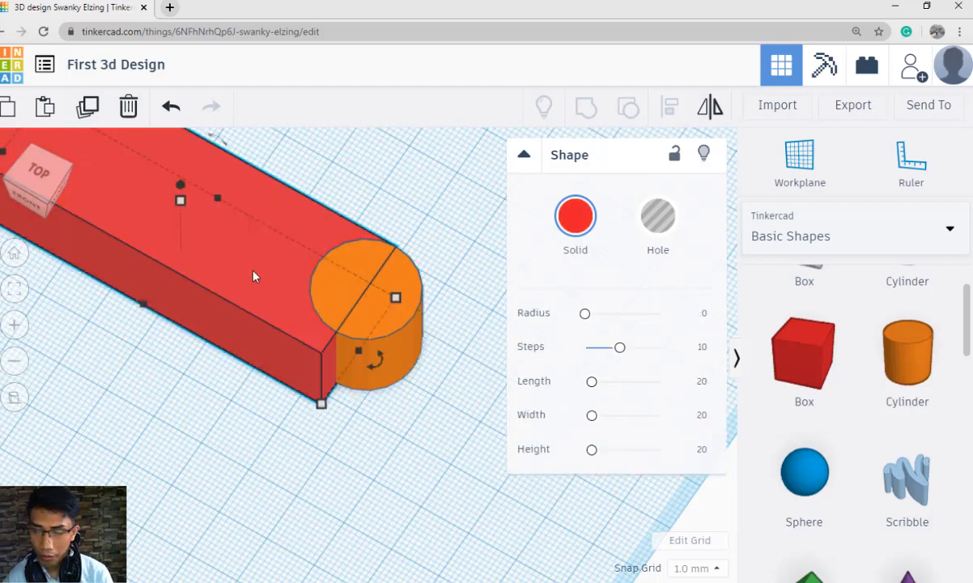
{"action": "left_click", "coordinate": [395, 377]}
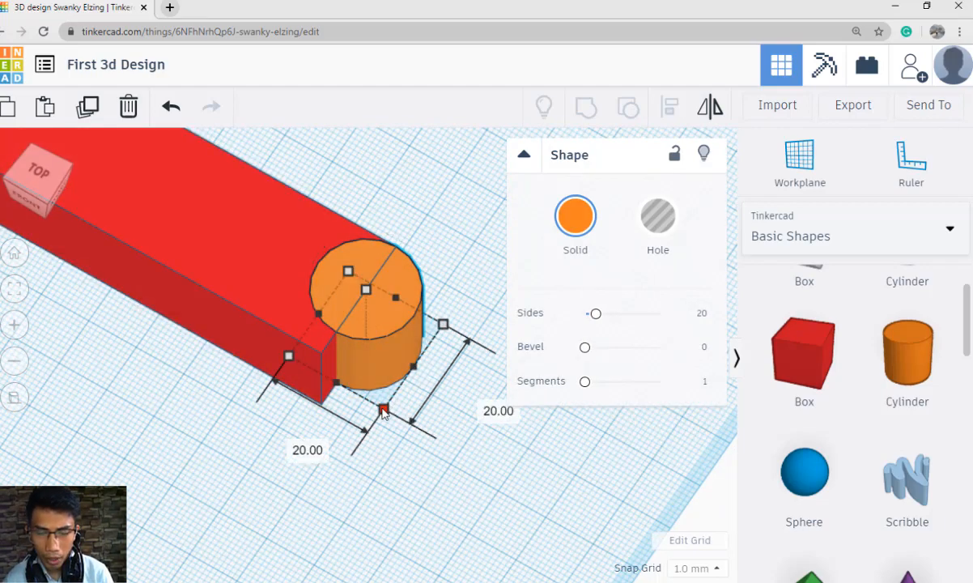
{"action": "left_click", "coordinate": [490, 409]}
{"action": "type", "text": "24"}
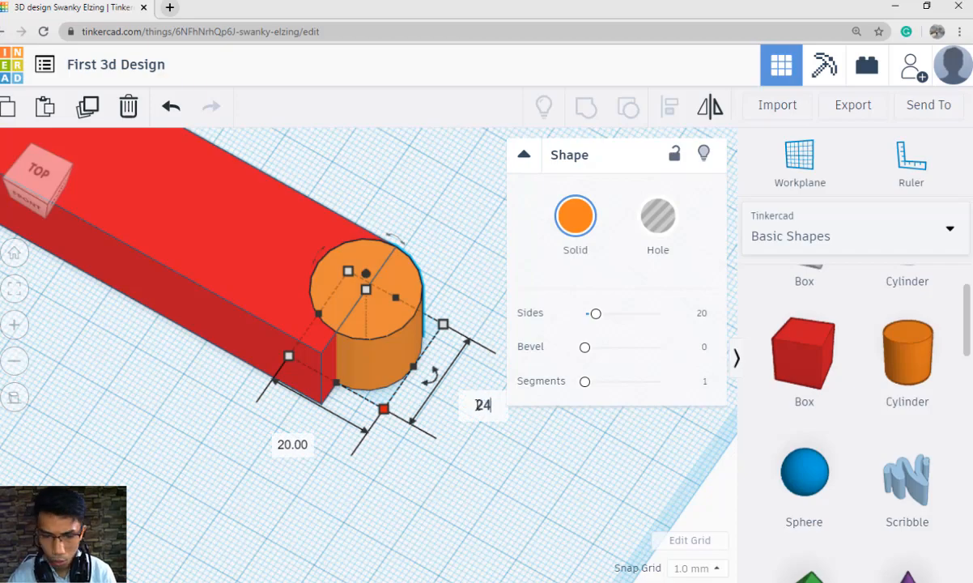
{"action": "key", "text": "BackSpace"}
{"action": "type", "text": "5"}
{"action": "key", "text": "Return"}
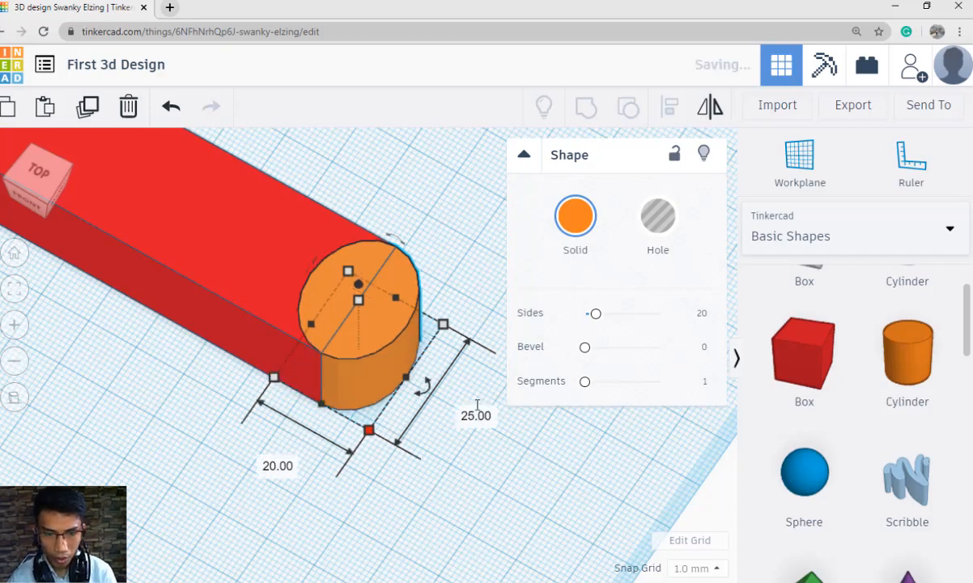
{"action": "left_click", "coordinate": [466, 479]}
{"action": "right_click_drag", "start_coordinate": [502, 495], "coordinate": [567, 422]}
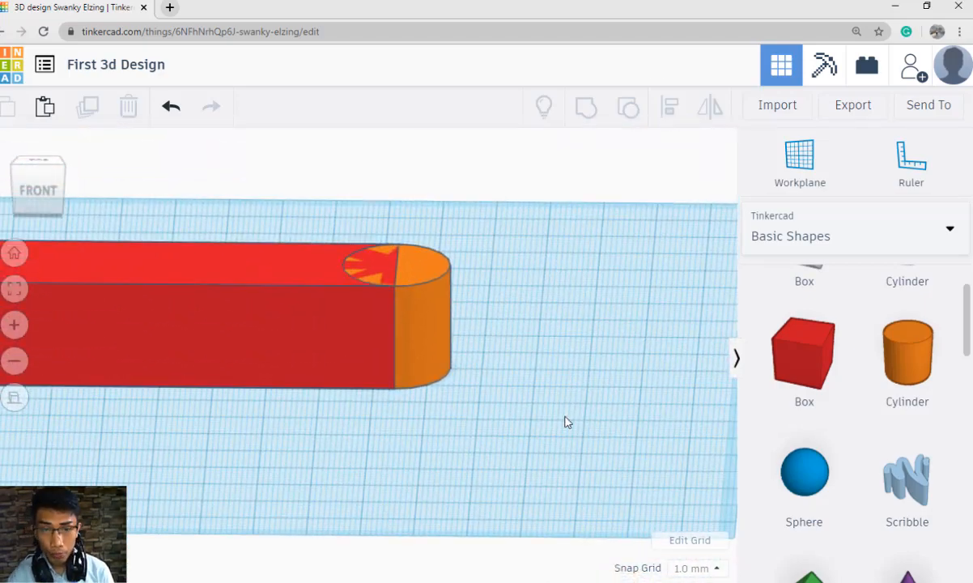
Try grouping the red box with the orange end cylinder into one shape, and undo the grouping.
{"action": "middle_click_drag", "start_coordinate": [391, 418], "coordinate": [442, 424]}
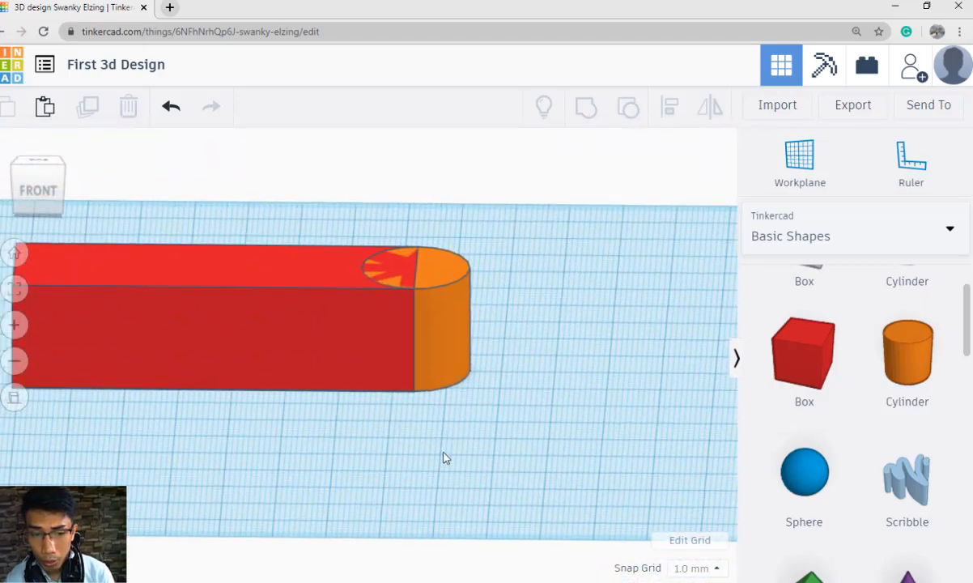
{"action": "left_click_drag", "start_coordinate": [587, 429], "coordinate": [182, 215]}
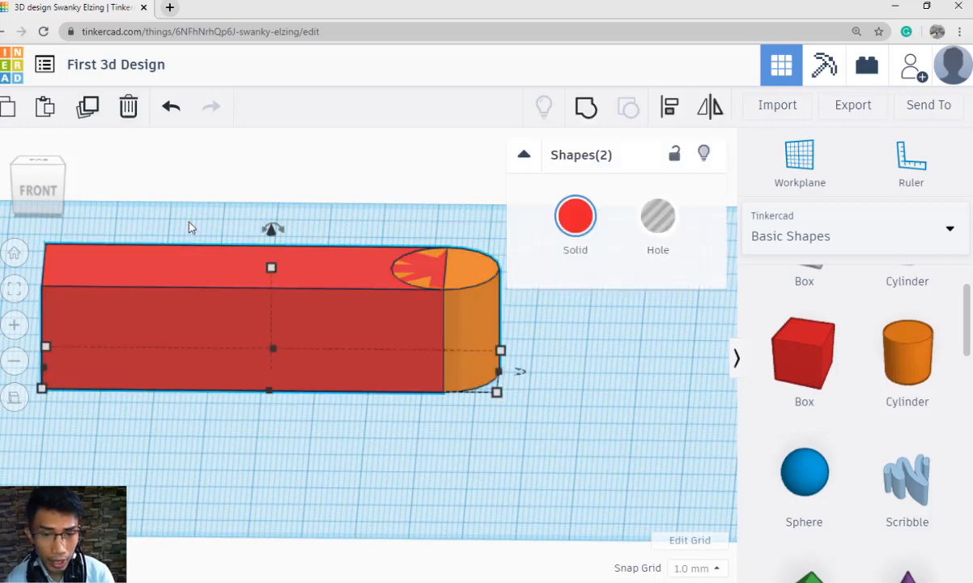
{"action": "left_click", "coordinate": [586, 109]}
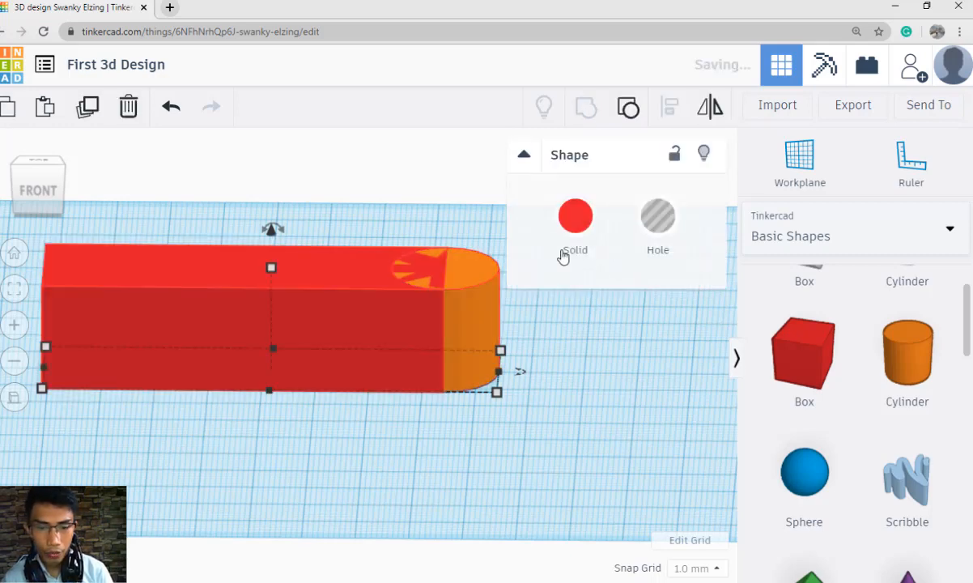
{"action": "left_click", "coordinate": [597, 382]}
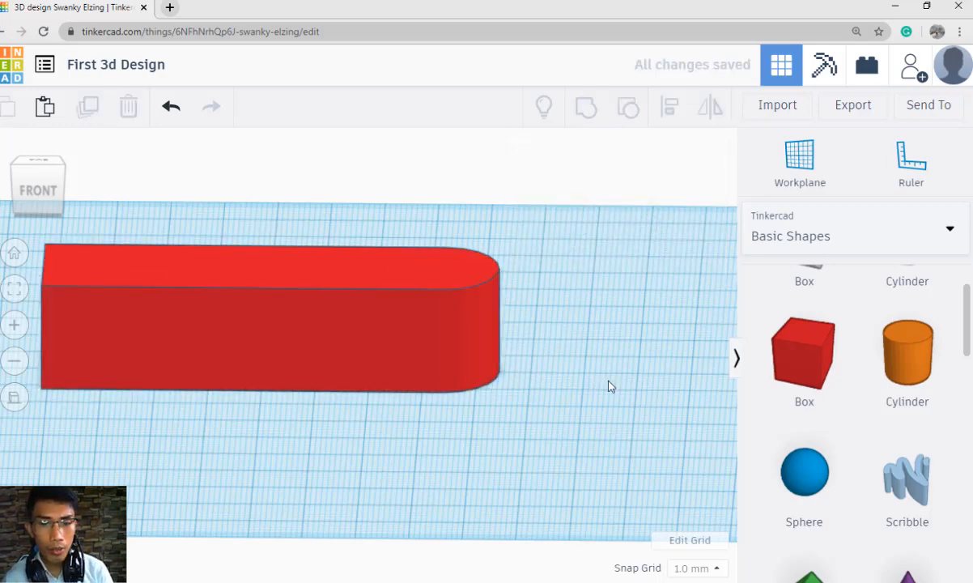
{"action": "scroll", "coordinate": [592, 357], "scroll_direction": "down", "scroll_amount": 2}
{"action": "right_click_drag", "start_coordinate": [560, 321], "coordinate": [595, 377]}
{"action": "scroll", "coordinate": [572, 400], "scroll_direction": "up", "scroll_amount": 2}
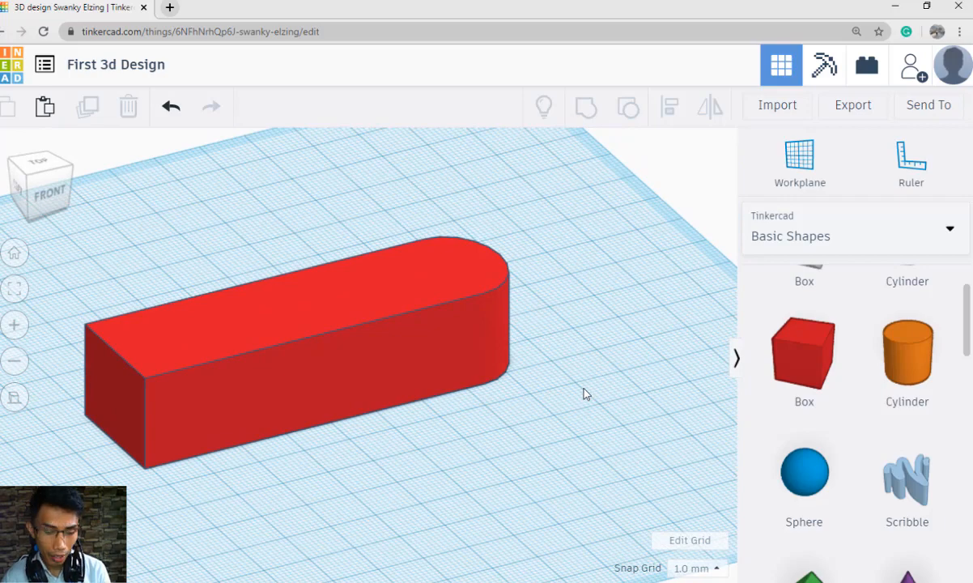
{"action": "key", "text": "ctrl+z"}
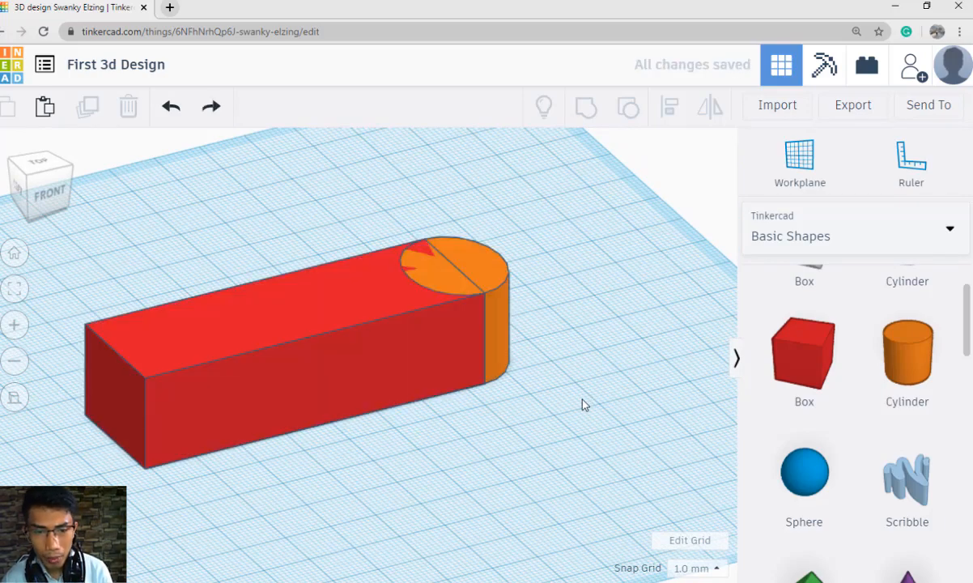
Duplicate the orange end cylinder and move the copy to the opposite end of the red box, overlapping its edge.
{"action": "left_click", "coordinate": [496, 305]}
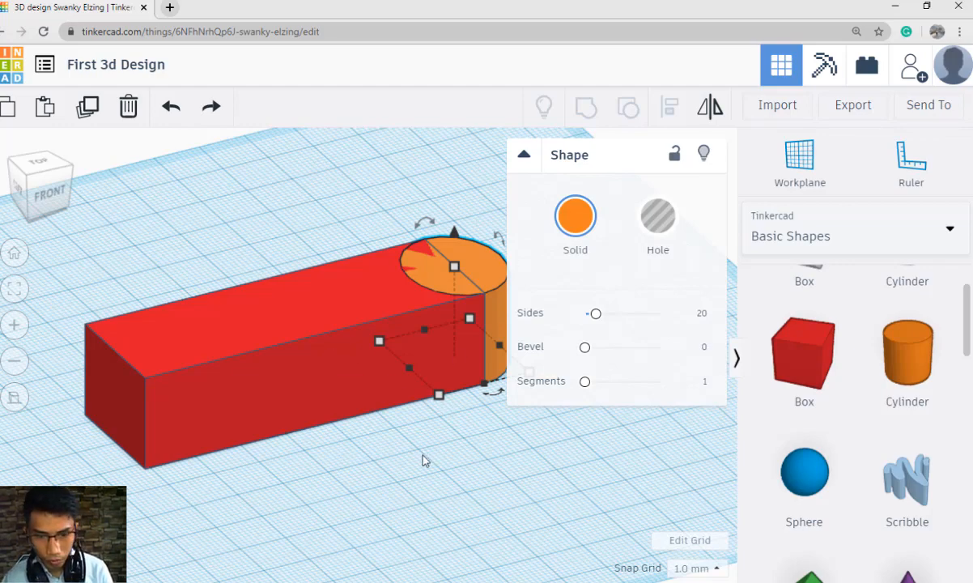
{"action": "middle_click_drag", "start_coordinate": [424, 456], "coordinate": [444, 464]}
{"action": "right_click_drag", "start_coordinate": [528, 511], "coordinate": [491, 511]}
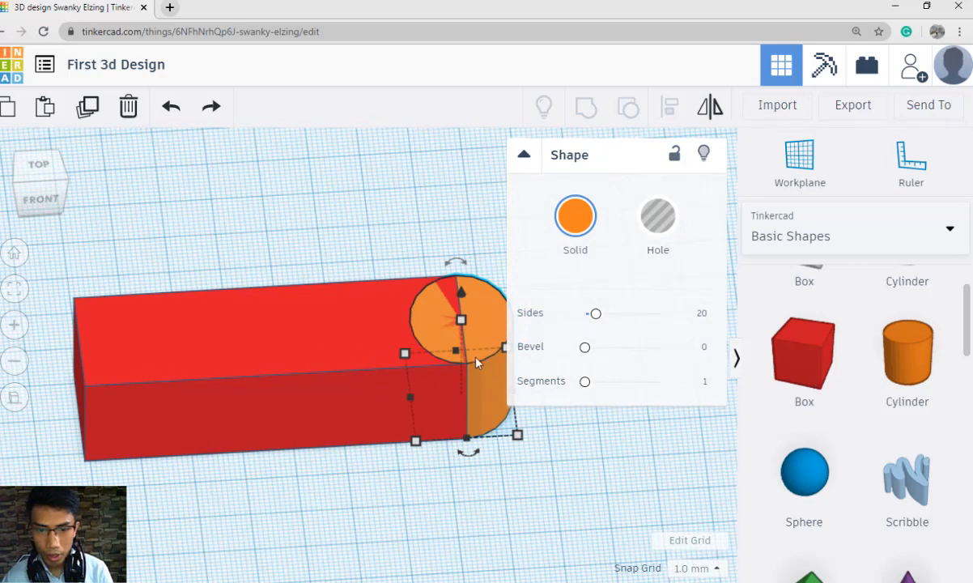
{"action": "left_click_drag", "start_coordinate": [484, 332], "coordinate": [484, 331]}
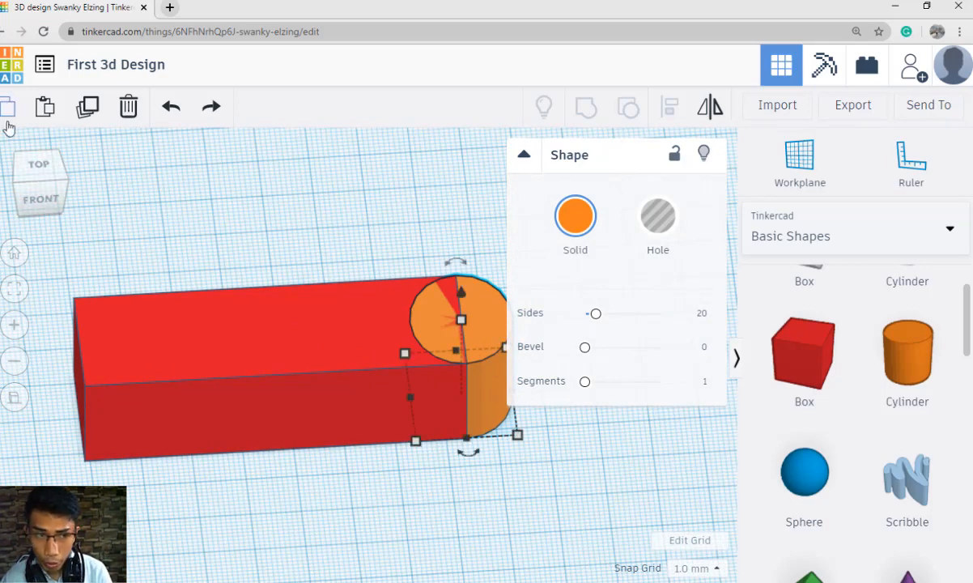
{"action": "left_click", "coordinate": [87, 108]}
{"action": "left_click", "coordinate": [194, 160]}
{"action": "left_click_drag", "start_coordinate": [451, 315], "coordinate": [93, 350]}
{"action": "left_click", "coordinate": [263, 489]}
{"action": "right_click_drag", "start_coordinate": [263, 489], "coordinate": [394, 444]}
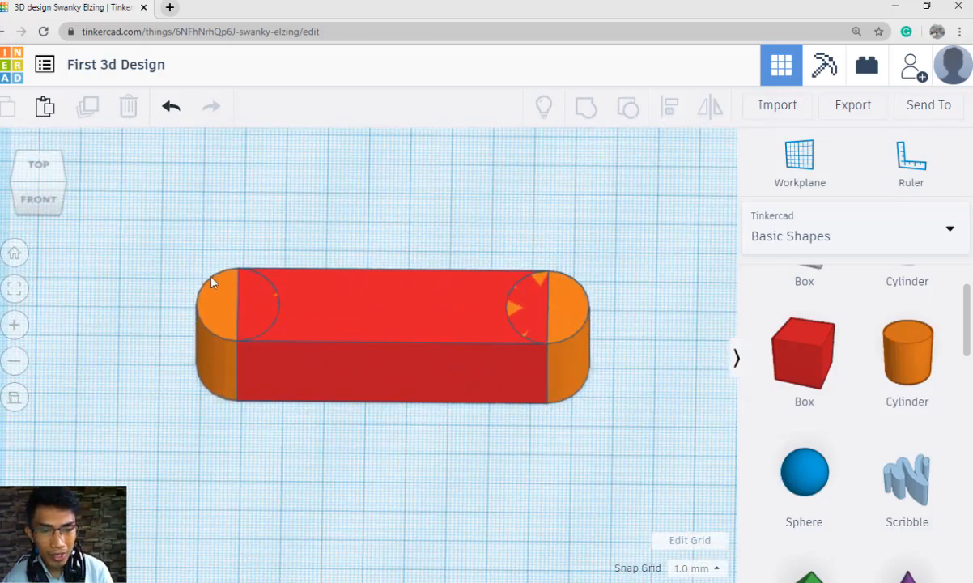
Group the red box and both orange end cylinders into one solid body with rounded ends.
{"action": "left_click_drag", "start_coordinate": [106, 200], "coordinate": [656, 434]}
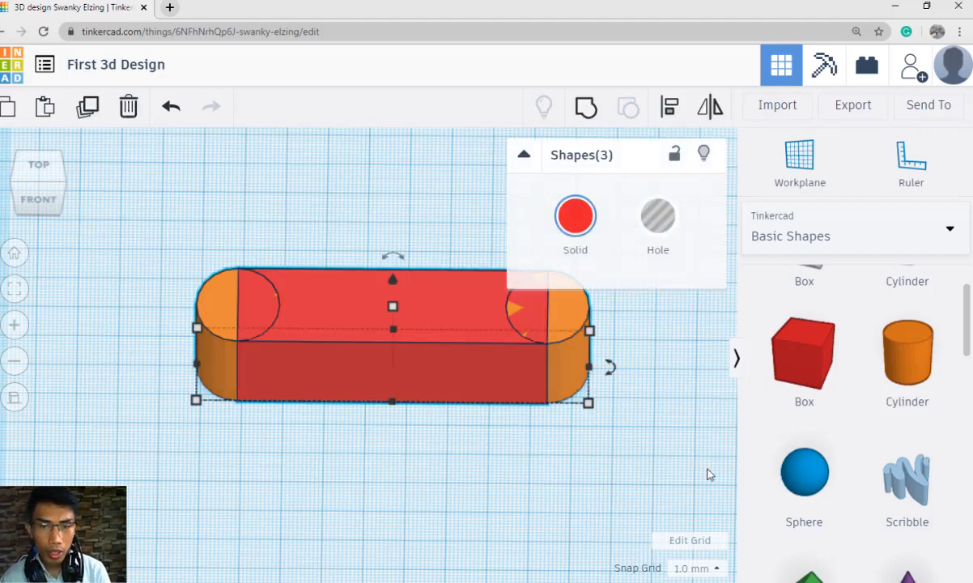
{"action": "key", "text": "ctrl+g"}
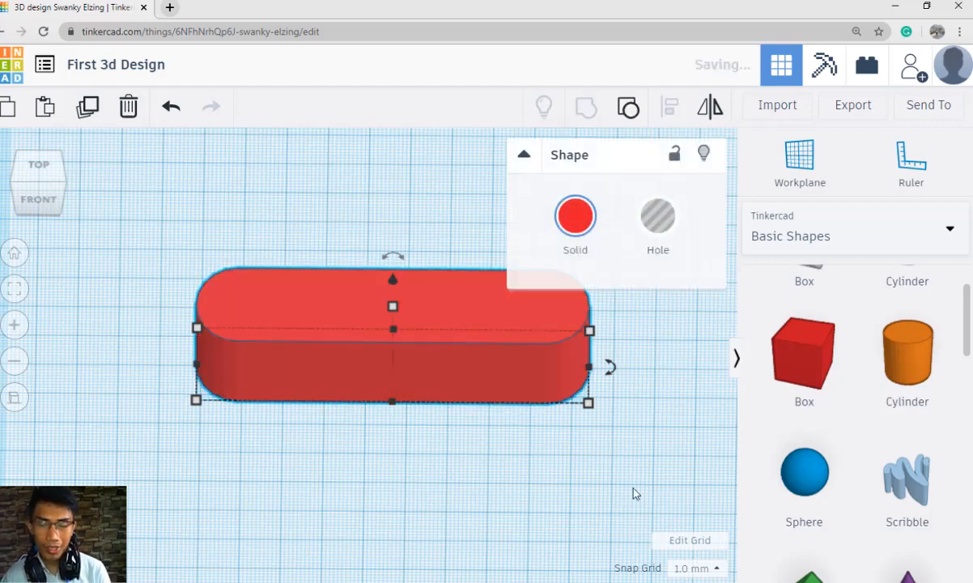
{"action": "left_click", "coordinate": [633, 493]}
{"action": "right_click_drag", "start_coordinate": [613, 482], "coordinate": [589, 392]}
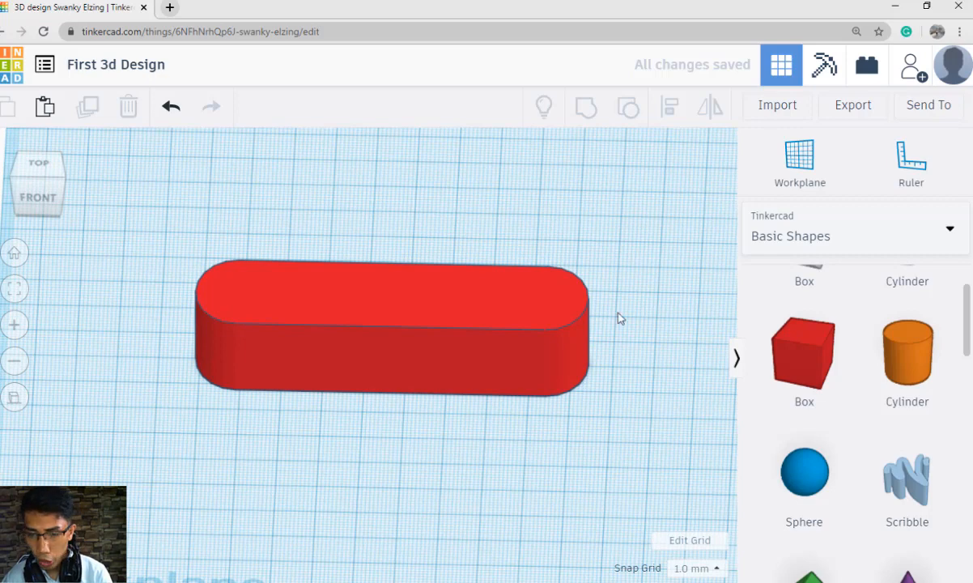
{"action": "scroll", "coordinate": [558, 413], "scroll_direction": "up", "scroll_amount": 2}
{"action": "middle_click_drag", "start_coordinate": [561, 412], "coordinate": [521, 463]}
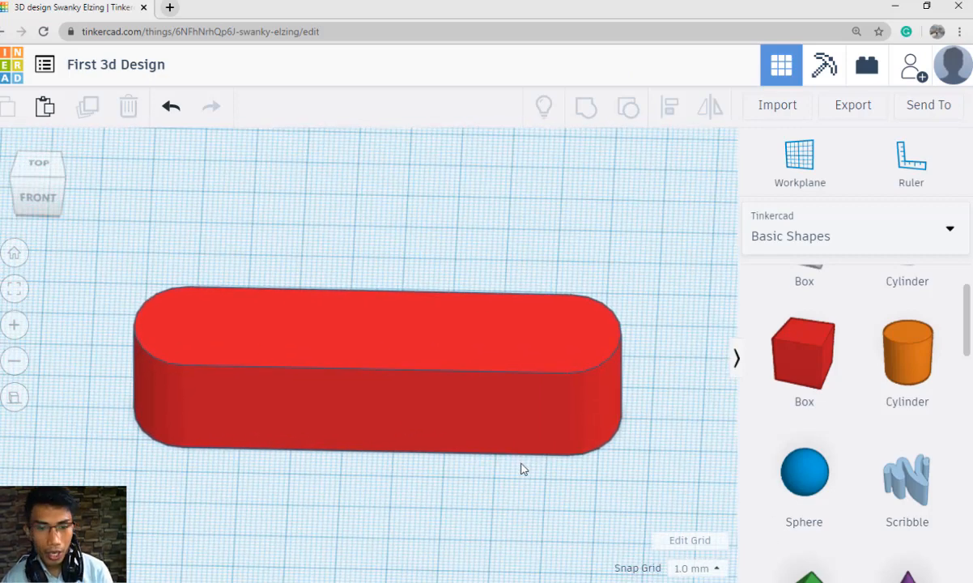
{"action": "right_click_drag", "start_coordinate": [551, 504], "coordinate": [551, 478]}
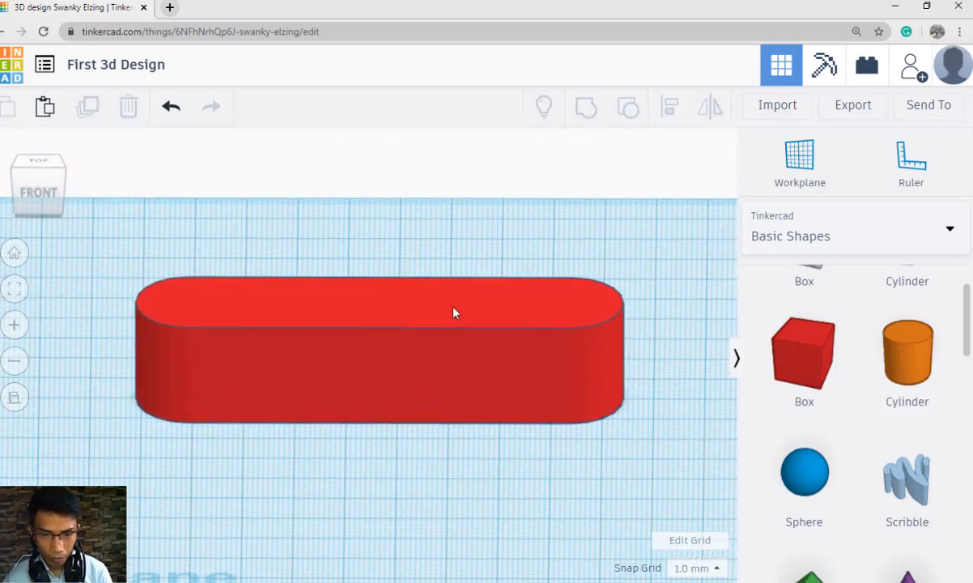
Set the height of the grouped red body to 30 mm.
{"action": "left_click", "coordinate": [454, 312]}
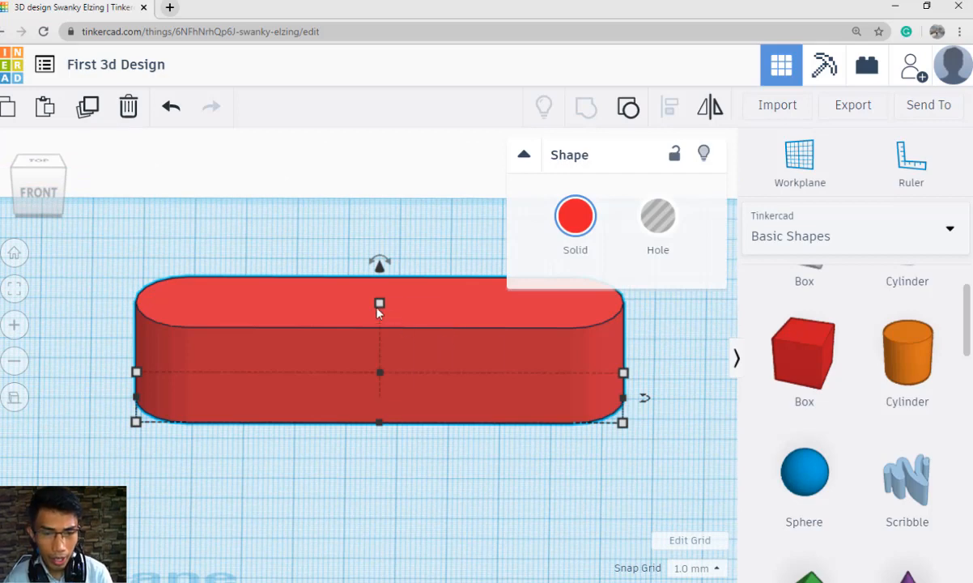
{"action": "left_click_drag", "start_coordinate": [378, 313], "coordinate": [366, 271]}
{"action": "left_click", "coordinate": [463, 330]}
{"action": "type", "text": "30"}
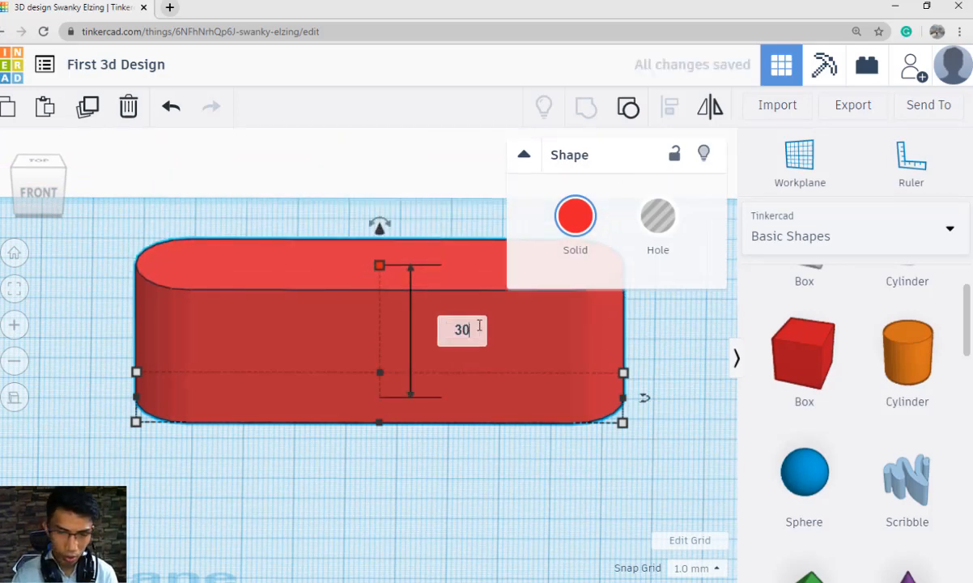
{"action": "key", "text": "Return"}
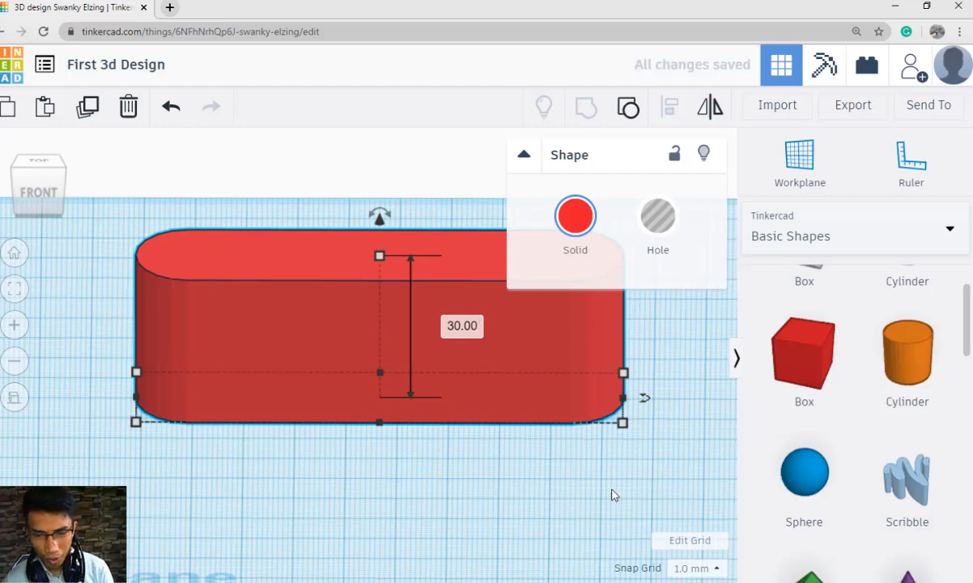
{"action": "left_click", "coordinate": [612, 480]}
{"action": "right_click_drag", "start_coordinate": [612, 478], "coordinate": [613, 387]}
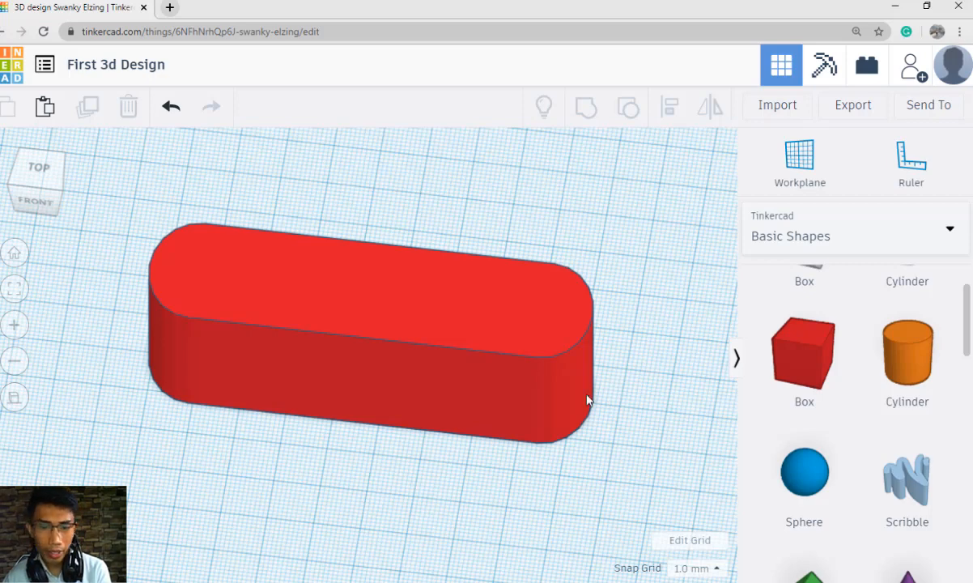
Switch to Photos to check the colours of the camera in Sample output.PNG, and return to the Tinkercad design.
{"action": "left_click", "coordinate": [587, 400]}
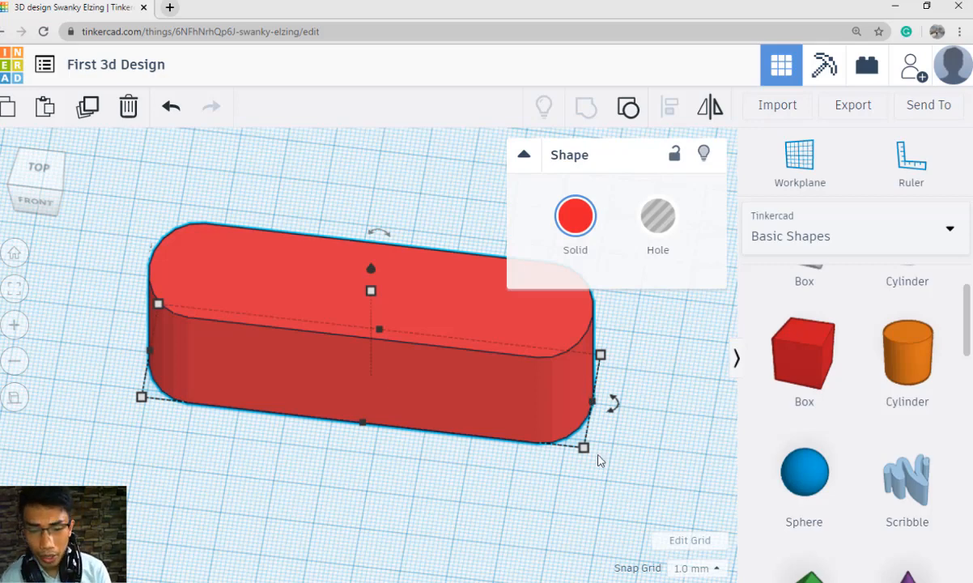
{"action": "key", "text": "alt+Tab"}
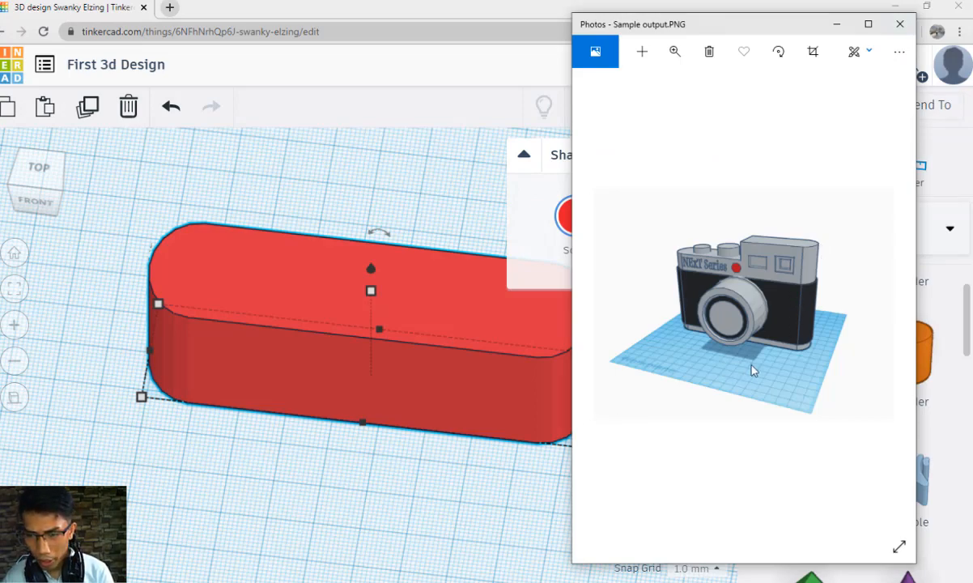
{"action": "key", "text": "alt+Tab"}
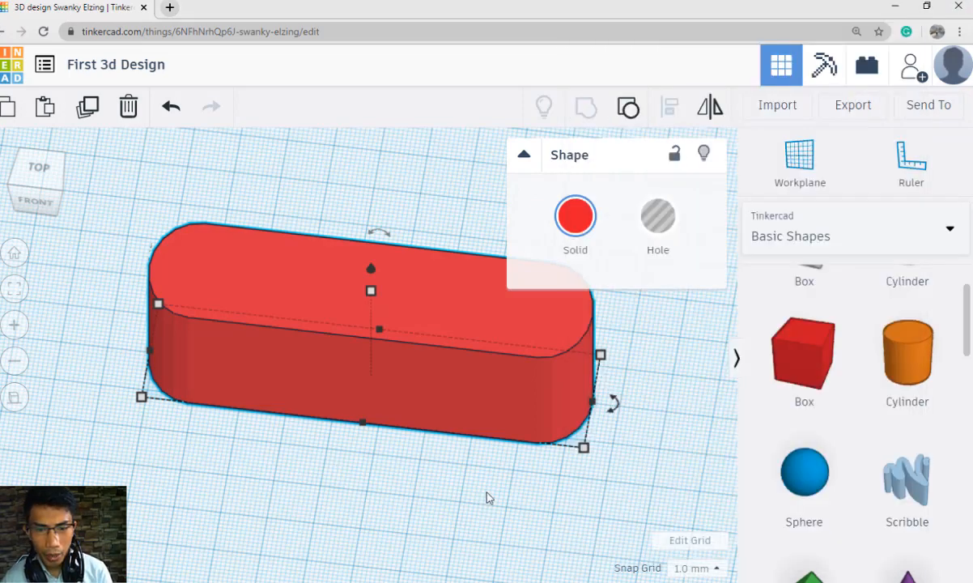
Change the solid colour of the rounded body to the black preset.
{"action": "right_click_drag", "start_coordinate": [487, 497], "coordinate": [452, 418]}
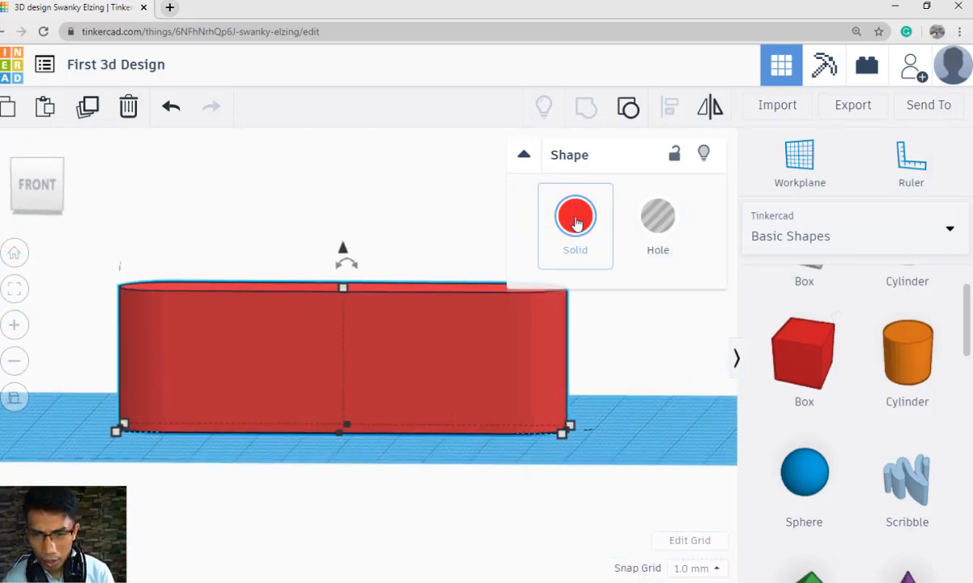
{"action": "left_click", "coordinate": [575, 224]}
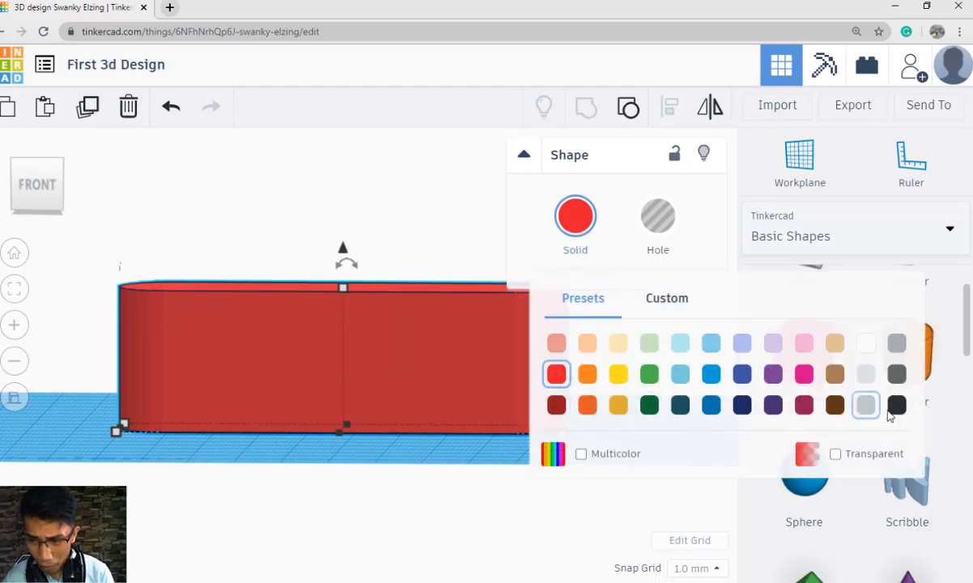
{"action": "left_click", "coordinate": [897, 405]}
{"action": "left_click", "coordinate": [634, 421]}
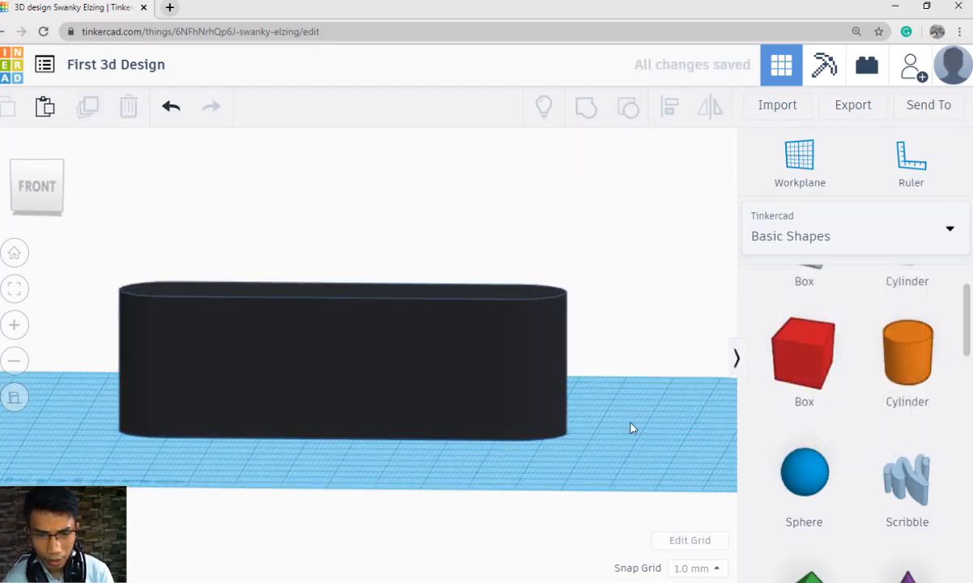
Duplicate the black body in place and make the copy a taller, light grey solid rising above the original.
{"action": "right_click_drag", "start_coordinate": [632, 426], "coordinate": [478, 391]}
{"action": "left_click", "coordinate": [478, 391]}
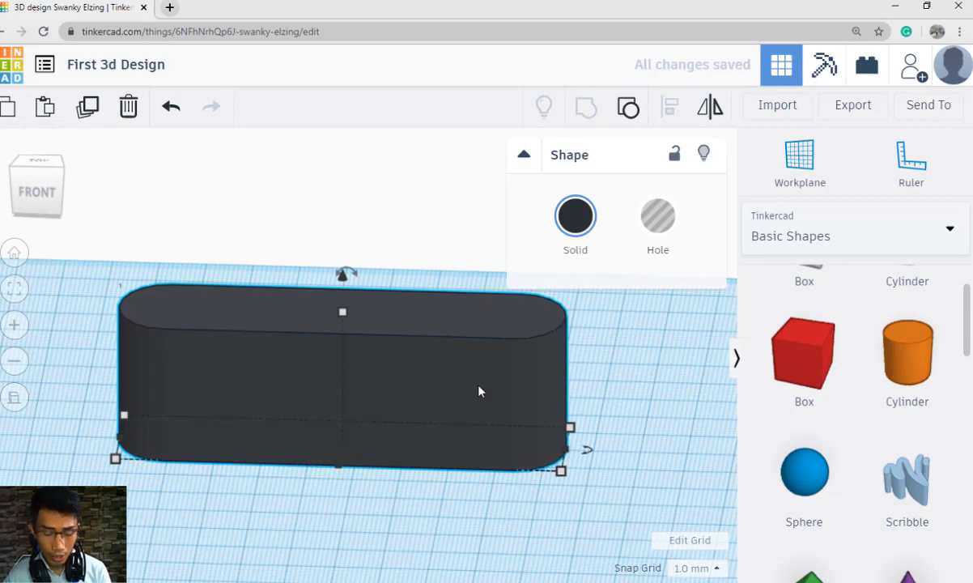
{"action": "left_click", "coordinate": [89, 109]}
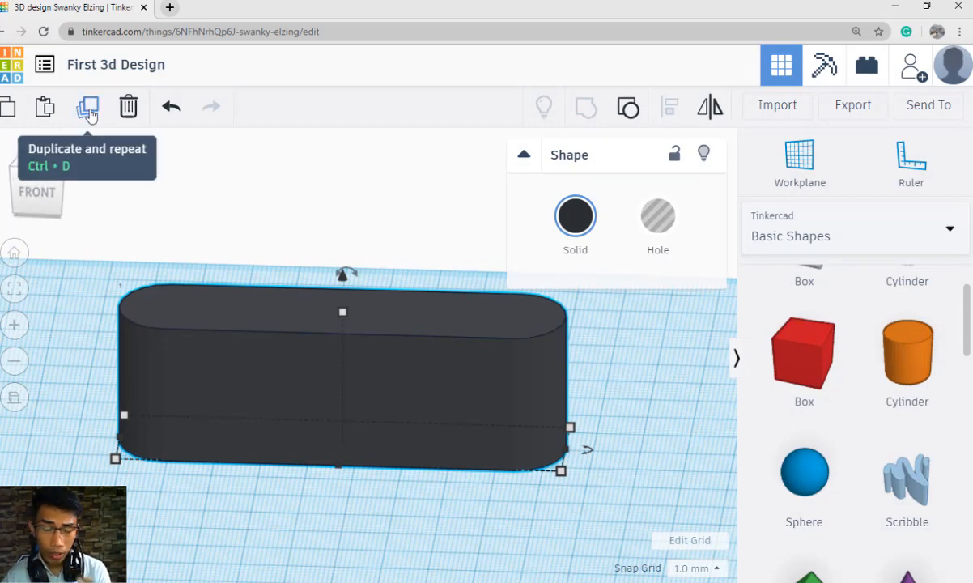
{"action": "left_click", "coordinate": [88, 109]}
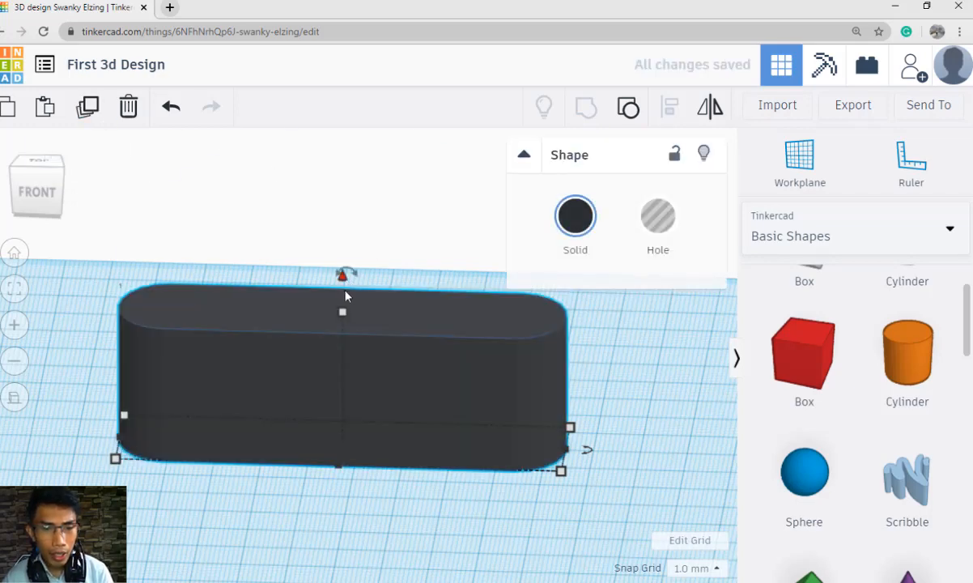
{"action": "left_click_drag", "start_coordinate": [343, 311], "coordinate": [341, 229]}
{"action": "left_click", "coordinate": [575, 219]}
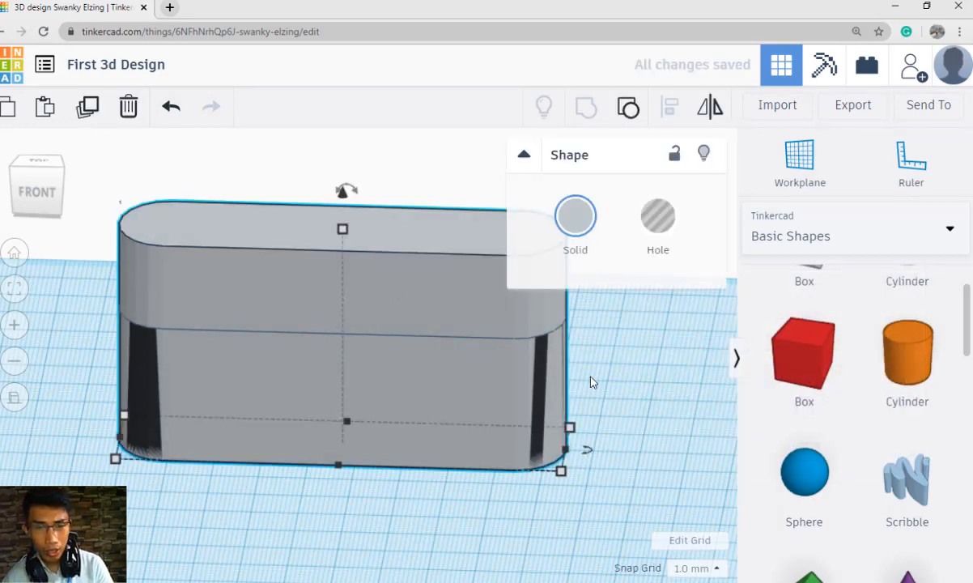
Set the light grey body's depth to 23 mm and its length to 93 mm.
{"action": "right_click_drag", "start_coordinate": [614, 405], "coordinate": [572, 414]}
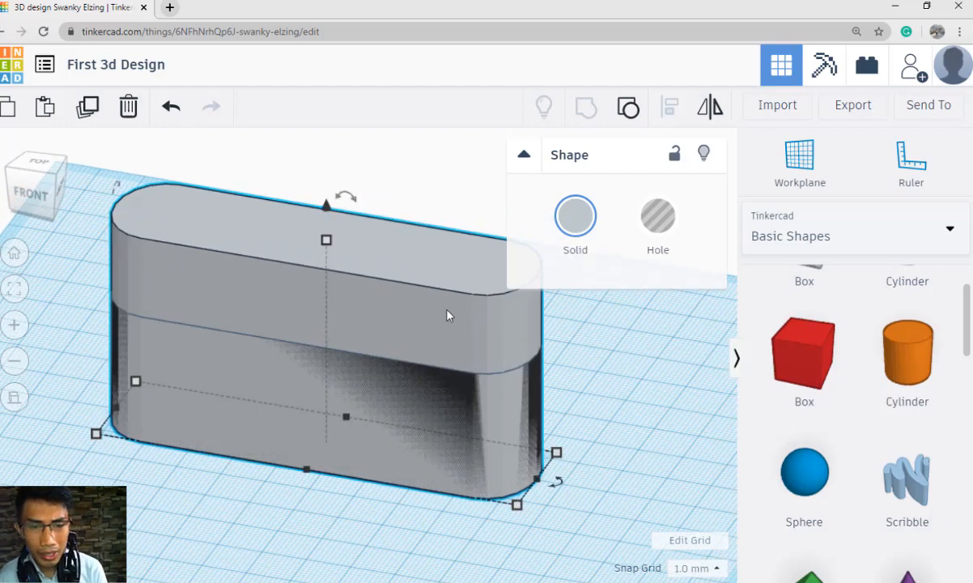
{"action": "mouse_move", "coordinate": [513, 509]}
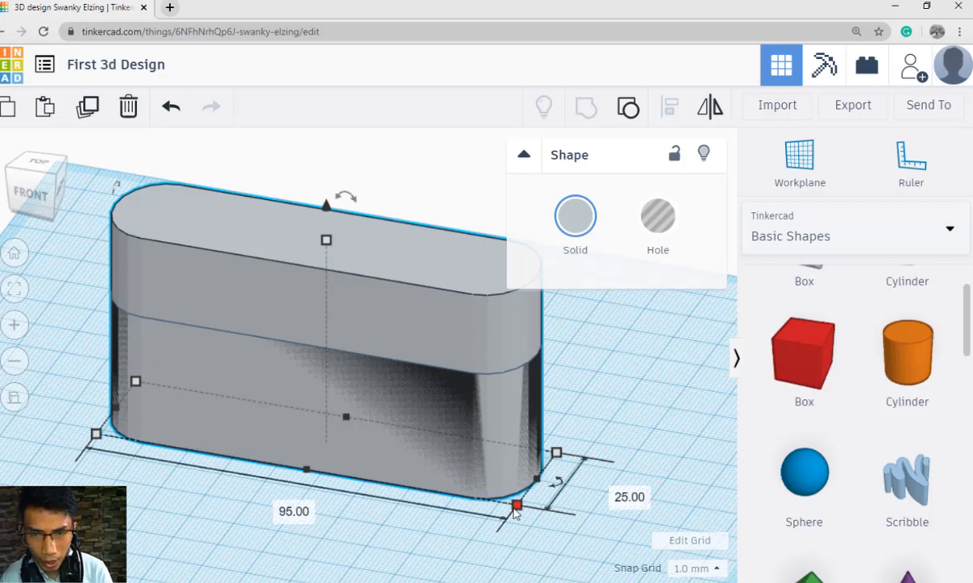
{"action": "left_click", "coordinate": [614, 491]}
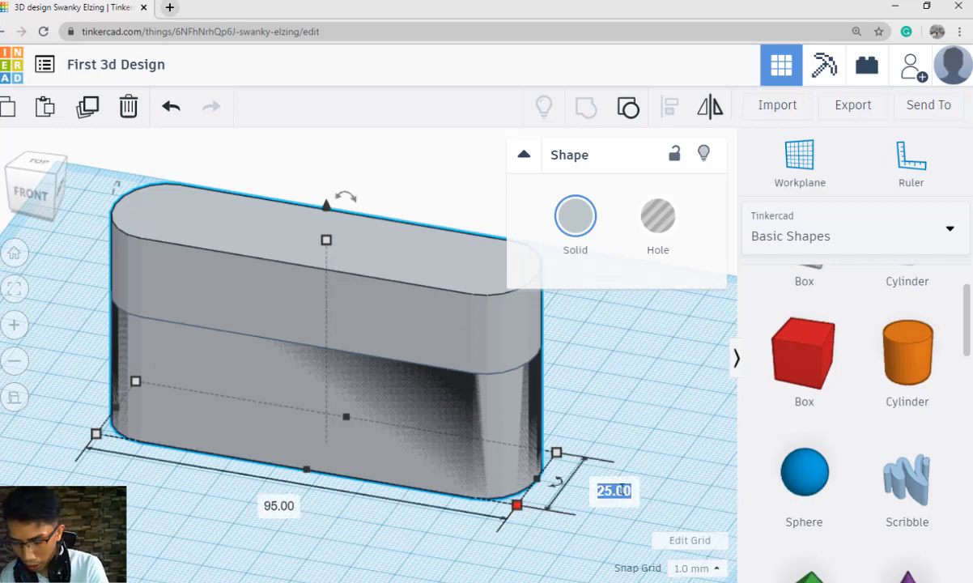
{"action": "type", "text": "23"}
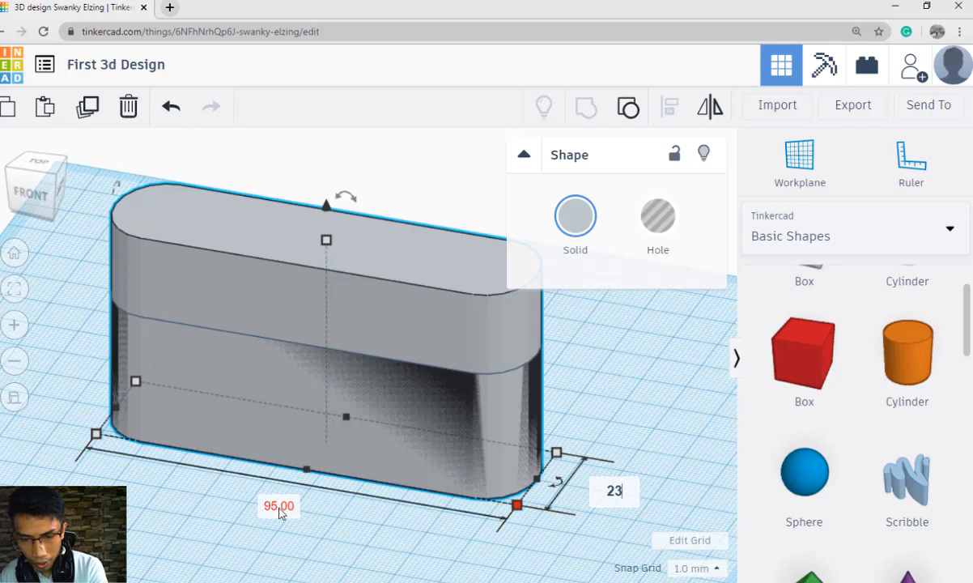
{"action": "left_click", "coordinate": [280, 507]}
{"action": "type", "text": "93"}
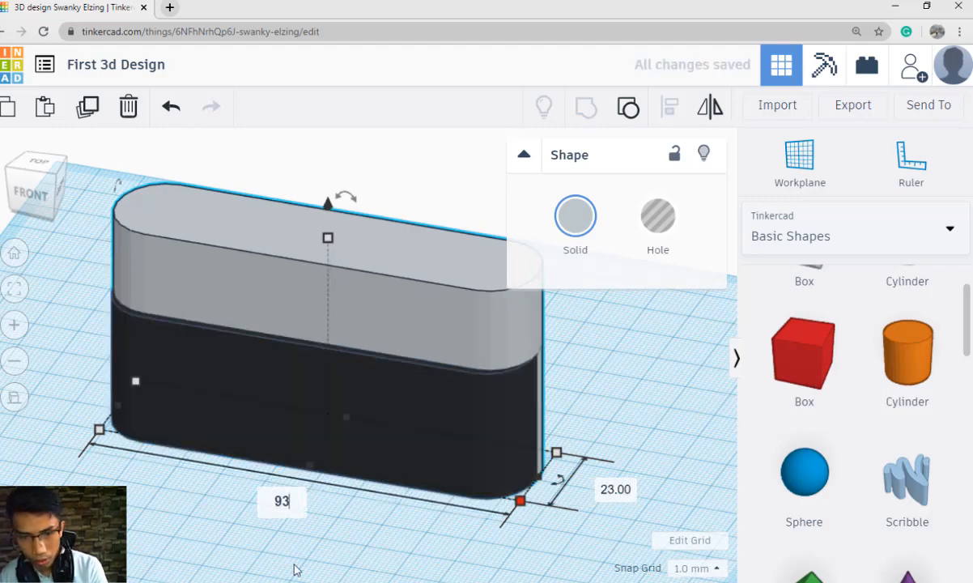
{"action": "key", "text": "Return"}
{"action": "left_click", "coordinate": [347, 541]}
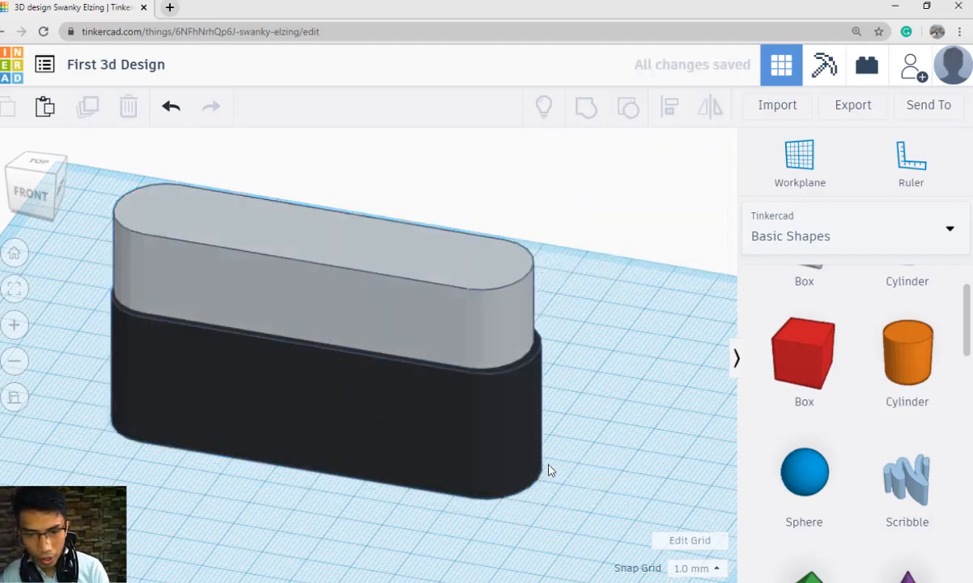
Compare the side of the model with Sample output.PNG in Photos and raise the black body slightly off the workplane in Tinkercad.
{"action": "right_click_drag", "start_coordinate": [550, 467], "coordinate": [588, 397]}
{"action": "scroll", "coordinate": [579, 407], "scroll_direction": "down", "scroll_amount": 3}
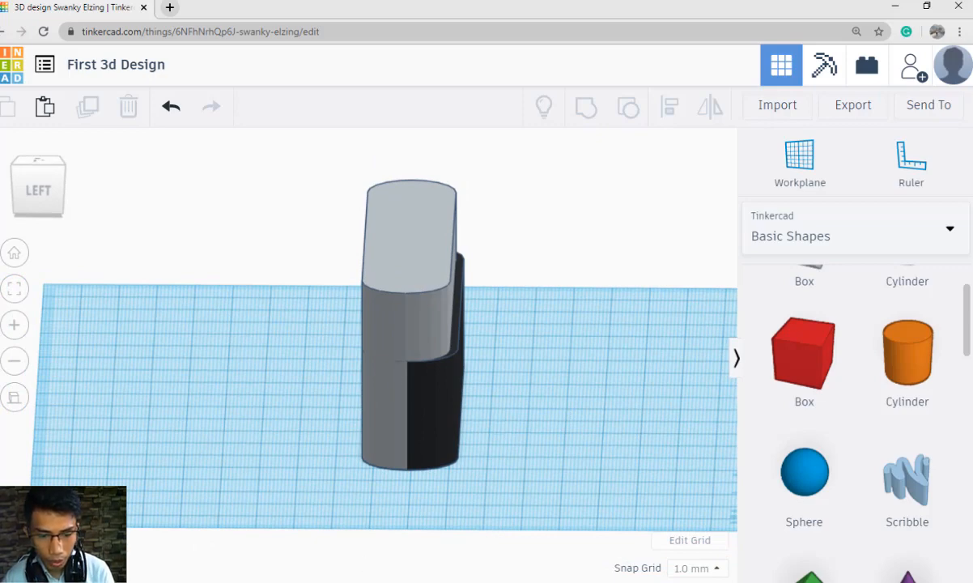
{"action": "left_click", "coordinate": [402, 577]}
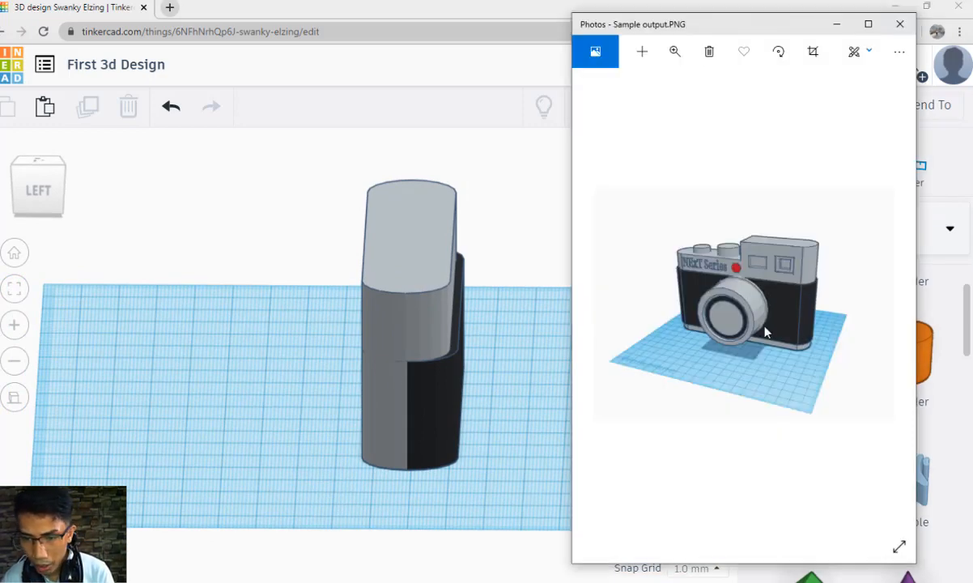
{"action": "left_click", "coordinate": [516, 457]}
{"action": "right_click_drag", "start_coordinate": [519, 454], "coordinate": [408, 442]}
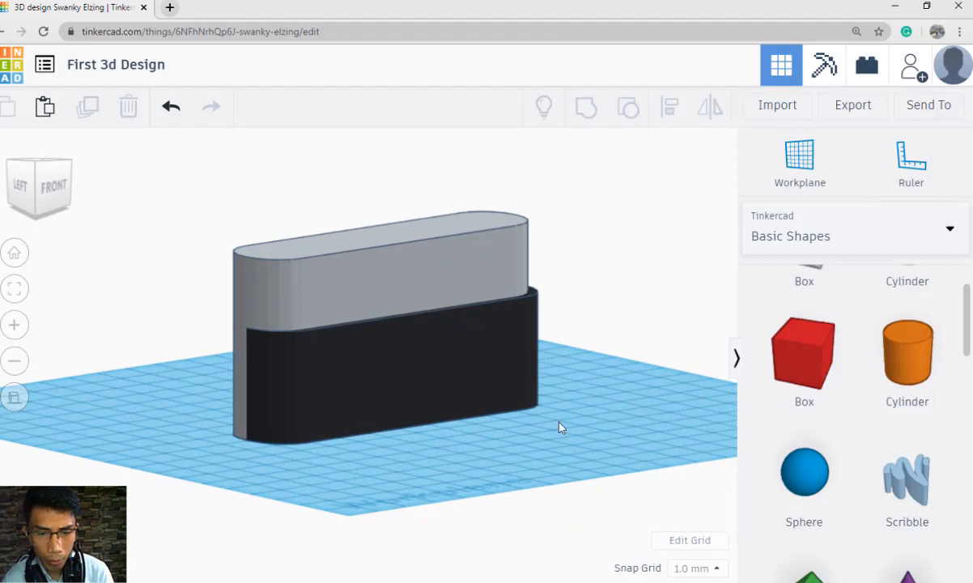
{"action": "left_click", "coordinate": [531, 401]}
{"action": "right_click_drag", "start_coordinate": [559, 422], "coordinate": [419, 389]}
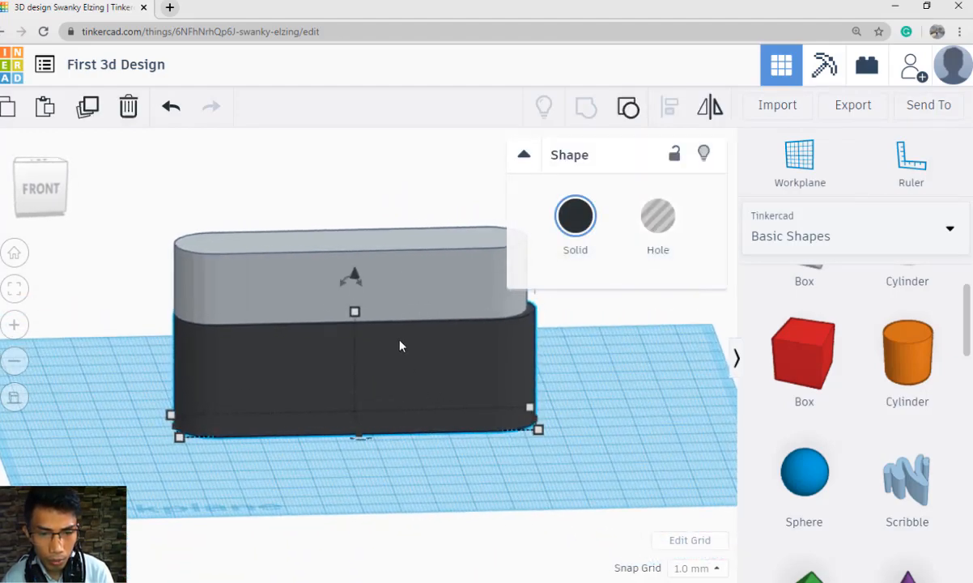
{"action": "left_click_drag", "start_coordinate": [358, 274], "coordinate": [358, 264]}
{"action": "left_click", "coordinate": [464, 474]}
{"action": "scroll", "coordinate": [467, 477], "scroll_direction": "up", "scroll_amount": 2}
{"action": "right_click_drag", "start_coordinate": [467, 478], "coordinate": [528, 464]}
{"action": "scroll", "coordinate": [527, 463], "scroll_direction": "down", "scroll_amount": 3}
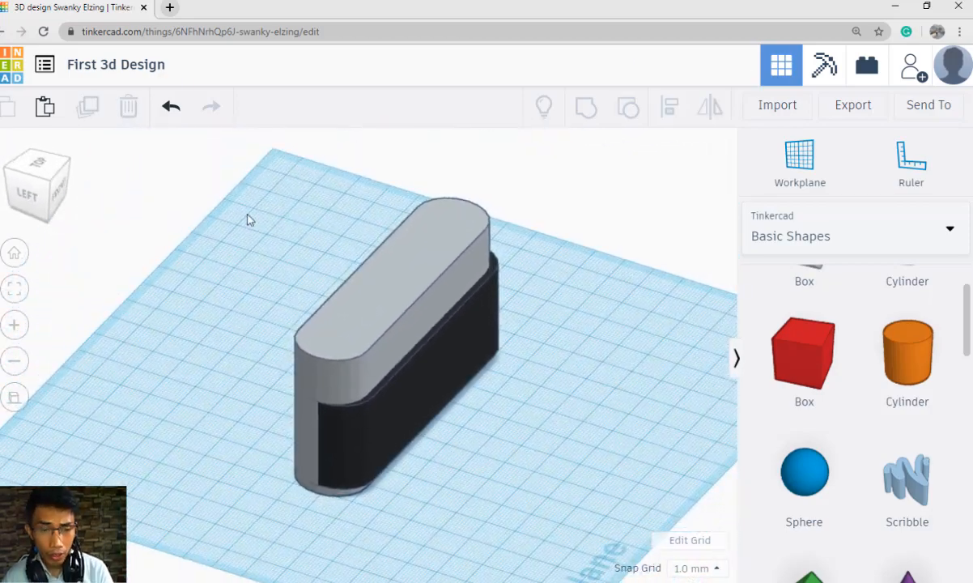
Align the black and light grey bodies with each other at their centres, both across their depth and in height.
{"action": "left_click_drag", "start_coordinate": [206, 155], "coordinate": [570, 537]}
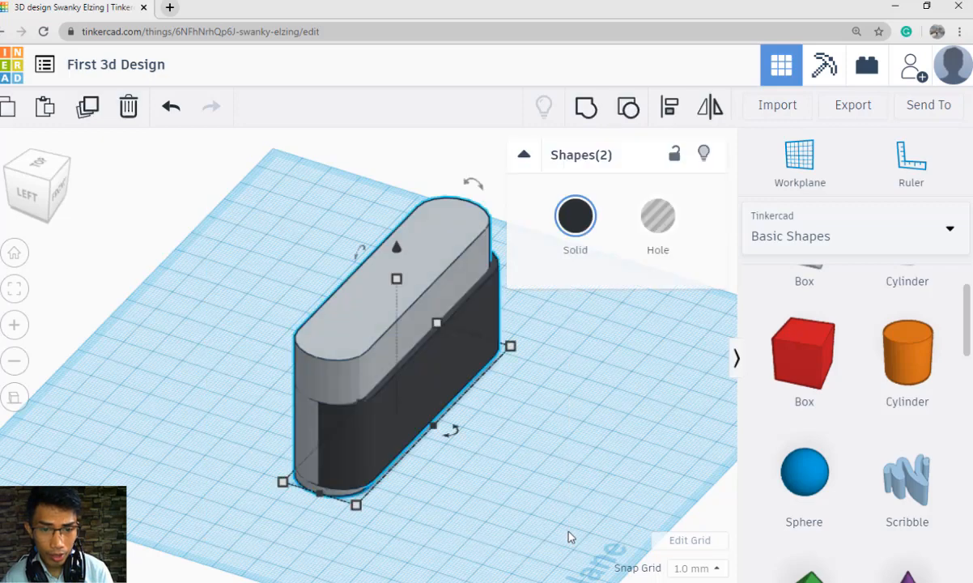
{"action": "left_click", "coordinate": [492, 403]}
{"action": "left_click", "coordinate": [387, 302]}
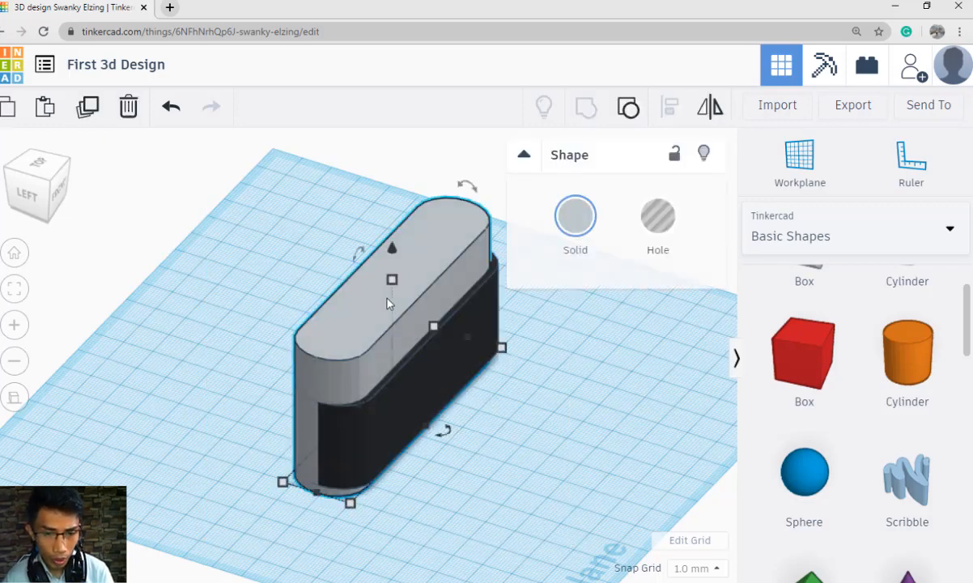
{"action": "scroll", "coordinate": [395, 335], "scroll_direction": "up", "scroll_amount": 2}
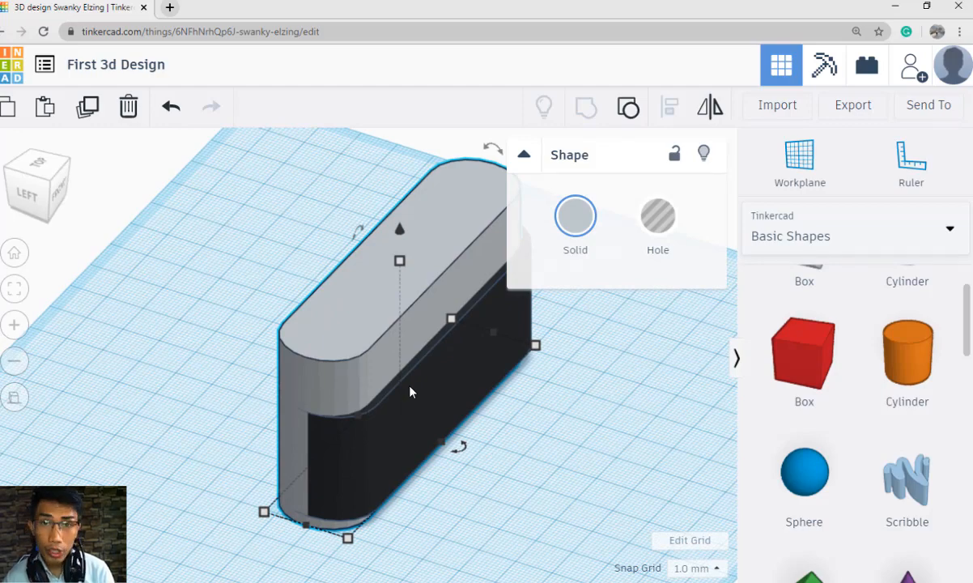
{"action": "left_click", "coordinate": [454, 413], "text": "shift"}
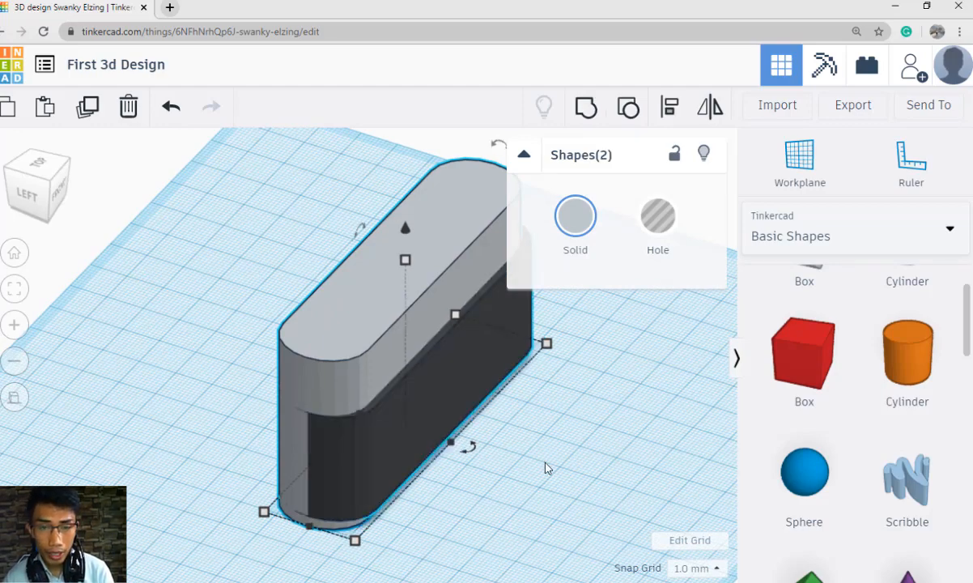
{"action": "scroll", "coordinate": [550, 465], "scroll_direction": "up", "scroll_amount": 2}
{"action": "scroll", "coordinate": [564, 467], "scroll_direction": "down", "scroll_amount": 3}
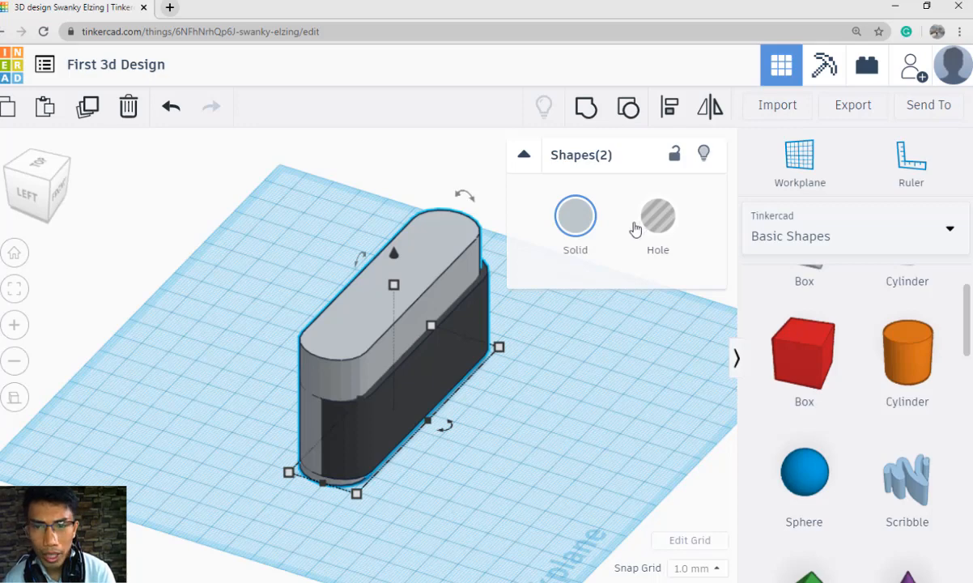
{"action": "left_click", "coordinate": [669, 118]}
{"action": "scroll", "coordinate": [551, 372], "scroll_direction": "up", "scroll_amount": 2}
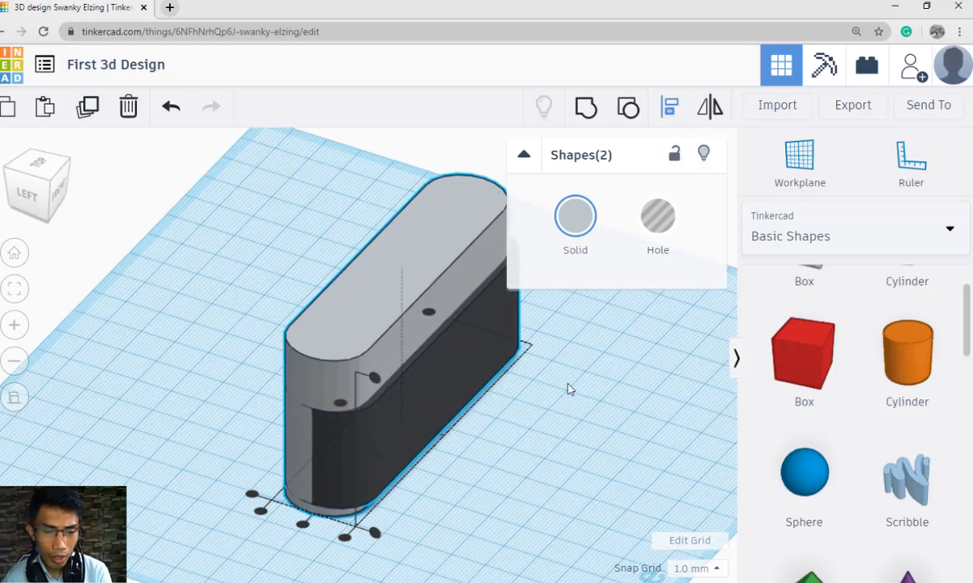
{"action": "right_click_drag", "start_coordinate": [567, 383], "coordinate": [586, 417]}
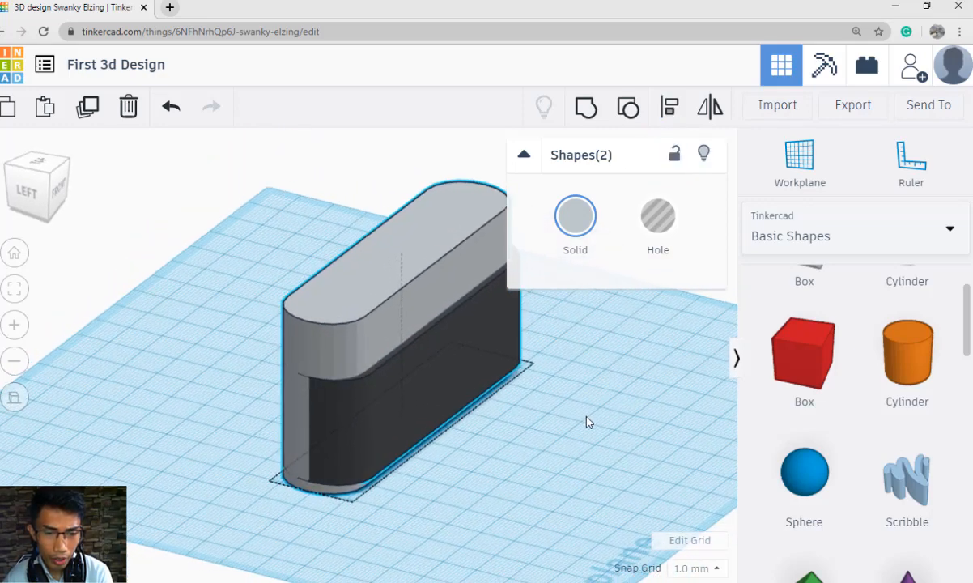
{"action": "scroll", "coordinate": [414, 470], "scroll_direction": "up", "scroll_amount": 3}
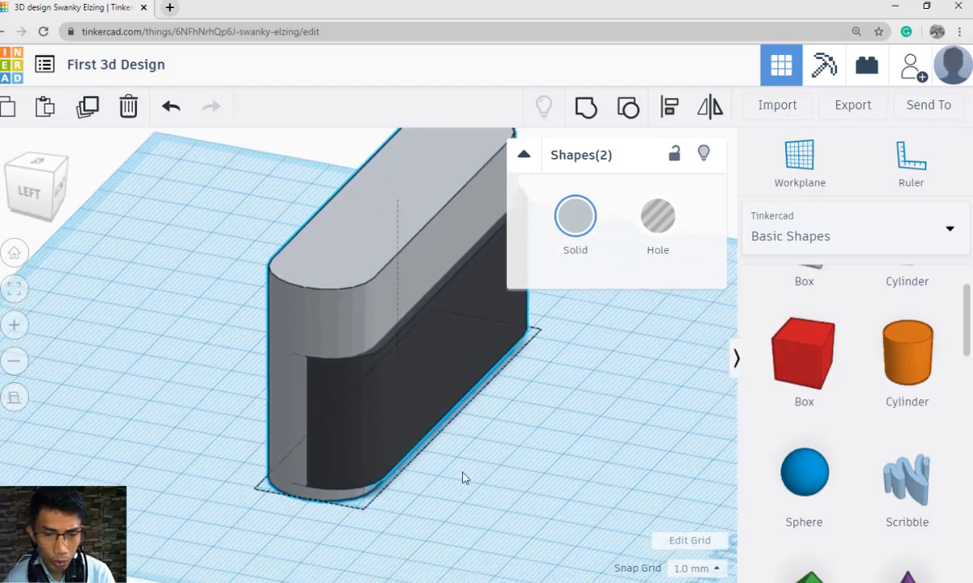
{"action": "middle_click_drag", "start_coordinate": [463, 473], "coordinate": [402, 502]}
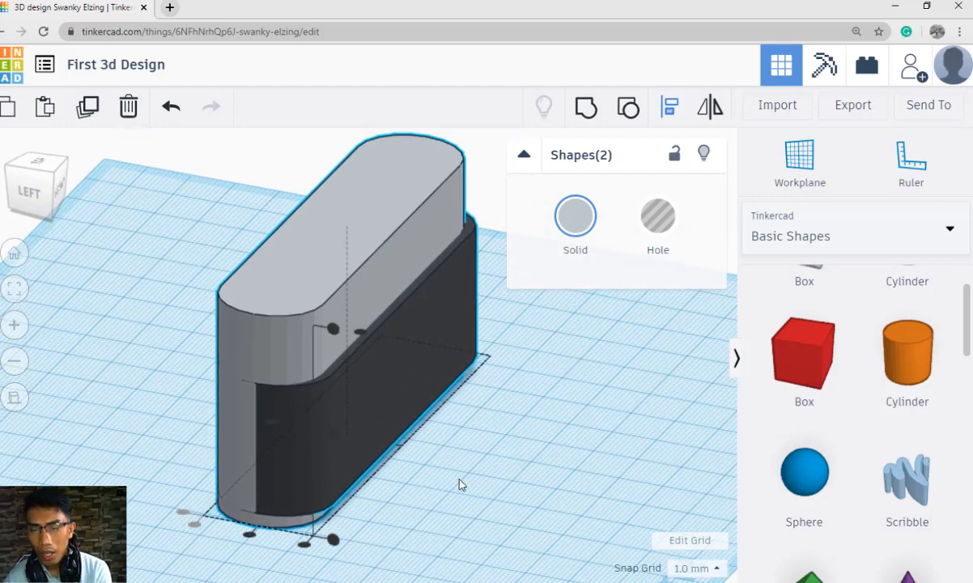
{"action": "right_click_drag", "start_coordinate": [476, 485], "coordinate": [506, 487]}
{"action": "middle_click_drag", "start_coordinate": [510, 484], "coordinate": [473, 476]}
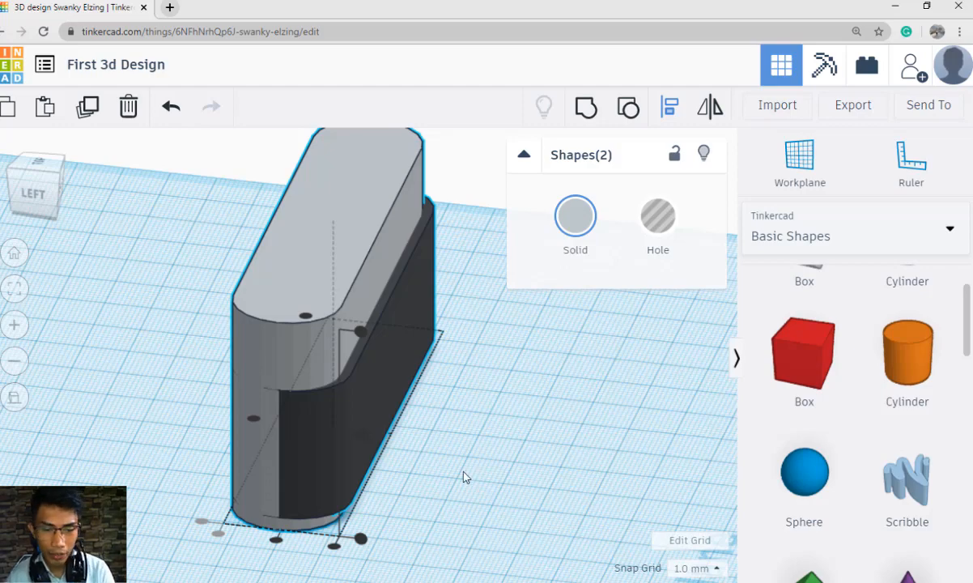
{"action": "left_click", "coordinate": [276, 539]}
{"action": "right_click_drag", "start_coordinate": [466, 505], "coordinate": [369, 428]}
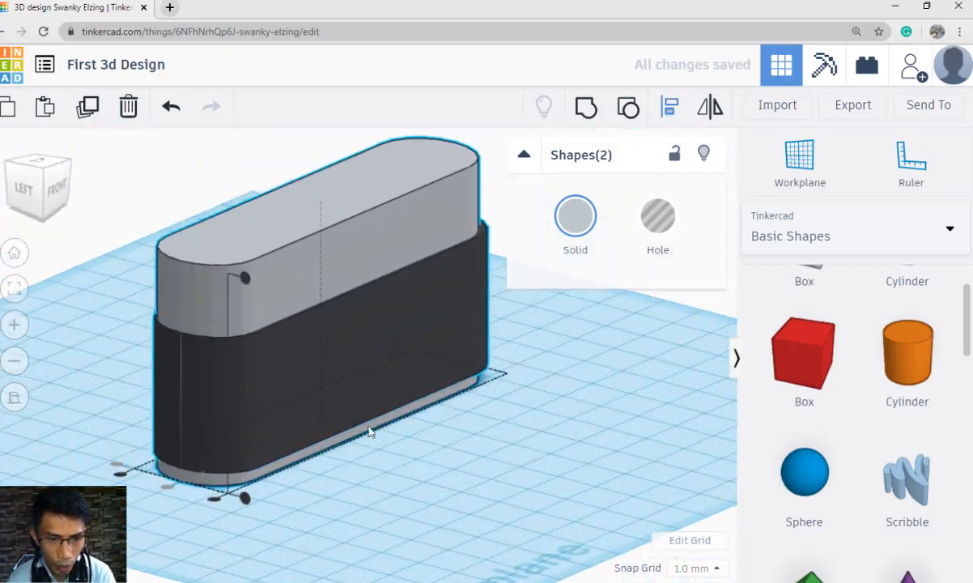
{"action": "left_click", "coordinate": [246, 391]}
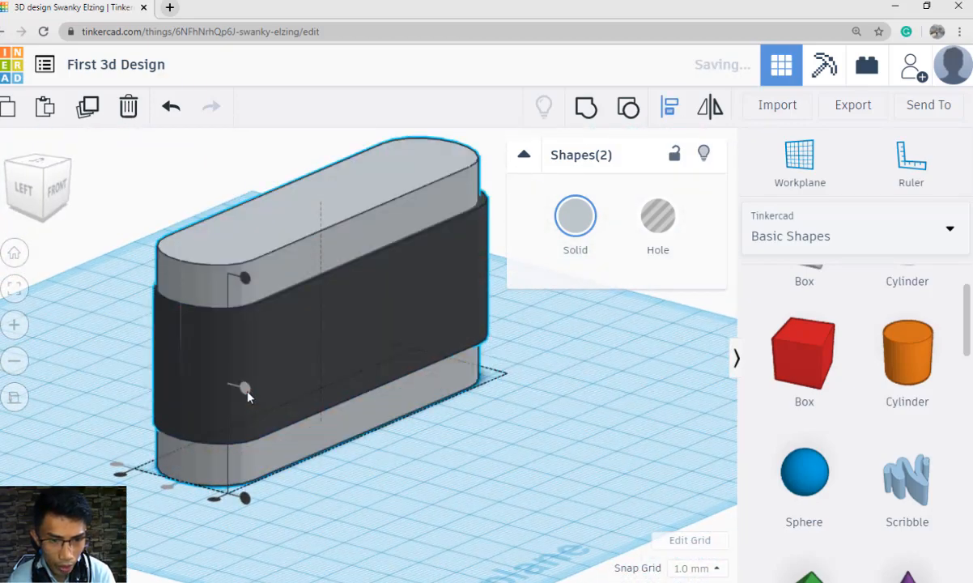
{"action": "left_click", "coordinate": [488, 470]}
Lower the black body so that only a thin strip of the grey body shows beneath it.
{"action": "right_click_drag", "start_coordinate": [508, 484], "coordinate": [463, 386]}
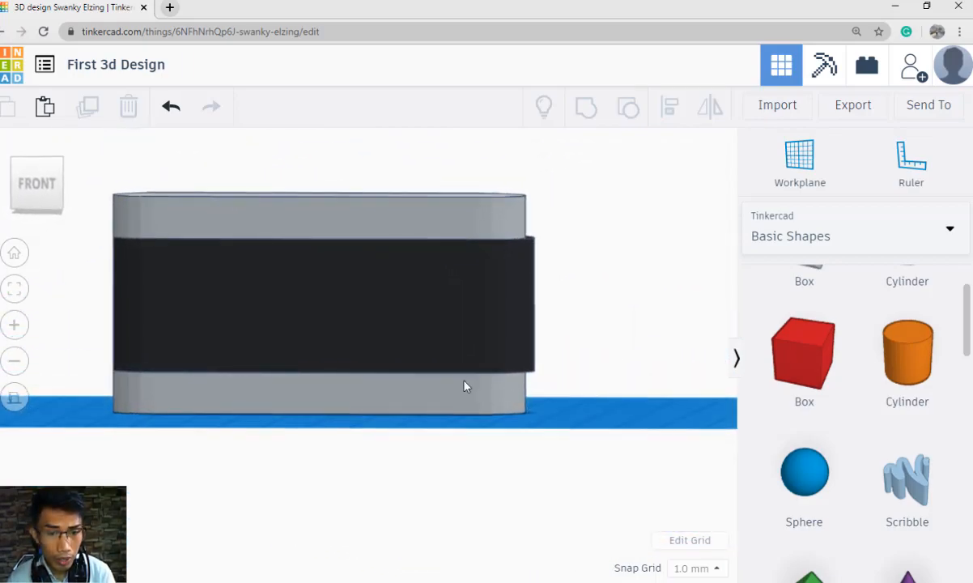
{"action": "left_click", "coordinate": [421, 355]}
{"action": "left_click_drag", "start_coordinate": [326, 198], "coordinate": [324, 220]}
{"action": "left_click", "coordinate": [399, 572]}
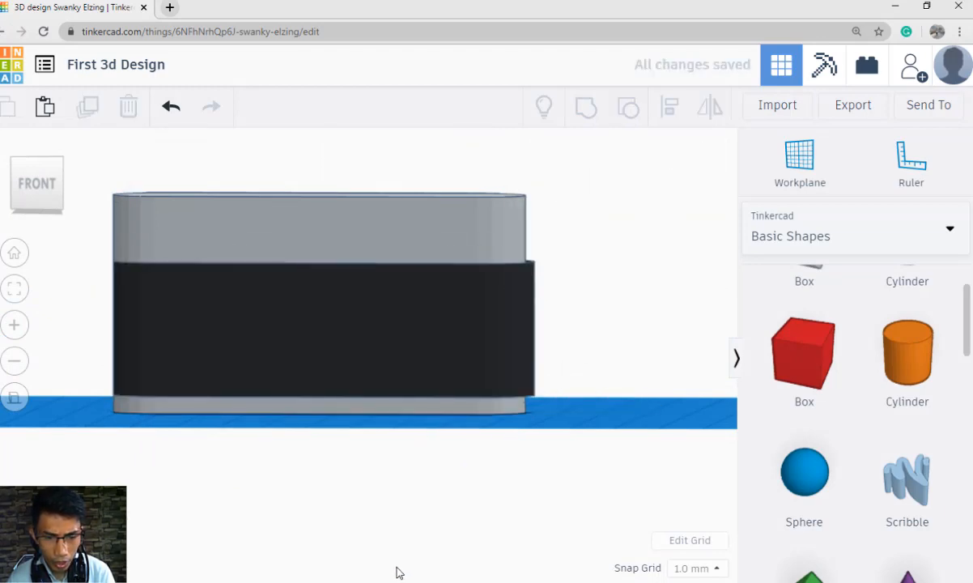
Check the camera's proportions in Sample output.PNG in Photos and increase the light grey body's height in the Tinkercad design.
{"action": "left_click", "coordinate": [429, 581]}
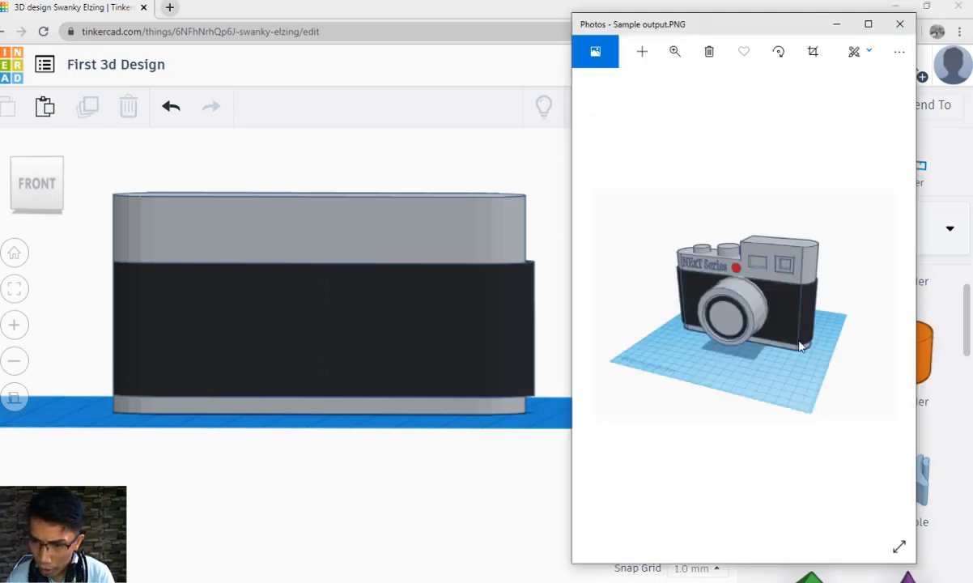
{"action": "left_click", "coordinate": [395, 437]}
{"action": "right_click_drag", "start_coordinate": [634, 323], "coordinate": [598, 357]}
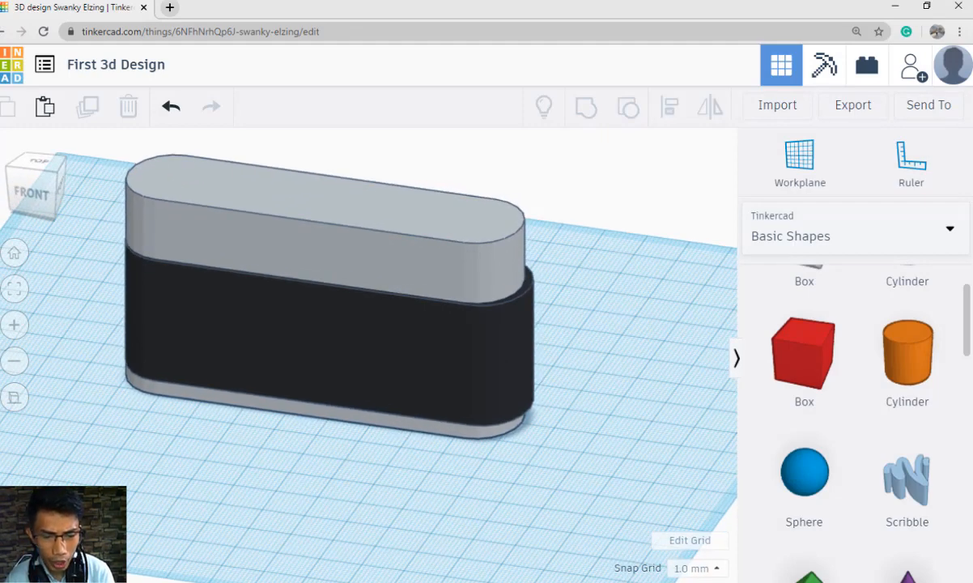
{"action": "left_click", "coordinate": [401, 581]}
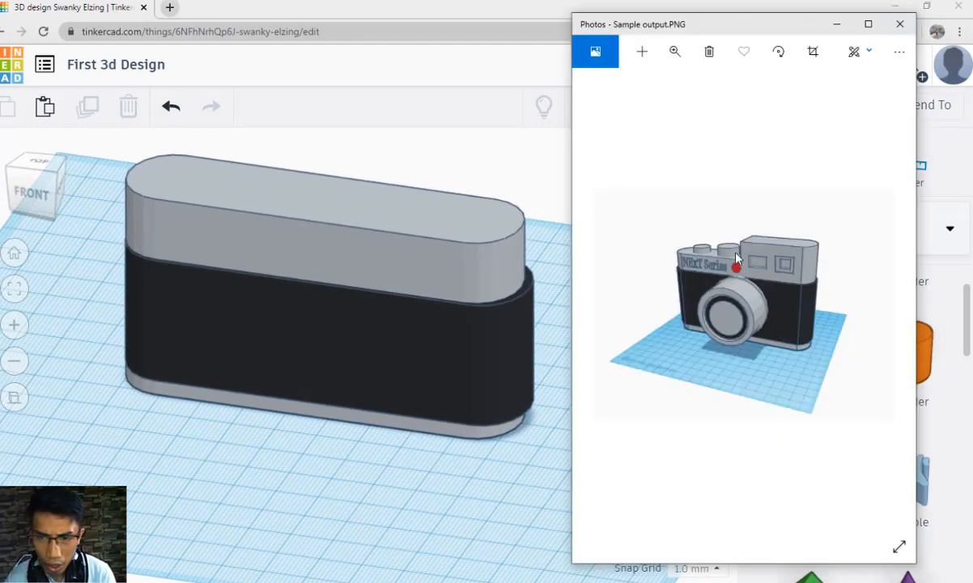
{"action": "left_click", "coordinate": [365, 222]}
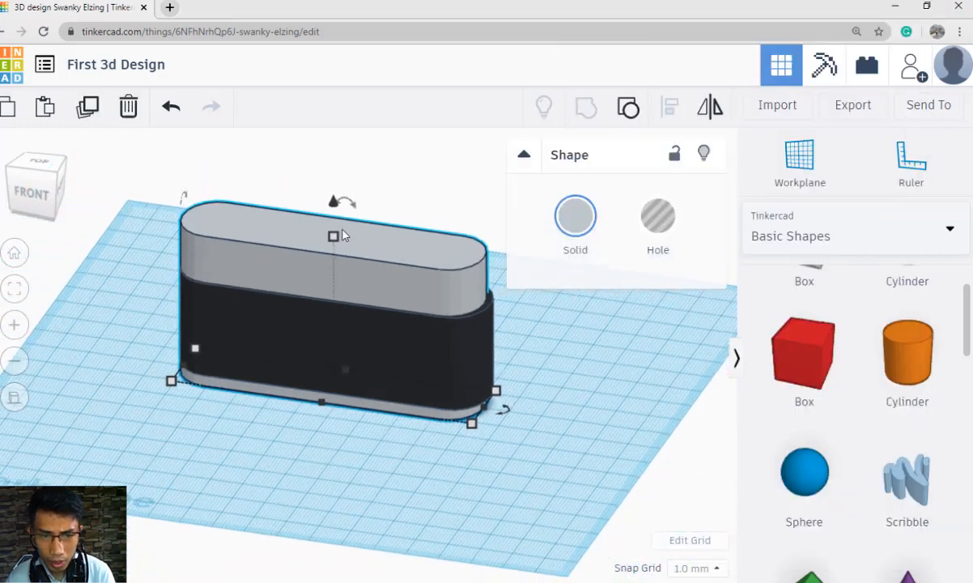
{"action": "left_click_drag", "start_coordinate": [334, 235], "coordinate": [333, 218]}
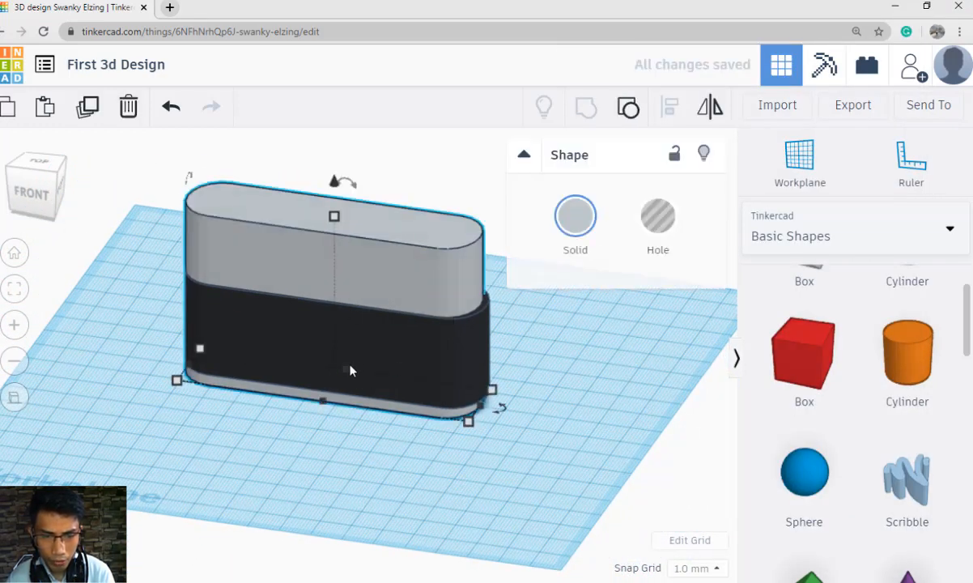
{"action": "key", "text": "alt+Tab"}
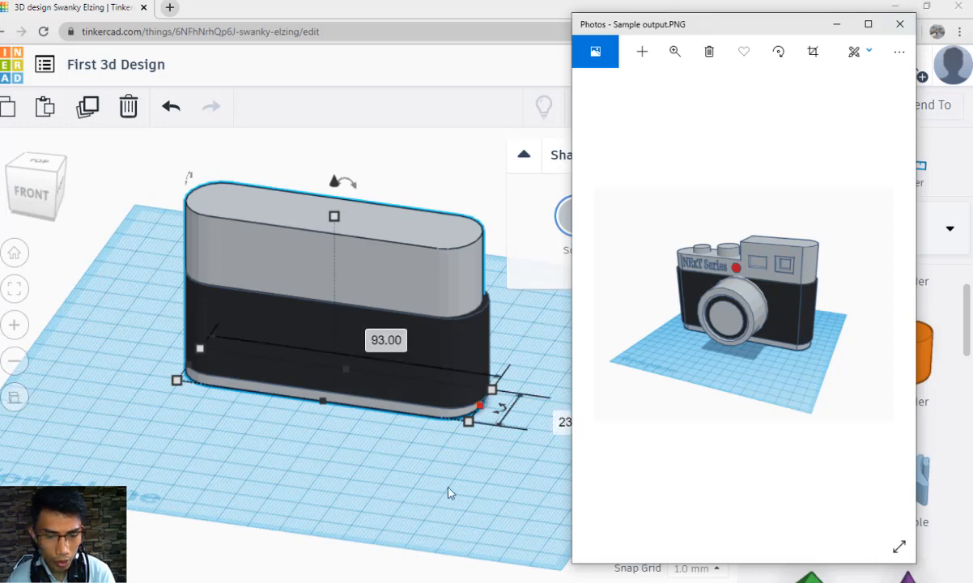
{"action": "key", "text": "alt+Tab"}
{"action": "scroll", "coordinate": [459, 506], "scroll_direction": "up", "scroll_amount": 3}
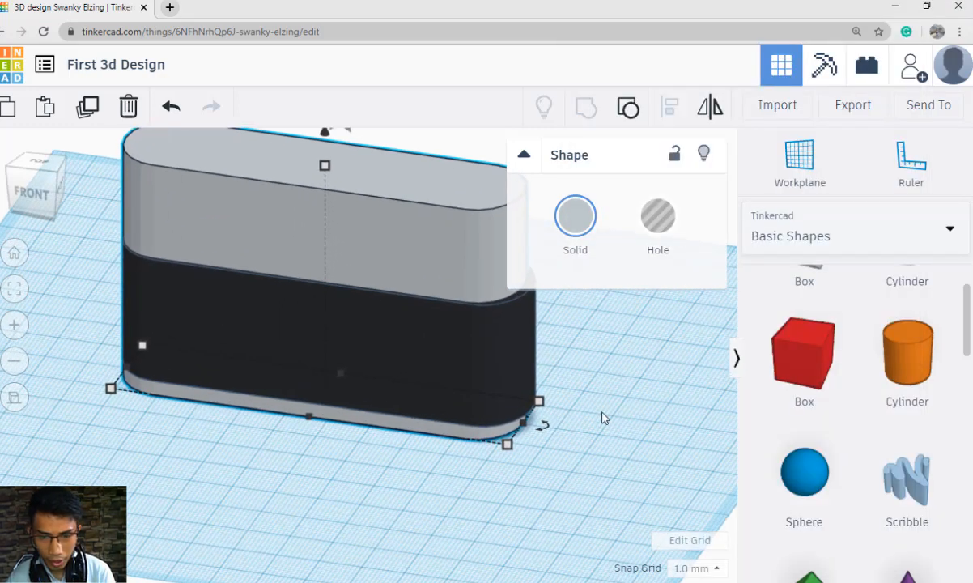
{"action": "scroll", "coordinate": [600, 380], "scroll_direction": "down", "scroll_amount": 2}
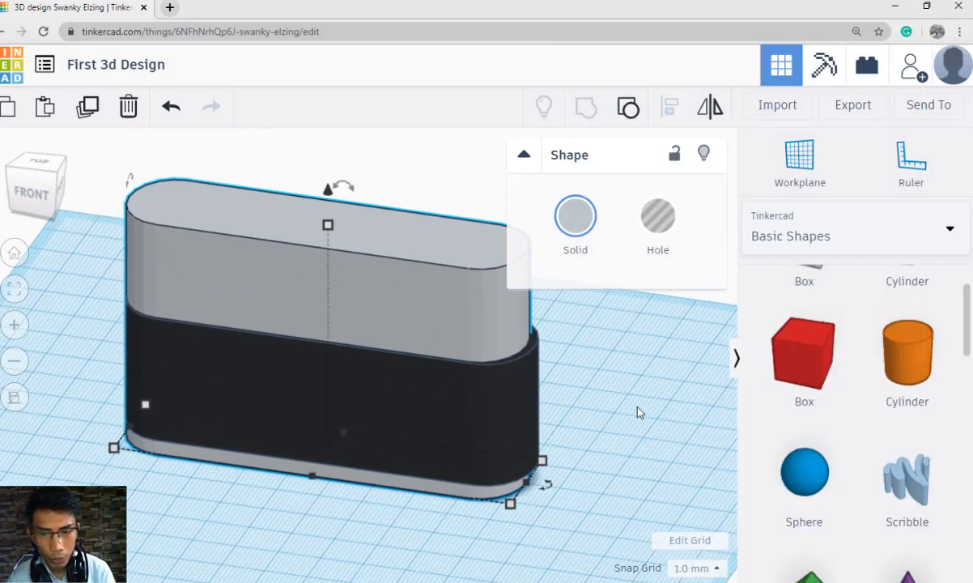
{"action": "scroll", "coordinate": [644, 389], "scroll_direction": "down", "scroll_amount": 1}
{"action": "left_click", "coordinate": [624, 353]}
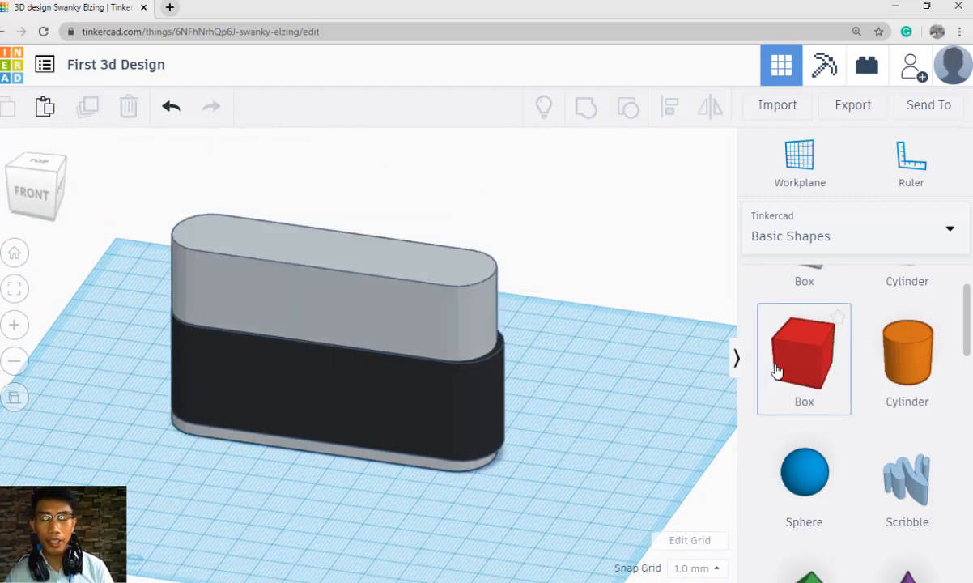
Add a red box, enlarge its footprint and place it above the left end of the grey body as seen from the front.
{"action": "left_click_drag", "start_coordinate": [776, 371], "coordinate": [135, 472]}
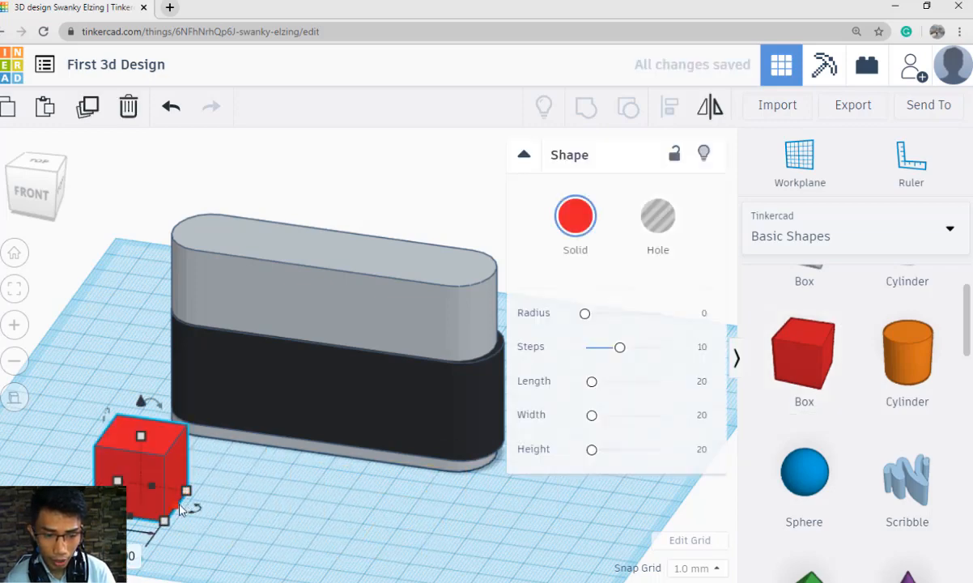
{"action": "left_click_drag", "start_coordinate": [179, 504], "coordinate": [237, 553]}
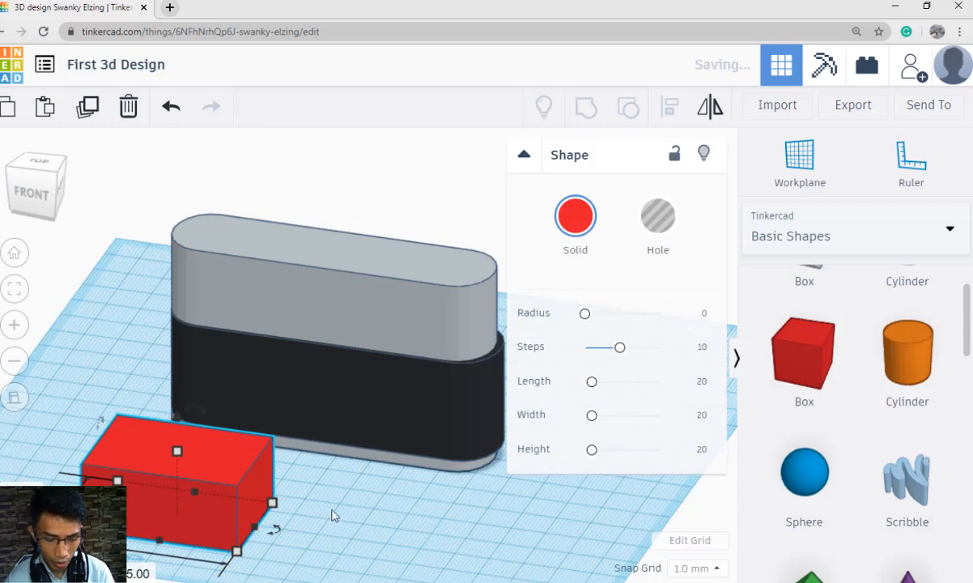
{"action": "left_click_drag", "start_coordinate": [168, 401], "coordinate": [176, 237]}
{"action": "right_click_drag", "start_coordinate": [250, 522], "coordinate": [324, 439]}
{"action": "left_click_drag", "start_coordinate": [421, 409], "coordinate": [230, 332]}
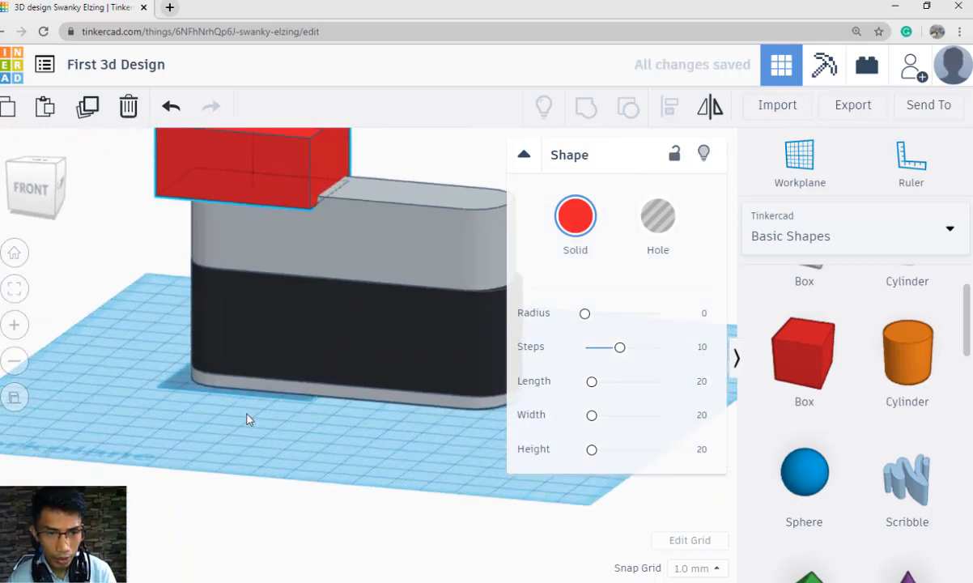
{"action": "middle_click_drag", "start_coordinate": [250, 418], "coordinate": [315, 507]}
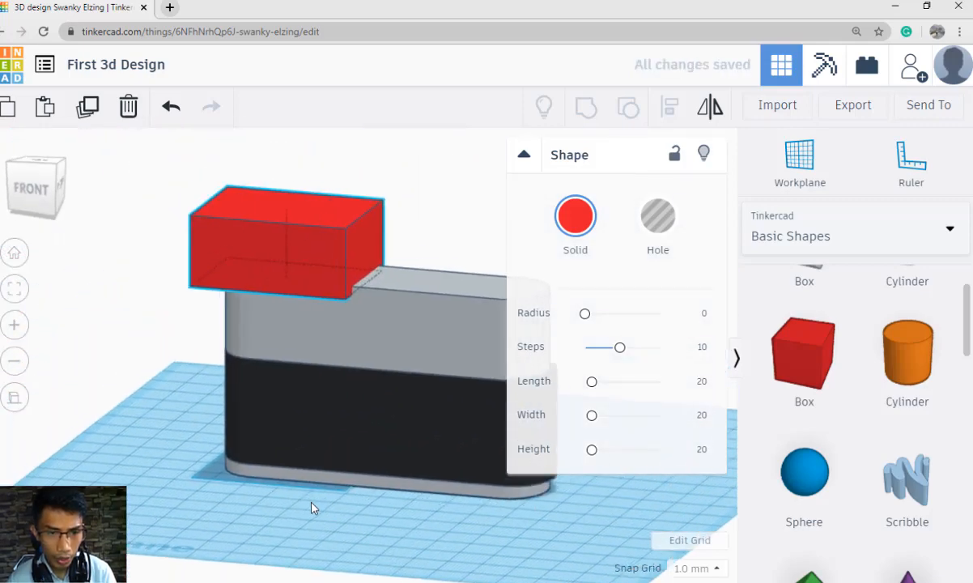
Lower the red box into the top of the grey body to 44 mm above the workplane and compare it with Sample output.PNG.
{"action": "left_click", "coordinate": [292, 251]}
{"action": "left_click_drag", "start_coordinate": [286, 188], "coordinate": [286, 213]}
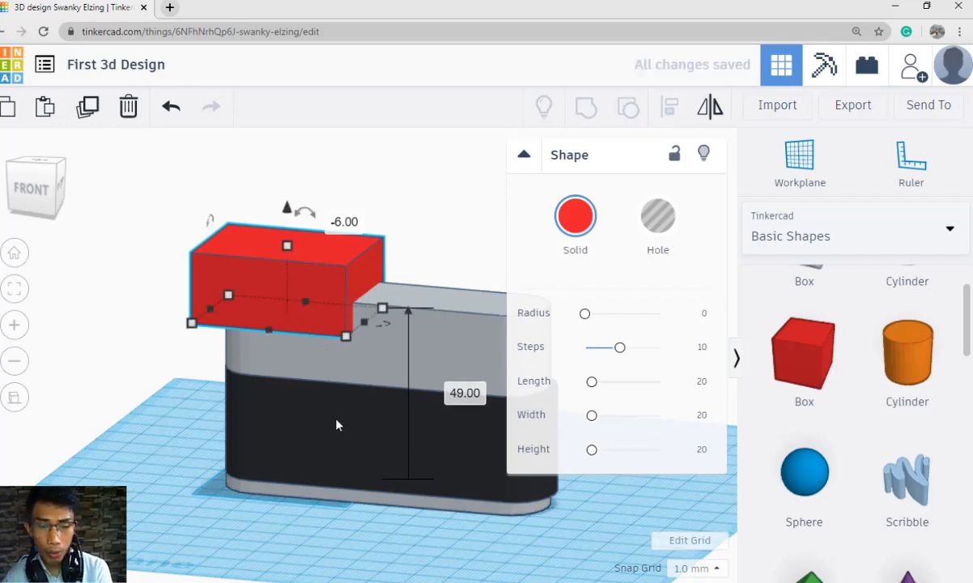
{"action": "mouse_move", "coordinate": [369, 462]}
{"action": "right_mouse_down"}
{"action": "mouse_move", "coordinate": [461, 450]}
{"action": "mouse_move", "coordinate": [417, 454]}
{"action": "mouse_move", "coordinate": [401, 486]}
{"action": "mouse_move", "coordinate": [426, 496]}
{"action": "mouse_move", "coordinate": [365, 491]}
{"action": "mouse_move", "coordinate": [383, 477]}
{"action": "right_mouse_up"}
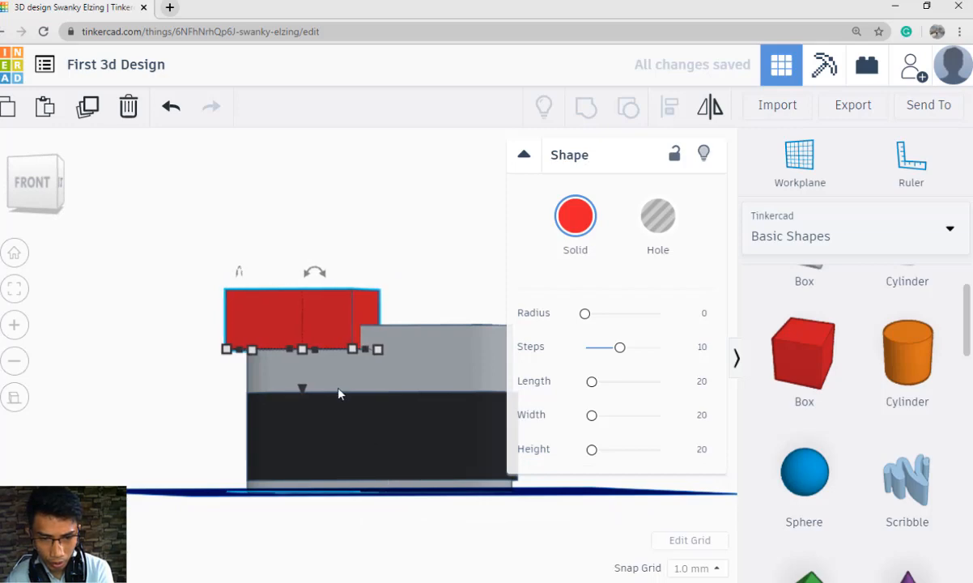
{"action": "left_click_drag", "start_coordinate": [303, 393], "coordinate": [304, 410]}
{"action": "key", "text": "alt+Tab"}
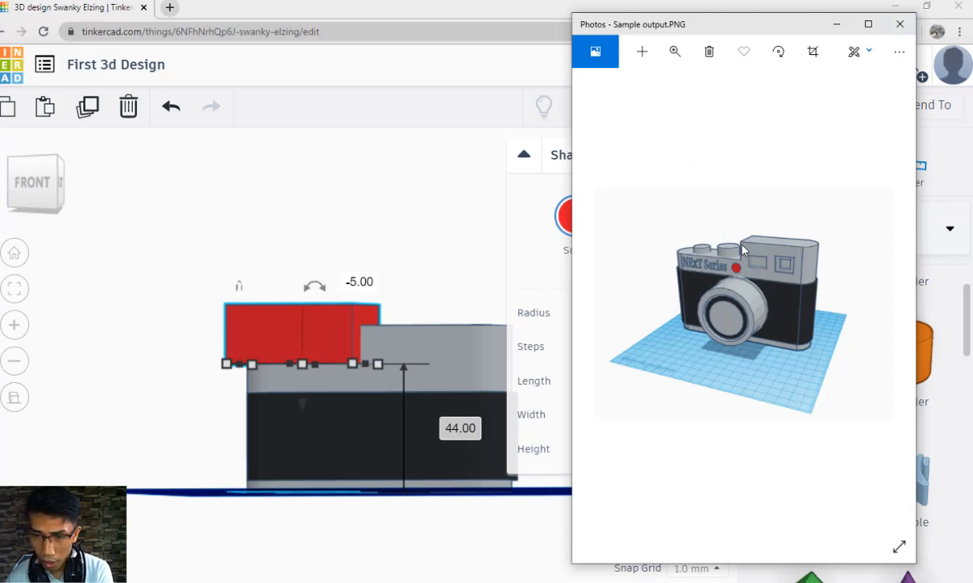
Shift the red box sideways and across the grey body until it covers the full depth of the body's left end, as in Sample output.PNG.
{"action": "left_click", "coordinate": [294, 326]}
{"action": "key", "text": "alt+Tab"}
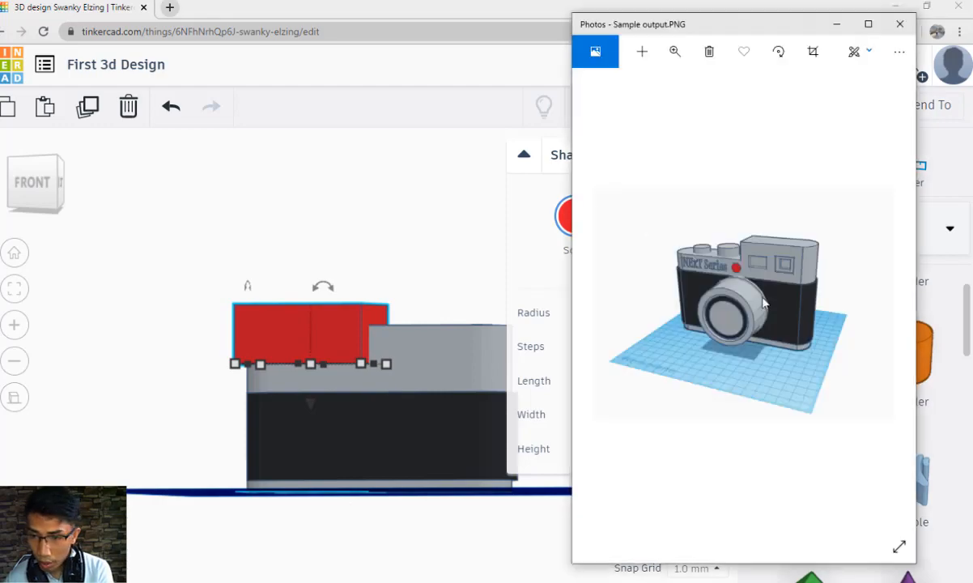
{"action": "key", "text": "alt+Tab"}
{"action": "scroll", "coordinate": [305, 347], "scroll_direction": "up", "scroll_amount": 3}
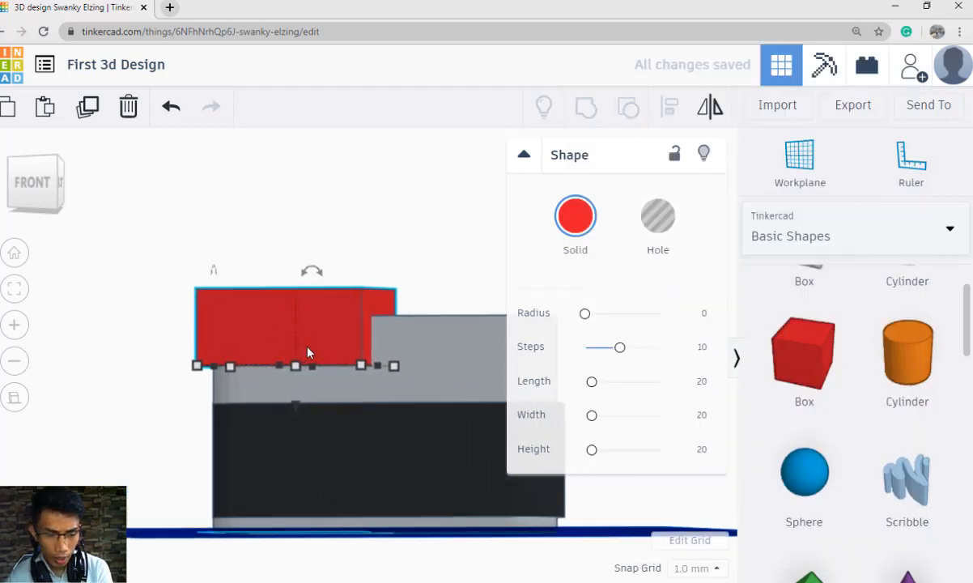
{"action": "right_click_drag", "start_coordinate": [364, 197], "coordinate": [232, 420]}
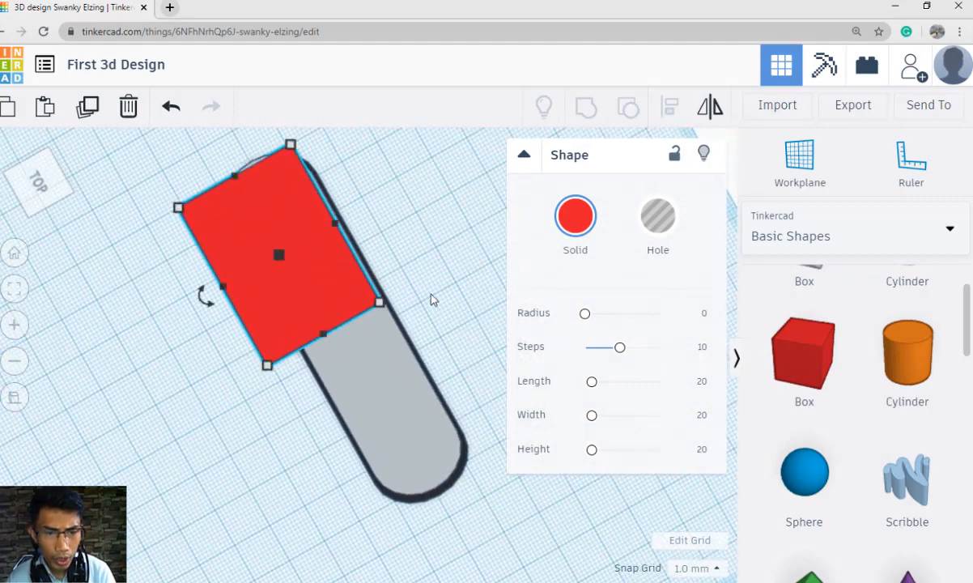
{"action": "right_click_drag", "start_coordinate": [431, 295], "coordinate": [271, 293]}
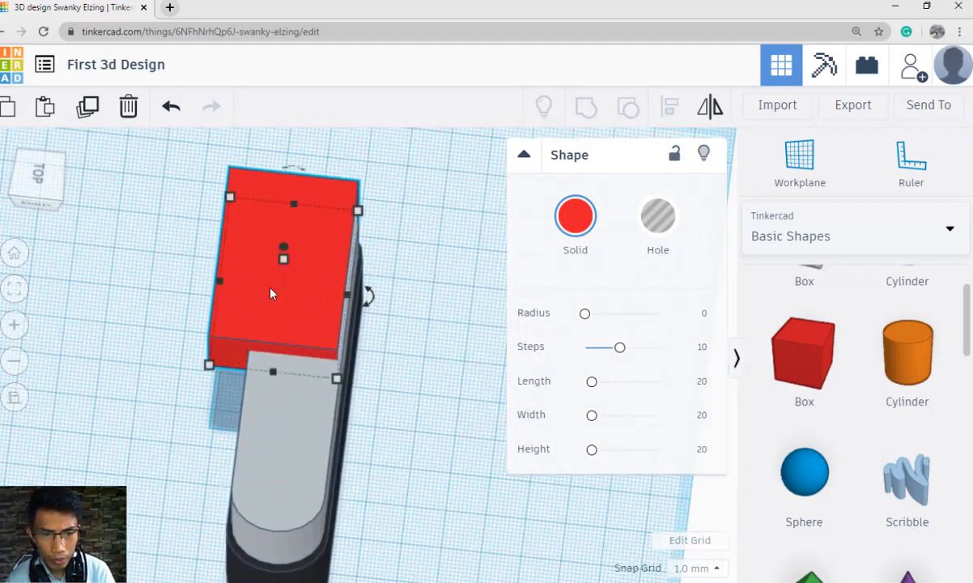
{"action": "key", "text": "Right"}
{"action": "key", "text": "Right"}
{"action": "key", "text": "Right"}
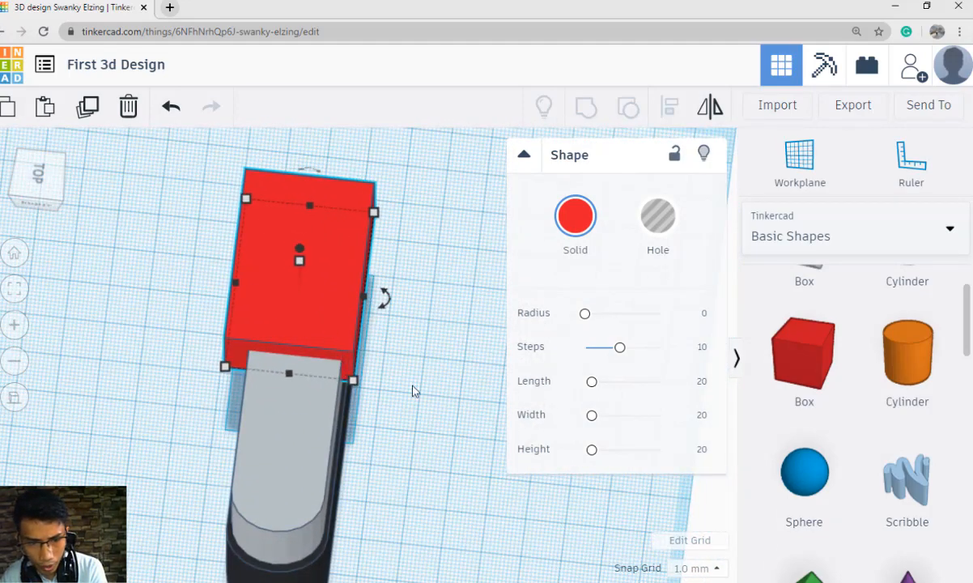
{"action": "right_click_drag", "start_coordinate": [417, 389], "coordinate": [395, 295]}
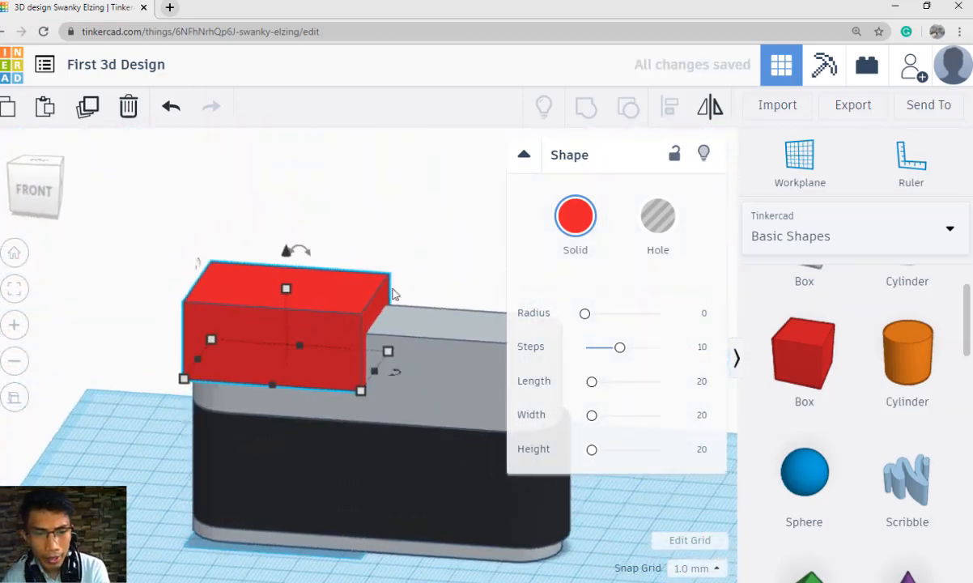
{"action": "right_click_drag", "start_coordinate": [143, 385], "coordinate": [190, 366]}
{"action": "left_click_drag", "start_coordinate": [218, 348], "coordinate": [196, 353]}
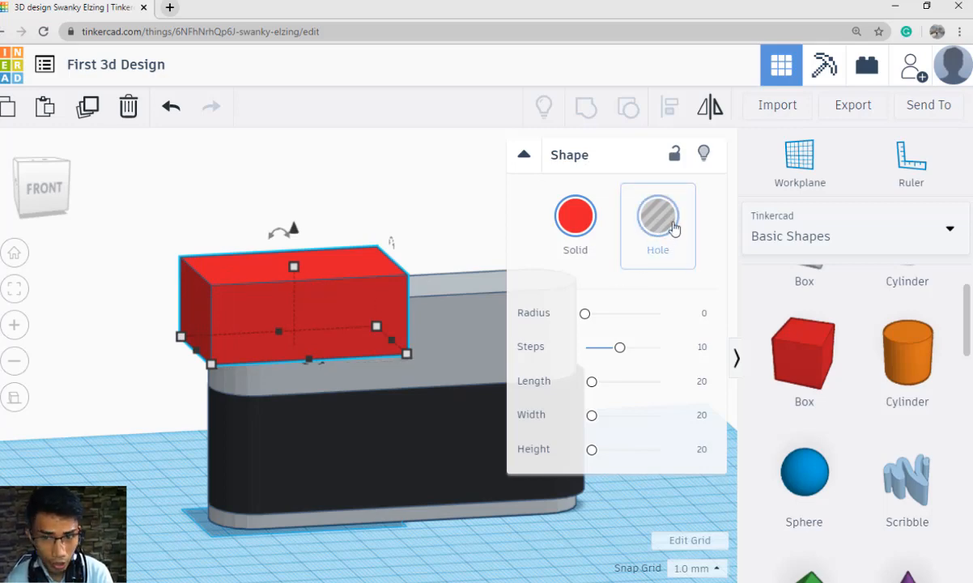
Turn the red box into a hole and group it with the grey body to cut the lower step at the body's left end.
{"action": "left_click", "coordinate": [650, 219]}
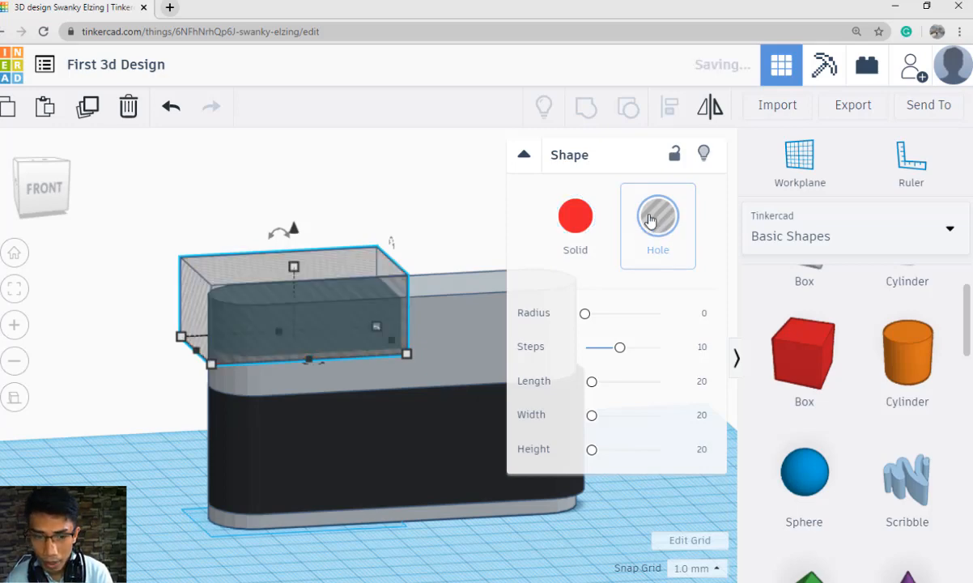
{"action": "right_click_drag", "start_coordinate": [187, 414], "coordinate": [140, 426]}
{"action": "scroll", "coordinate": [247, 408], "scroll_direction": "down", "scroll_amount": 3}
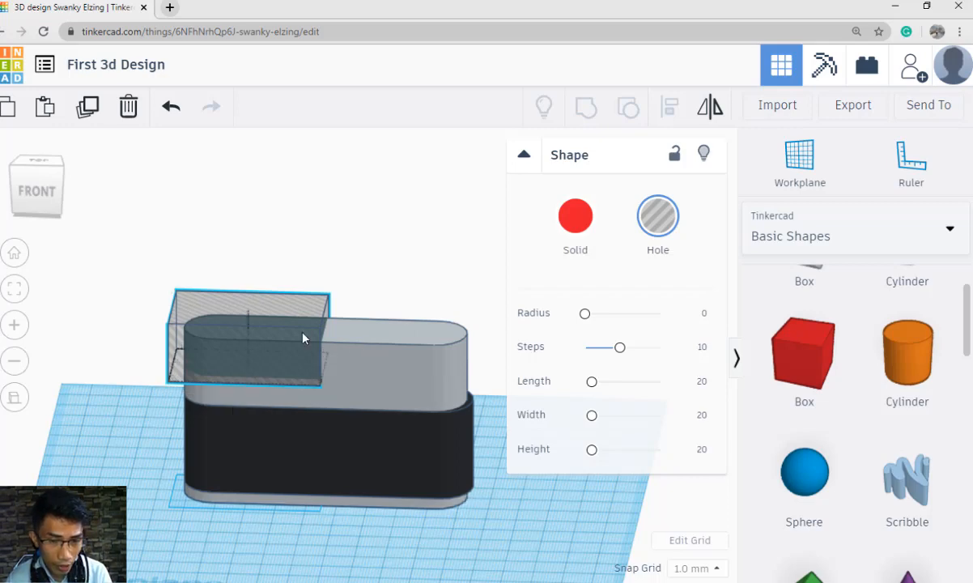
{"action": "left_click", "coordinate": [407, 361], "text": "shift"}
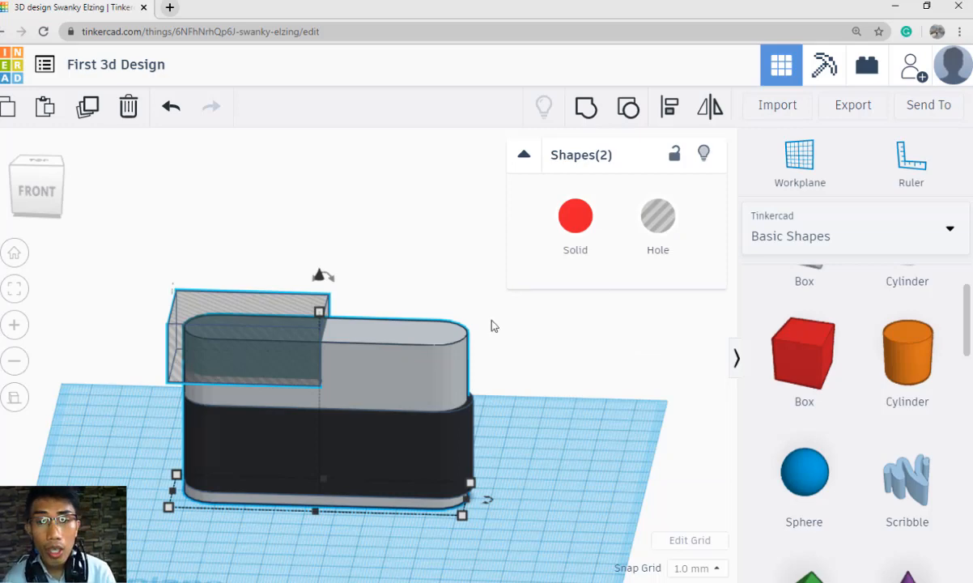
{"action": "left_click", "coordinate": [585, 111]}
{"action": "left_click", "coordinate": [566, 347]}
{"action": "right_click_drag", "start_coordinate": [590, 384], "coordinate": [466, 487]}
{"action": "scroll", "coordinate": [555, 400], "scroll_direction": "up", "scroll_amount": 2}
Switch to Photos and enlarge Sample output.PNG to examine the details on the camera's top and front.
{"action": "key", "text": "alt+Tab"}
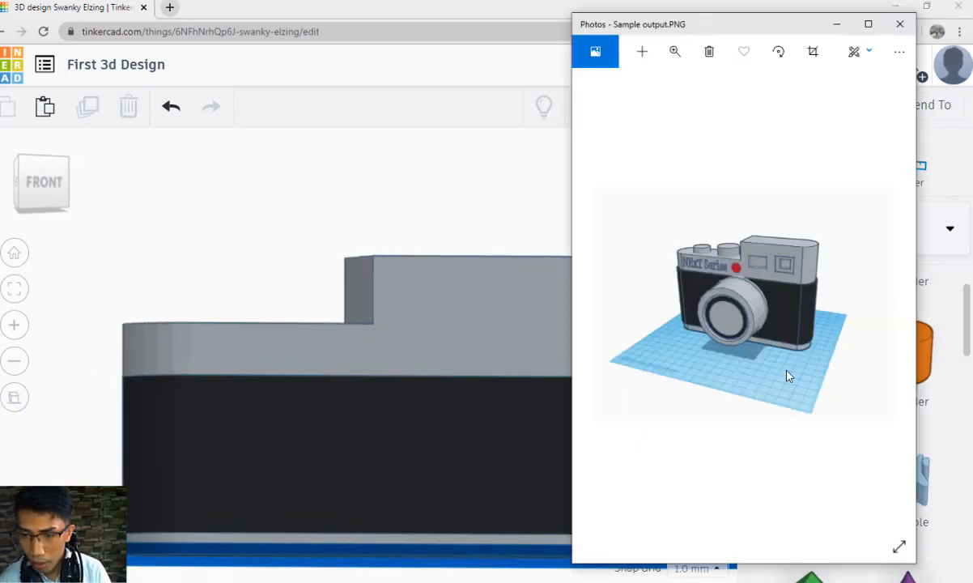
{"action": "left_click", "coordinate": [676, 51]}
{"action": "left_click", "coordinate": [674, 51]}
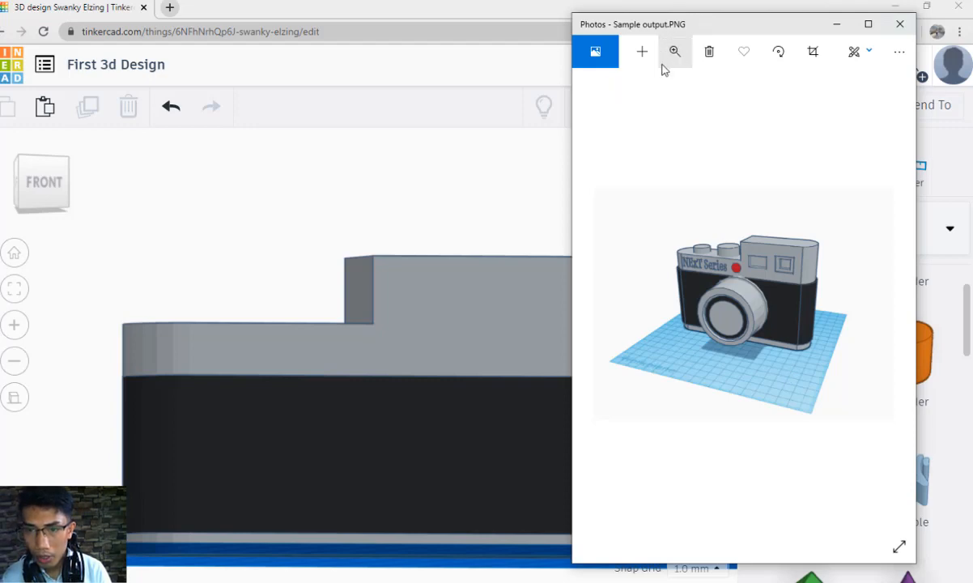
{"action": "left_click", "coordinate": [673, 51]}
{"action": "left_click_drag", "start_coordinate": [632, 87], "coordinate": [639, 88]}
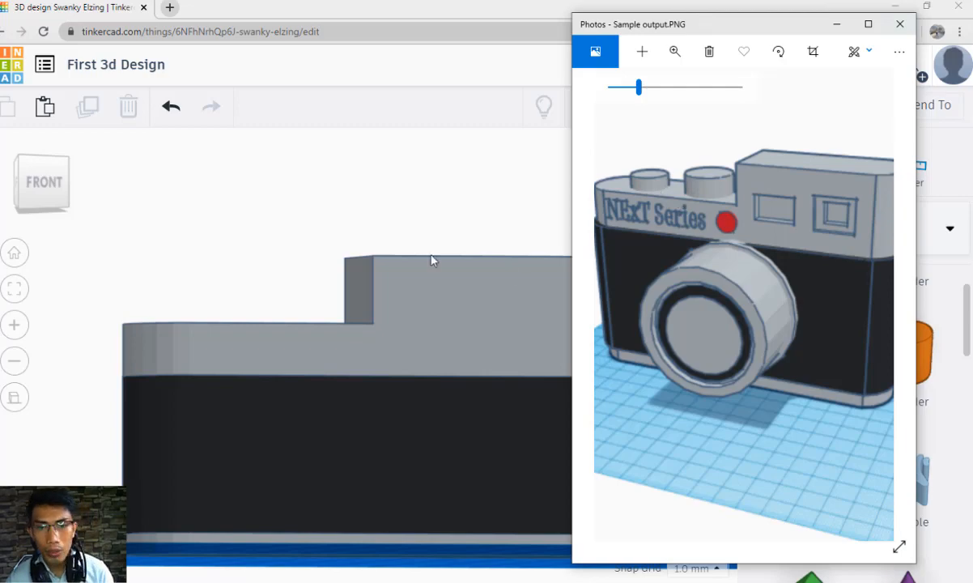
Return to the Tinkercad design and place an orange cylinder on the workplane in front of the camera body.
{"action": "left_click", "coordinate": [302, 193]}
{"action": "right_click_drag", "start_coordinate": [426, 207], "coordinate": [462, 292]}
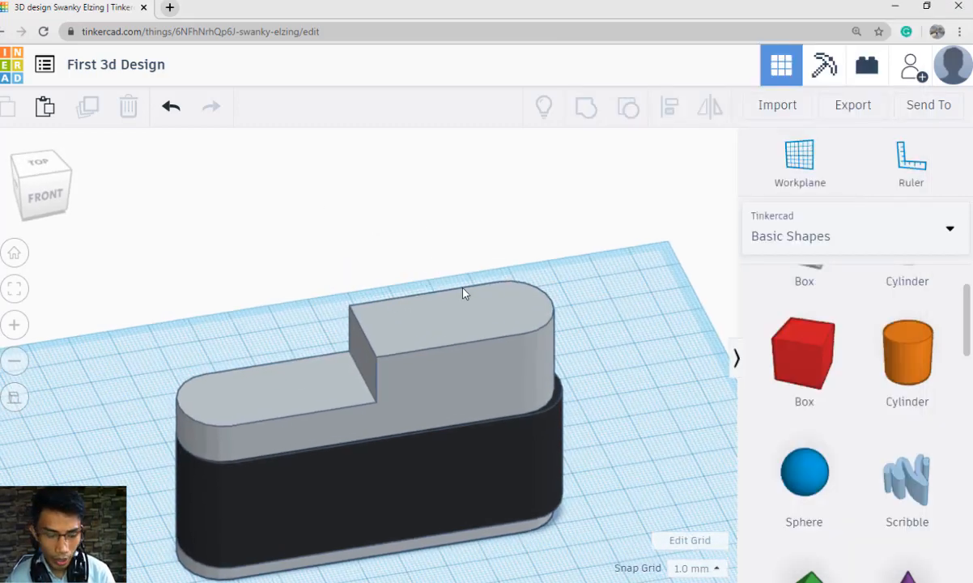
{"action": "scroll", "coordinate": [463, 292], "scroll_direction": "down", "scroll_amount": 2}
{"action": "left_click_drag", "start_coordinate": [904, 385], "coordinate": [312, 567]}
{"action": "scroll", "coordinate": [408, 504], "scroll_direction": "down", "scroll_amount": 1}
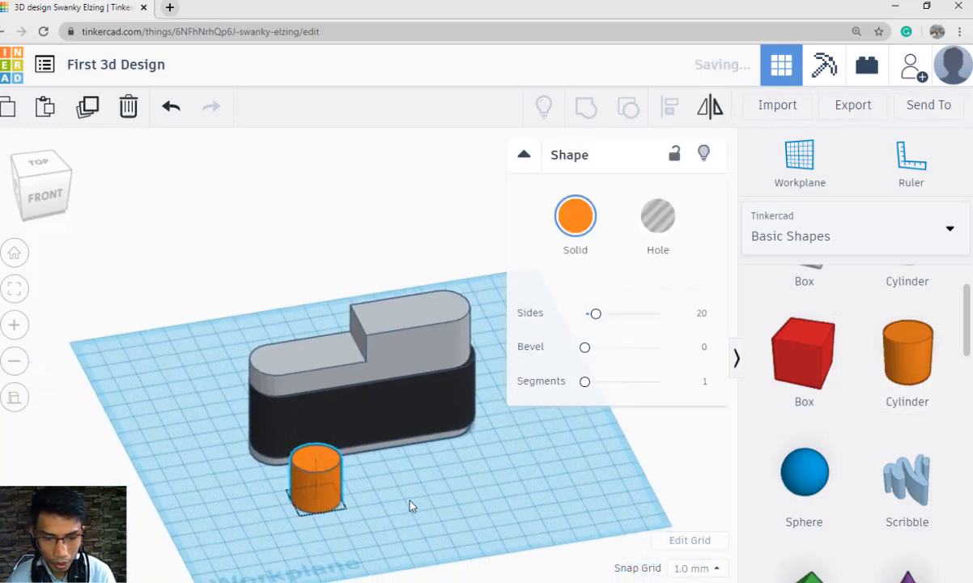
{"action": "left_click", "coordinate": [422, 437]}
{"action": "left_click", "coordinate": [467, 473]}
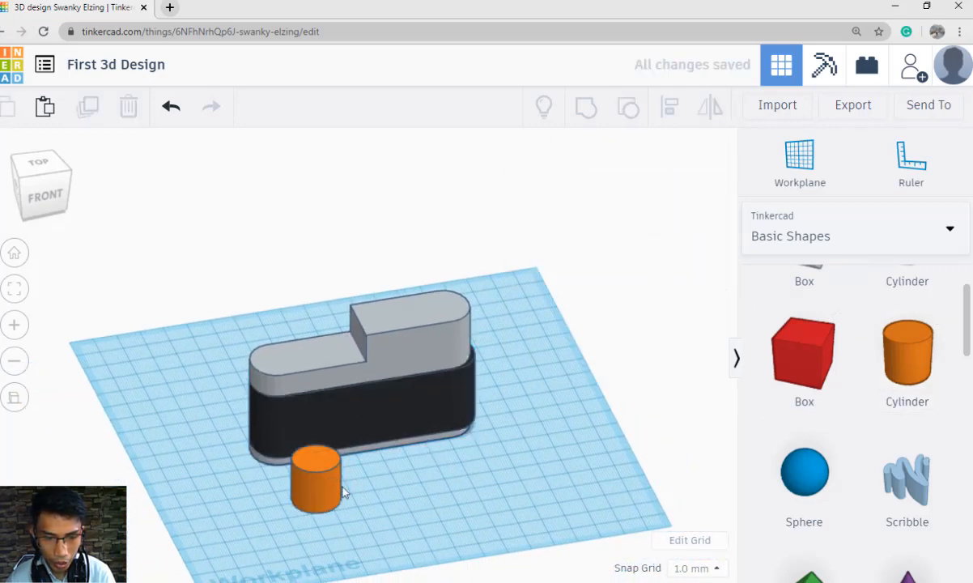
{"action": "left_click", "coordinate": [344, 489]}
{"action": "right_click_drag", "start_coordinate": [406, 498], "coordinate": [430, 500]}
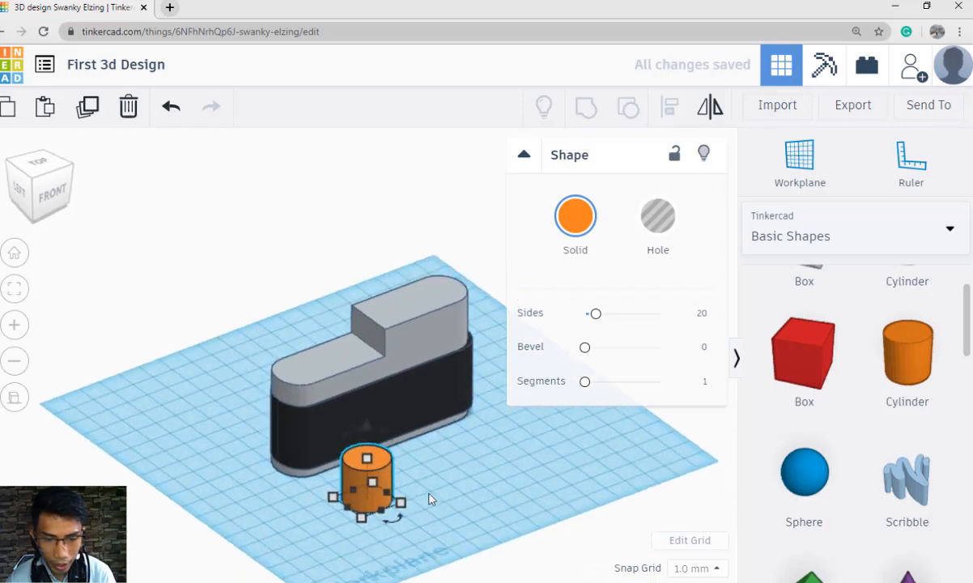
Set the orange cylinder's length and width to 12 mm each.
{"action": "scroll", "coordinate": [430, 504], "scroll_direction": "up", "scroll_amount": 2}
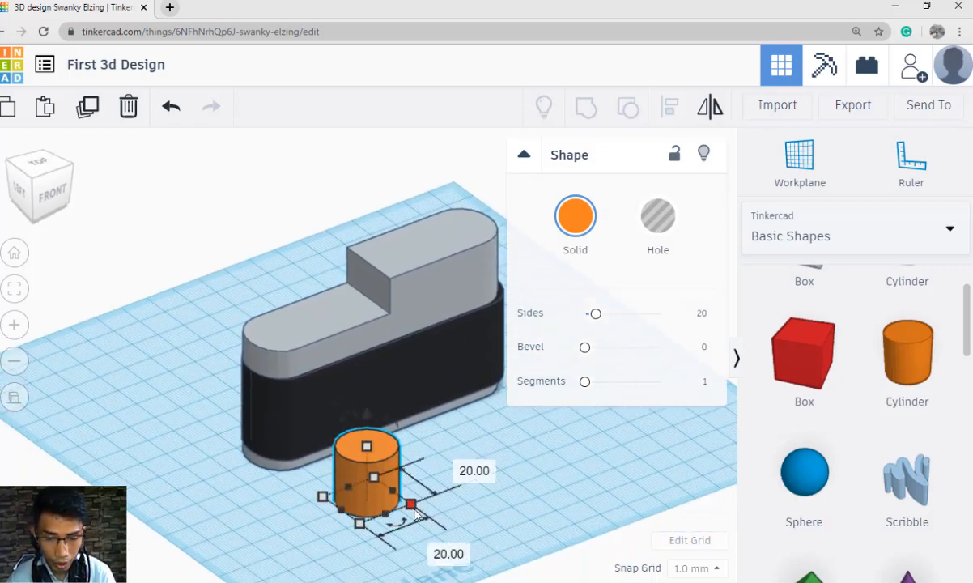
{"action": "left_click", "coordinate": [459, 464]}
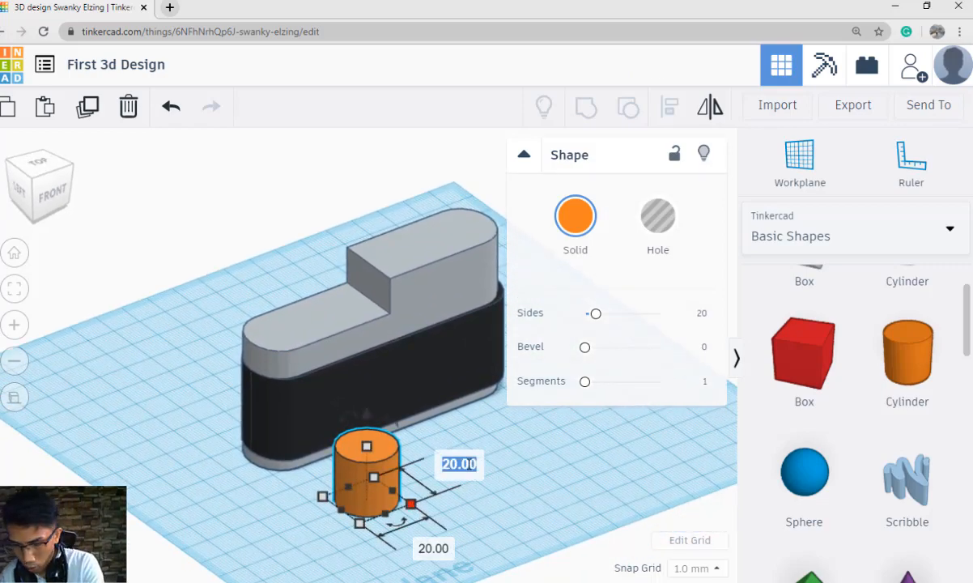
{"action": "type", "text": "12"}
{"action": "left_click", "coordinate": [430, 548]}
{"action": "type", "text": "12"}
{"action": "key", "text": "Return"}
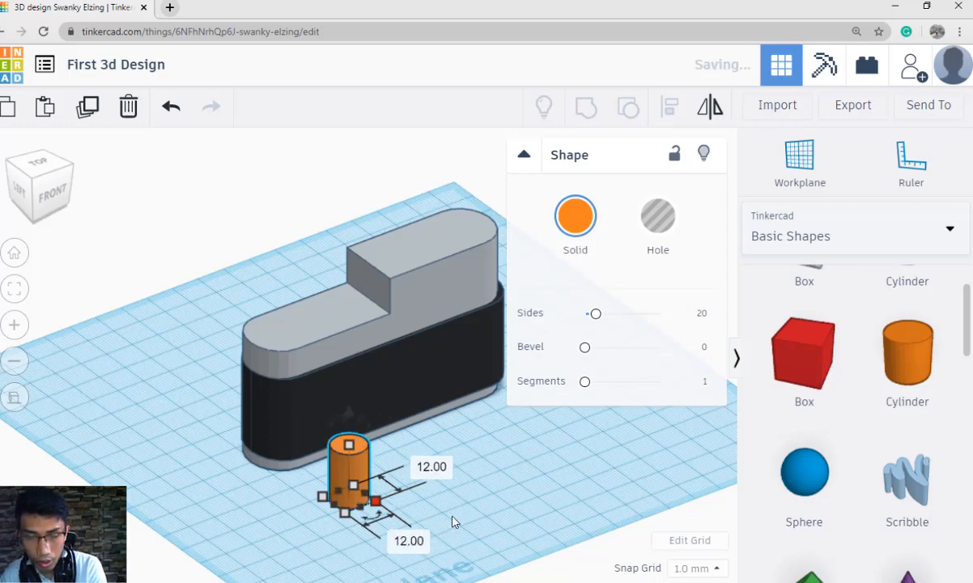
Raise the orange cylinder and seat it on the lower part of the grey top, near its rounded left end.
{"action": "left_click_drag", "start_coordinate": [348, 410], "coordinate": [328, 233]}
{"action": "right_click_drag", "start_coordinate": [307, 461], "coordinate": [457, 478]}
{"action": "key", "text": "Left"}
{"action": "key", "text": "Left"}
{"action": "key", "text": "Left"}
{"action": "key", "text": "Left"}
{"action": "key", "text": "Left"}
{"action": "key", "text": "Left"}
{"action": "key", "text": "Left"}
{"action": "key", "text": "Left"}
{"action": "key", "text": "Left"}
{"action": "key", "text": "Left"}
{"action": "key", "text": "Left"}
{"action": "key", "text": "Left"}
{"action": "key", "text": "Left"}
{"action": "key", "text": "Left"}
{"action": "key", "text": "Left"}
{"action": "key", "text": "Left"}
{"action": "key", "text": "Left"}
{"action": "key", "text": "Left"}
{"action": "key", "text": "Left"}
{"action": "key", "text": "Left"}
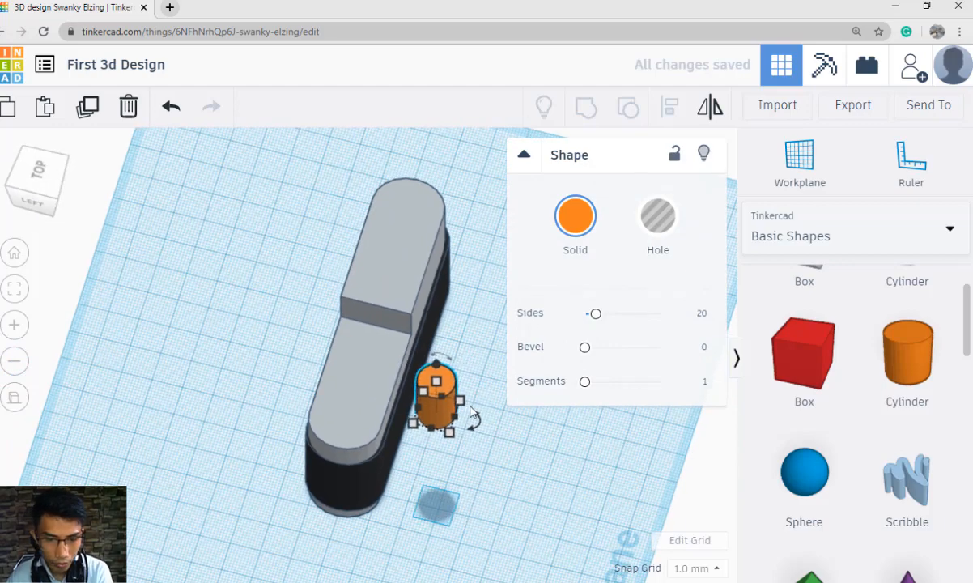
{"action": "right_click_drag", "start_coordinate": [478, 462], "coordinate": [292, 372]}
{"action": "left_click_drag", "start_coordinate": [264, 205], "coordinate": [265, 256]}
{"action": "key", "text": "Right"}
{"action": "key", "text": "Right"}
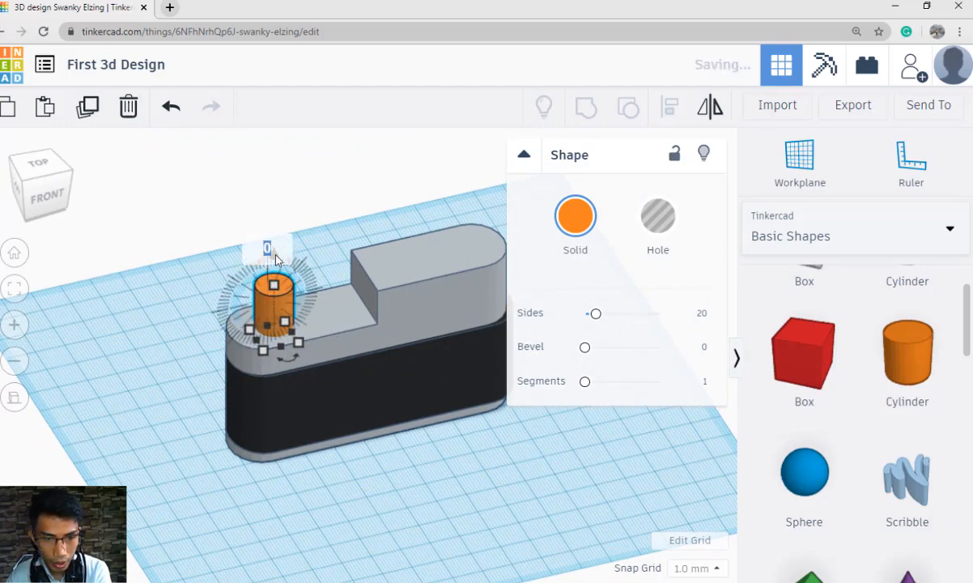
Reduce the orange cylinder's height to 10 mm and nudge it slightly toward the raised part of the grey body.
{"action": "left_click_drag", "start_coordinate": [275, 297], "coordinate": [276, 317]}
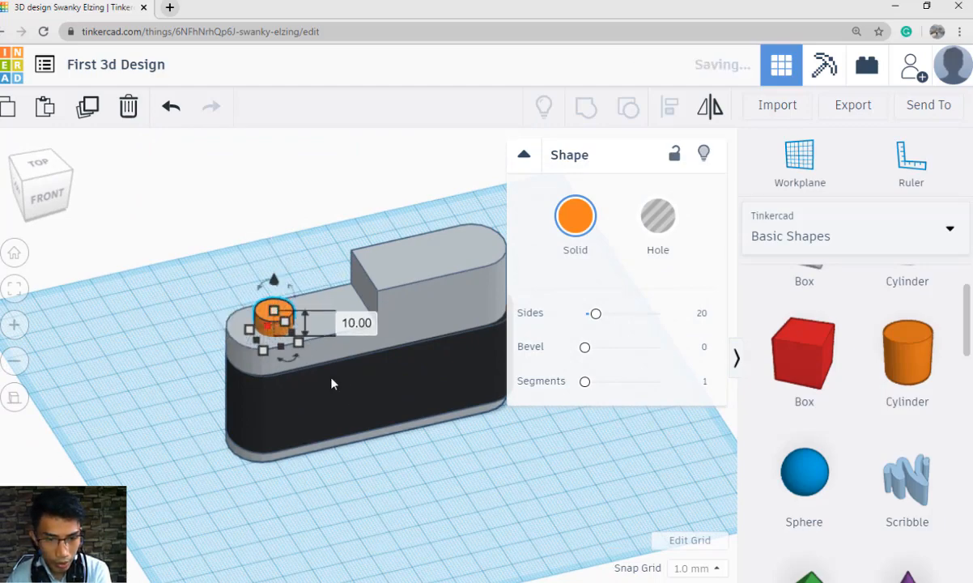
{"action": "left_click", "coordinate": [515, 491]}
{"action": "right_click_drag", "start_coordinate": [515, 491], "coordinate": [478, 465]}
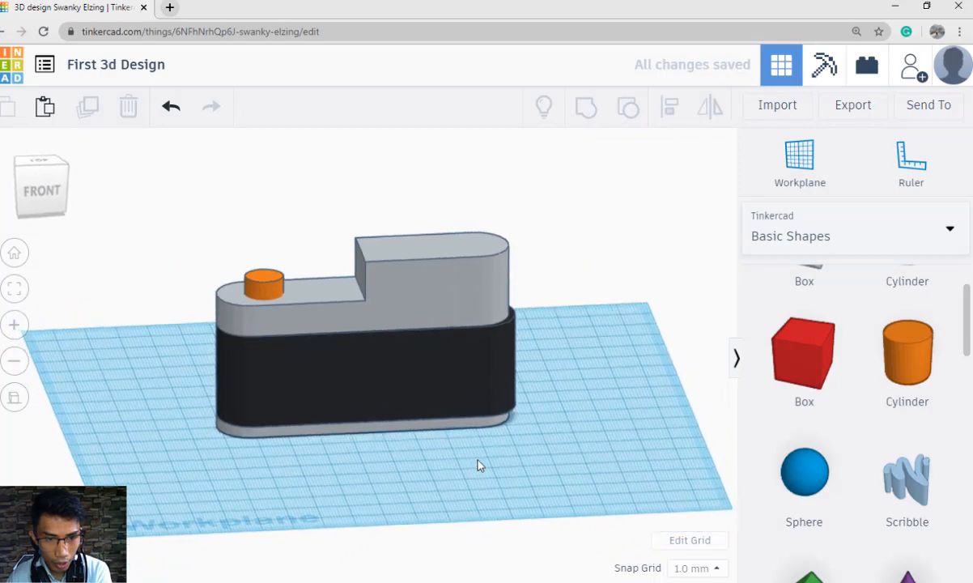
{"action": "left_click", "coordinate": [261, 275]}
{"action": "key", "text": "Right"}
{"action": "key", "text": "Right"}
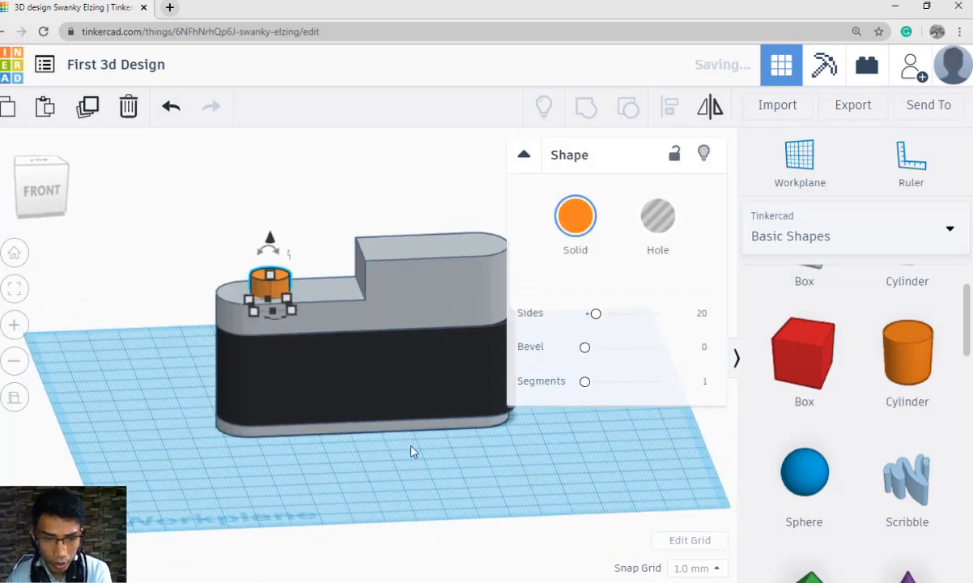
{"action": "left_click", "coordinate": [389, 481]}
{"action": "scroll", "coordinate": [385, 483], "scroll_direction": "up", "scroll_amount": 3}
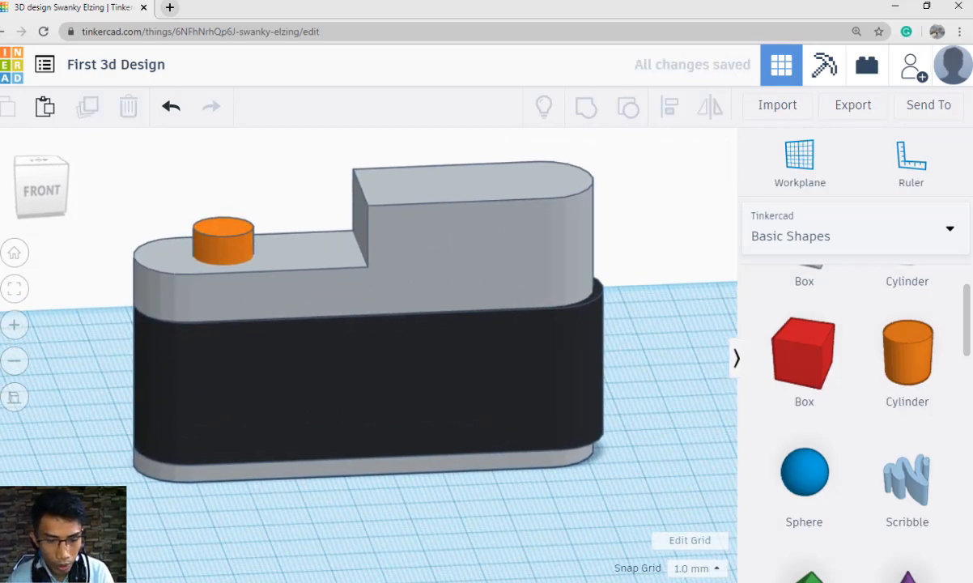
Check the second dial in Sample output.PNG, duplicate the orange cylinder and move the copy beside it toward the raised part of the body.
{"action": "left_click", "coordinate": [435, 582]}
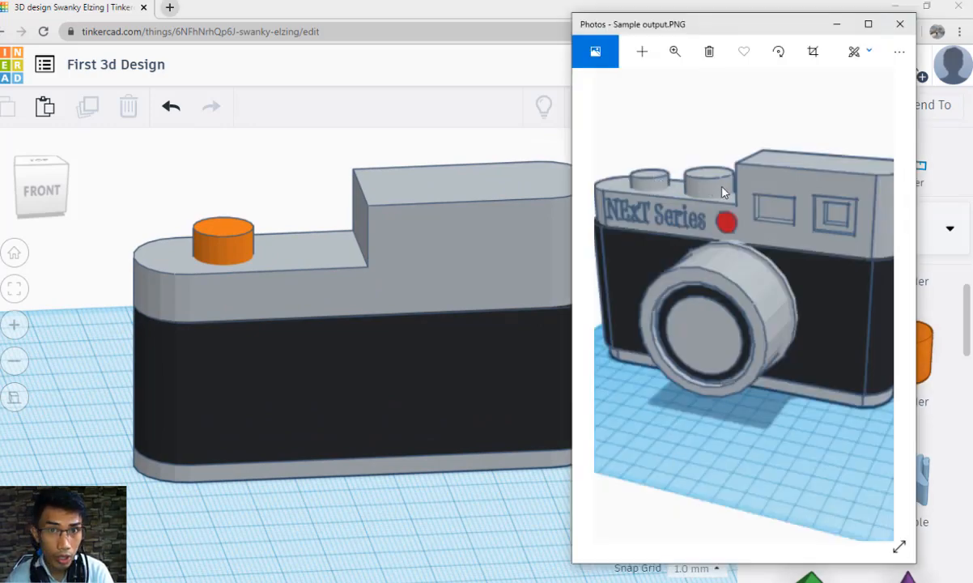
{"action": "left_click", "coordinate": [430, 509]}
{"action": "right_click_drag", "start_coordinate": [428, 487], "coordinate": [444, 539]}
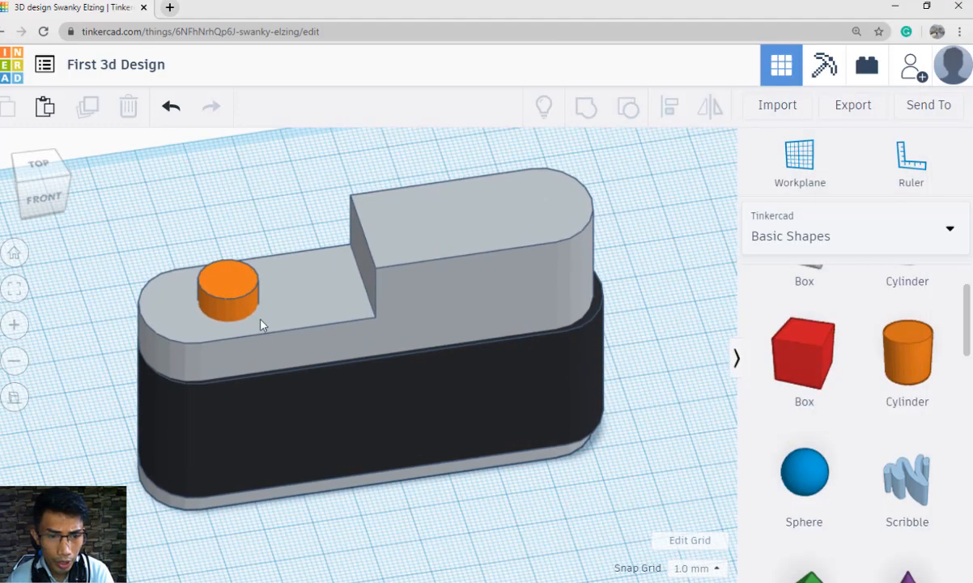
{"action": "left_click", "coordinate": [244, 302]}
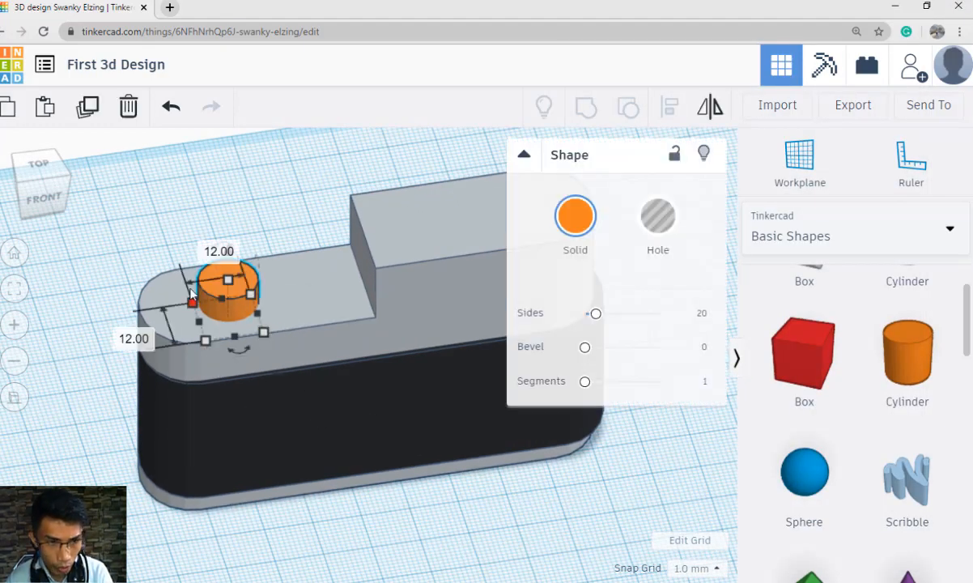
{"action": "left_click", "coordinate": [88, 106]}
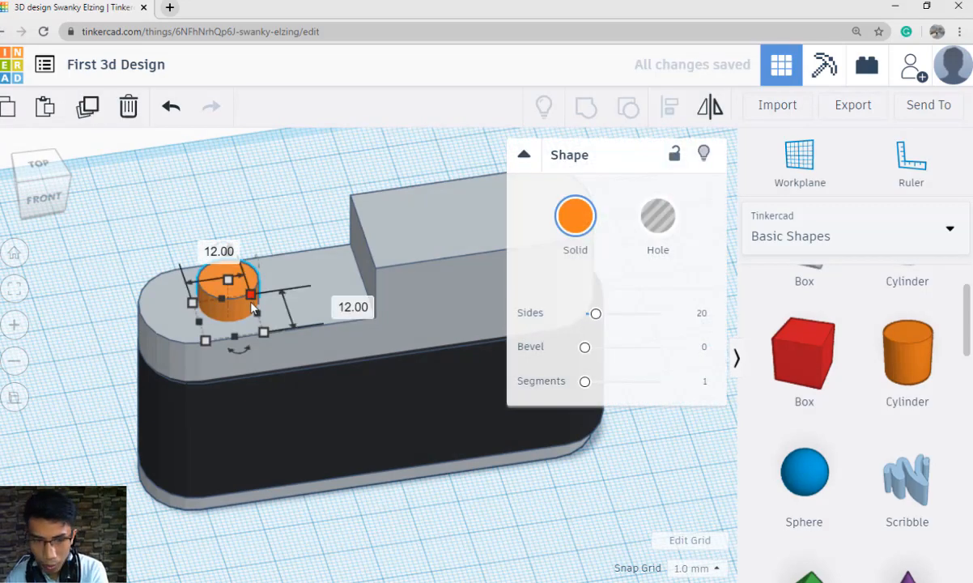
{"action": "key", "text": "Right"}
{"action": "key", "text": "Right"}
{"action": "key", "text": "Right"}
{"action": "key", "text": "Right"}
{"action": "key", "text": "Right"}
{"action": "key", "text": "Right"}
{"action": "key", "text": "Right"}
{"action": "key", "text": "Right"}
{"action": "key", "text": "Right"}
{"action": "key", "text": "Right"}
{"action": "key", "text": "Right"}
{"action": "key", "text": "Right"}
{"action": "key", "text": "Right"}
{"action": "key", "text": "Right"}
{"action": "key", "text": "Right"}
{"action": "key", "text": "Right"}
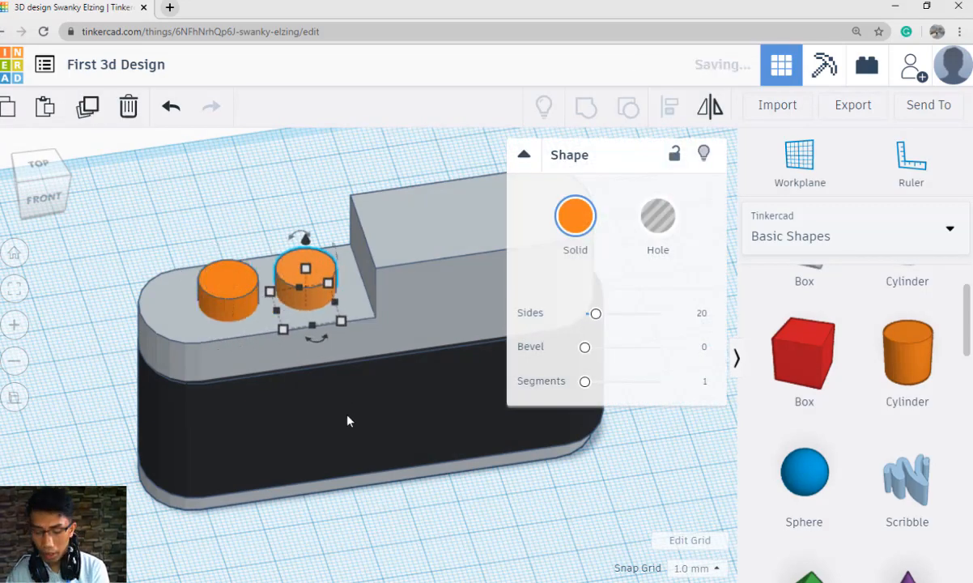
Set the second cylinder's length and width to 15 mm each and compare both dials with Sample output.PNG in Photos.
{"action": "mouse_move", "coordinate": [342, 322]}
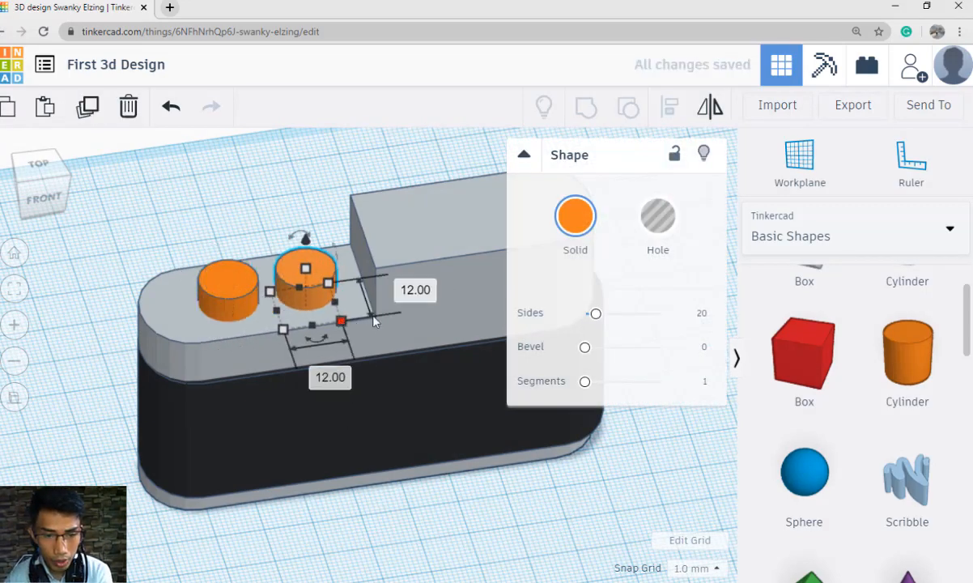
{"action": "left_click", "coordinate": [413, 290]}
{"action": "type", "text": "15"}
{"action": "left_click", "coordinate": [328, 383]}
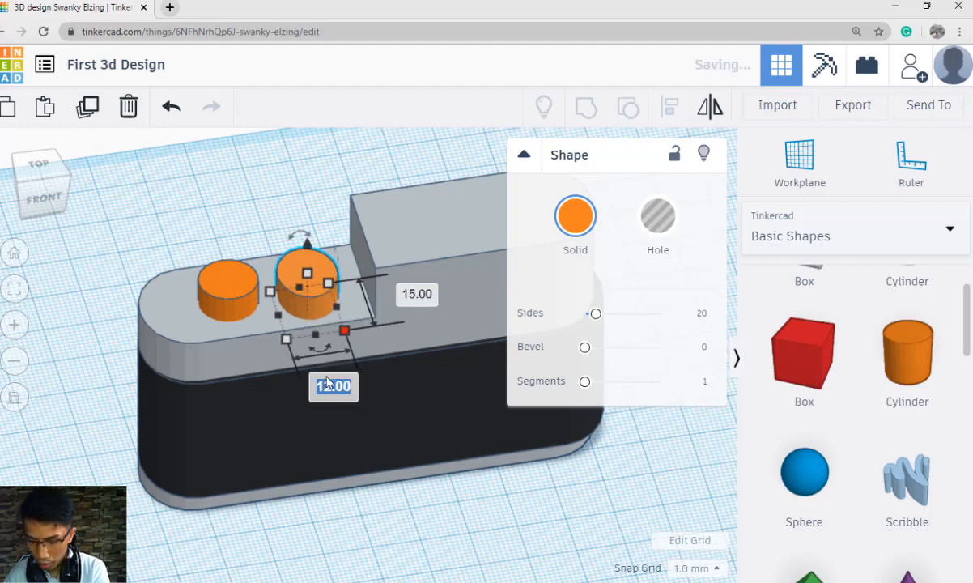
{"action": "key", "text": "BackSpace"}
{"action": "key", "text": "Return"}
{"action": "right_click_drag", "start_coordinate": [430, 513], "coordinate": [463, 581]}
{"action": "right_click_drag", "start_coordinate": [328, 374], "coordinate": [594, 415]}
{"action": "left_click", "coordinate": [593, 478]}
{"action": "right_click_drag", "start_coordinate": [593, 478], "coordinate": [372, 551]}
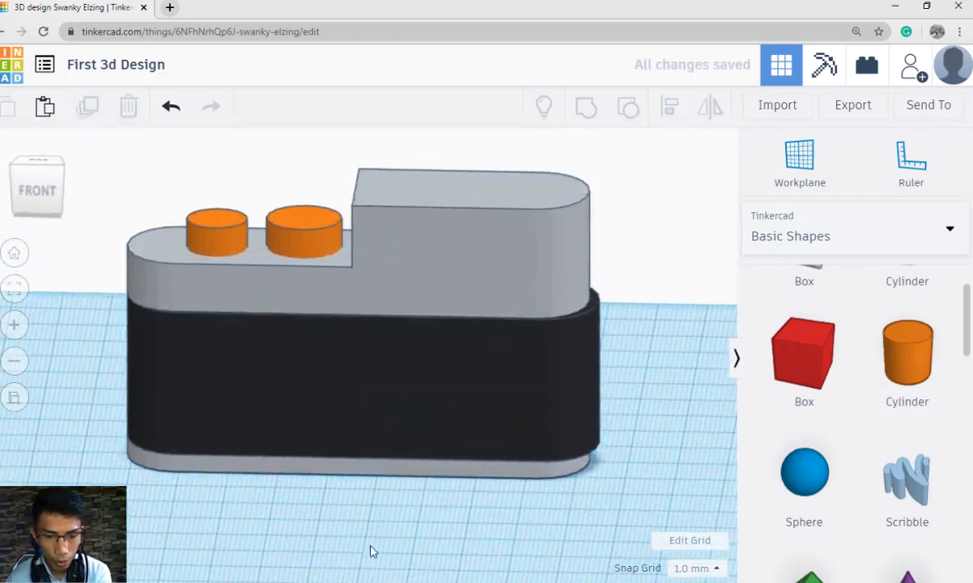
{"action": "key", "text": "alt+Tab"}
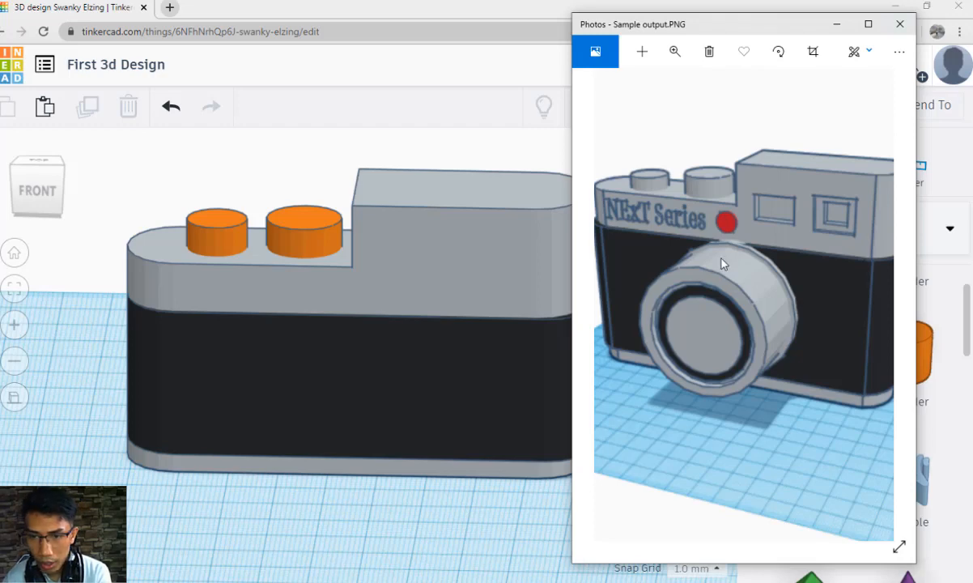
Compare the dials with Sample output.PNG in Photos and raise the larger orange cylinder slightly above the smaller one.
{"action": "key", "text": "alt+Tab"}
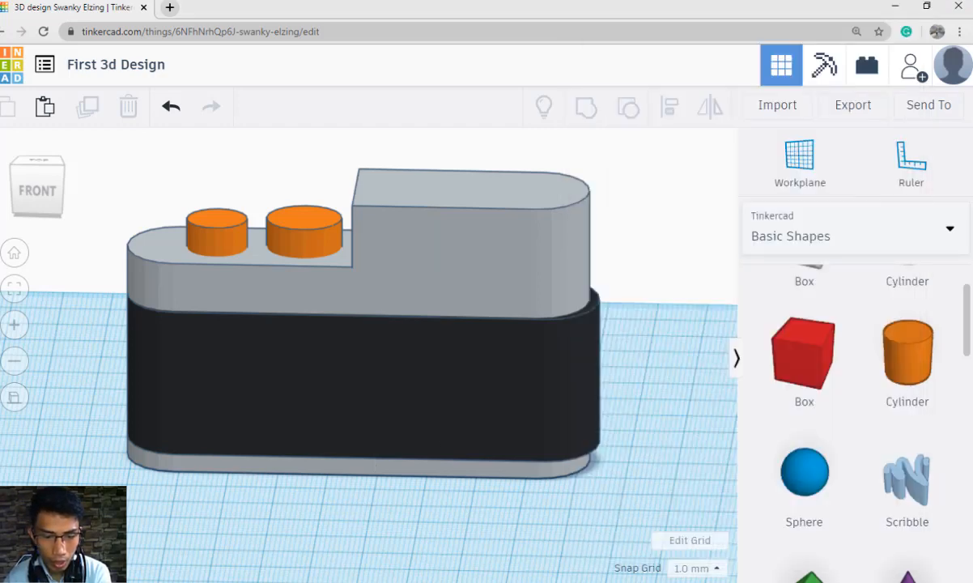
{"action": "key", "text": "alt+Tab"}
{"action": "key", "text": "alt+Tab"}
{"action": "left_click", "coordinate": [287, 228]}
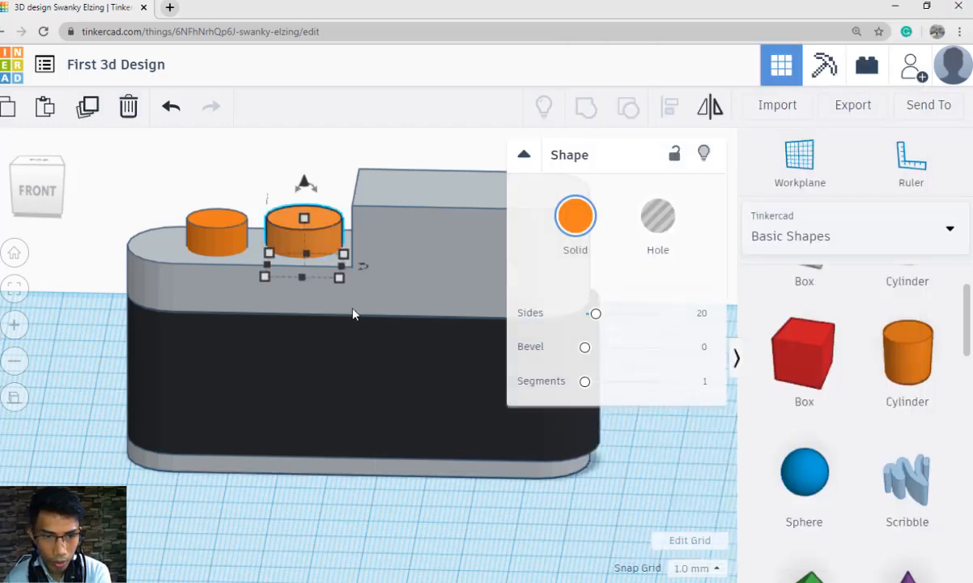
{"action": "right_click_drag", "start_coordinate": [354, 311], "coordinate": [354, 293]}
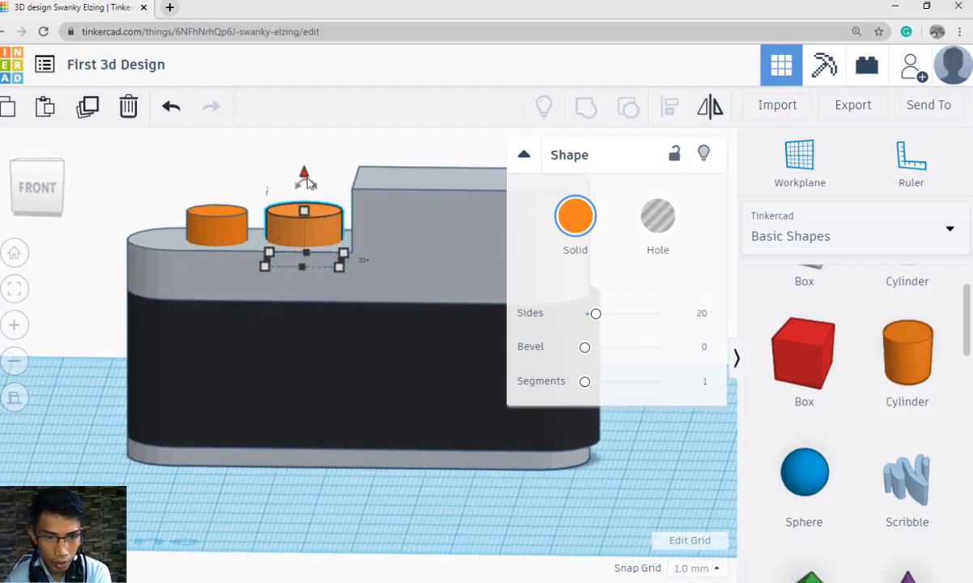
{"action": "left_click_drag", "start_coordinate": [304, 173], "coordinate": [304, 162]}
{"action": "left_click", "coordinate": [431, 498]}
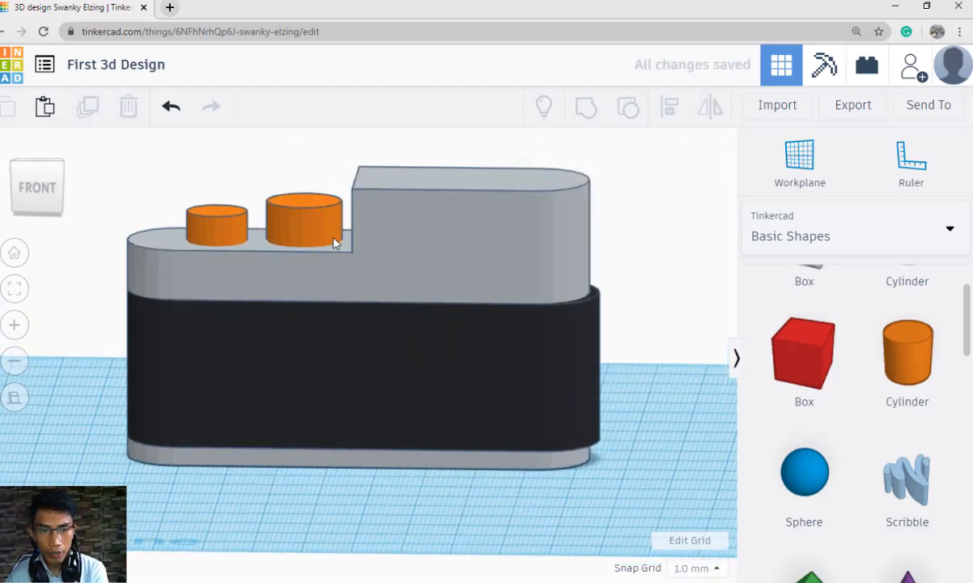
Recolour both orange dial cylinders grey to match the camera's grey body.
{"action": "left_click", "coordinate": [317, 213]}
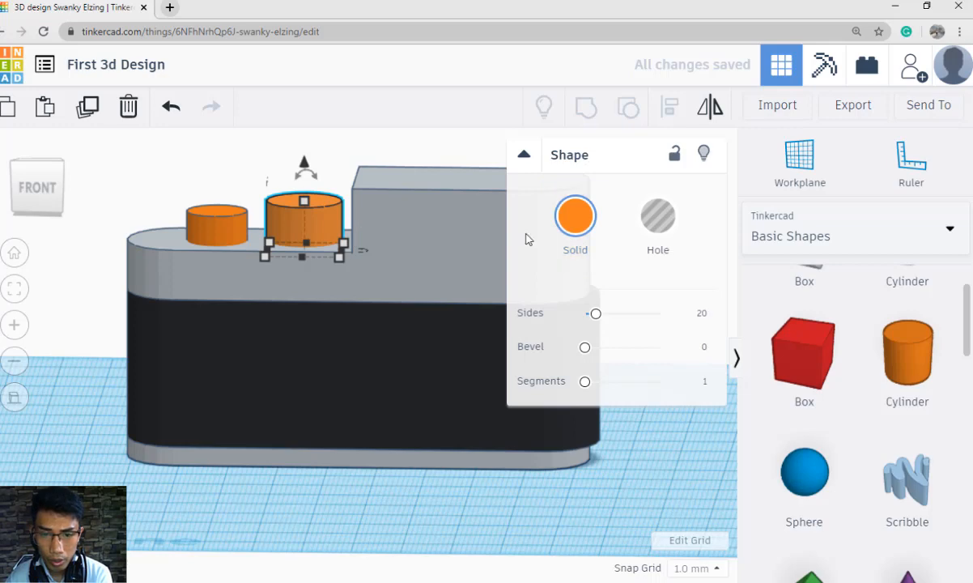
{"action": "left_click", "coordinate": [575, 216]}
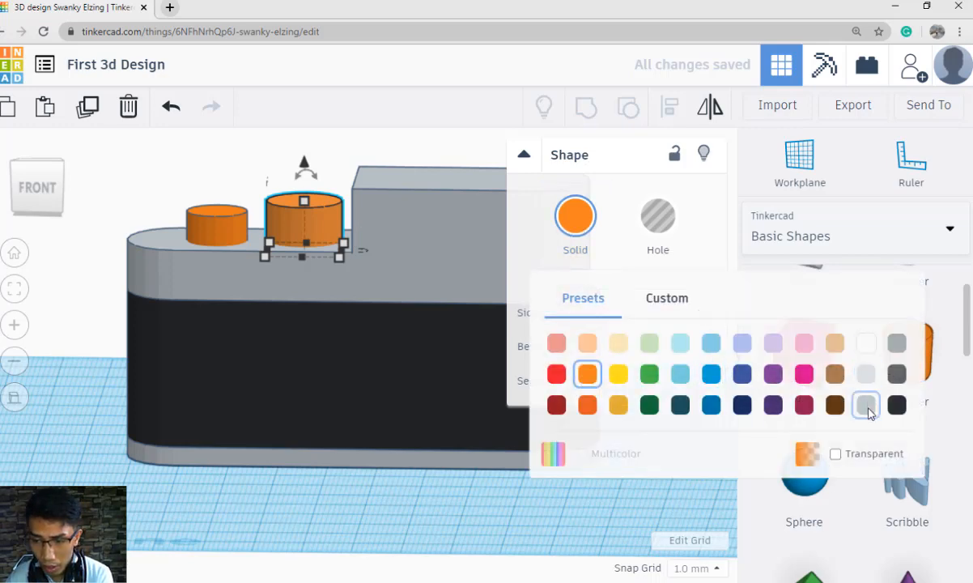
{"action": "left_click", "coordinate": [867, 405]}
{"action": "left_click", "coordinate": [192, 217]}
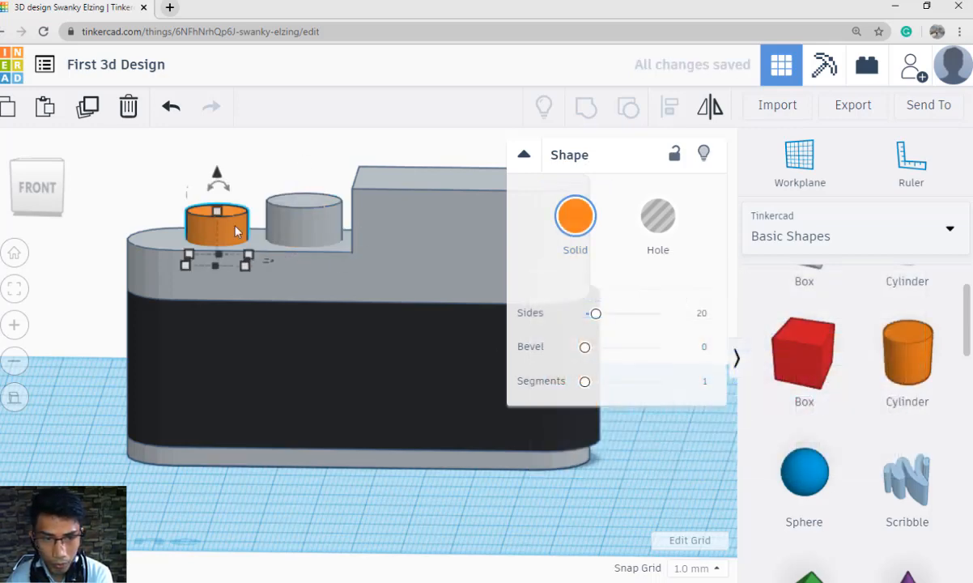
{"action": "left_click", "coordinate": [658, 219]}
{"action": "left_click", "coordinate": [575, 217]}
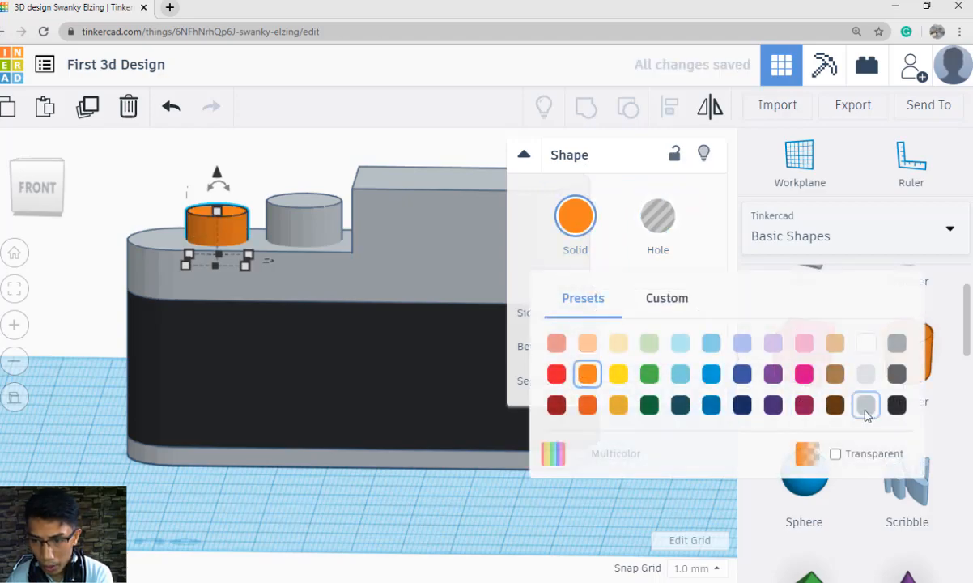
{"action": "left_click", "coordinate": [867, 405]}
{"action": "left_click", "coordinate": [537, 515]}
{"action": "scroll", "coordinate": [595, 401], "scroll_direction": "down", "scroll_amount": 3}
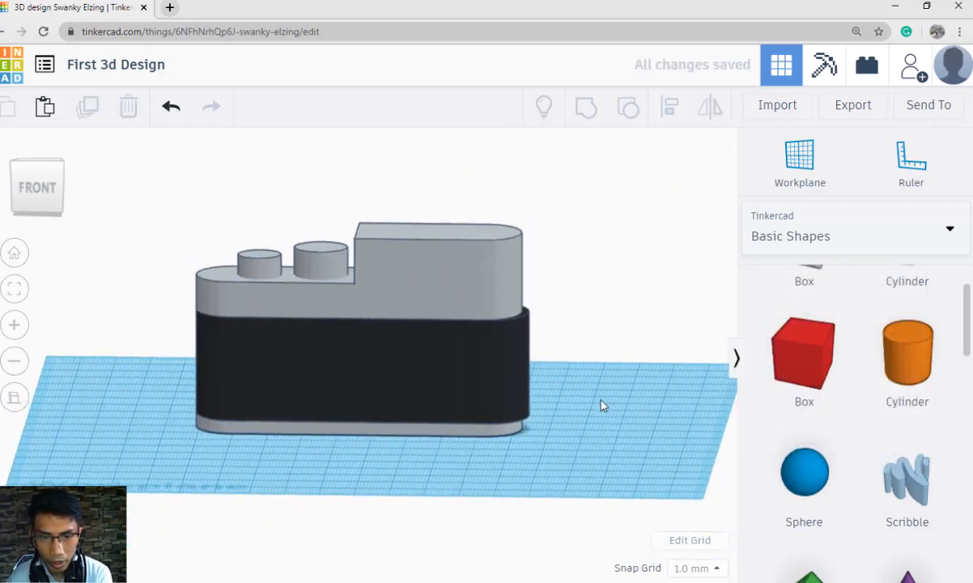
{"action": "right_click_drag", "start_coordinate": [600, 405], "coordinate": [461, 493]}
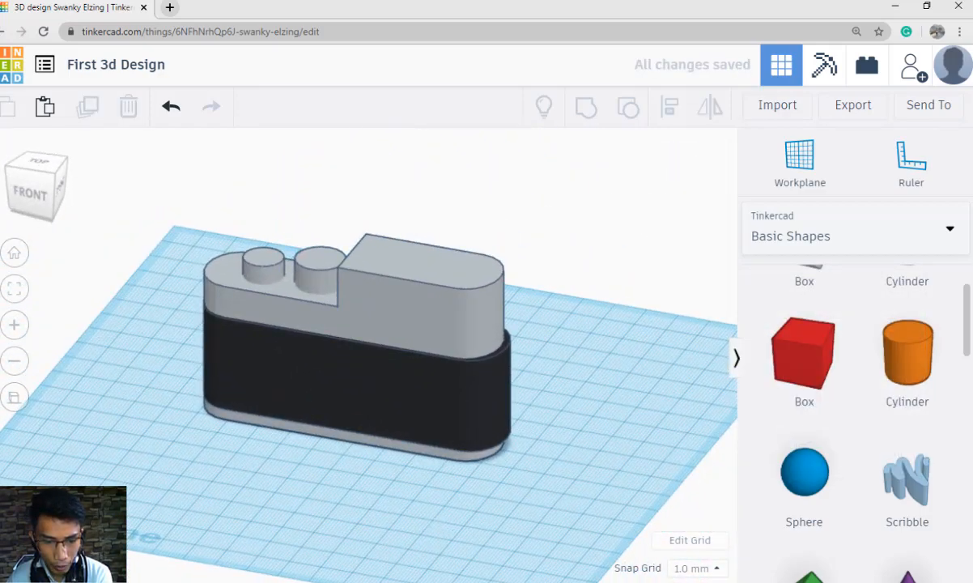
Check the red button in Sample output.PNG and place a new cylinder on the workplane in front of the camera's dial end.
{"action": "key", "text": "alt+Tab"}
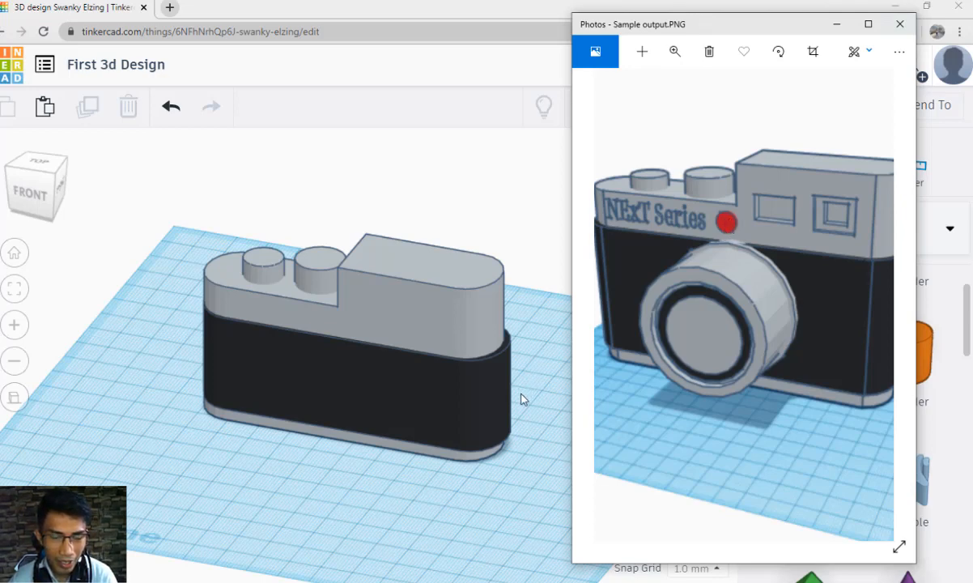
{"action": "scroll", "coordinate": [522, 399], "scroll_direction": "up", "scroll_amount": 4}
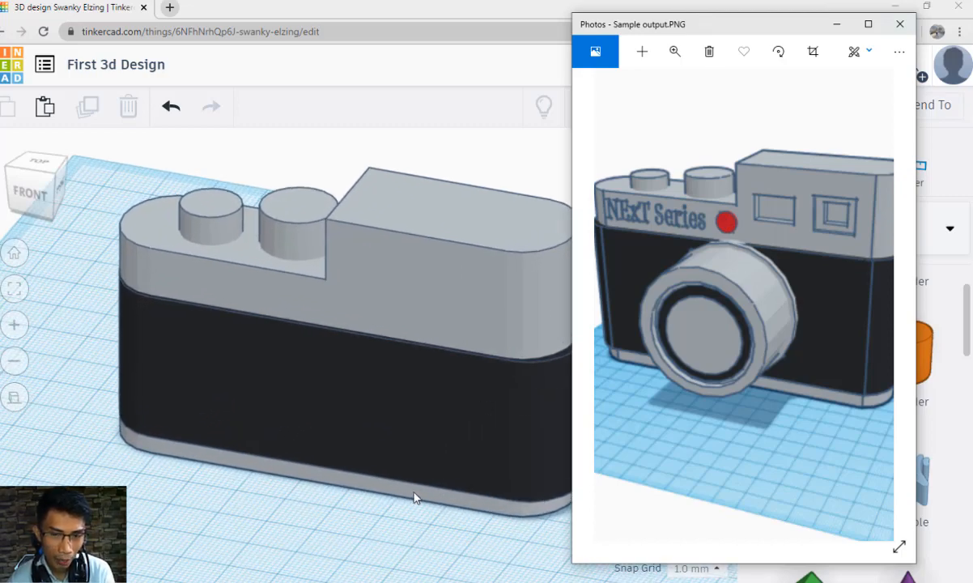
{"action": "left_click", "coordinate": [409, 468]}
{"action": "scroll", "coordinate": [387, 470], "scroll_direction": "down", "scroll_amount": 5}
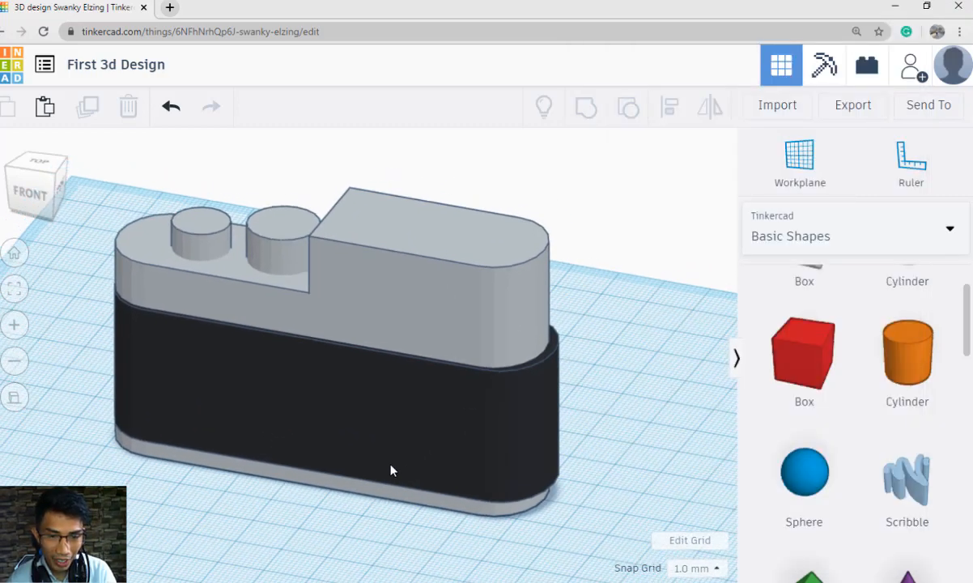
{"action": "left_click", "coordinate": [916, 374]}
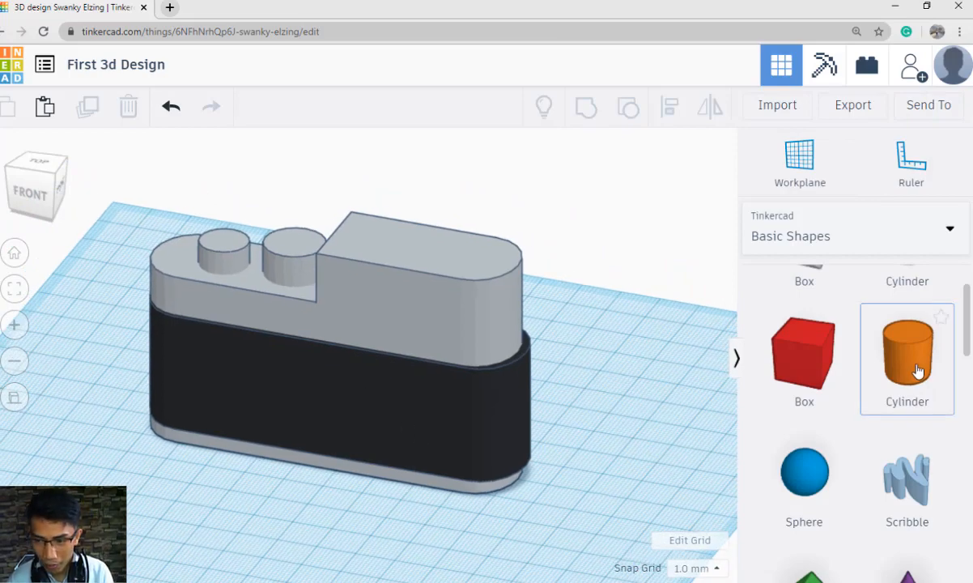
{"action": "left_click", "coordinate": [197, 531]}
{"action": "scroll", "coordinate": [197, 531], "scroll_direction": "down", "scroll_amount": 2}
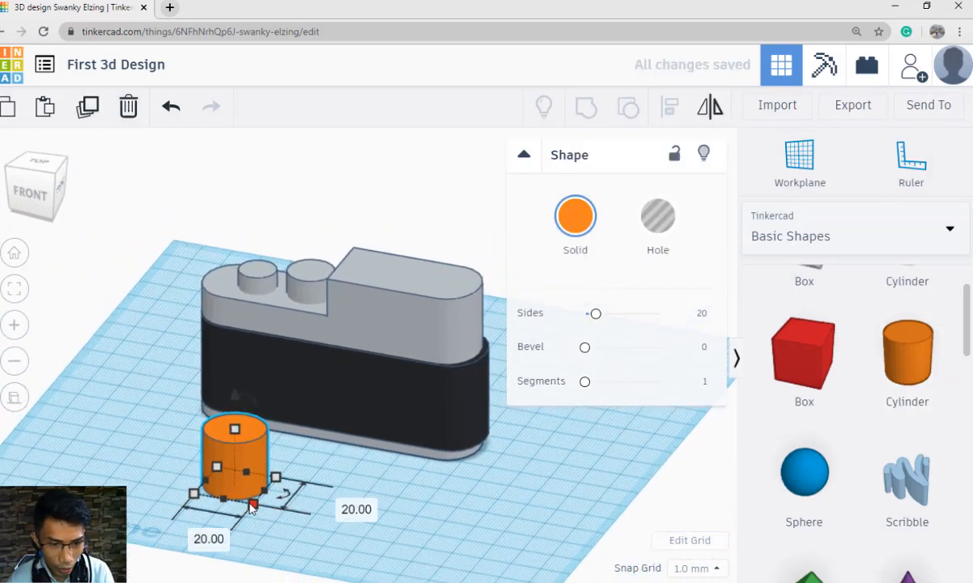
{"action": "scroll", "coordinate": [249, 517], "scroll_direction": "up", "scroll_amount": 2}
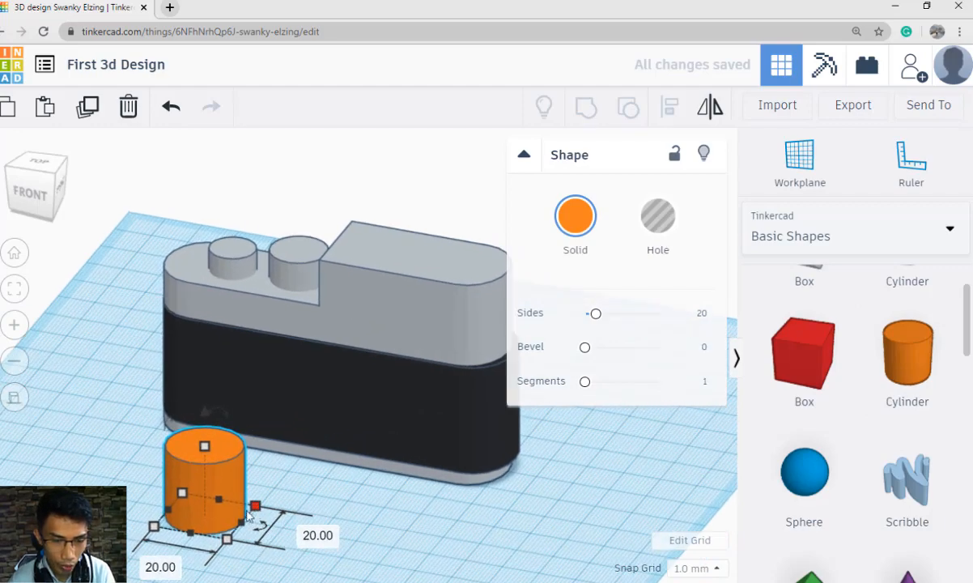
Set the new cylinder's length and width to 7 mm each and reduce its height to 5 mm.
{"action": "left_click", "coordinate": [320, 537]}
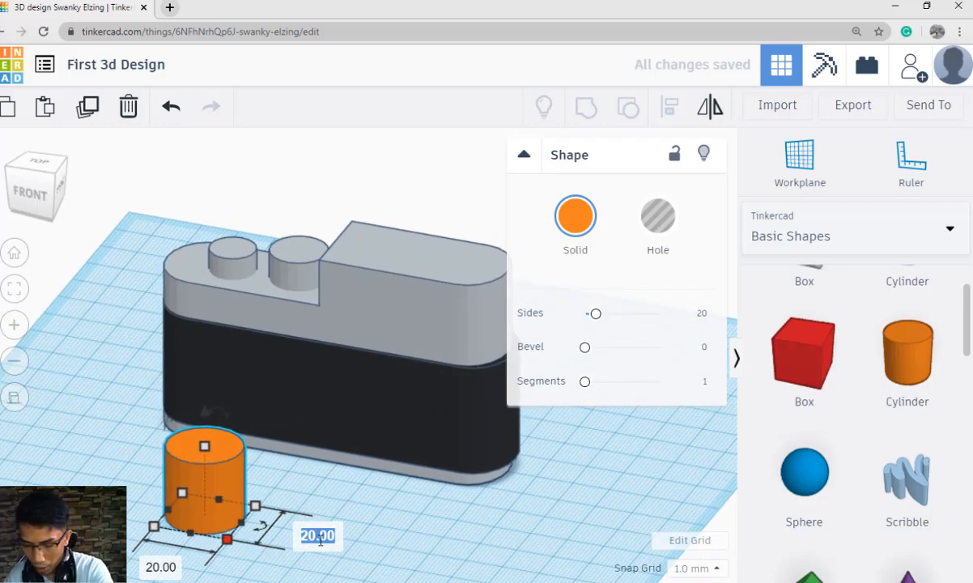
{"action": "type", "text": "7"}
{"action": "key", "text": "Tab"}
{"action": "type", "text": "7"}
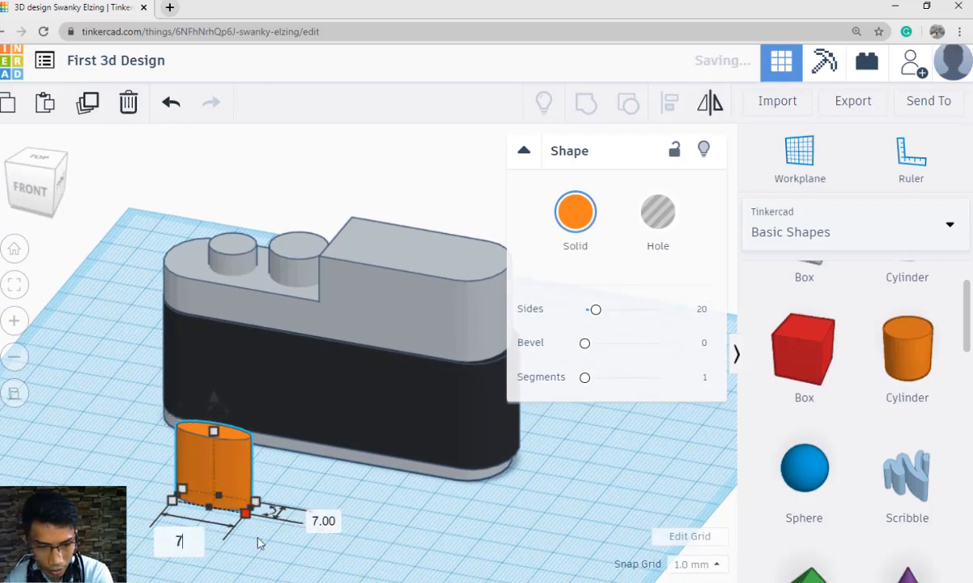
{"action": "key", "text": "Return"}
{"action": "mouse_move", "coordinate": [376, 524]}
{"action": "right_mouse_down"}
{"action": "mouse_move", "coordinate": [376, 502]}
{"action": "mouse_move", "coordinate": [376, 522]}
{"action": "right_mouse_up"}
{"action": "left_click_drag", "start_coordinate": [194, 409], "coordinate": [192, 460]}
{"action": "scroll", "coordinate": [235, 474], "scroll_direction": "up", "scroll_amount": 5}
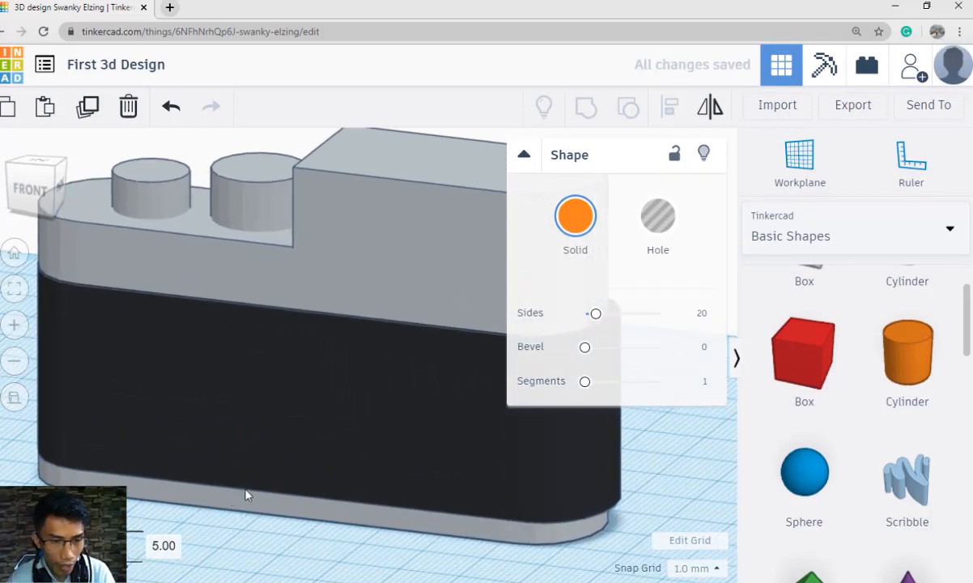
Rotate the small orange cylinder 90 degrees so its flat circular face points to the front.
{"action": "right_click_drag", "start_coordinate": [421, 437], "coordinate": [364, 475]}
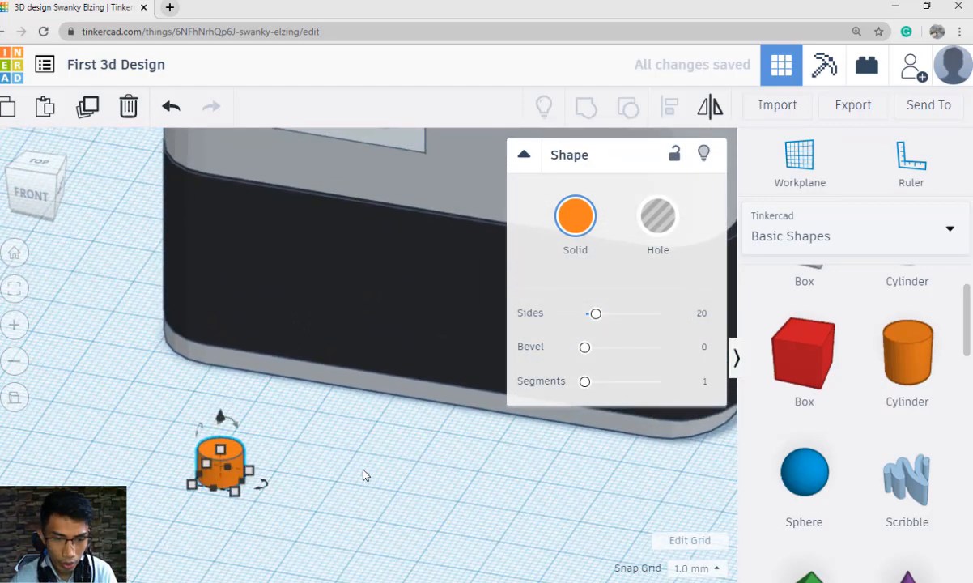
{"action": "right_click_drag", "start_coordinate": [362, 473], "coordinate": [336, 474]}
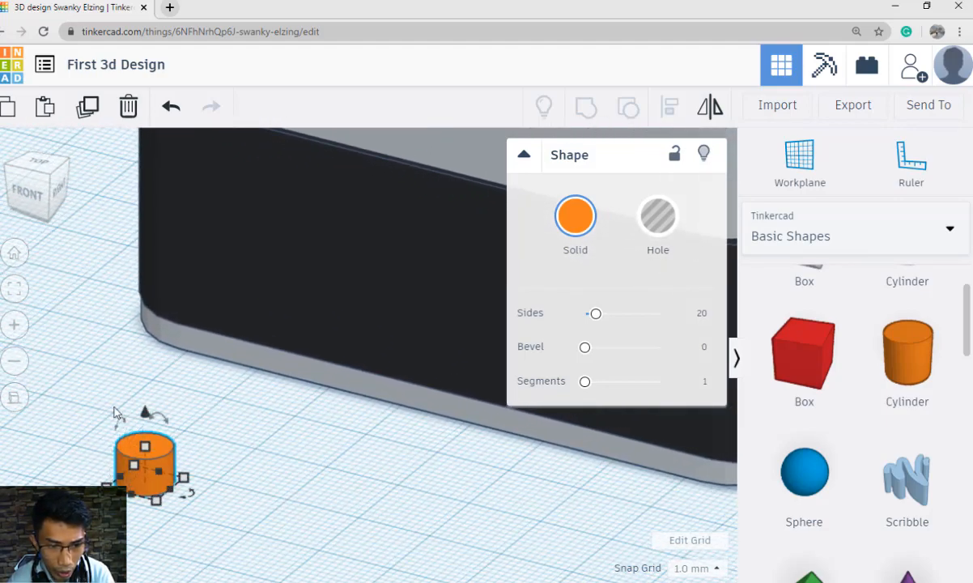
{"action": "left_click", "coordinate": [120, 404]}
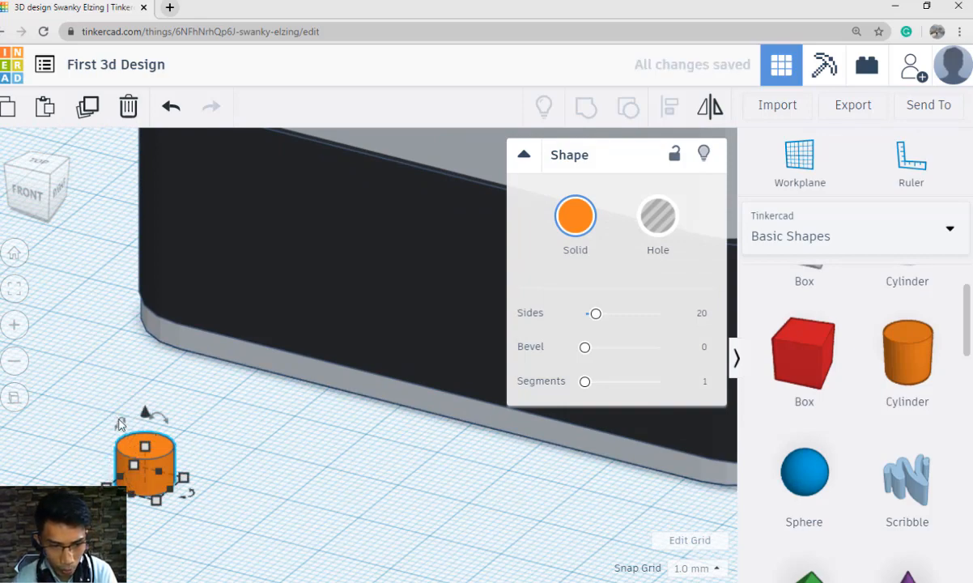
{"action": "left_click", "coordinate": [120, 404]}
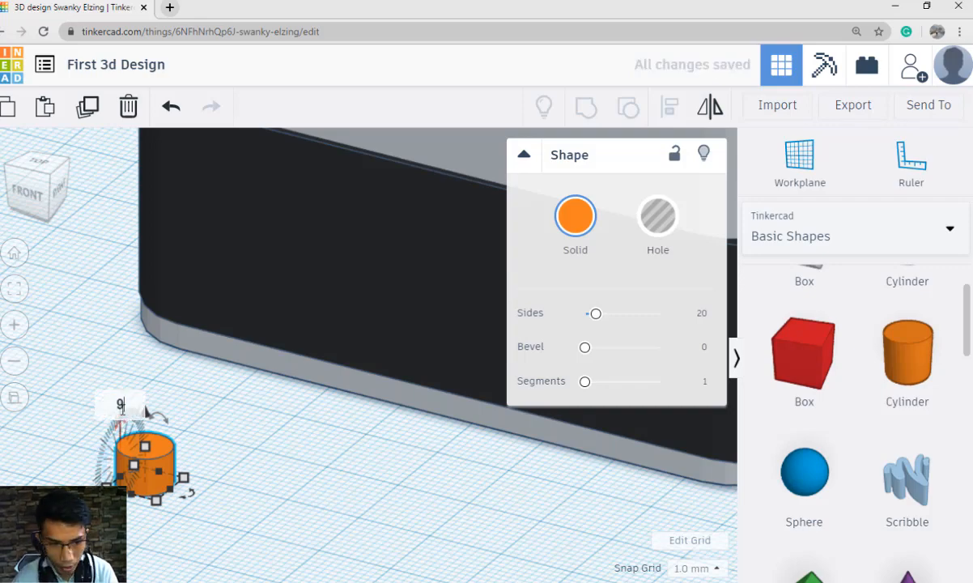
{"action": "type", "text": "90"}
{"action": "key", "text": "Return"}
{"action": "left_click", "coordinate": [245, 478]}
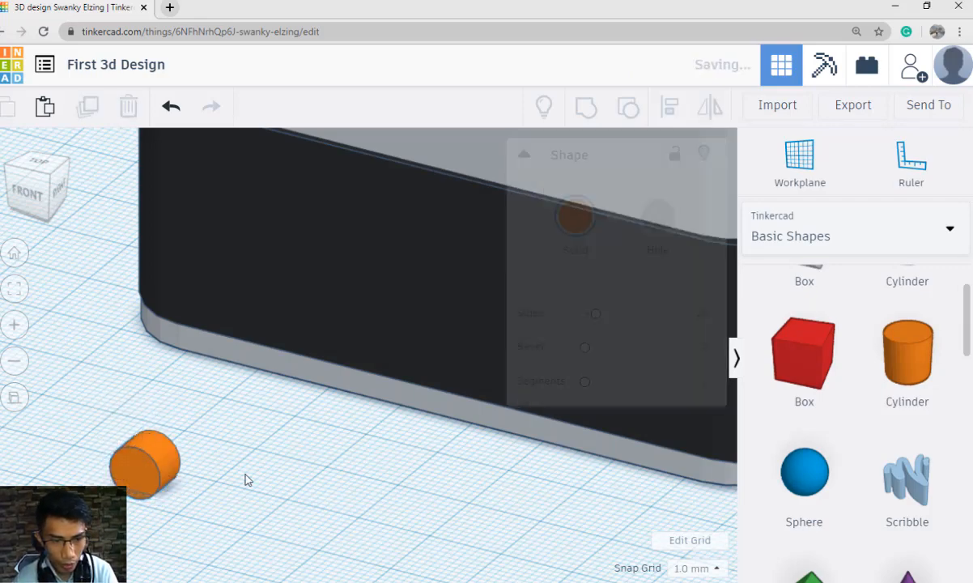
Recolour the small rotated cylinder in front of the camera red.
{"action": "scroll", "coordinate": [271, 495], "scroll_direction": "down", "scroll_amount": 5}
{"action": "left_click", "coordinate": [235, 425]}
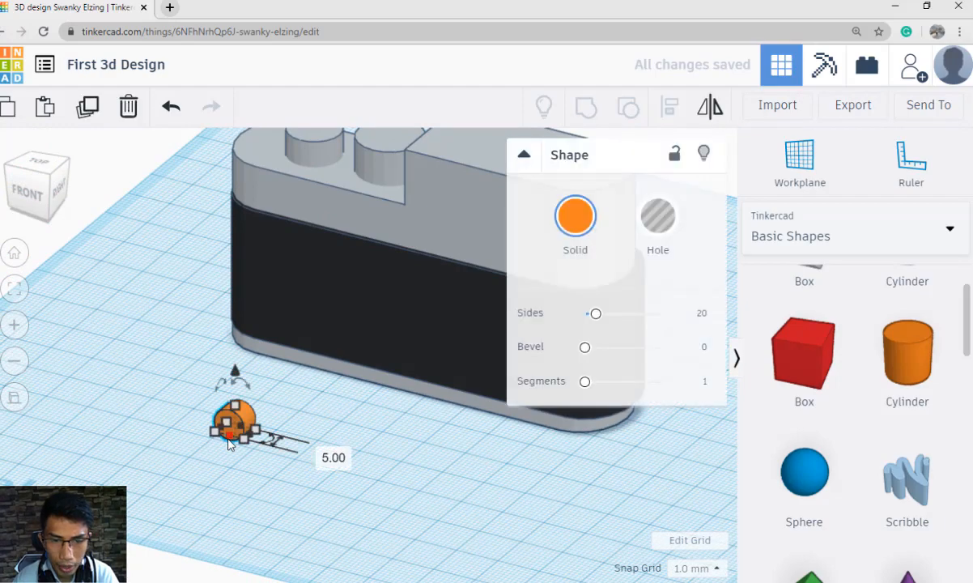
{"action": "left_click", "coordinate": [558, 225]}
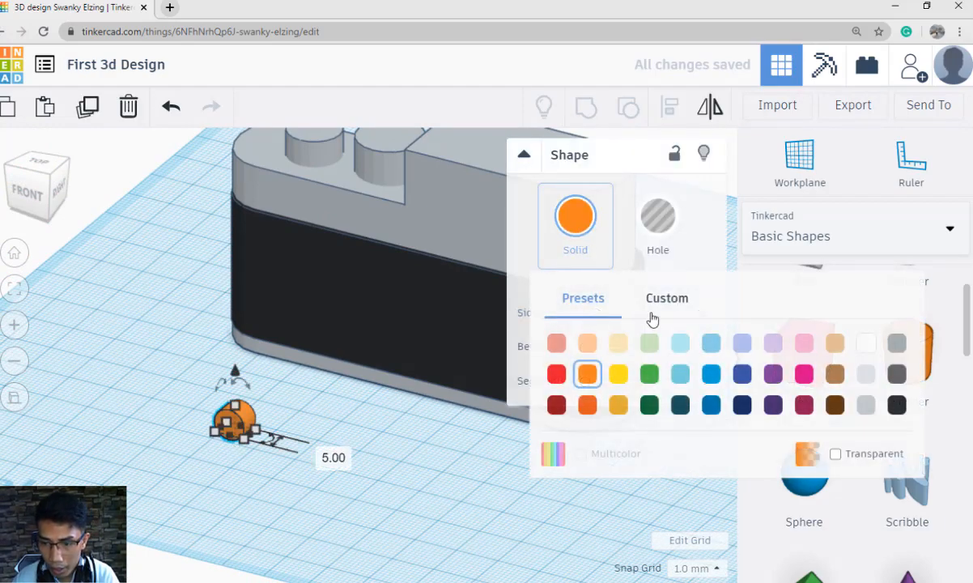
{"action": "left_click", "coordinate": [556, 373]}
{"action": "left_click", "coordinate": [407, 486]}
{"action": "scroll", "coordinate": [407, 486], "scroll_direction": "down", "scroll_amount": 2}
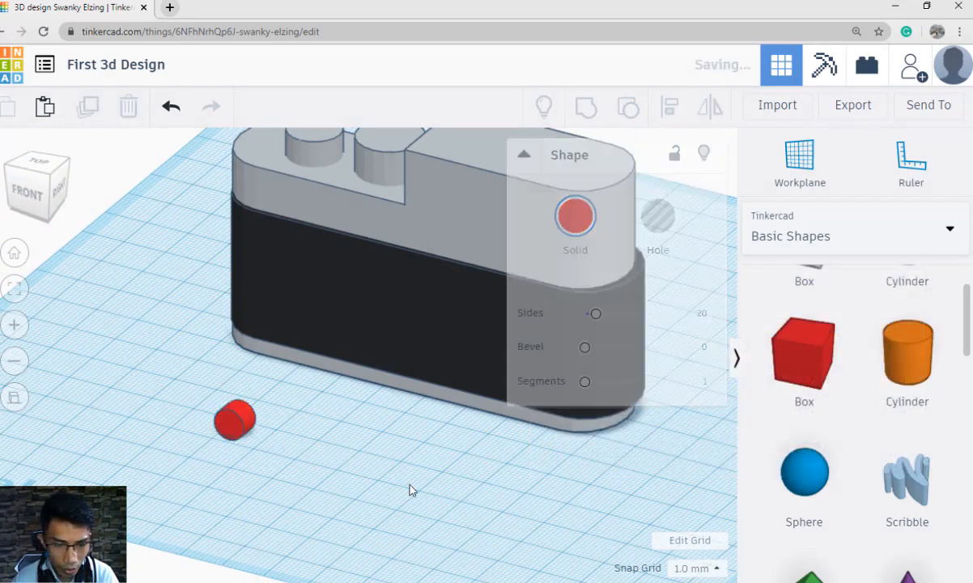
Raise the red cylinder off the workplane and shift it along the camera's front toward the step in the grey body.
{"action": "right_click_drag", "start_coordinate": [426, 484], "coordinate": [459, 513]}
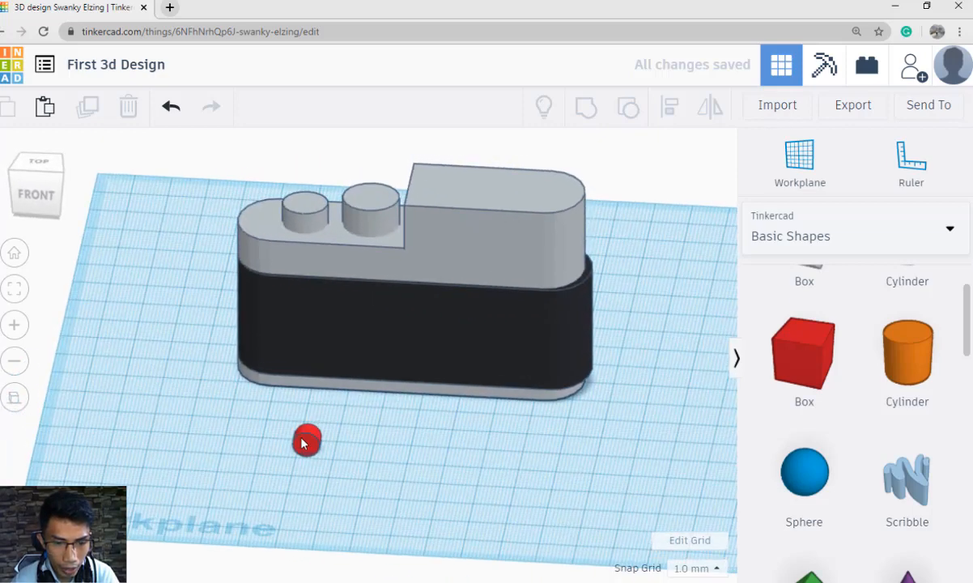
{"action": "left_click", "coordinate": [305, 441]}
{"action": "left_click_drag", "start_coordinate": [306, 445], "coordinate": [313, 312]}
{"action": "key", "text": "Right"}
{"action": "key", "text": "Right"}
{"action": "key", "text": "Right"}
{"action": "key", "text": "Right"}
{"action": "key", "text": "Right"}
{"action": "key", "text": "Right"}
{"action": "key", "text": "Right"}
{"action": "key", "text": "Right"}
{"action": "key", "text": "Right"}
{"action": "key", "text": "Right"}
{"action": "key", "text": "Right"}
{"action": "key", "text": "Right"}
{"action": "key", "text": "Right"}
{"action": "key", "text": "Right"}
{"action": "key", "text": "Right"}
{"action": "key", "text": "Right"}
{"action": "key", "text": "Right"}
{"action": "key", "text": "Right"}
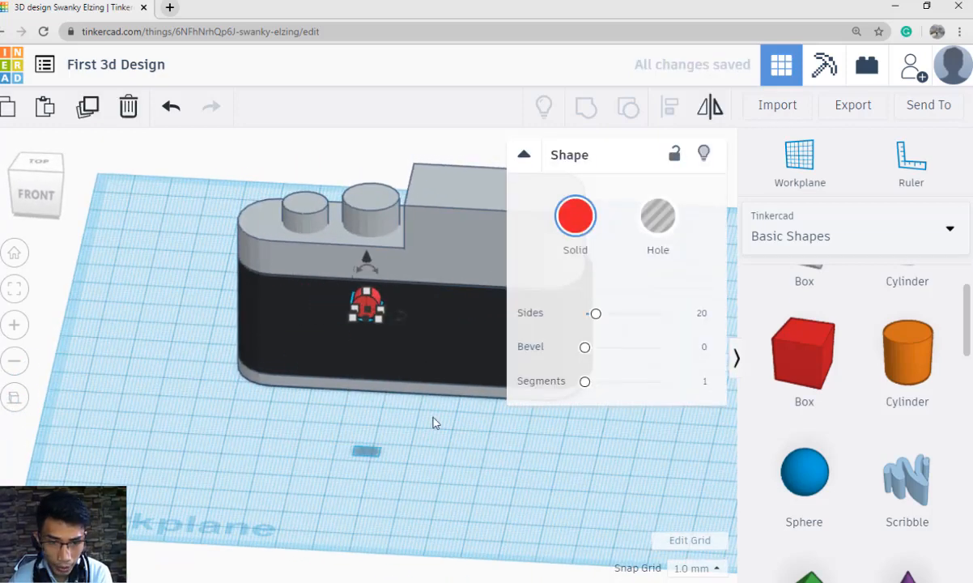
Lower the red cylinder by 3 mm to 39 mm above the workplane and move it toward the grey body near the step.
{"action": "right_click_drag", "start_coordinate": [451, 438], "coordinate": [458, 411]}
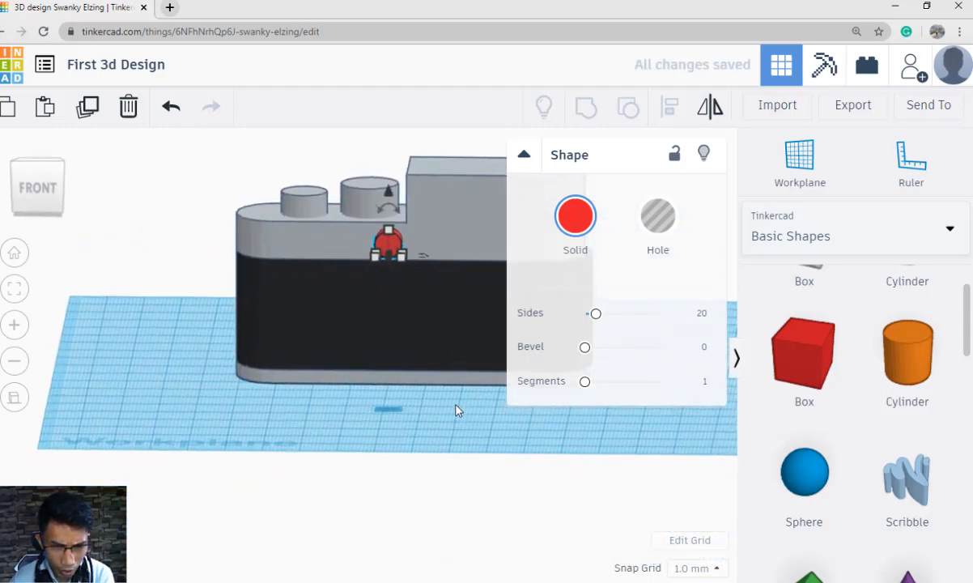
{"action": "left_click_drag", "start_coordinate": [393, 191], "coordinate": [394, 203]}
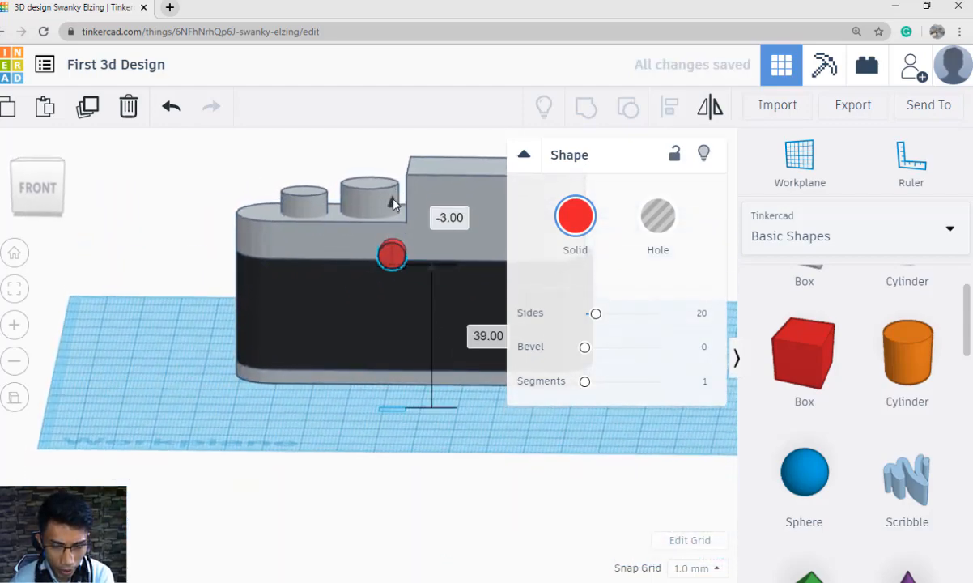
{"action": "right_click_drag", "start_coordinate": [352, 409], "coordinate": [344, 429]}
{"action": "key", "text": "Right"}
{"action": "key", "text": "Right"}
{"action": "key", "text": "Right"}
{"action": "key", "text": "Right"}
{"action": "key", "text": "Right"}
{"action": "key", "text": "Right"}
{"action": "key", "text": "Right"}
{"action": "key", "text": "Right"}
{"action": "key", "text": "Right"}
{"action": "key", "text": "Right"}
{"action": "key", "text": "Right"}
{"action": "key", "text": "Right"}
{"action": "key", "text": "Right"}
{"action": "key", "text": "Right"}
{"action": "key", "text": "Right"}
{"action": "key", "text": "Right"}
{"action": "key", "text": "Right"}
{"action": "key", "text": "Right"}
{"action": "key", "text": "Right"}
{"action": "key", "text": "Right"}
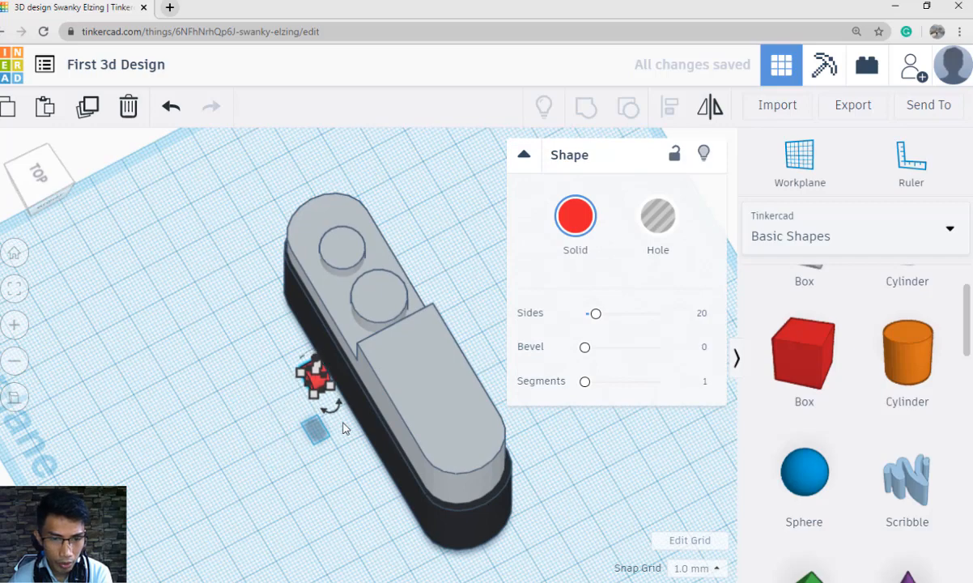
Lower the red cylinder another 3 mm to 36 mm above the workplane and nudge it into place on the grey front face.
{"action": "right_click_drag", "start_coordinate": [346, 423], "coordinate": [428, 336]}
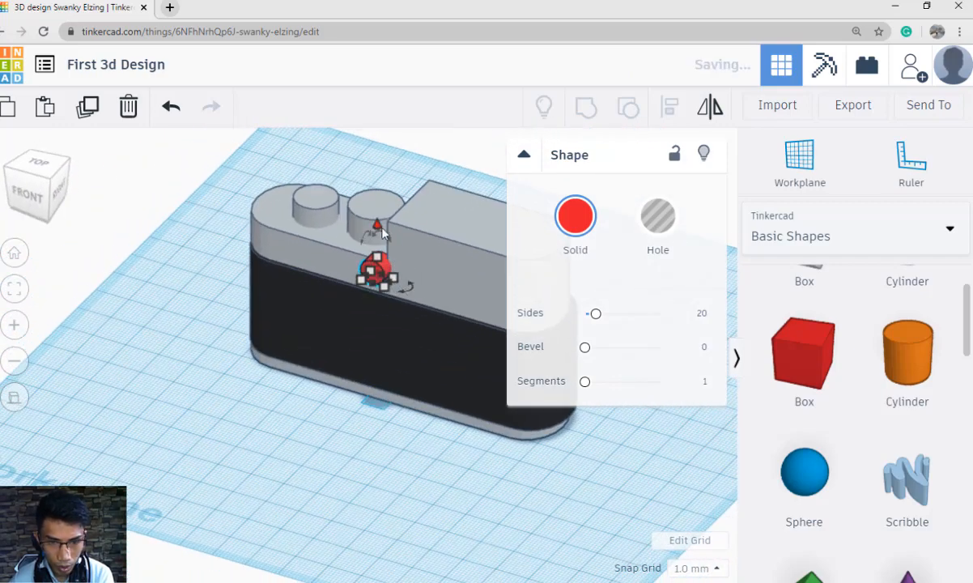
{"action": "left_click_drag", "start_coordinate": [377, 225], "coordinate": [378, 243]}
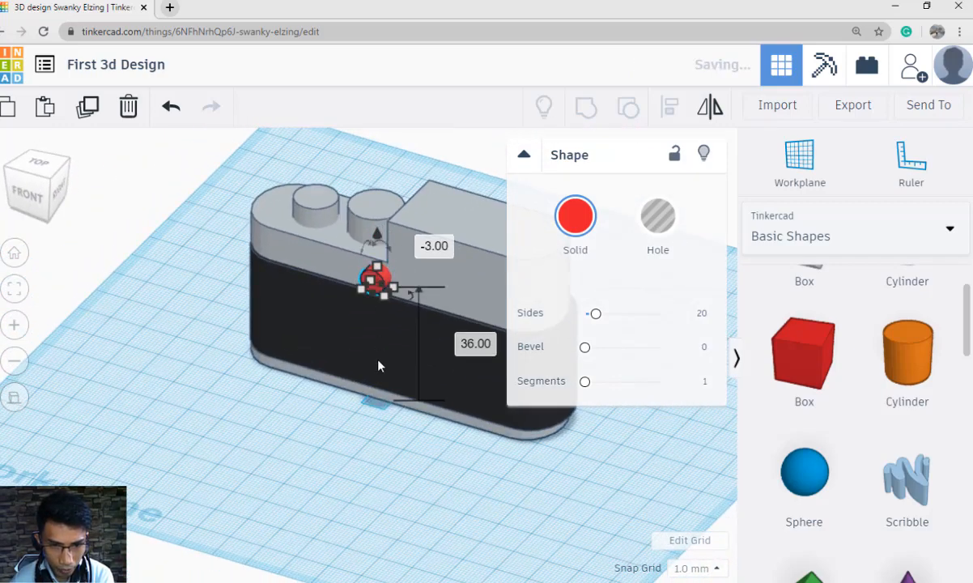
{"action": "right_click_drag", "start_coordinate": [387, 441], "coordinate": [399, 413]}
{"action": "key", "text": "Left"}
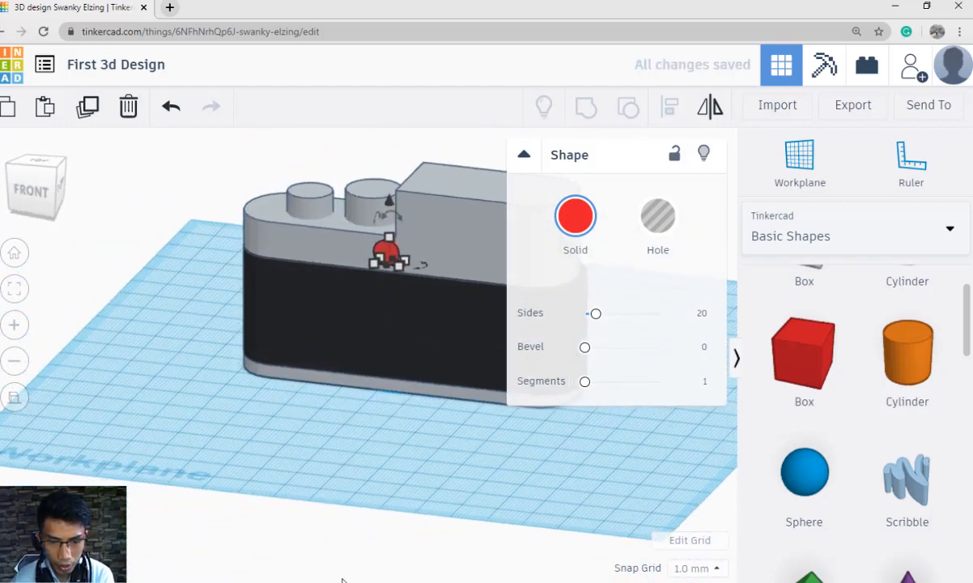
Resize the red cylinder on the camera's grey front face to 5 mm wide and 5 mm high.
{"action": "left_click", "coordinate": [341, 580]}
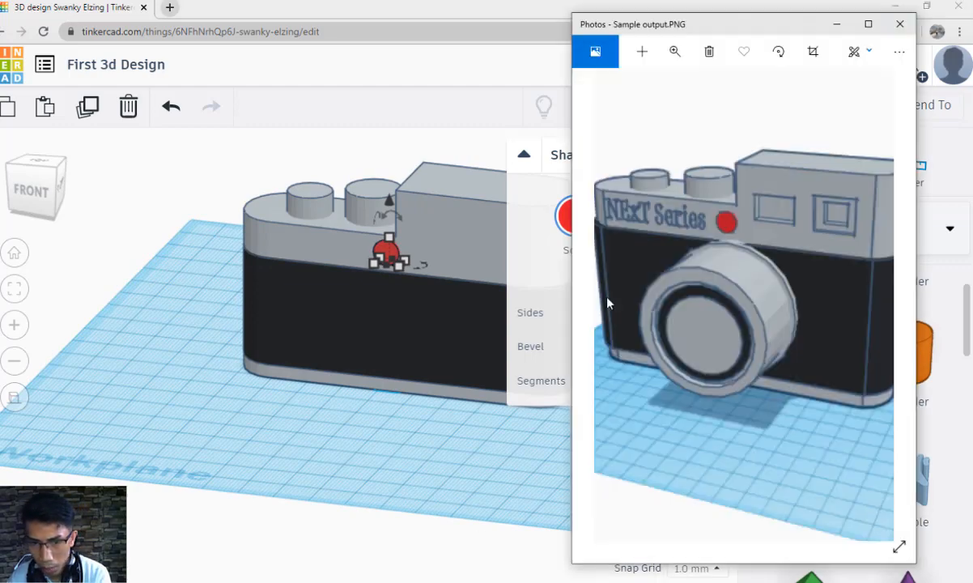
{"action": "key", "text": "alt+Tab"}
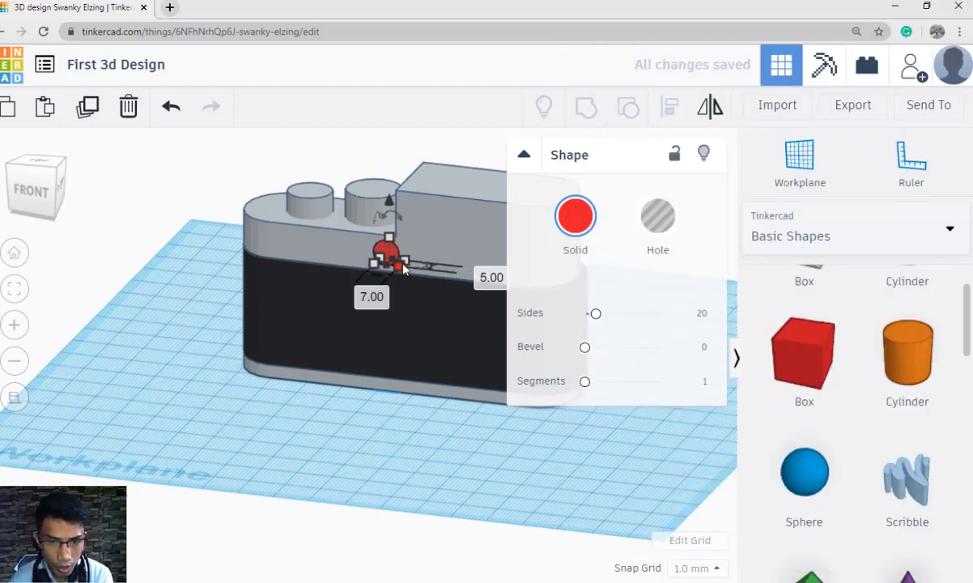
{"action": "scroll", "coordinate": [396, 325], "scroll_direction": "up", "scroll_amount": 4}
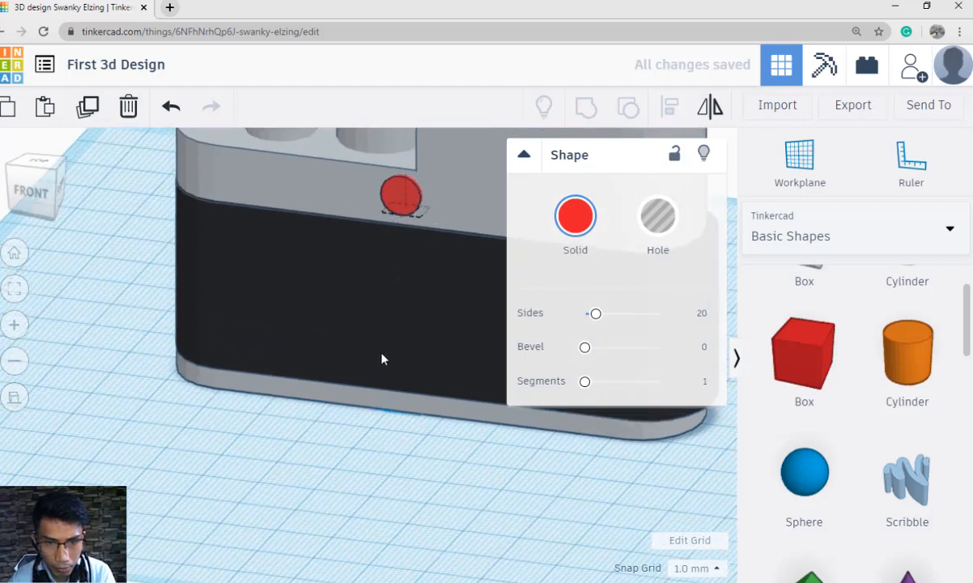
{"action": "right_click_drag", "start_coordinate": [383, 356], "coordinate": [388, 405]}
{"action": "left_click", "coordinate": [412, 297]}
{"action": "left_click", "coordinate": [353, 348]}
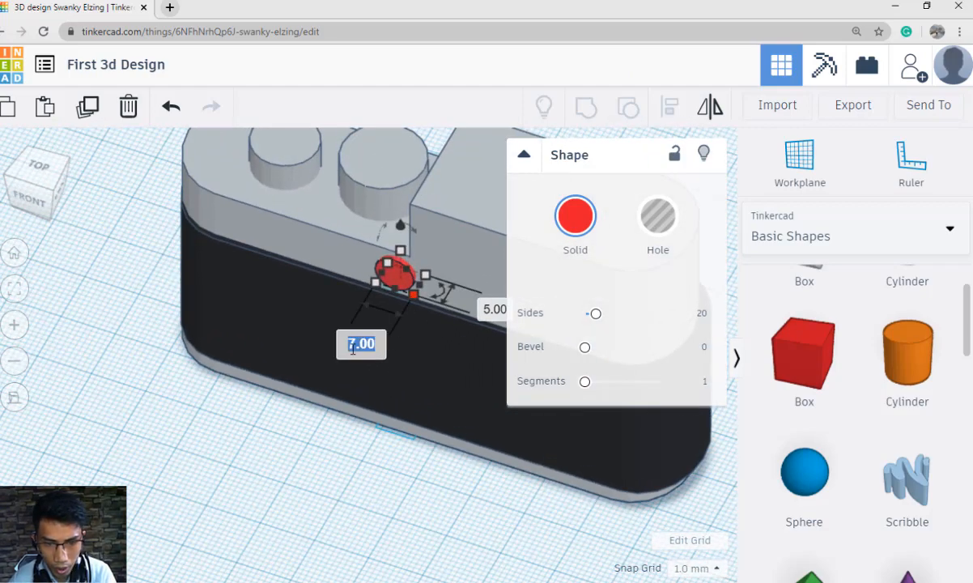
{"action": "type", "text": "5"}
{"action": "key", "text": "Return"}
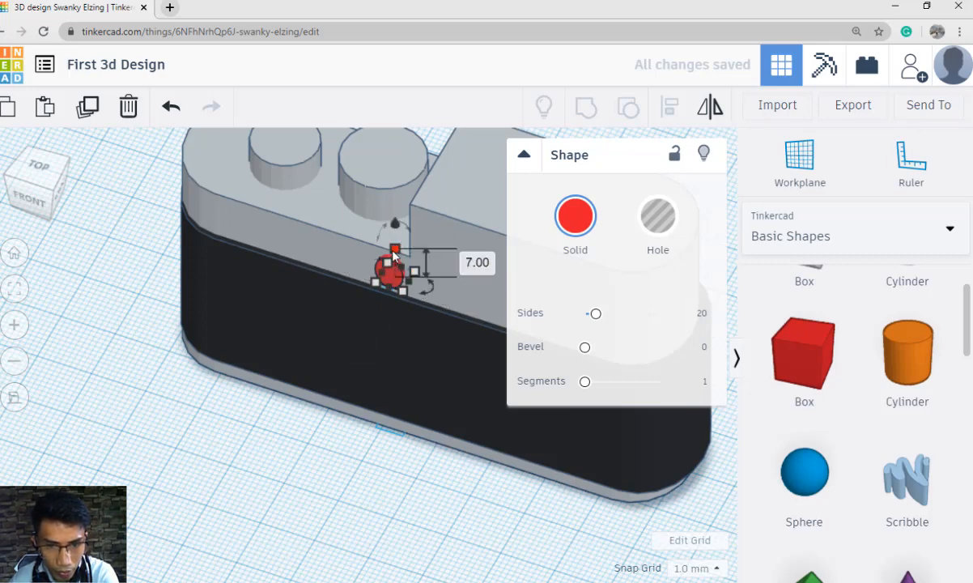
{"action": "left_click", "coordinate": [477, 262]}
{"action": "type", "text": "5"}
{"action": "key", "text": "Return"}
{"action": "left_click", "coordinate": [420, 482]}
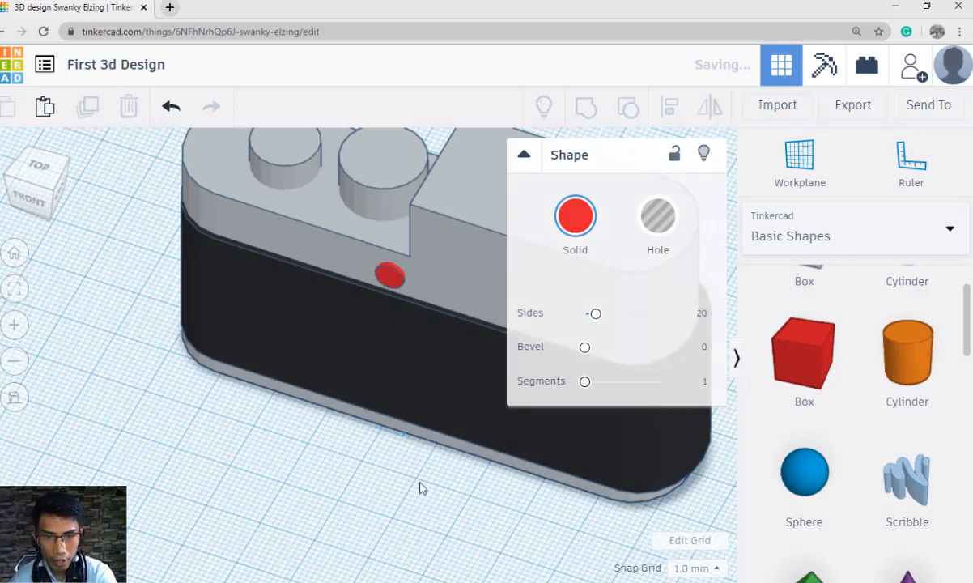
Check the sample output picture for the lens and place a new cylinder on the workplane in front of the camera.
{"action": "right_click_drag", "start_coordinate": [445, 439], "coordinate": [454, 421]}
{"action": "middle_click_drag", "start_coordinate": [449, 421], "coordinate": [361, 465]}
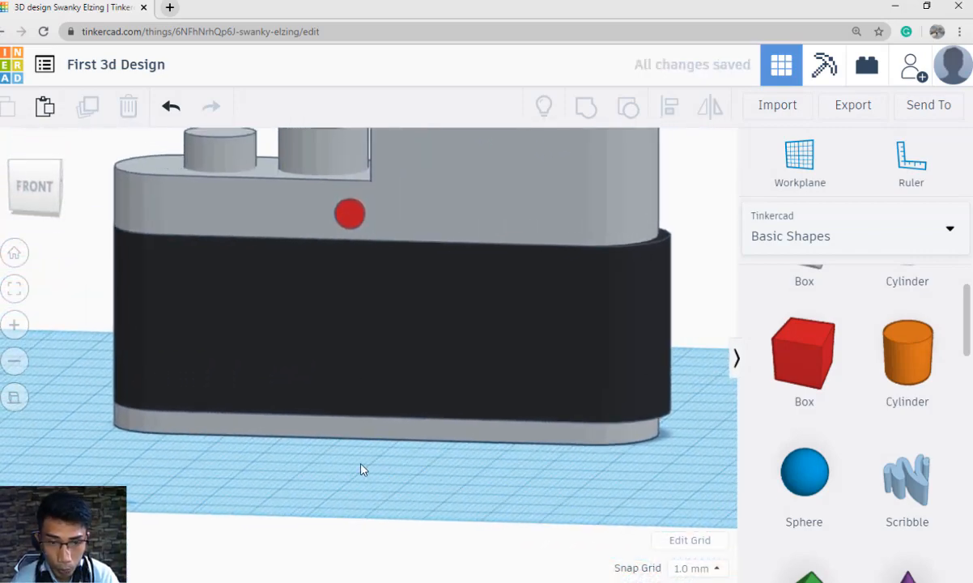
{"action": "scroll", "coordinate": [412, 453], "scroll_direction": "down", "scroll_amount": 2}
{"action": "right_click_drag", "start_coordinate": [412, 459], "coordinate": [347, 572]}
{"action": "key", "text": "alt+Tab"}
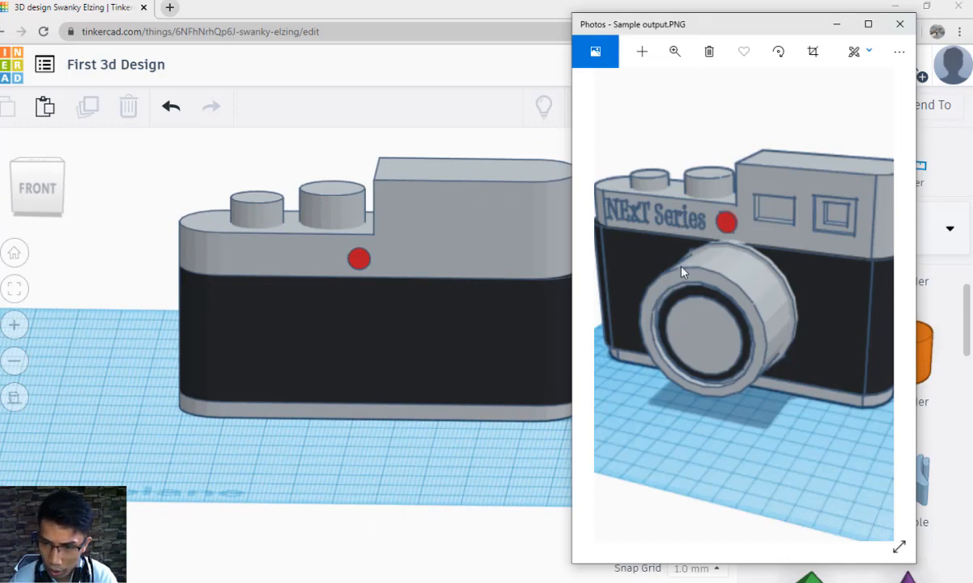
{"action": "key", "text": "alt+Tab"}
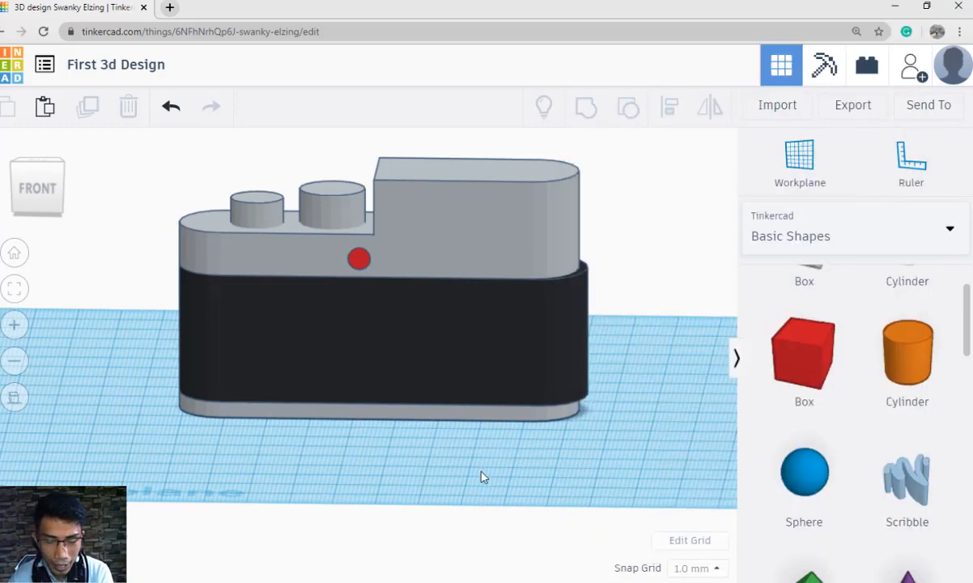
{"action": "right_click_drag", "start_coordinate": [483, 475], "coordinate": [599, 413]}
{"action": "left_click_drag", "start_coordinate": [897, 374], "coordinate": [350, 489]}
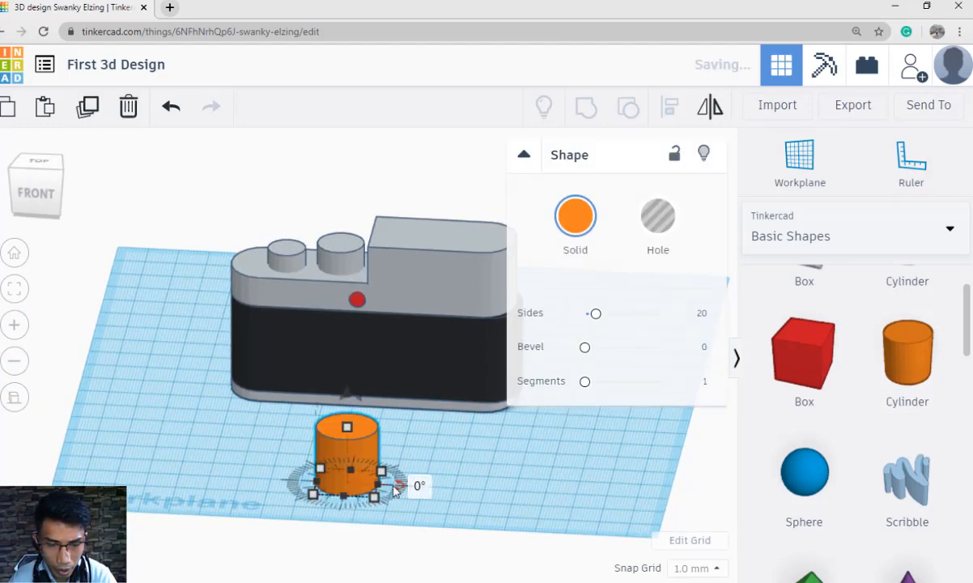
Set the new cylinder's length and width to 50 mm each.
{"action": "middle_click_drag", "start_coordinate": [348, 488], "coordinate": [299, 437]}
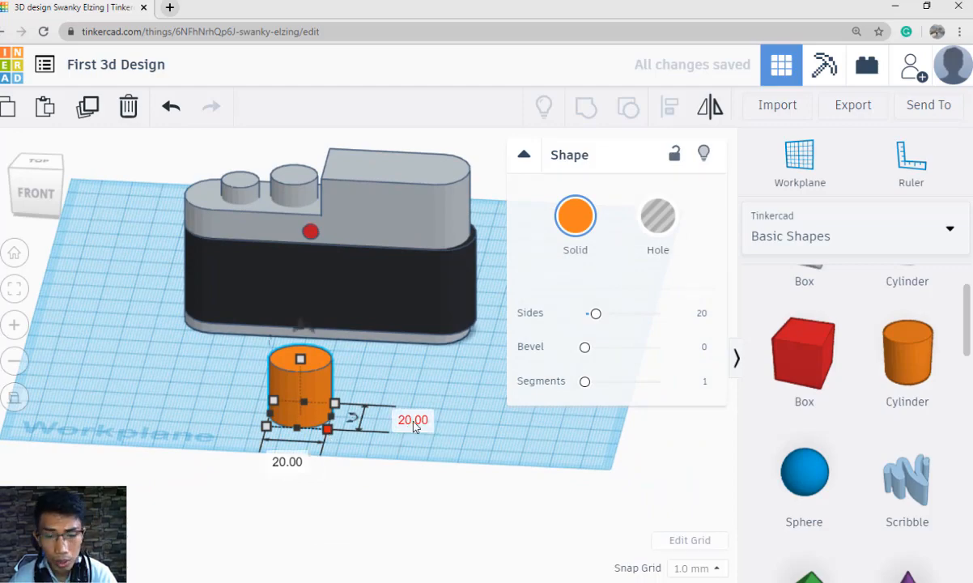
{"action": "type", "text": "50"}
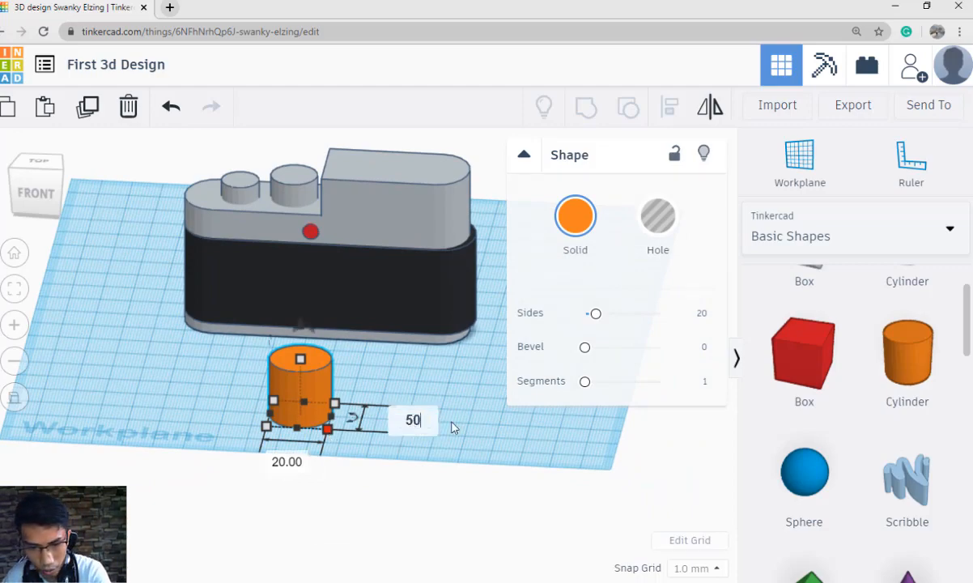
{"action": "key", "text": "Return"}
{"action": "left_click", "coordinate": [278, 502]}
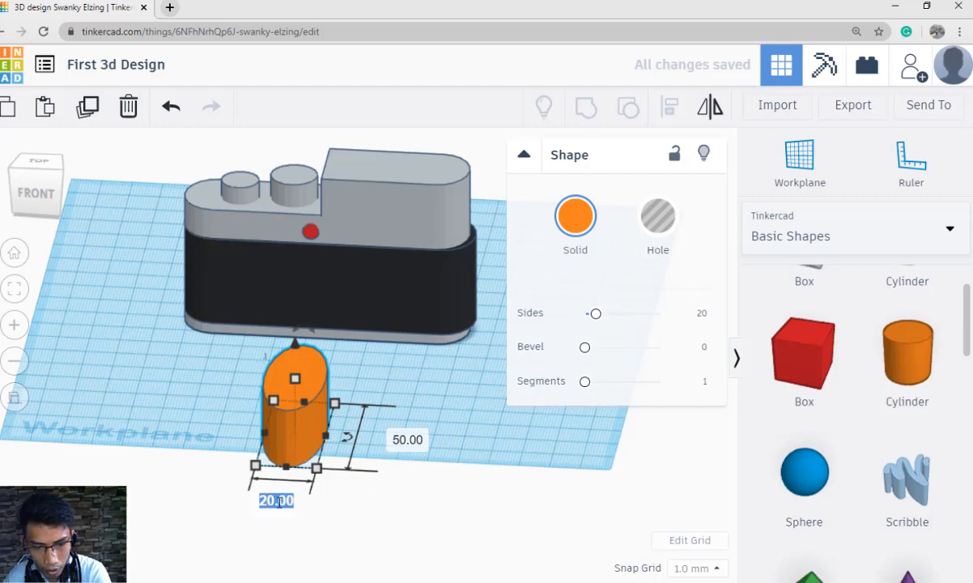
{"action": "type", "text": "50"}
{"action": "key", "text": "Return"}
Rotate the large orange cylinder 90° to stand on its edge with its flat face parallel to the camera's front.
{"action": "right_click_drag", "start_coordinate": [483, 472], "coordinate": [441, 472]}
{"action": "scroll", "coordinate": [439, 460], "scroll_direction": "up", "scroll_amount": 2}
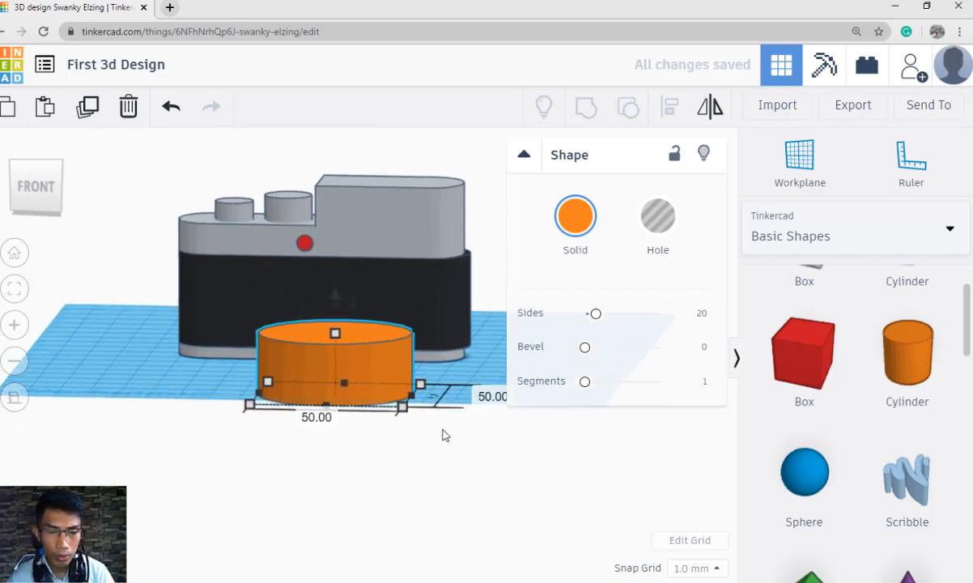
{"action": "middle_click_drag", "start_coordinate": [443, 435], "coordinate": [428, 473]}
{"action": "right_click_drag", "start_coordinate": [420, 476], "coordinate": [220, 375]}
{"action": "left_click", "coordinate": [204, 327]}
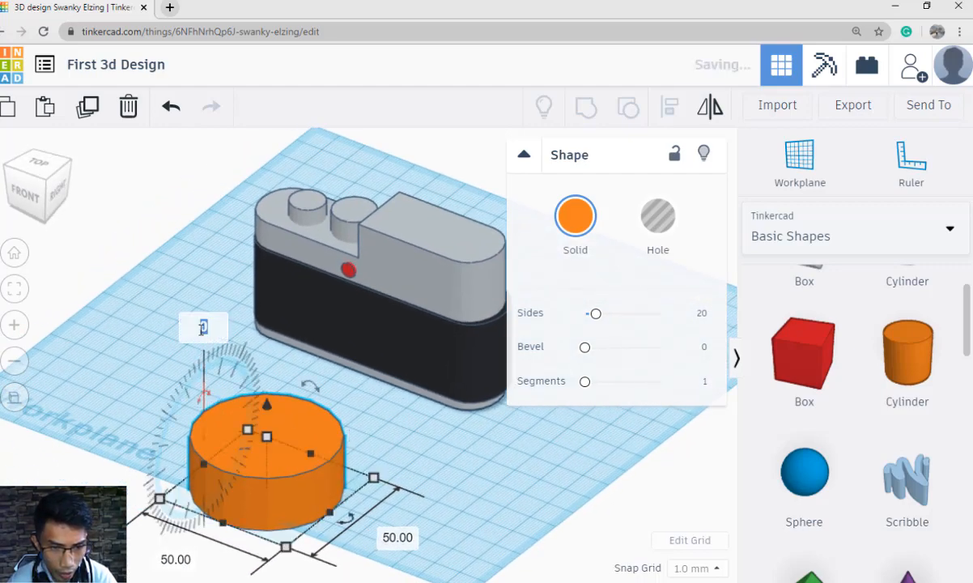
{"action": "type", "text": "90"}
{"action": "key", "text": "Return"}
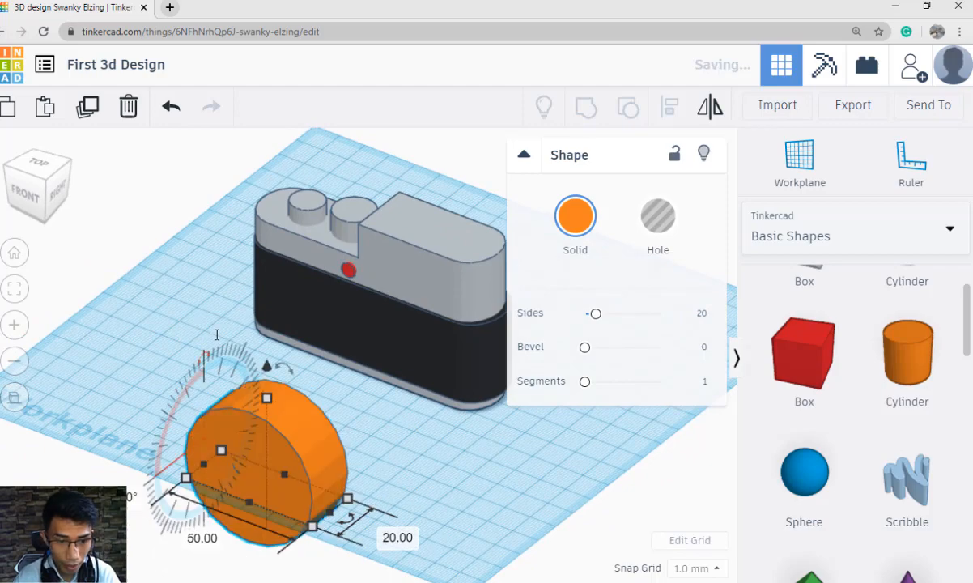
Stretch the orange cylinder's depth to about 44 mm.
{"action": "left_click", "coordinate": [383, 435]}
{"action": "left_click", "coordinate": [287, 490]}
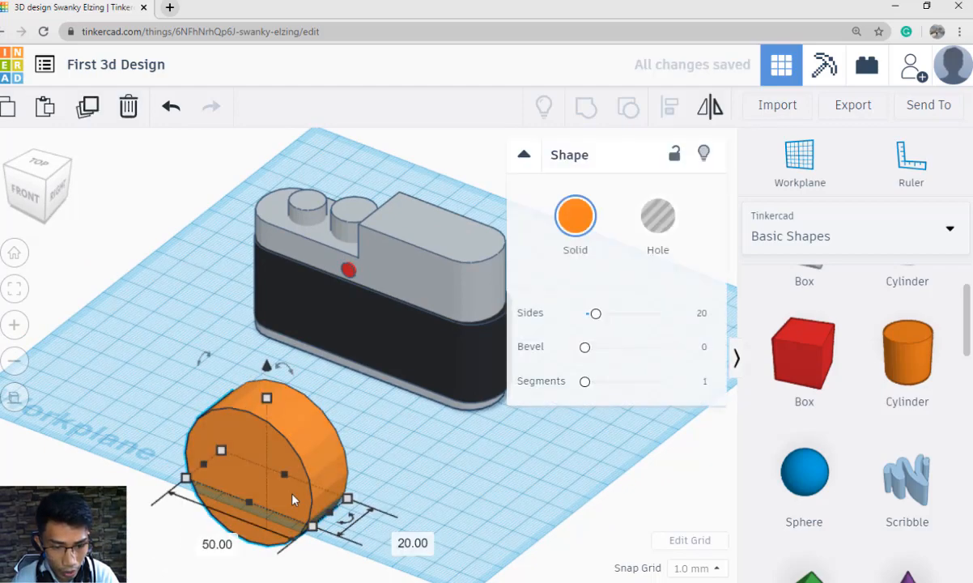
{"action": "right_click_drag", "start_coordinate": [286, 502], "coordinate": [272, 478]}
{"action": "left_click_drag", "start_coordinate": [272, 478], "coordinate": [236, 500]}
{"action": "left_click", "coordinate": [372, 474]}
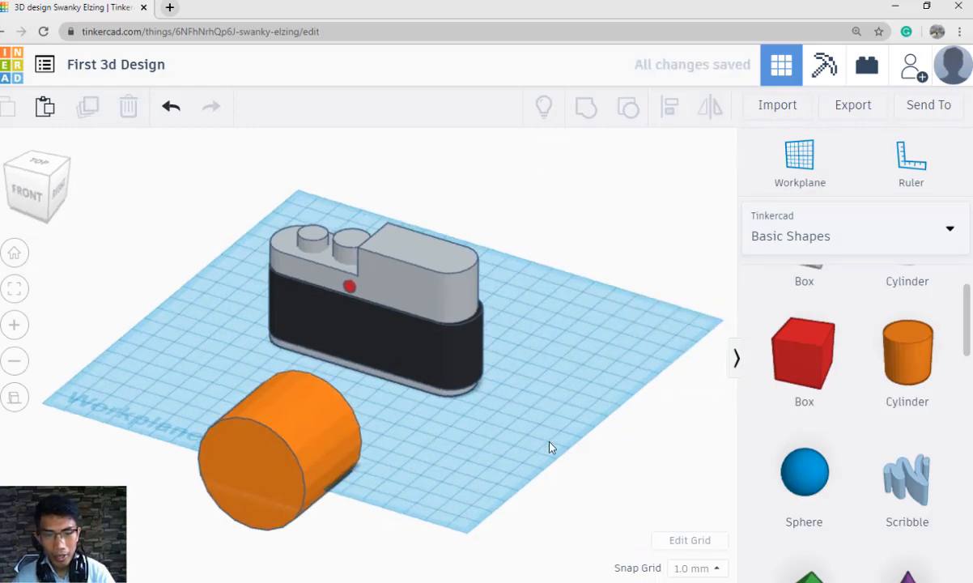
Move the orange cylinder back toward the camera until it reaches the front of the body.
{"action": "right_click_drag", "start_coordinate": [550, 446], "coordinate": [465, 461]}
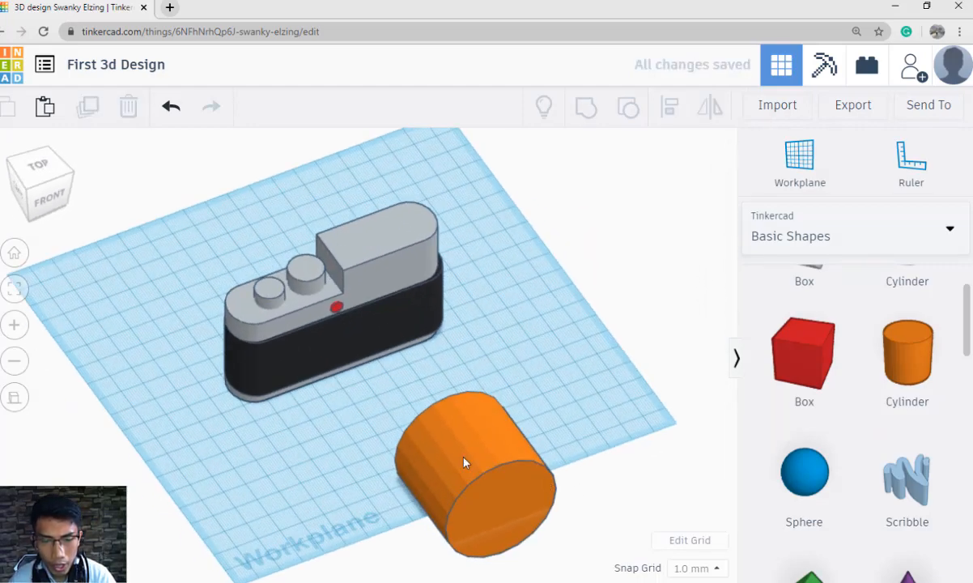
{"action": "left_click", "coordinate": [474, 465]}
{"action": "key", "text": "Up"}
{"action": "key", "text": "Up"}
{"action": "key", "text": "Up"}
{"action": "key", "text": "Up"}
{"action": "key", "text": "Up"}
{"action": "key", "text": "Up"}
{"action": "key", "text": "Up"}
{"action": "key", "text": "Up"}
{"action": "key", "text": "Up"}
{"action": "key", "text": "Up"}
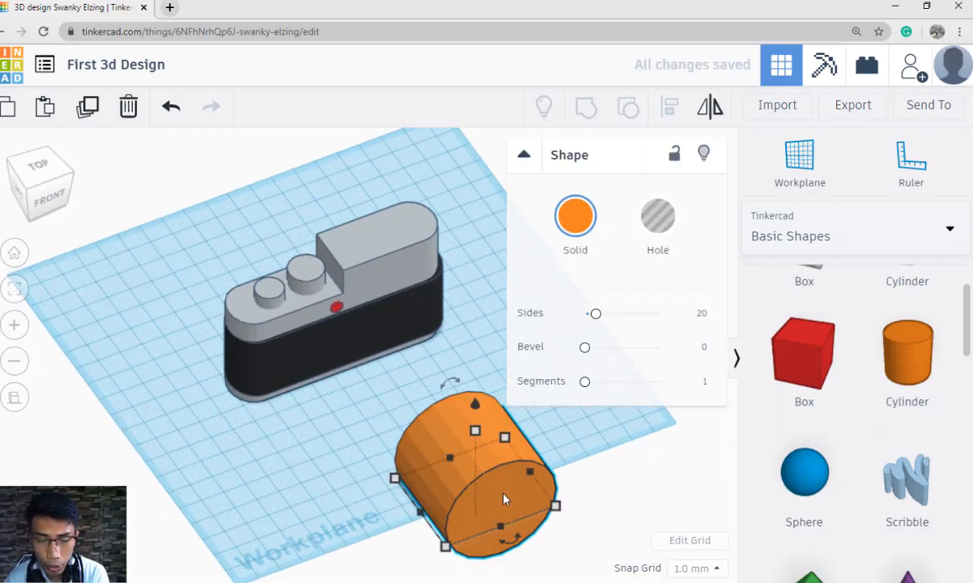
{"action": "key", "text": "Up"}
{"action": "key", "text": "Up"}
{"action": "key", "text": "Up"}
{"action": "key", "text": "Up"}
{"action": "key", "text": "Up"}
{"action": "key", "text": "Up"}
{"action": "key", "text": "Up"}
{"action": "key", "text": "Up"}
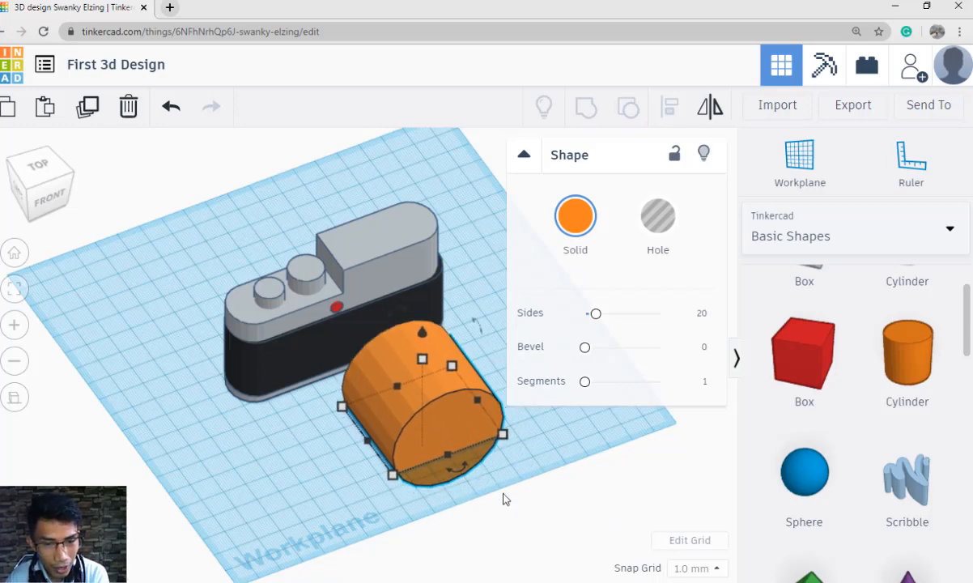
Shift the orange cylinder slightly left to line it up with the middle of the camera front.
{"action": "right_click_drag", "start_coordinate": [478, 482], "coordinate": [432, 432]}
{"action": "key", "text": "Left"}
{"action": "key", "text": "Left"}
{"action": "key", "text": "Left"}
{"action": "key", "text": "Left"}
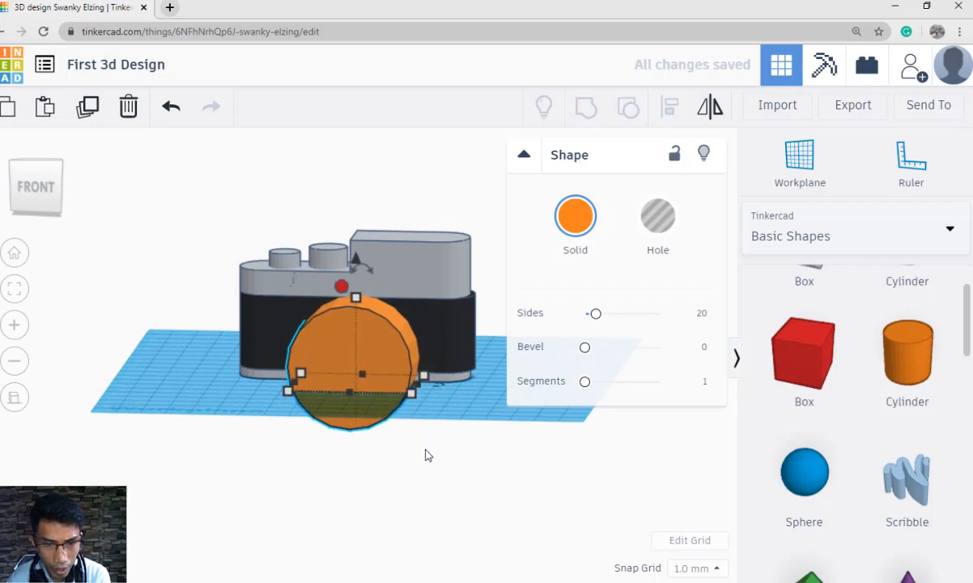
Set the orange cylinder's width and depth to 35 mm each.
{"action": "right_click_drag", "start_coordinate": [426, 452], "coordinate": [349, 352]}
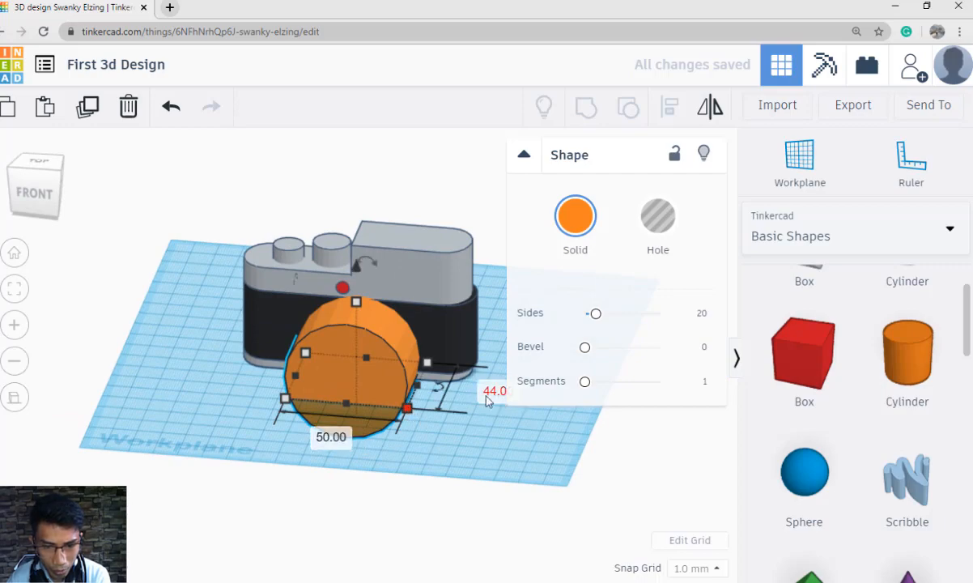
{"action": "left_click", "coordinate": [331, 436]}
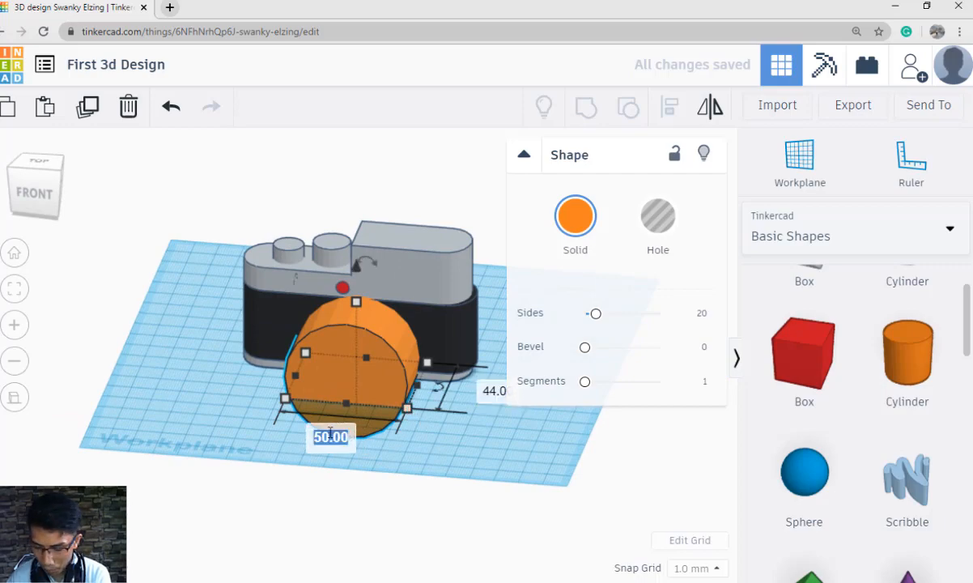
{"action": "type", "text": "35"}
{"action": "key", "text": "Return"}
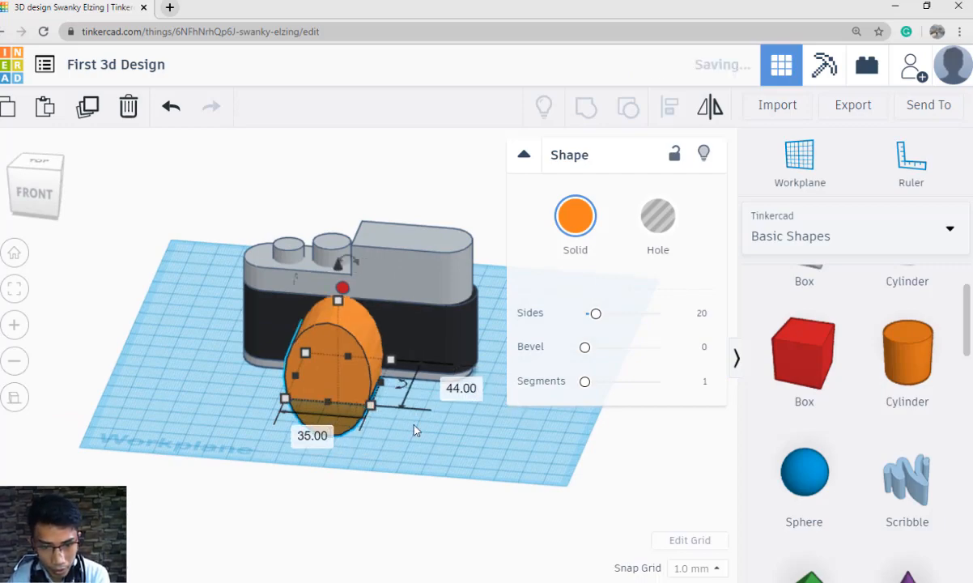
{"action": "left_click", "coordinate": [458, 386]}
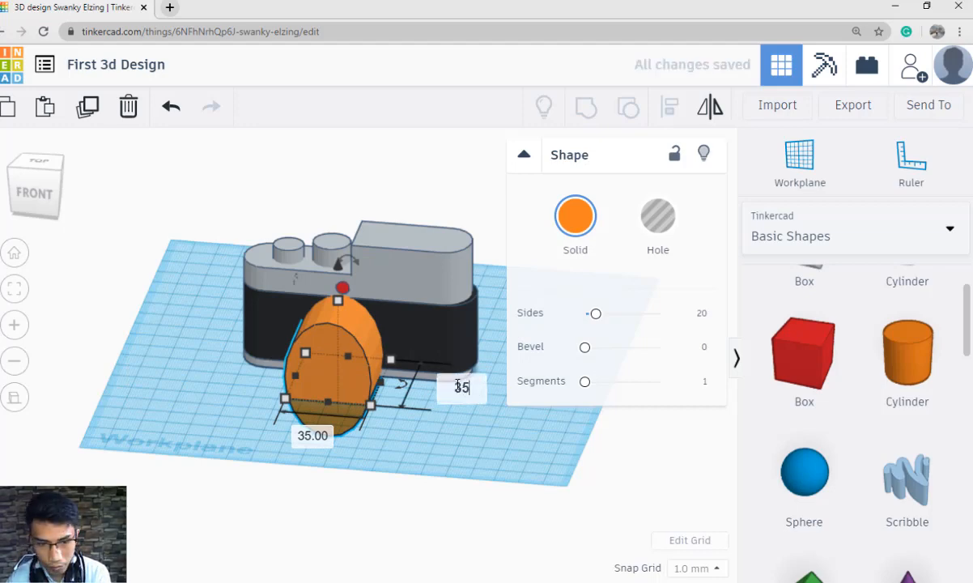
{"action": "type", "text": "35"}
{"action": "key", "text": "Return"}
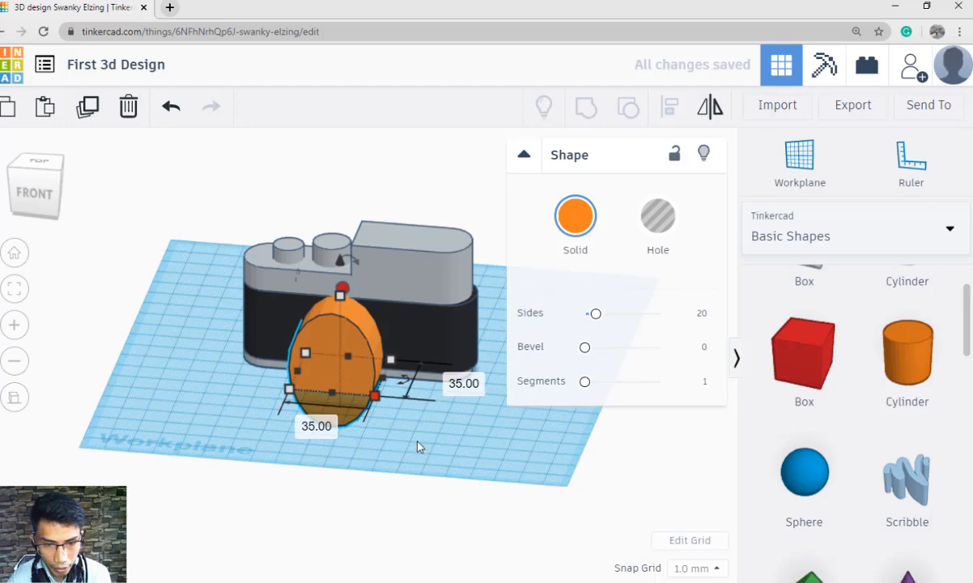
Set the orange cylinder's height to 35 mm to give it a round profile.
{"action": "right_click_drag", "start_coordinate": [418, 443], "coordinate": [370, 394]}
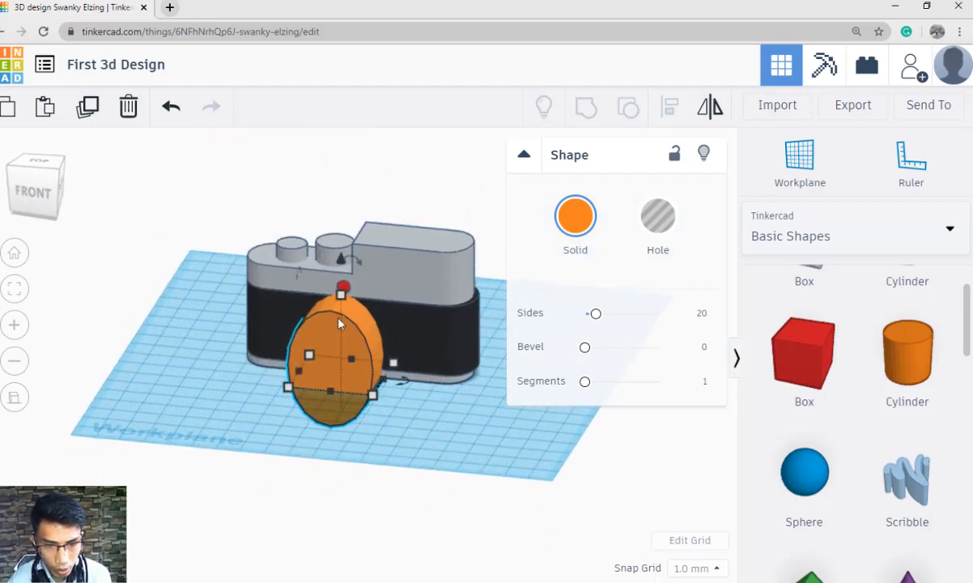
{"action": "left_click", "coordinate": [423, 351]}
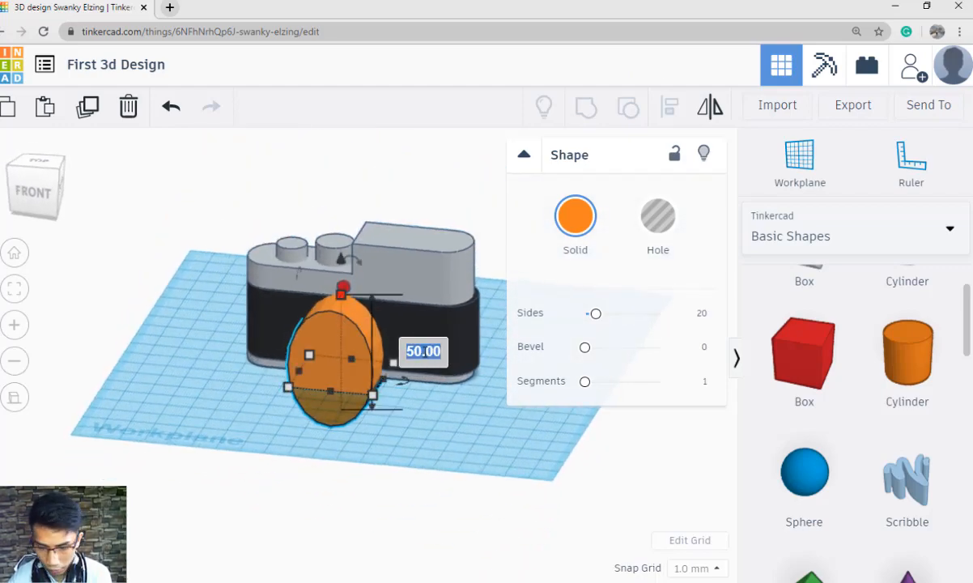
{"action": "type", "text": "35"}
{"action": "key", "text": "Return"}
Raise the orange cylinder so it sits on the camera's black front band just below the red dot.
{"action": "right_click_drag", "start_coordinate": [414, 469], "coordinate": [337, 396]}
{"action": "left_click_drag", "start_coordinate": [332, 340], "coordinate": [340, 276]}
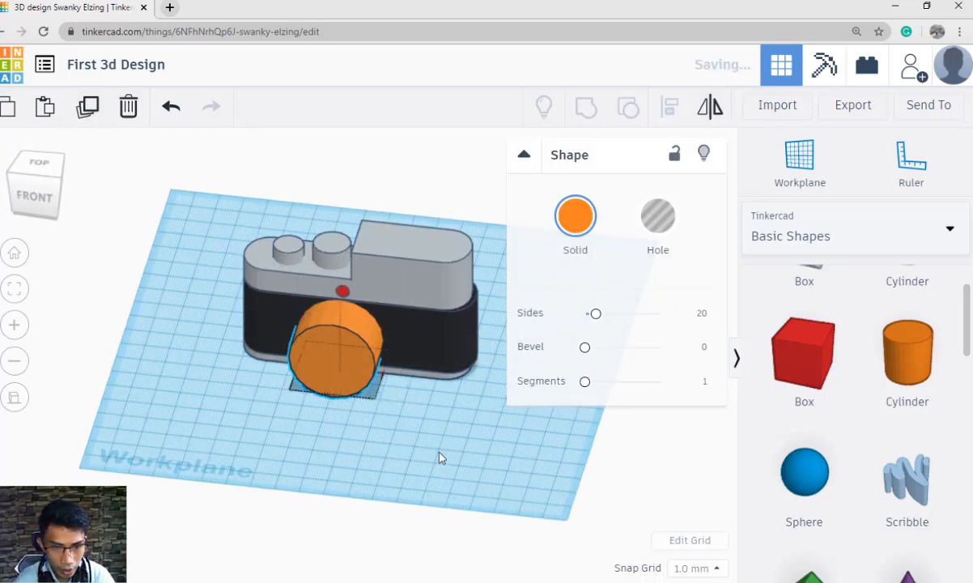
{"action": "right_click_drag", "start_coordinate": [435, 456], "coordinate": [433, 504]}
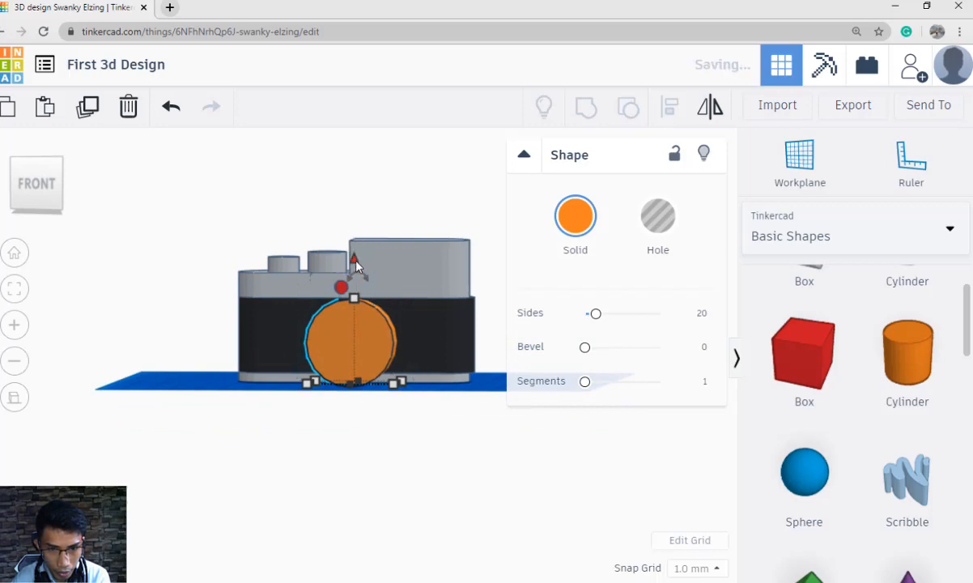
{"action": "left_click_drag", "start_coordinate": [357, 261], "coordinate": [355, 255]}
{"action": "right_click_drag", "start_coordinate": [357, 294], "coordinate": [379, 430]}
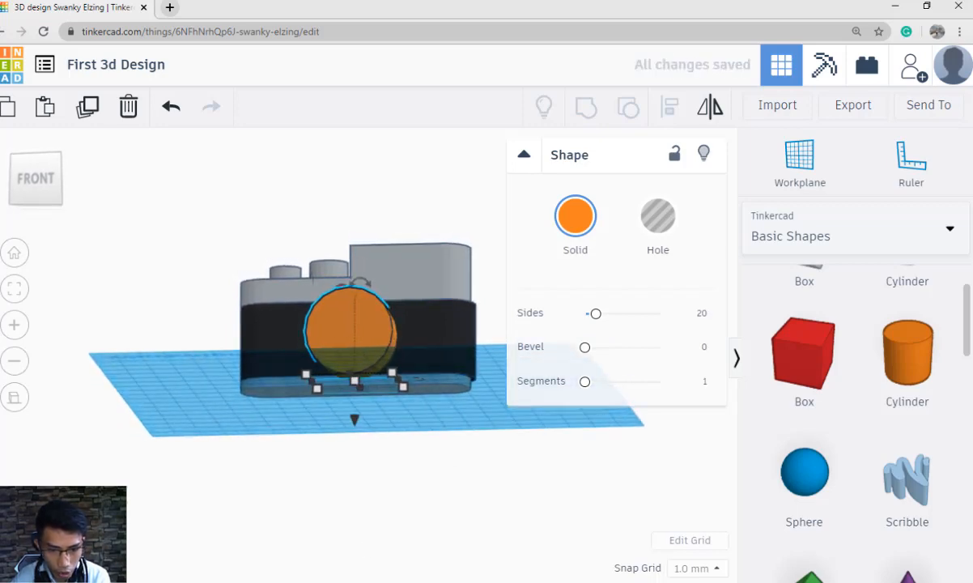
Check the lens in the sample output image, and recolor the orange lens cylinder with the gray preset.
{"action": "key", "text": "alt+Tab"}
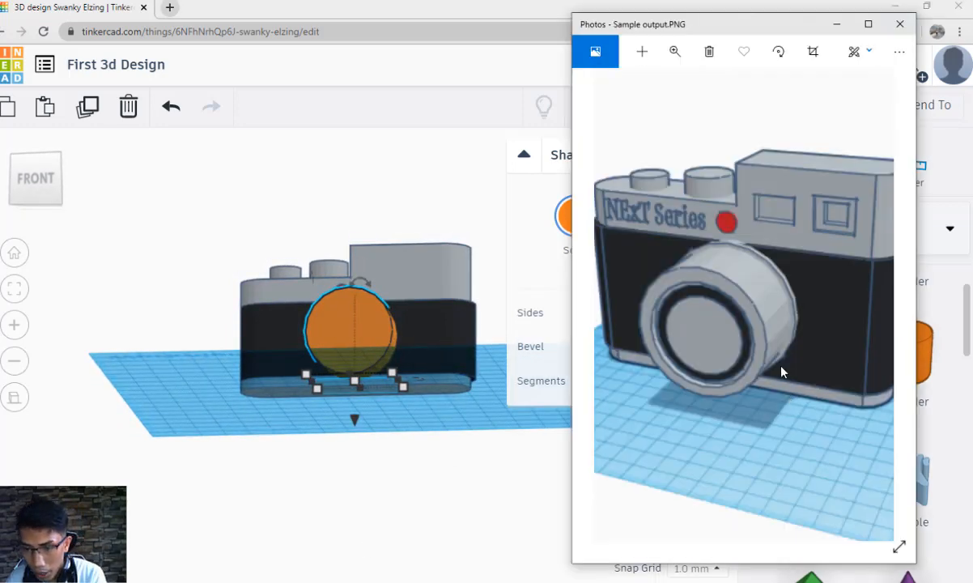
{"action": "key", "text": "alt+Tab"}
{"action": "right_click_drag", "start_coordinate": [221, 326], "coordinate": [366, 375]}
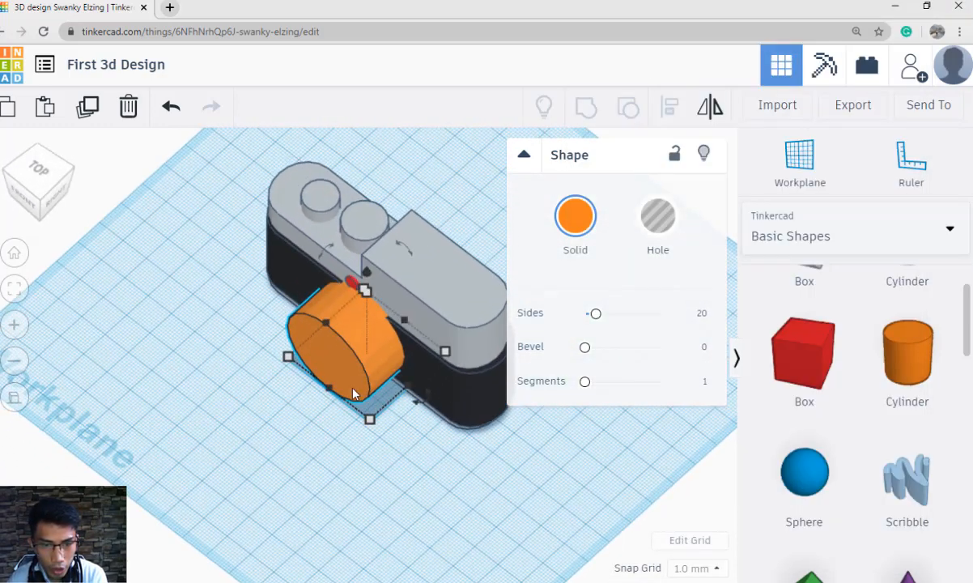
{"action": "left_click", "coordinate": [575, 216]}
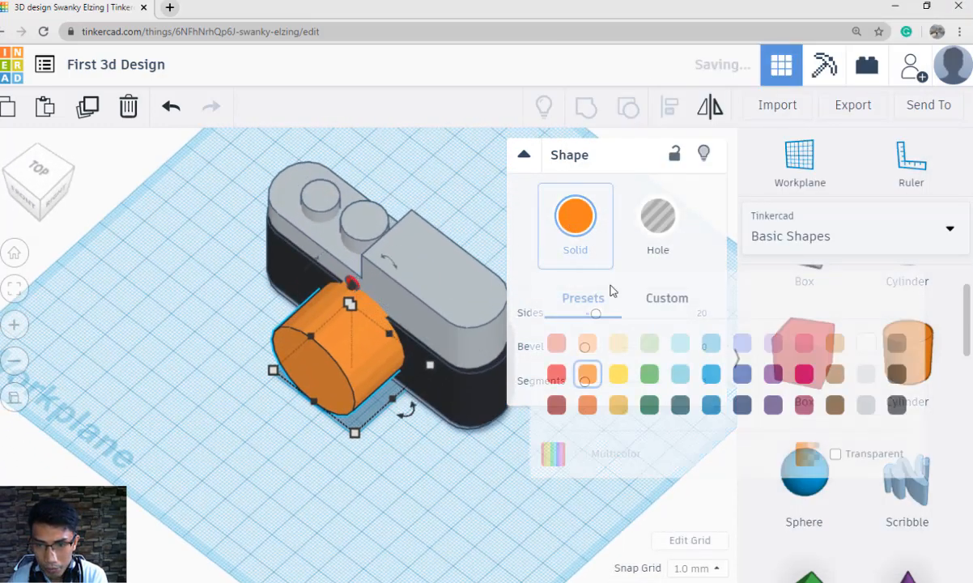
{"action": "left_click", "coordinate": [865, 403]}
{"action": "left_click", "coordinate": [521, 442]}
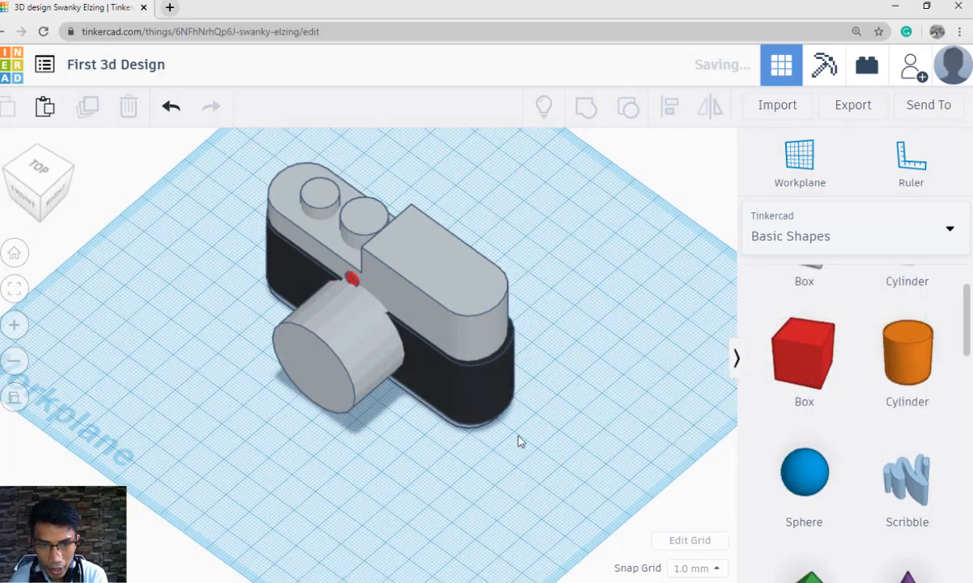
Compare the camera model with the sample output image in Photos, examining how the lens is built up.
{"action": "right_click_drag", "start_coordinate": [521, 441], "coordinate": [500, 450]}
{"action": "left_click", "coordinate": [411, 582]}
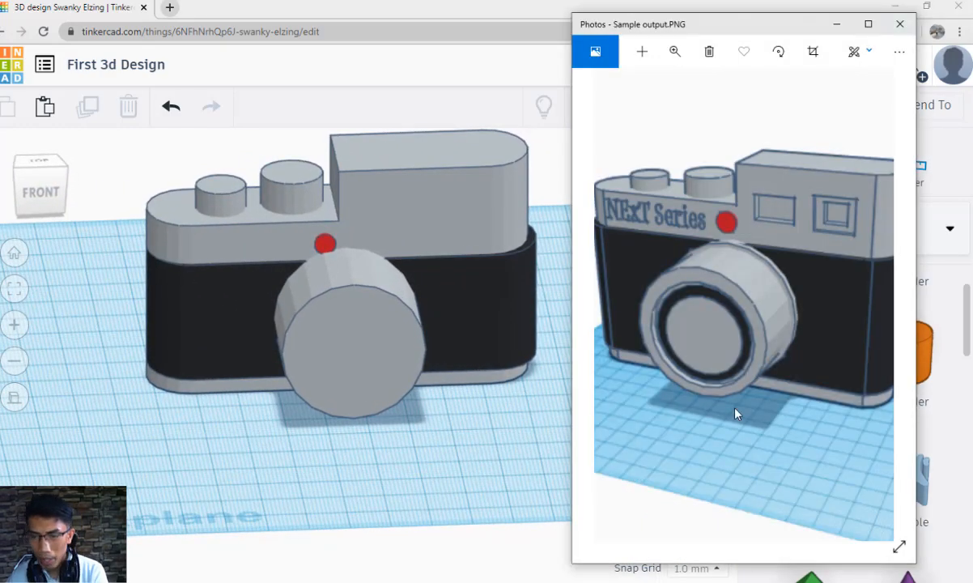
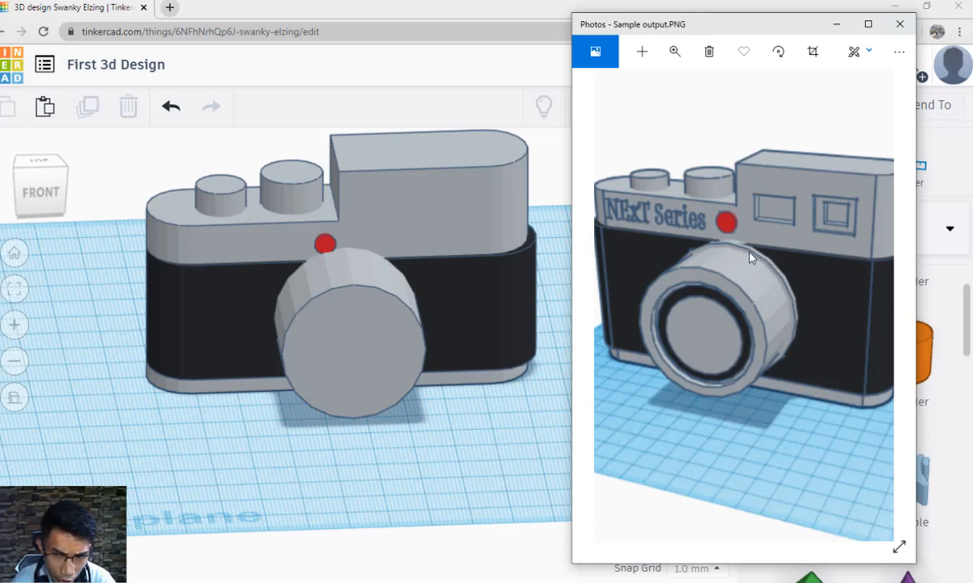
{"action": "left_click", "coordinate": [449, 443]}
Shorten the gray lens cylinder's depth to 14 mm against the camera body.
{"action": "left_click", "coordinate": [392, 381]}
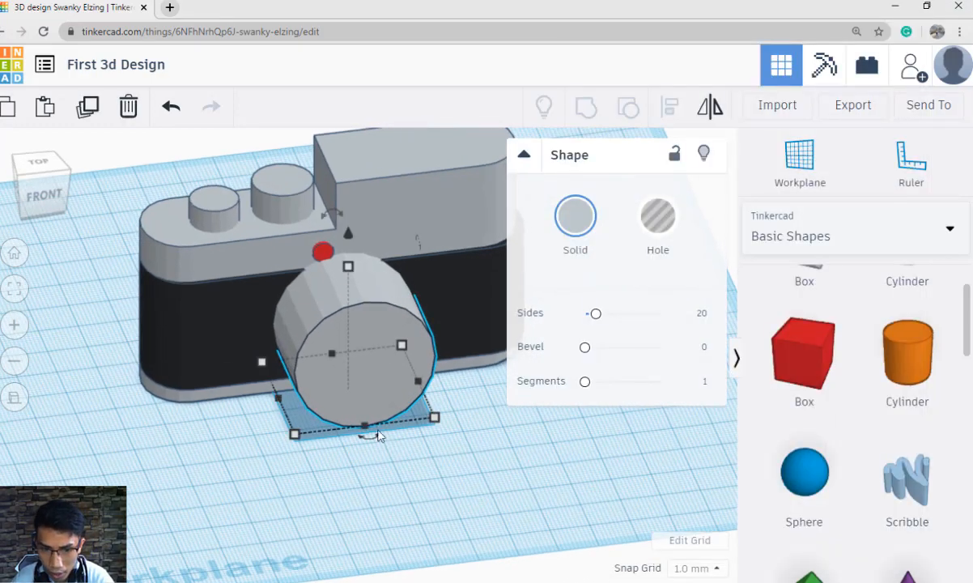
{"action": "right_click_drag", "start_coordinate": [423, 472], "coordinate": [425, 518]}
{"action": "left_click_drag", "start_coordinate": [369, 435], "coordinate": [348, 382]}
{"action": "scroll", "coordinate": [359, 401], "scroll_direction": "up", "scroll_amount": 2}
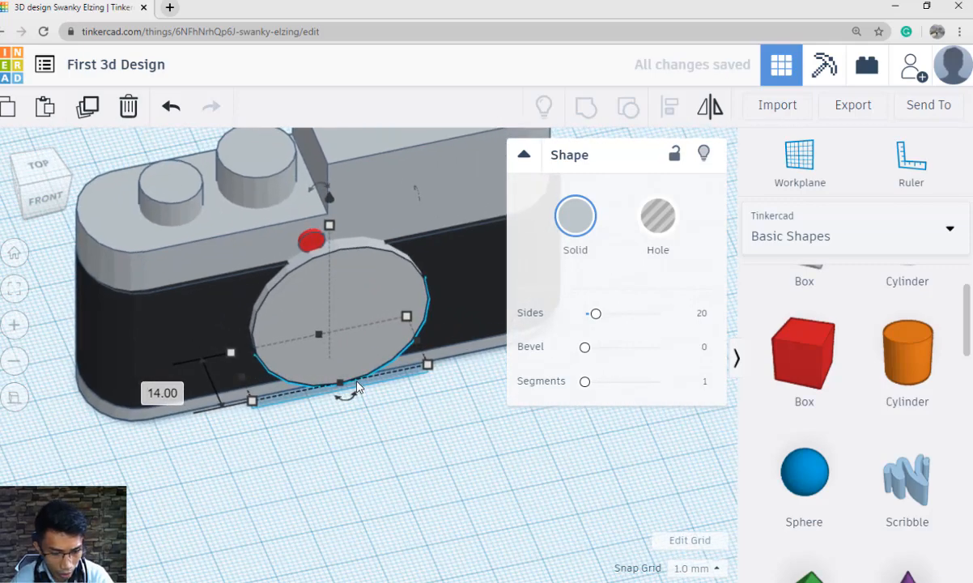
Duplicate the short lens cylinder and size the copy to about 41 mm deep and 33 mm wide.
{"action": "left_click", "coordinate": [284, 291]}
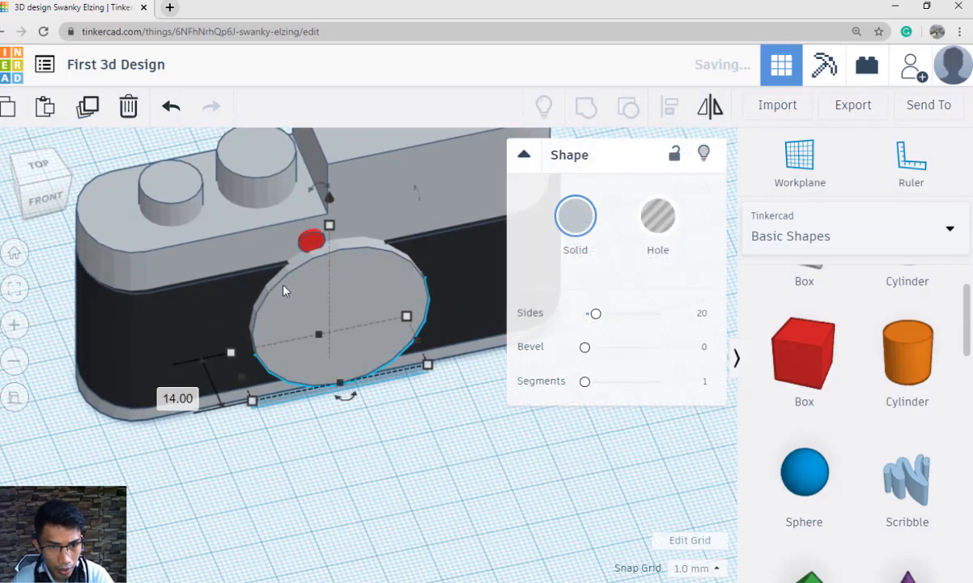
{"action": "left_click_drag", "start_coordinate": [344, 387], "coordinate": [382, 480]}
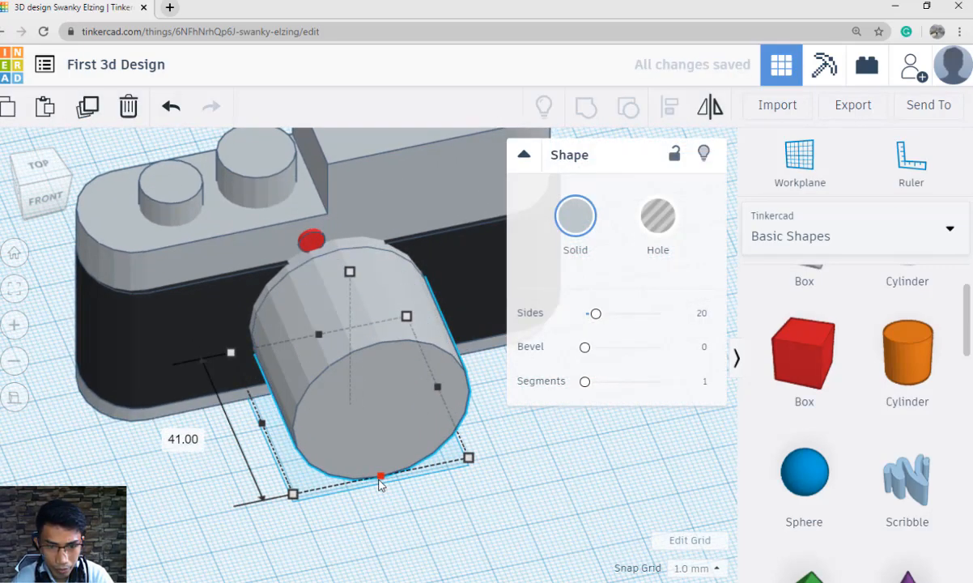
{"action": "left_click", "coordinate": [296, 493]}
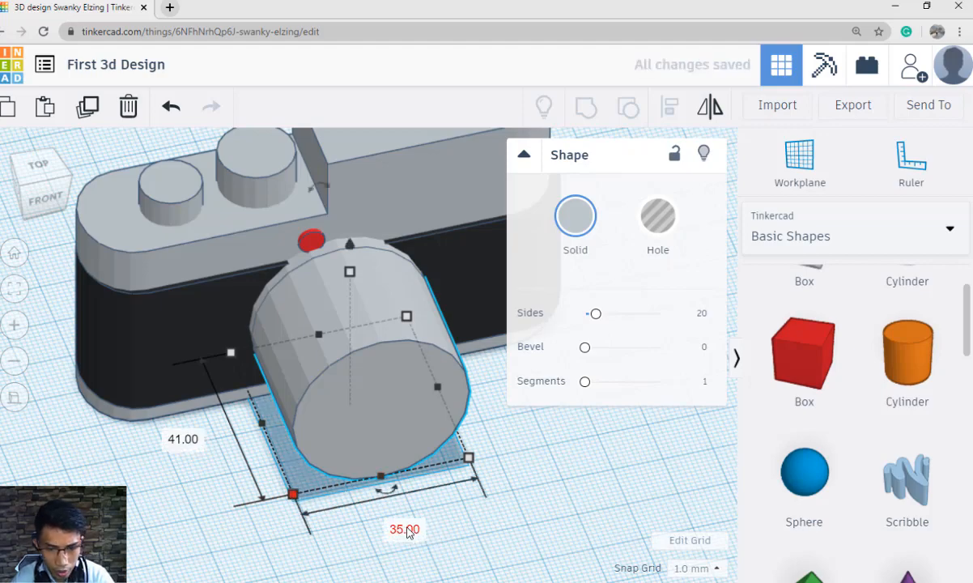
{"action": "left_click", "coordinate": [409, 532]}
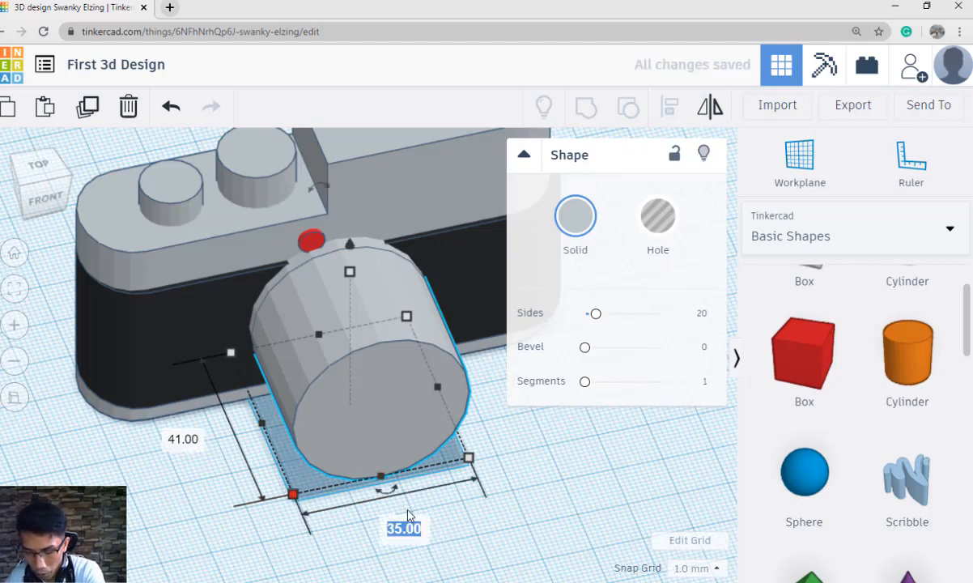
{"action": "type", "text": "33"}
{"action": "key", "text": "Return"}
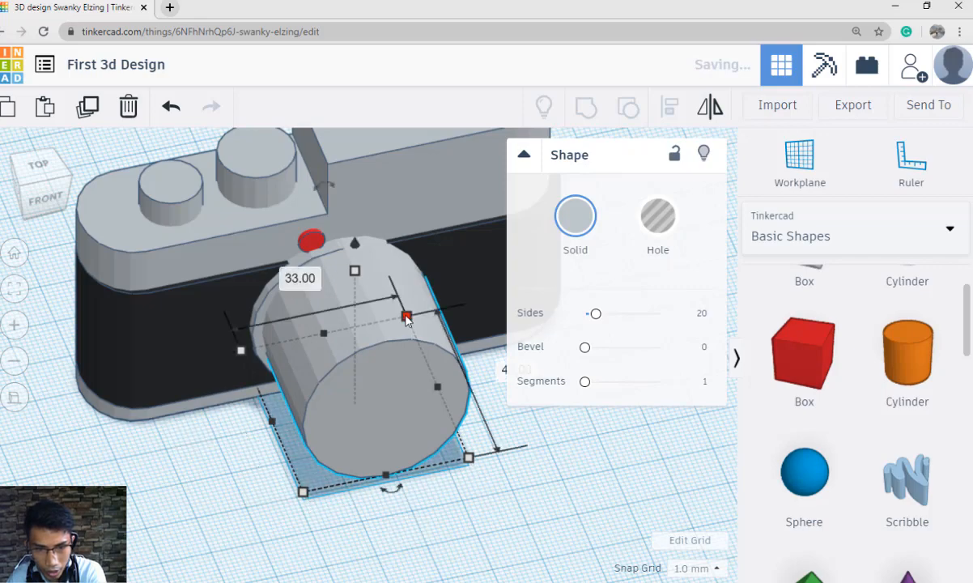
Set the height of the longer lens cylinder to 33 mm.
{"action": "scroll", "coordinate": [425, 397], "scroll_direction": "down", "scroll_amount": 1}
{"action": "right_click_drag", "start_coordinate": [506, 480], "coordinate": [342, 354]}
{"action": "left_click", "coordinate": [422, 445]}
{"action": "mouse_move", "coordinate": [313, 292]}
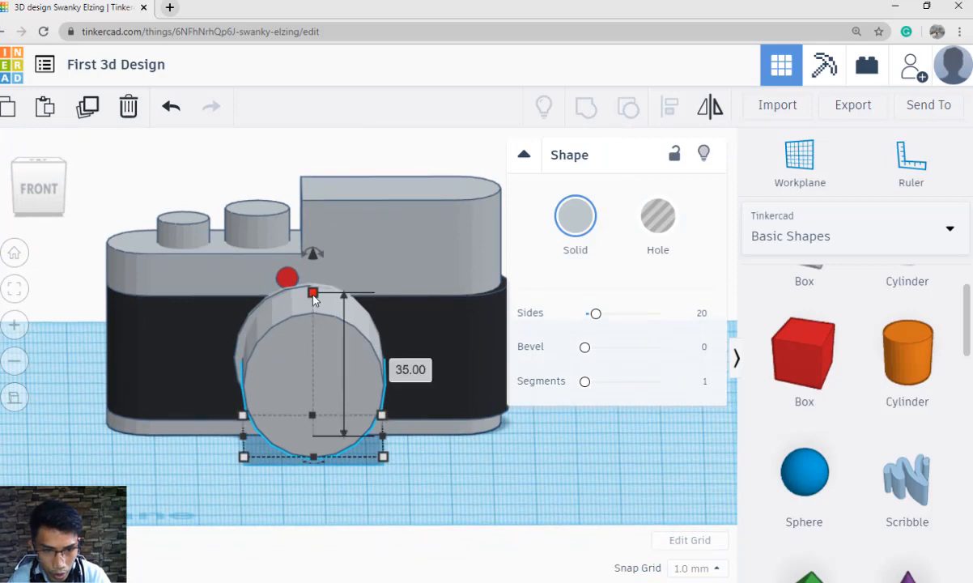
{"action": "left_click", "coordinate": [395, 363]}
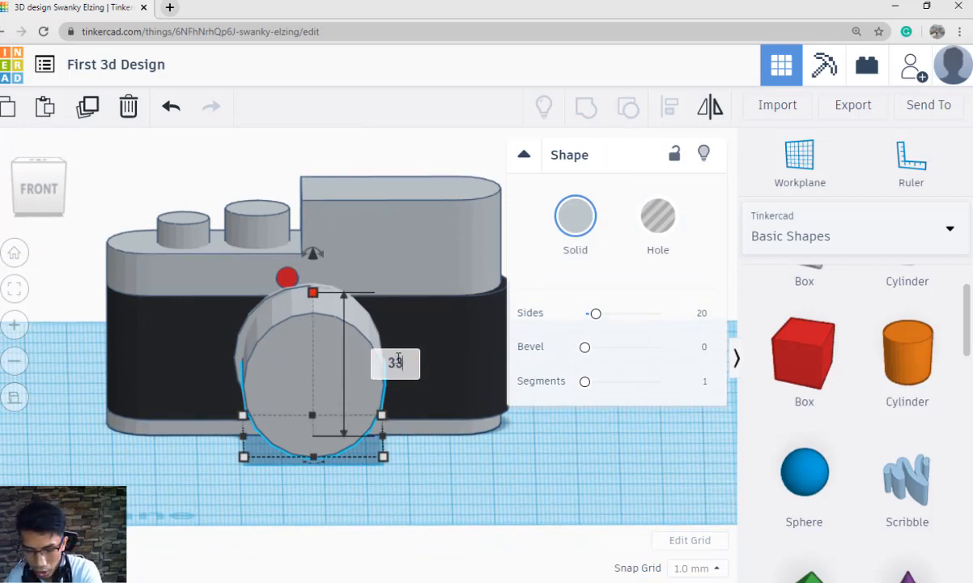
{"action": "key", "text": "Return"}
{"action": "left_click", "coordinate": [474, 505]}
Center the longer lens cylinder on the wider one behind it, raising it by 1 mm.
{"action": "right_click_drag", "start_coordinate": [474, 504], "coordinate": [474, 483]}
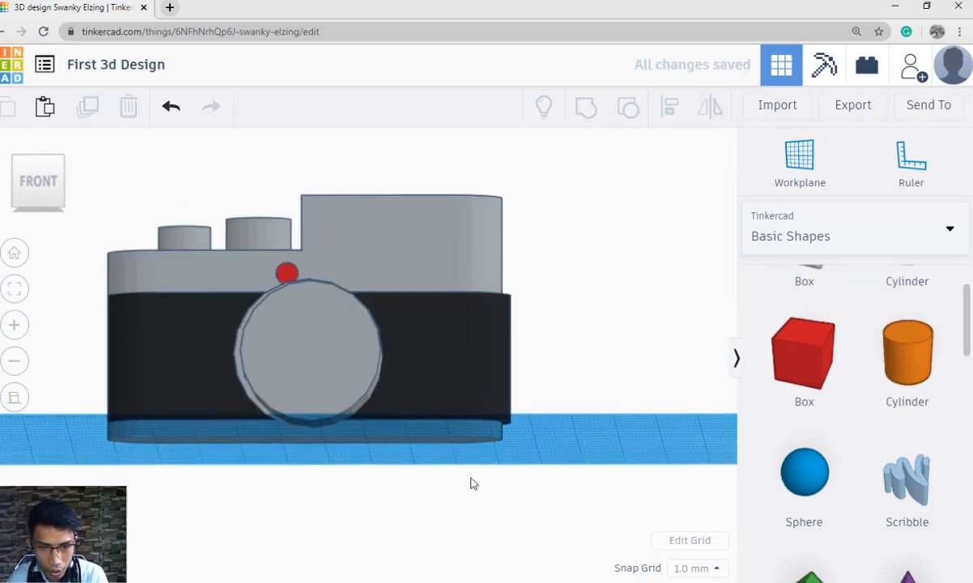
{"action": "left_click", "coordinate": [318, 390]}
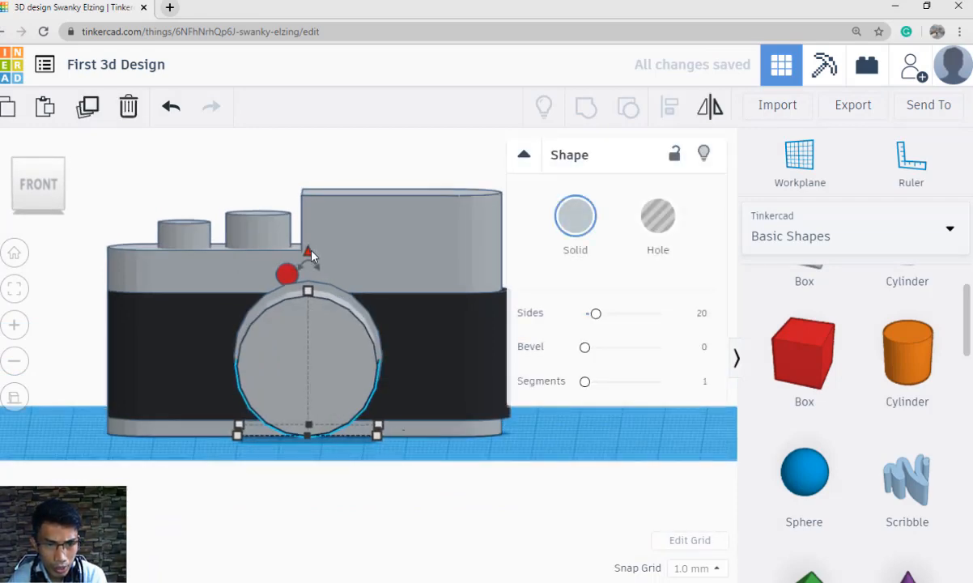
{"action": "left_click_drag", "start_coordinate": [312, 256], "coordinate": [311, 252]}
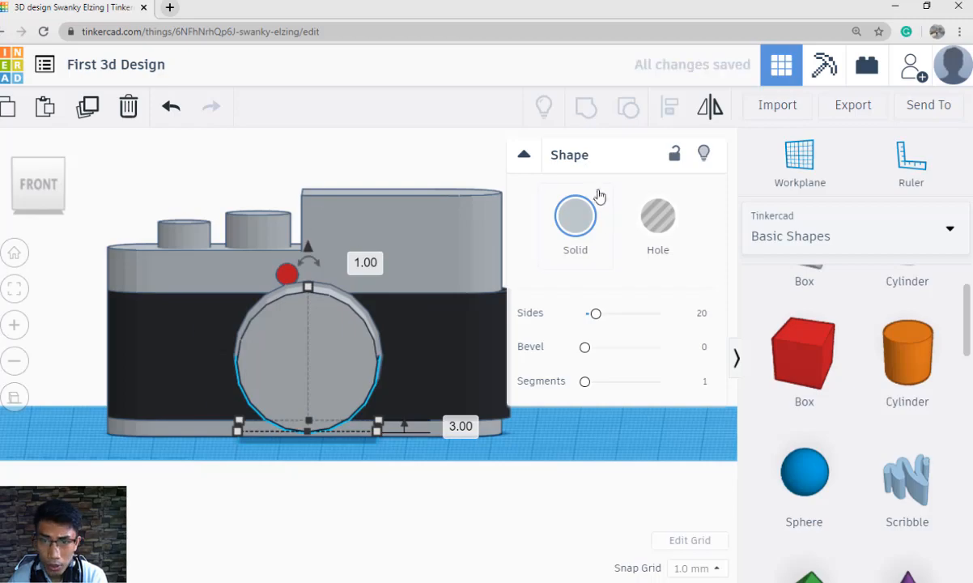
{"action": "left_click", "coordinate": [553, 477]}
{"action": "right_click_drag", "start_coordinate": [556, 456], "coordinate": [534, 495]}
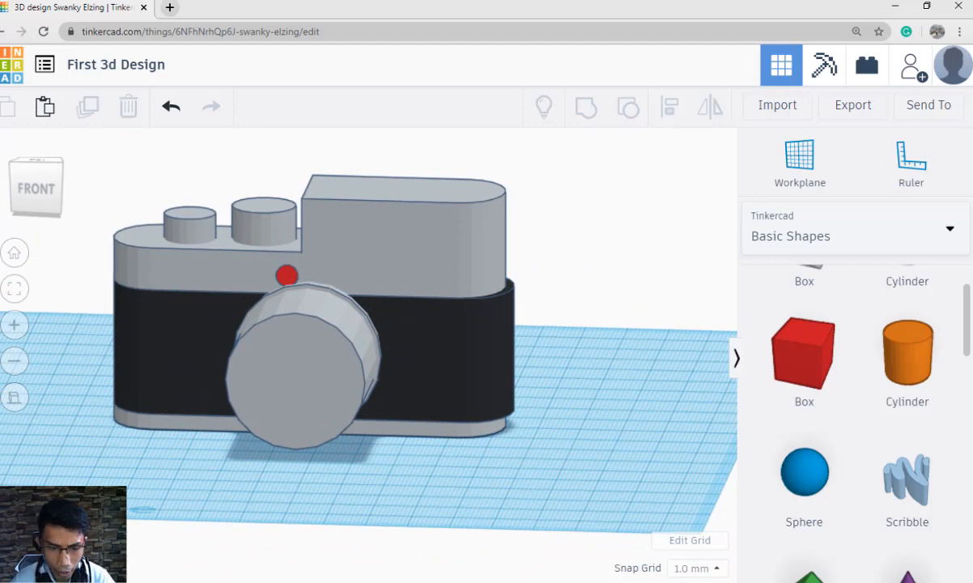
Duplicate the longer lens cylinder and shorten the copy's depth to 7 mm at the lens front.
{"action": "key", "text": "alt+Tab"}
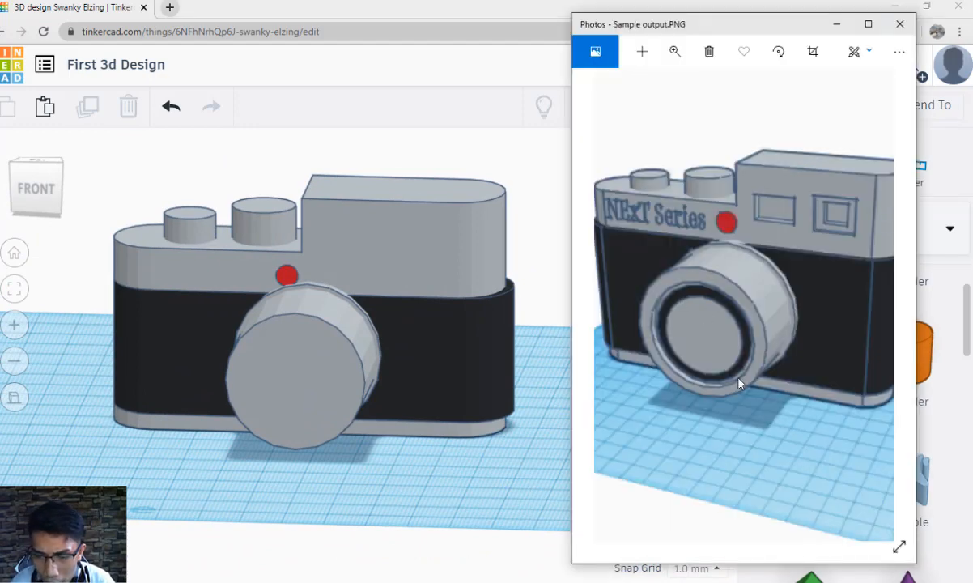
{"action": "left_click", "coordinate": [453, 514]}
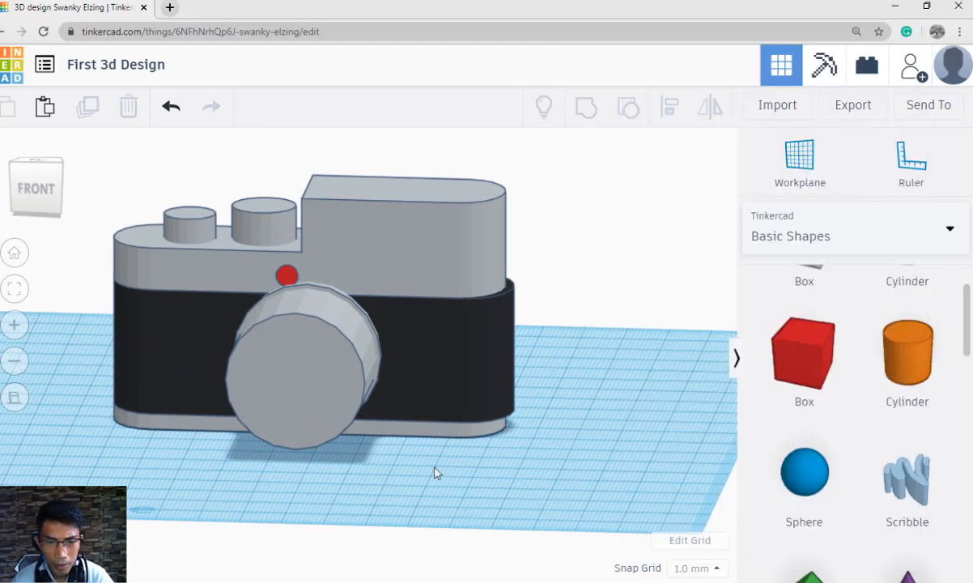
{"action": "right_click_drag", "start_coordinate": [435, 467], "coordinate": [510, 496]}
{"action": "left_click", "coordinate": [377, 421]}
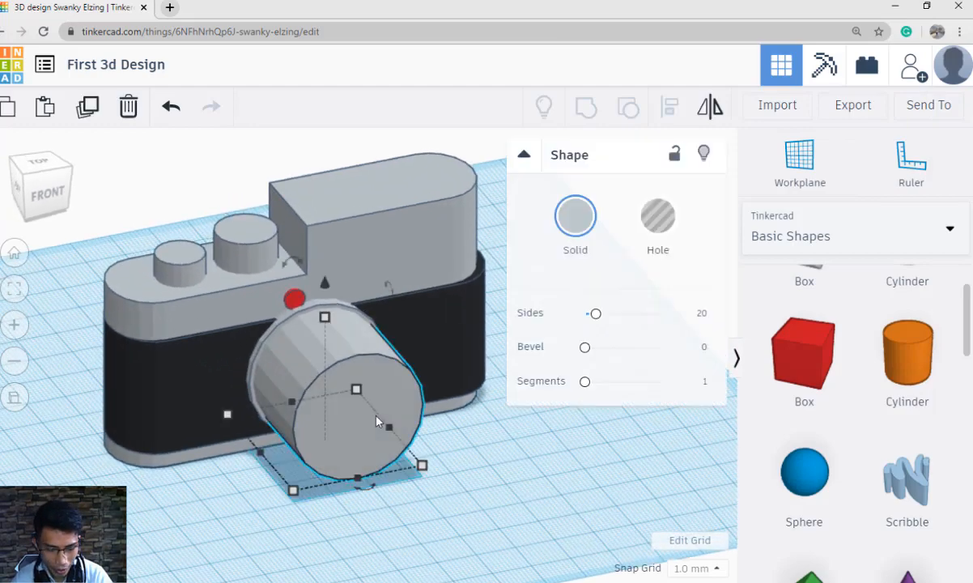
{"action": "left_click", "coordinate": [88, 106]}
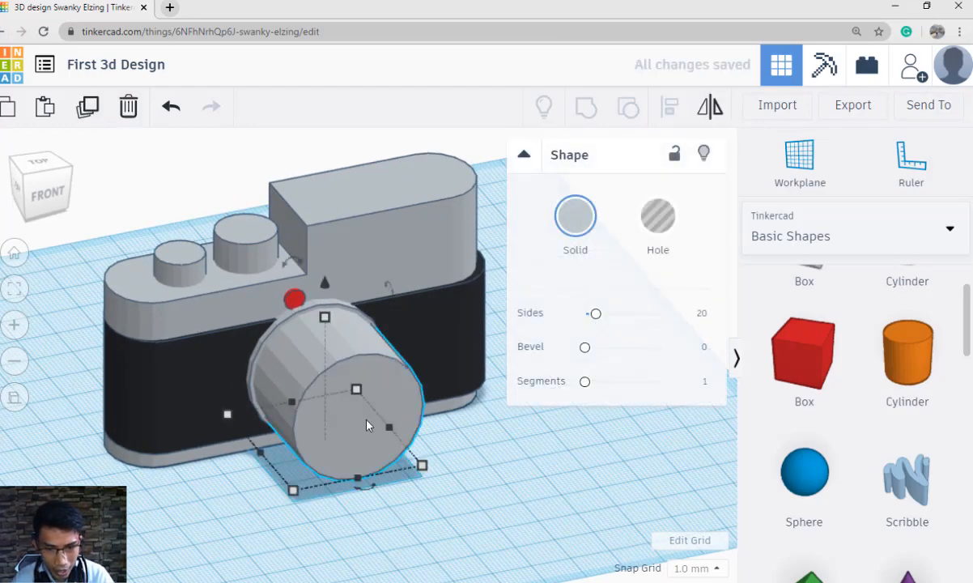
{"action": "left_click_drag", "start_coordinate": [375, 440], "coordinate": [379, 509]}
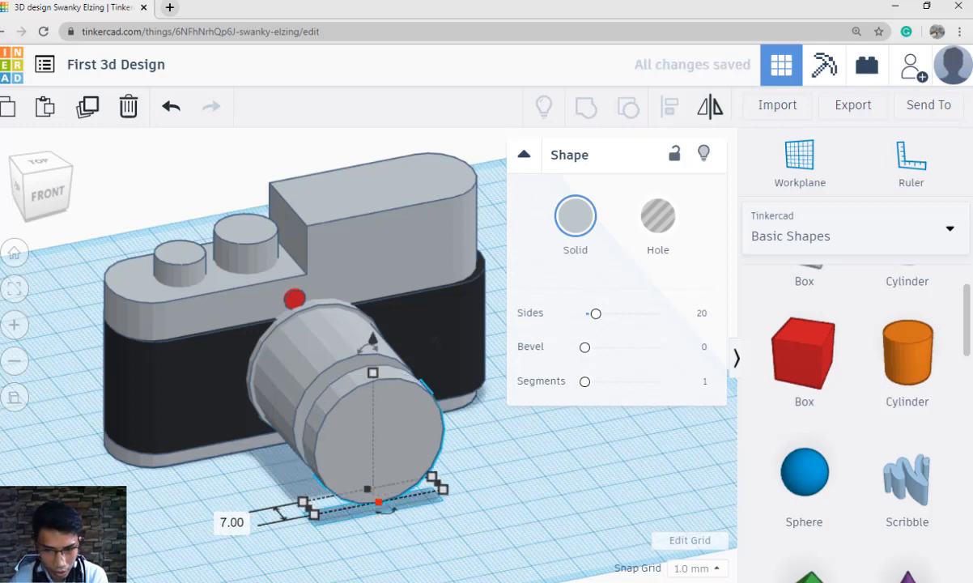
Check the sample image and set the short front cylinder's width and height to 30 mm.
{"action": "key", "text": "alt+Tab"}
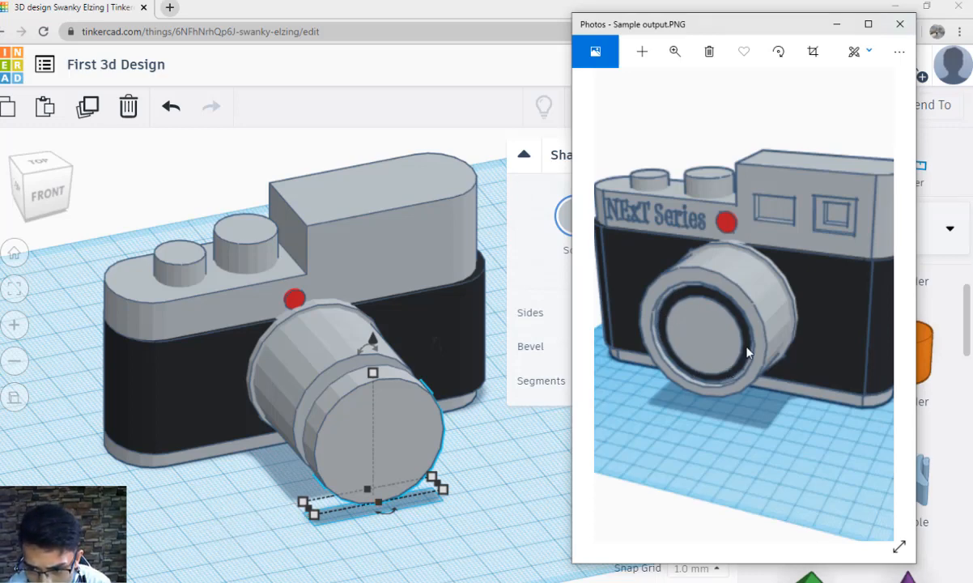
{"action": "left_click", "coordinate": [443, 489]}
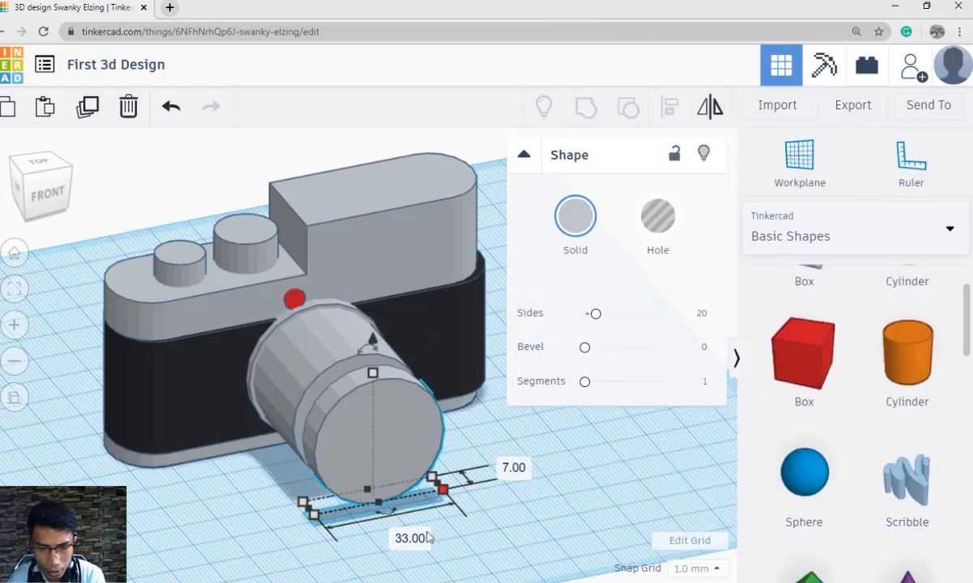
{"action": "left_click", "coordinate": [410, 538]}
{"action": "type", "text": "30"}
{"action": "key", "text": "Return"}
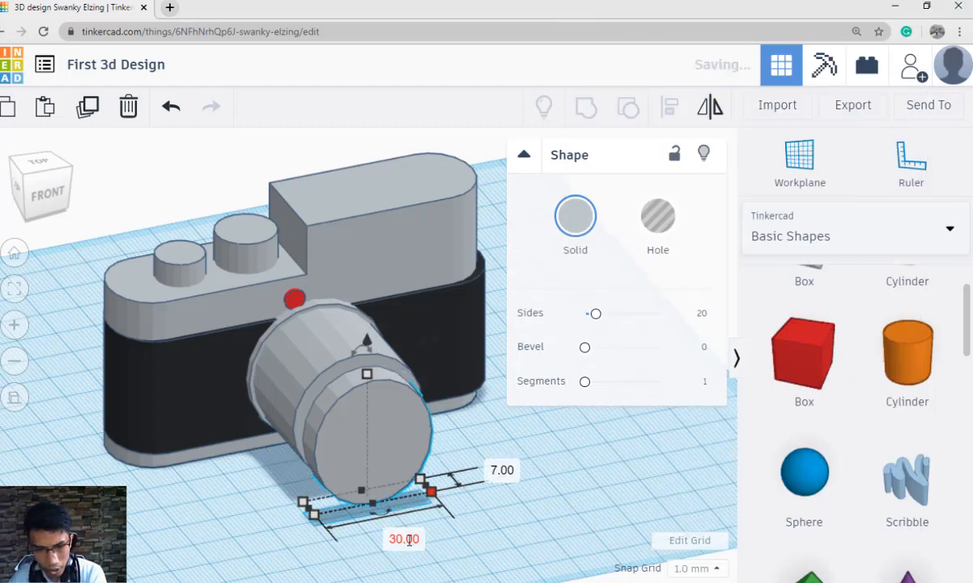
{"action": "mouse_move", "coordinate": [367, 374]}
{"action": "left_click", "coordinate": [459, 438]}
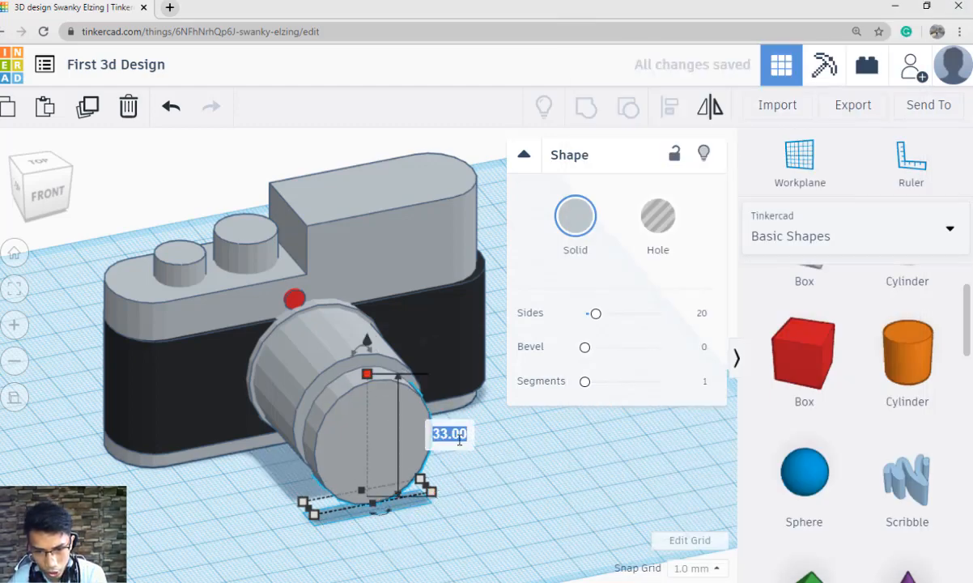
{"action": "type", "text": "30"}
{"action": "key", "text": "Return"}
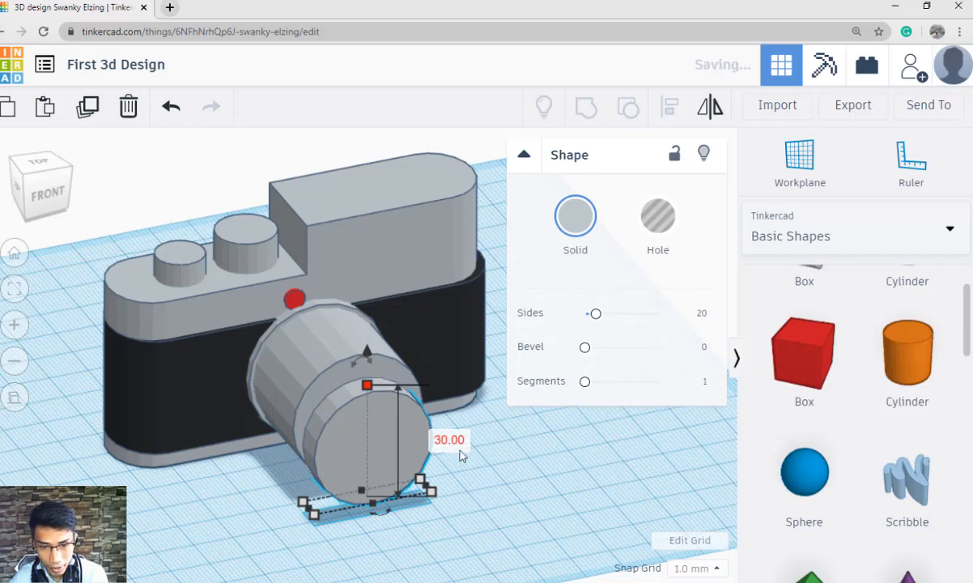
Center the short front cylinder on the lens face, raising it by 1 mm.
{"action": "left_click", "coordinate": [479, 507]}
{"action": "left_click", "coordinate": [392, 436]}
{"action": "right_click_drag", "start_coordinate": [391, 436], "coordinate": [429, 495]}
{"action": "key", "text": "Up"}
{"action": "key", "text": "Up"}
{"action": "key", "text": "Up"}
{"action": "key", "text": "Left"}
{"action": "key", "text": "Up"}
{"action": "left_click_drag", "start_coordinate": [312, 298], "coordinate": [312, 290]}
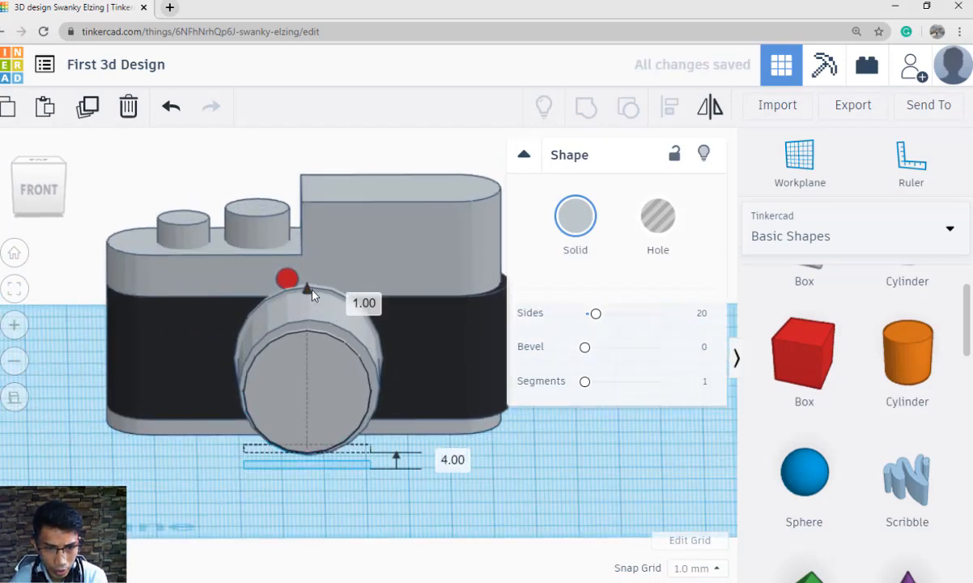
{"action": "right_click_drag", "start_coordinate": [378, 375], "coordinate": [379, 353]}
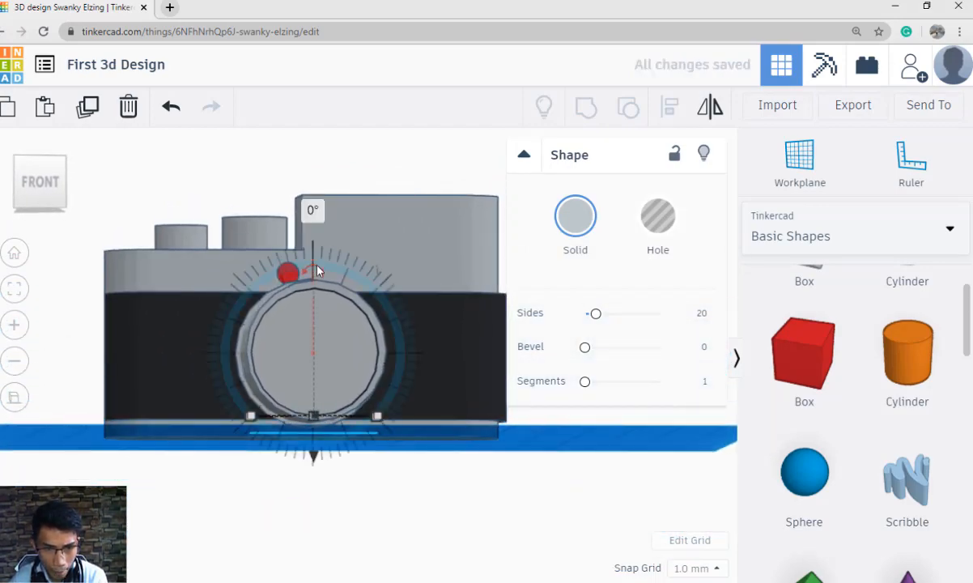
Set the front cylinder's width and height to 25 mm.
{"action": "right_click_drag", "start_coordinate": [377, 478], "coordinate": [385, 520]}
{"action": "scroll", "coordinate": [384, 518], "scroll_direction": "up", "scroll_amount": 2}
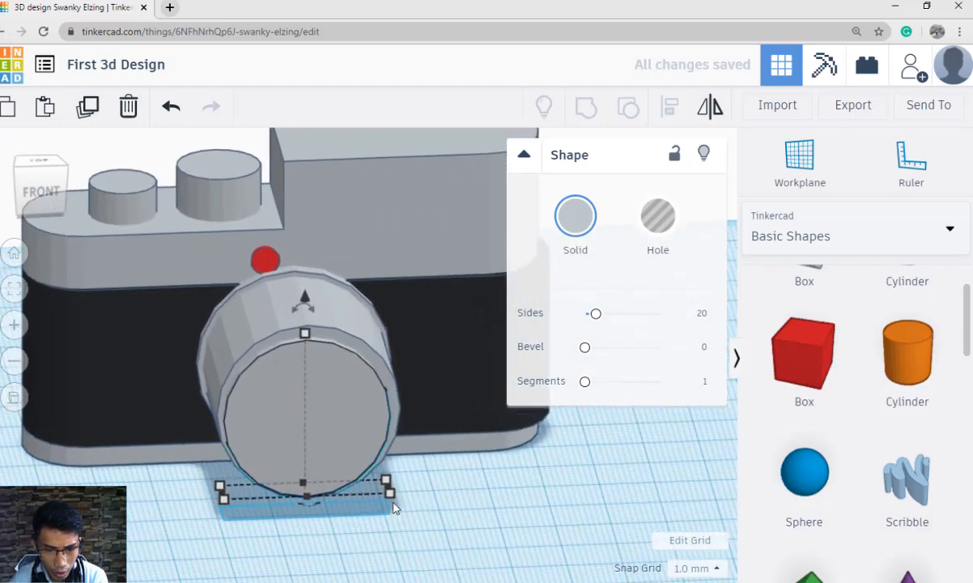
{"action": "mouse_move", "coordinate": [389, 492]}
{"action": "left_click", "coordinate": [318, 525]}
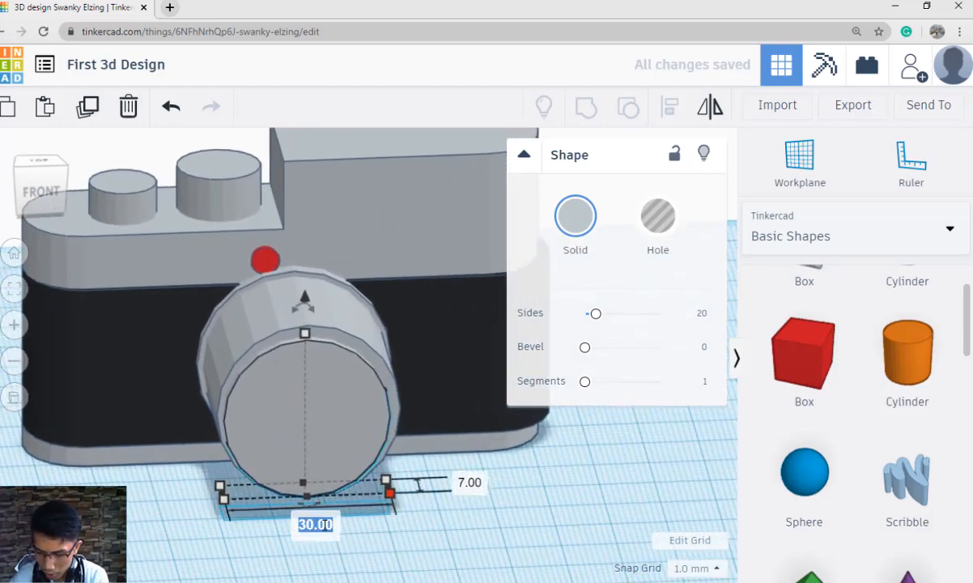
{"action": "type", "text": "25"}
{"action": "key", "text": "Return"}
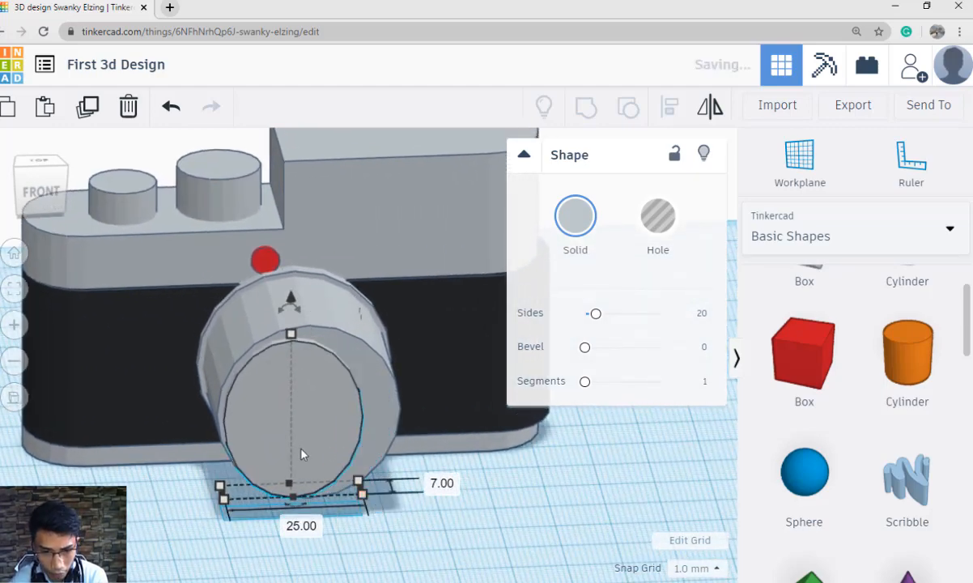
{"action": "mouse_move", "coordinate": [290, 333]}
{"action": "left_click", "coordinate": [373, 413]}
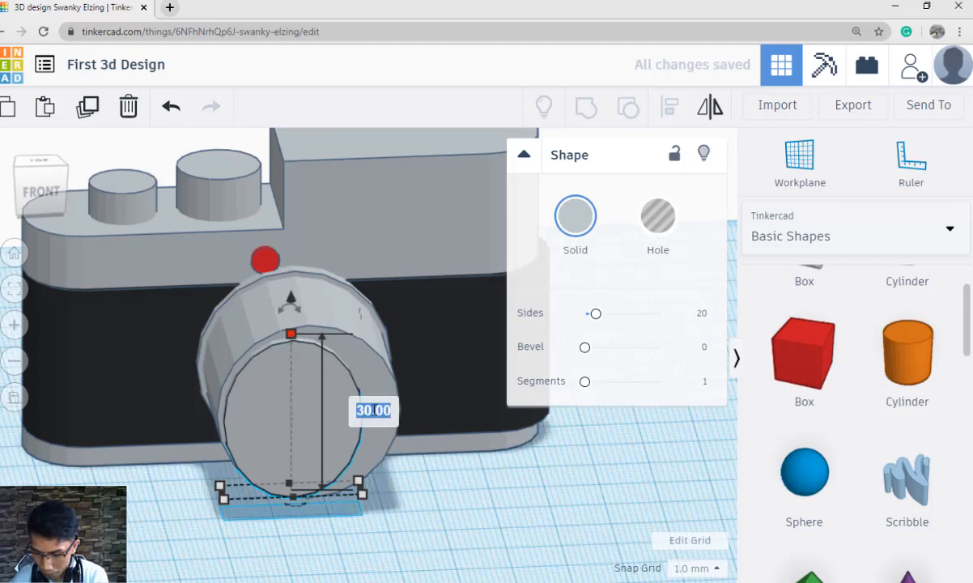
{"action": "type", "text": "25"}
{"action": "key", "text": "Return"}
Re-center the smaller front cylinder on the lens face, raising it by 3 mm.
{"action": "key", "text": "Right"}
{"action": "key", "text": "Right"}
{"action": "key", "text": "Right"}
{"action": "key", "text": "Right"}
{"action": "key", "text": "Right"}
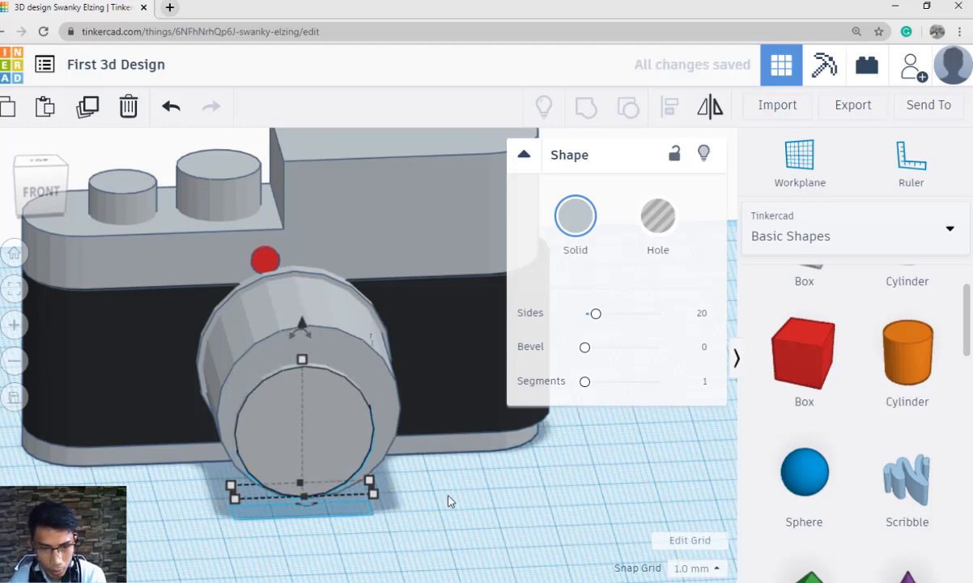
{"action": "key", "text": "Left"}
{"action": "key", "text": "Left"}
{"action": "right_click_drag", "start_coordinate": [456, 500], "coordinate": [455, 460]}
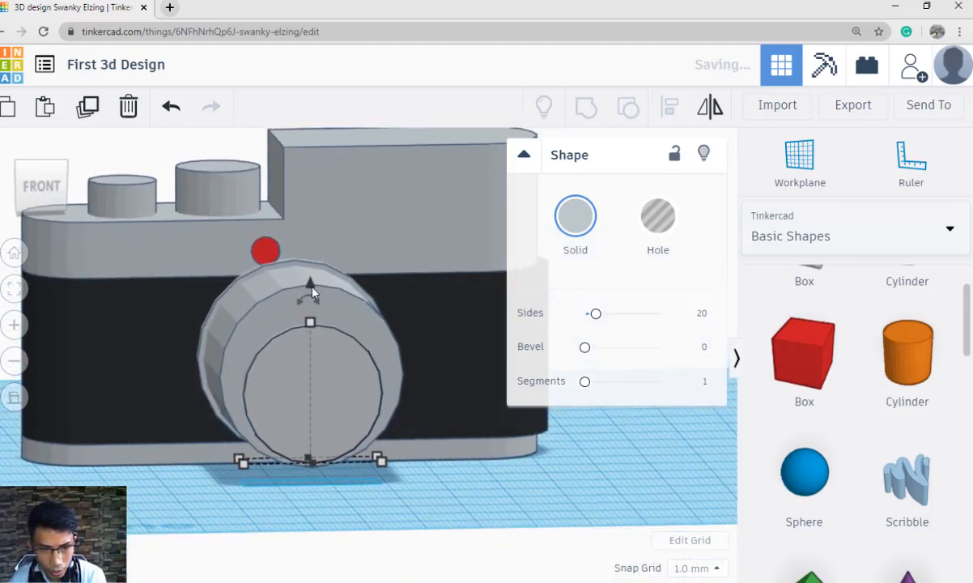
{"action": "left_click_drag", "start_coordinate": [310, 283], "coordinate": [312, 265]}
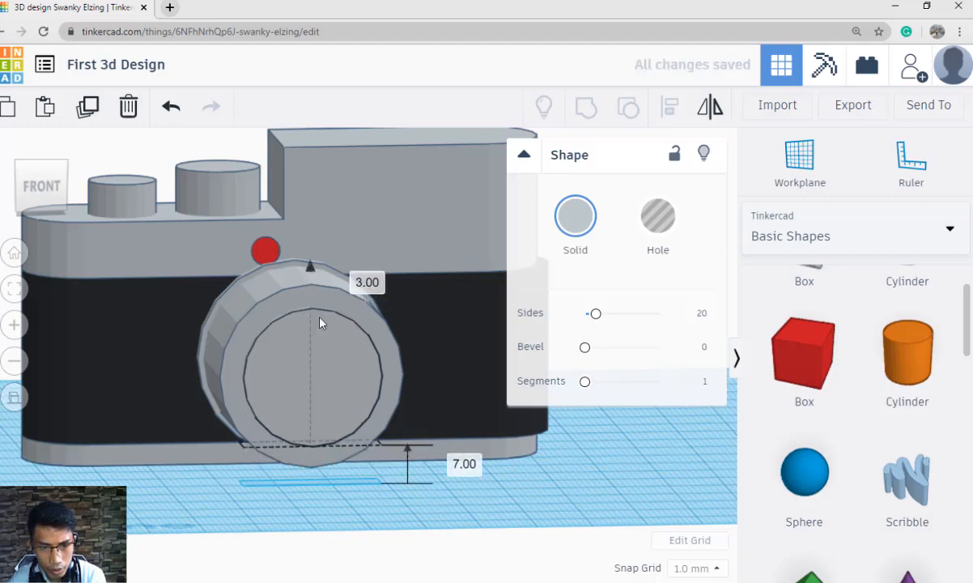
{"action": "mouse_move", "coordinate": [403, 427]}
{"action": "right_mouse_down"}
{"action": "mouse_move", "coordinate": [391, 402]}
{"action": "mouse_move", "coordinate": [394, 410]}
{"action": "right_mouse_up"}
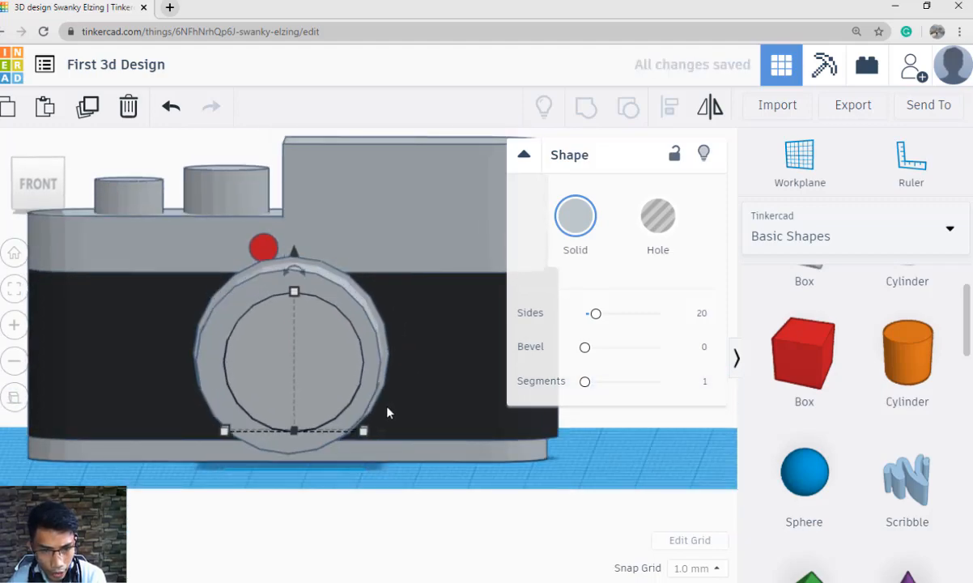
{"action": "left_click", "coordinate": [382, 481]}
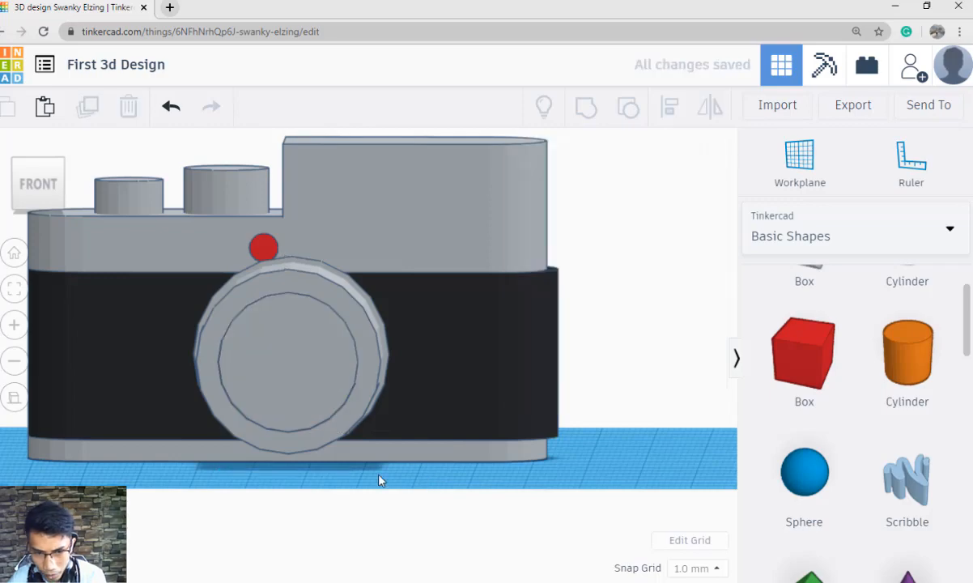
Extend the front cylinder's depth to 14 mm so it sticks out of the lens.
{"action": "right_click_drag", "start_coordinate": [382, 481], "coordinate": [352, 452]}
{"action": "left_click", "coordinate": [352, 452]}
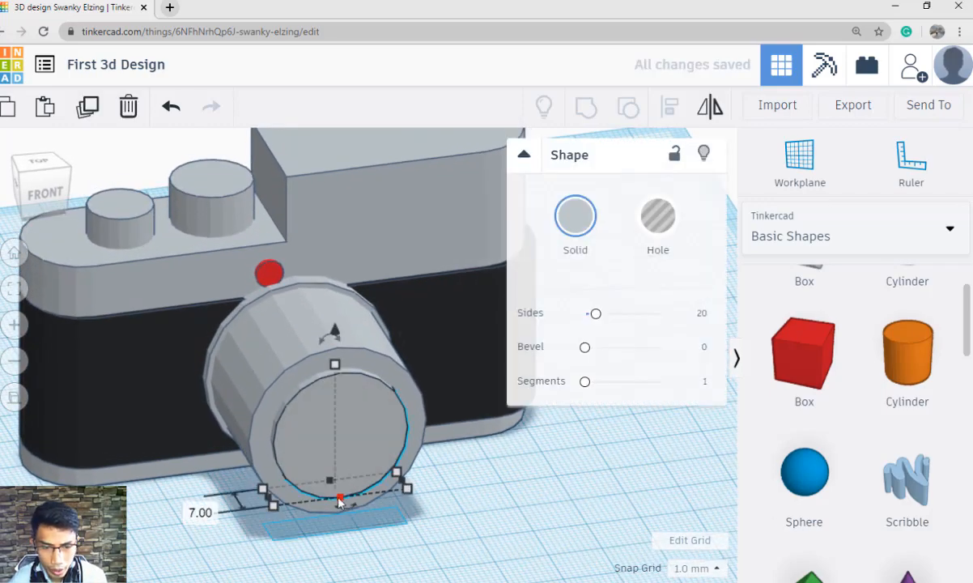
{"action": "left_click_drag", "start_coordinate": [341, 501], "coordinate": [349, 523]}
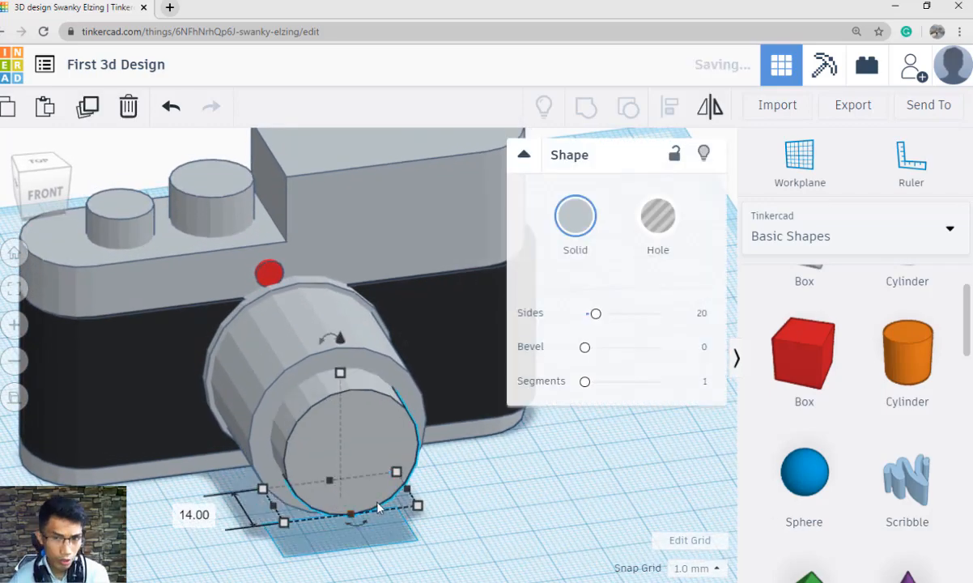
Turn the front cylinder into a hole and group it with the longer lens cylinder to hollow the lens front.
{"action": "left_click", "coordinate": [657, 216]}
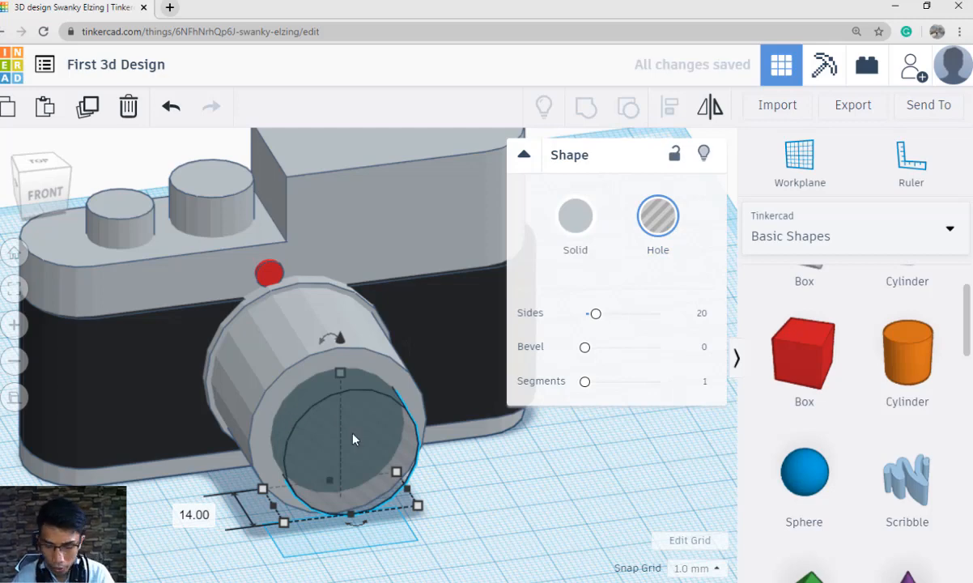
{"action": "left_click", "coordinate": [286, 371], "text": "shift"}
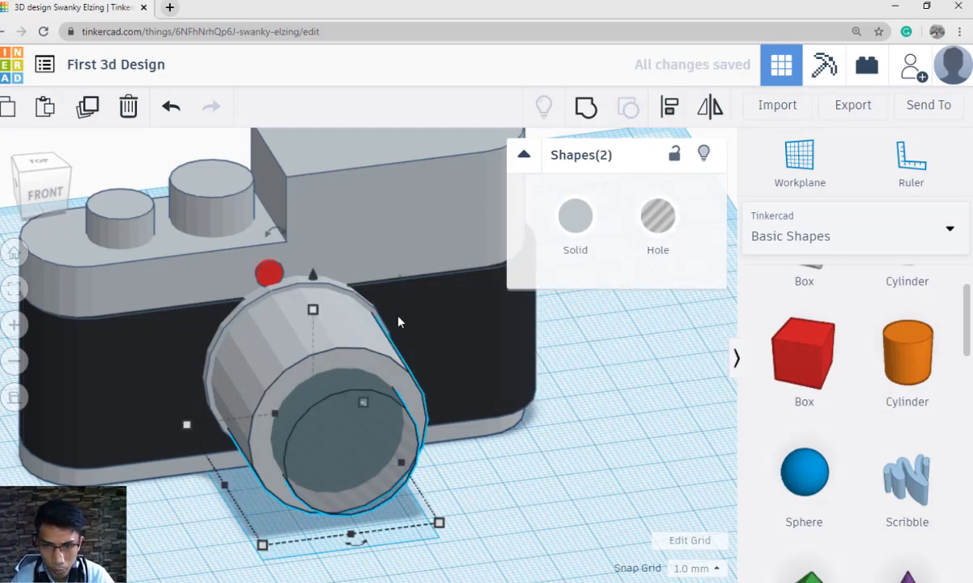
{"action": "left_click", "coordinate": [587, 108]}
{"action": "left_click", "coordinate": [613, 435]}
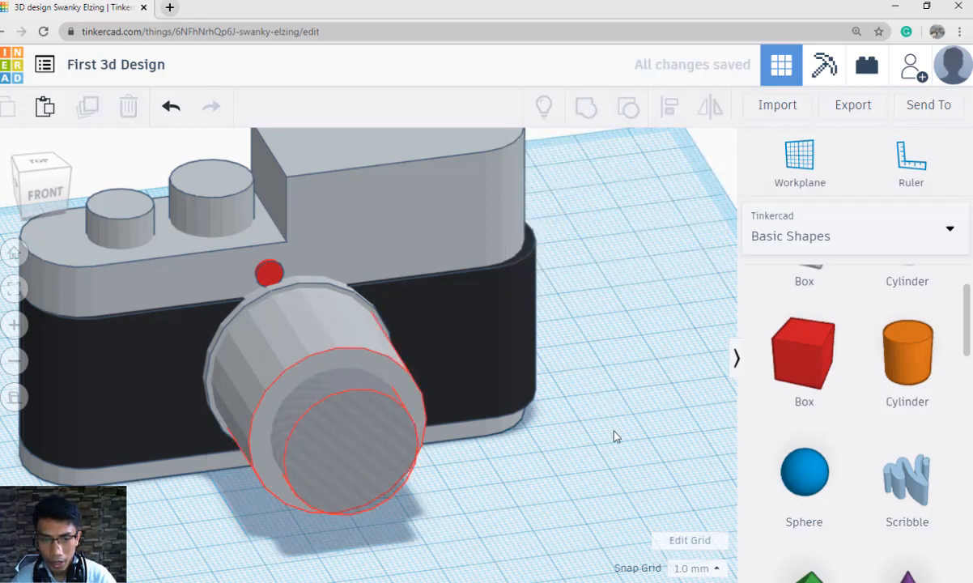
Examine the recessed lens front and compare it with the sample image.
{"action": "right_click_drag", "start_coordinate": [580, 494], "coordinate": [430, 477]}
{"action": "scroll", "coordinate": [430, 476], "scroll_direction": "up", "scroll_amount": 3}
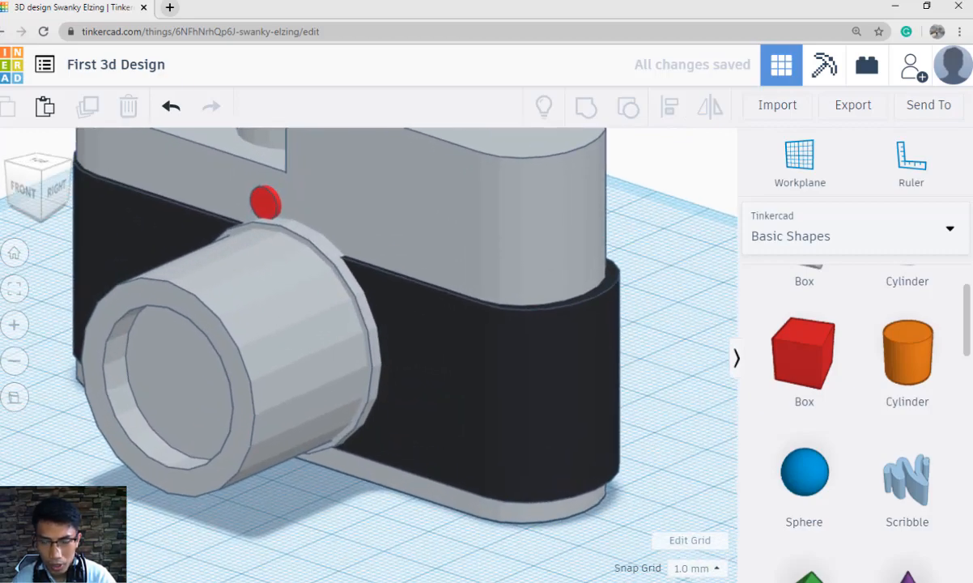
{"action": "mouse_move", "coordinate": [338, 582]}
{"action": "left_click", "coordinate": [338, 534]}
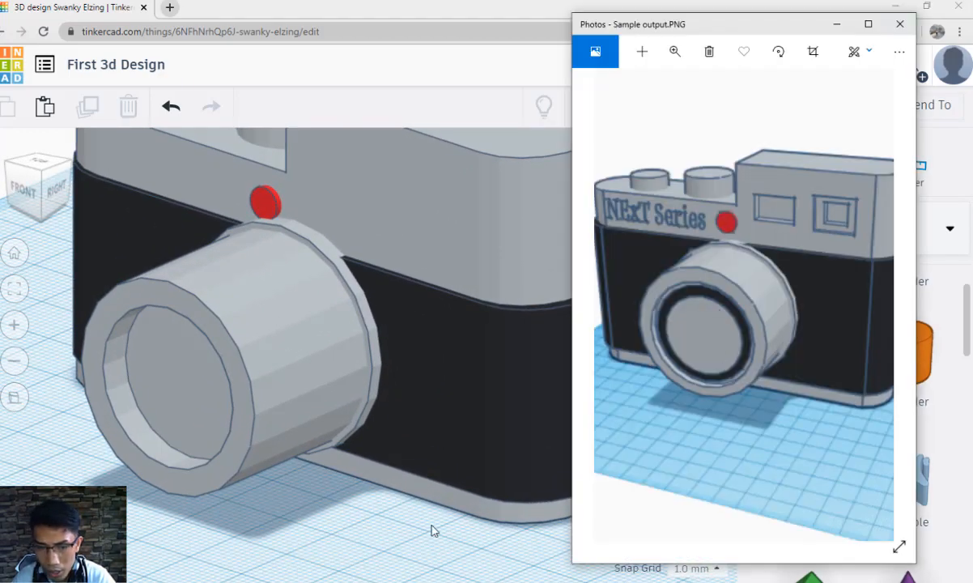
{"action": "left_click", "coordinate": [432, 530]}
{"action": "scroll", "coordinate": [430, 530], "scroll_direction": "down", "scroll_amount": 4}
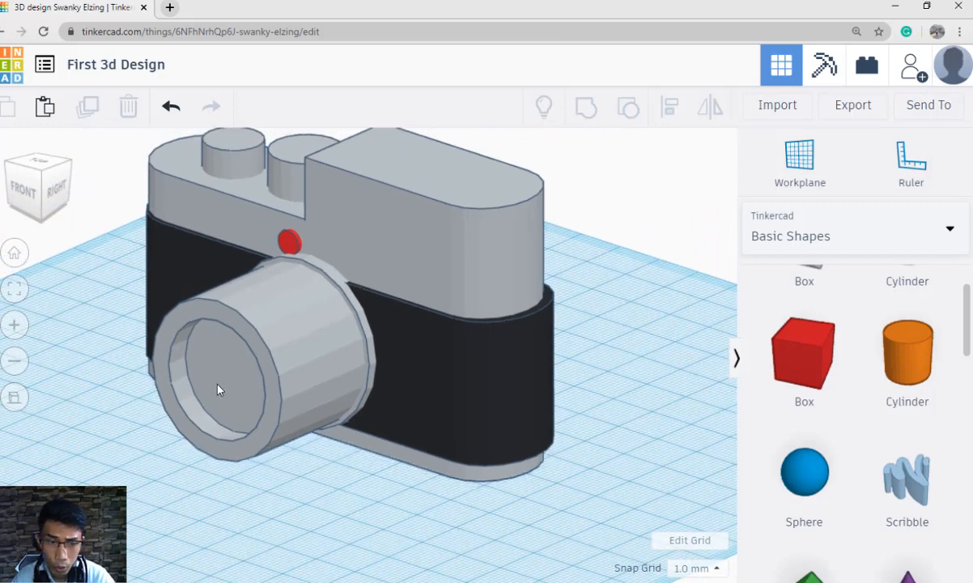
{"action": "left_click", "coordinate": [219, 389]}
{"action": "scroll", "coordinate": [229, 386], "scroll_direction": "down", "scroll_amount": 1}
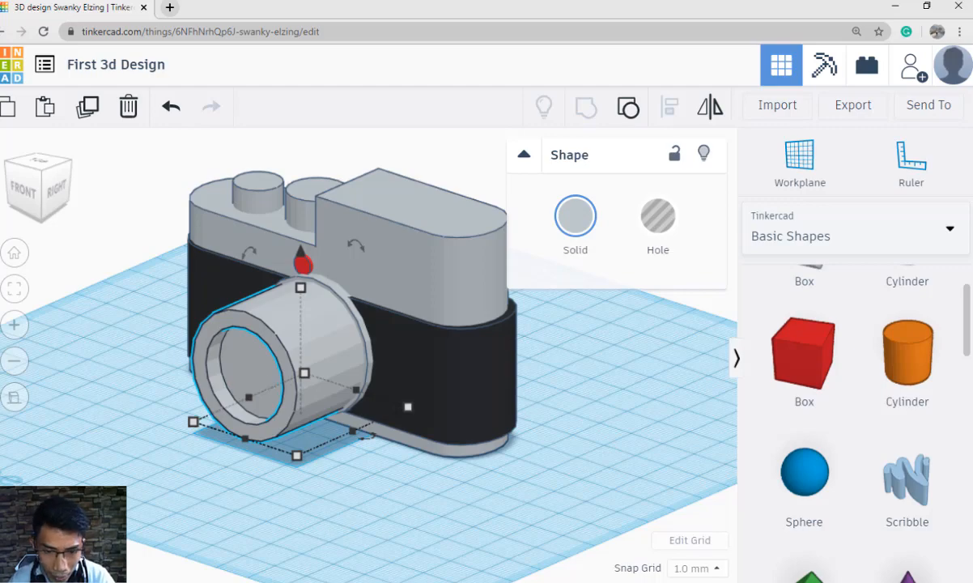
{"action": "key", "text": "alt+Tab"}
{"action": "key", "text": "alt+Tab"}
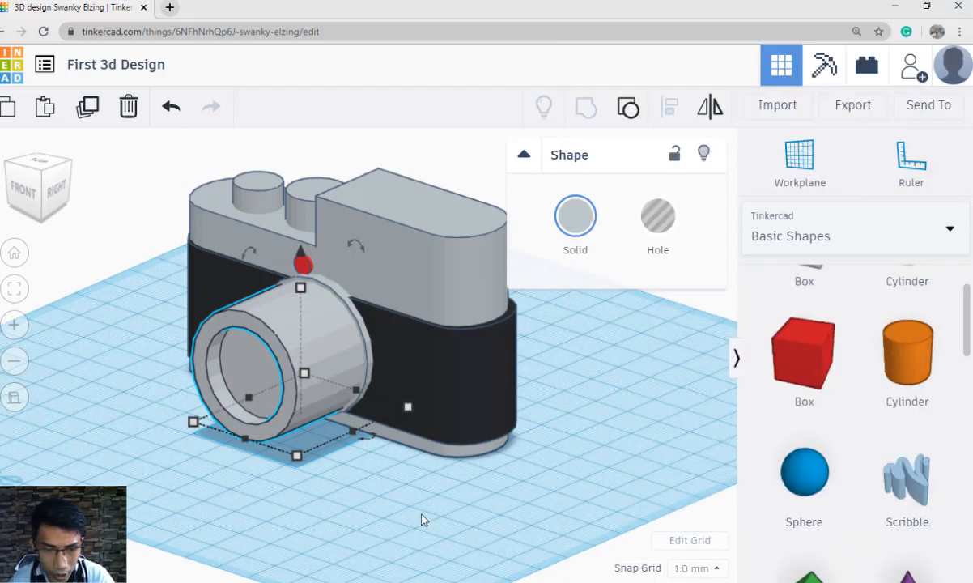
{"action": "left_click", "coordinate": [429, 518]}
{"action": "right_click_drag", "start_coordinate": [430, 518], "coordinate": [519, 466]}
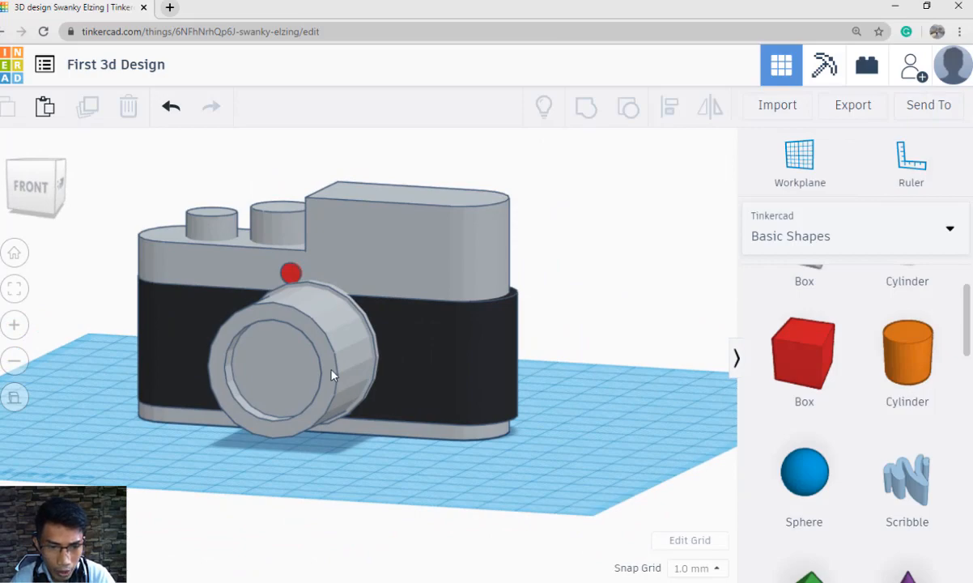
Duplicate the hollowed lens and reduce the copy's depth to 2 mm in front of the original.
{"action": "left_click", "coordinate": [310, 345]}
{"action": "right_click_drag", "start_coordinate": [344, 409], "coordinate": [293, 283]}
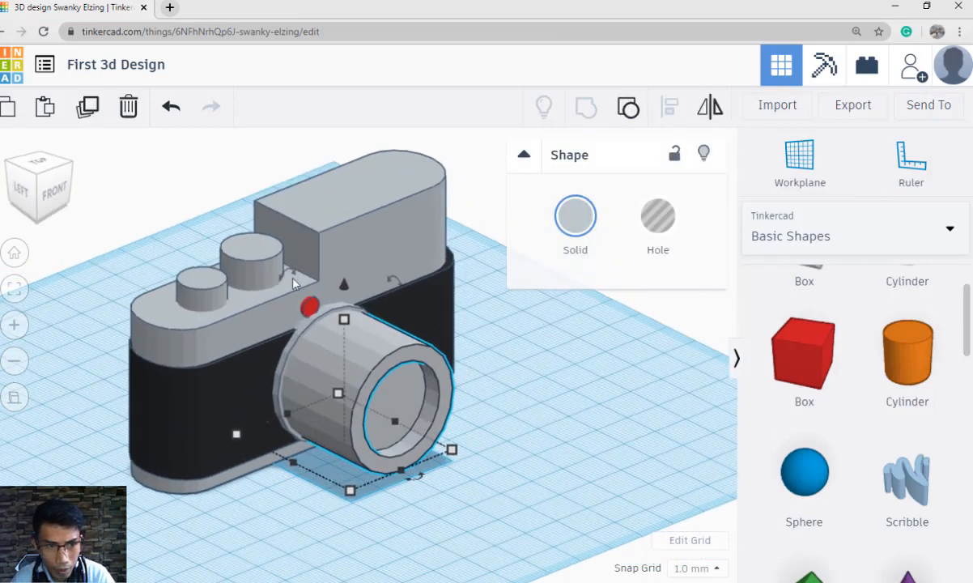
{"action": "left_click", "coordinate": [88, 107]}
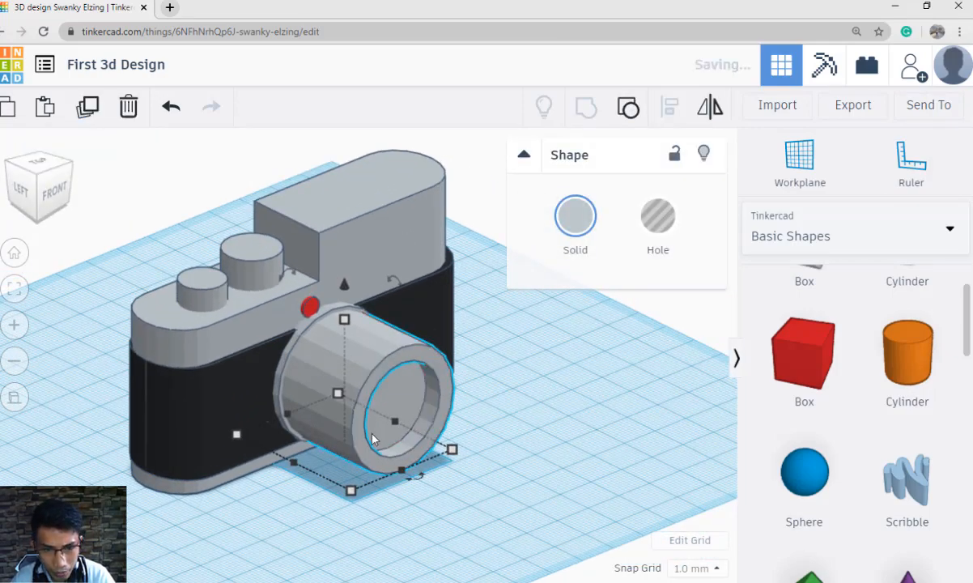
{"action": "left_click_drag", "start_coordinate": [403, 443], "coordinate": [449, 486]}
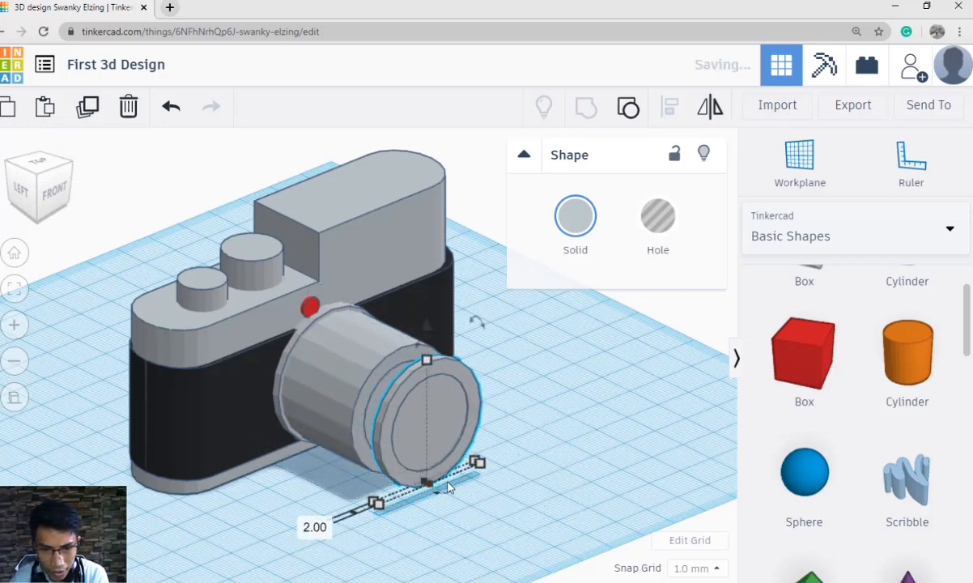
Resize the 2 mm deep lens copy to 23 mm wide and 23 mm high.
{"action": "right_click_drag", "start_coordinate": [510, 492], "coordinate": [453, 478]}
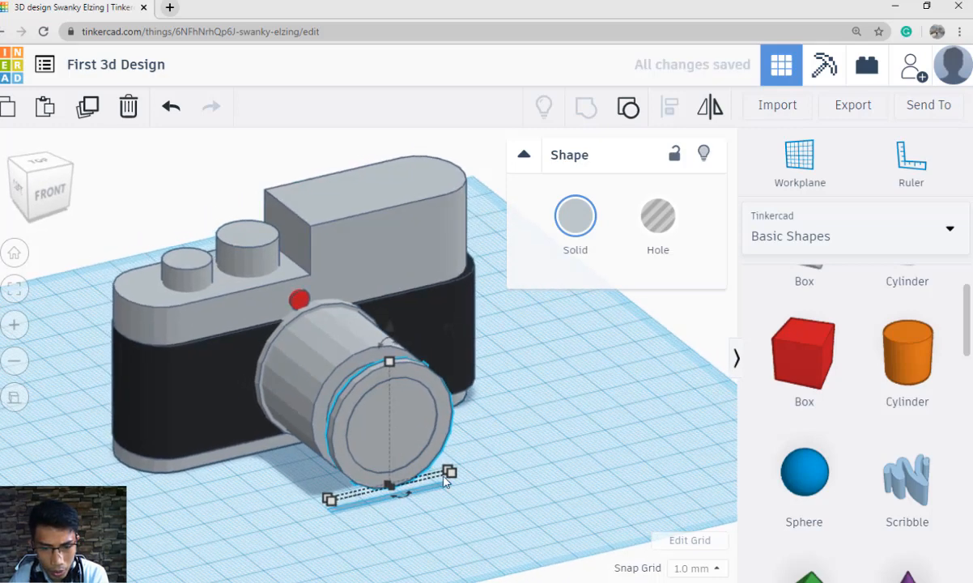
{"action": "left_click", "coordinate": [431, 520]}
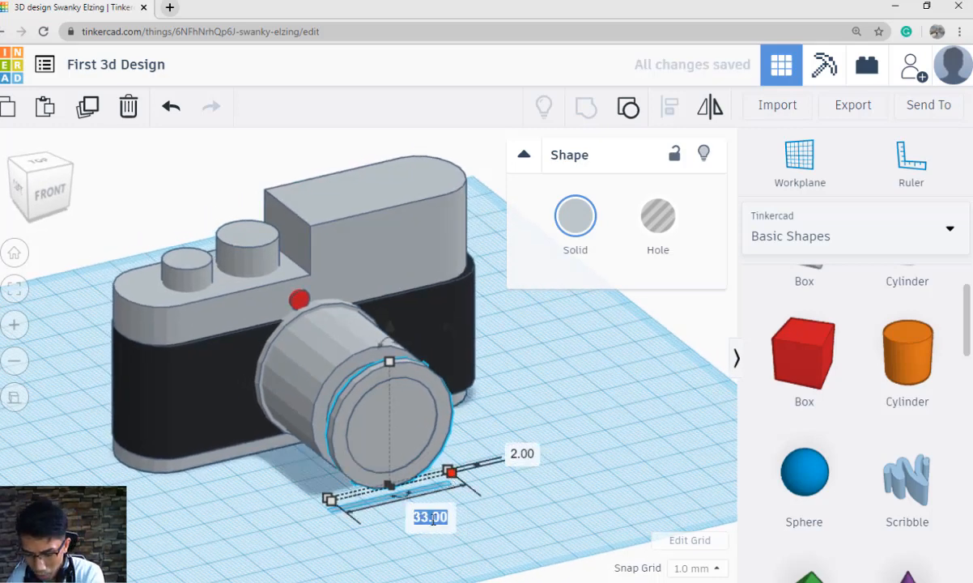
{"action": "type", "text": "2"}
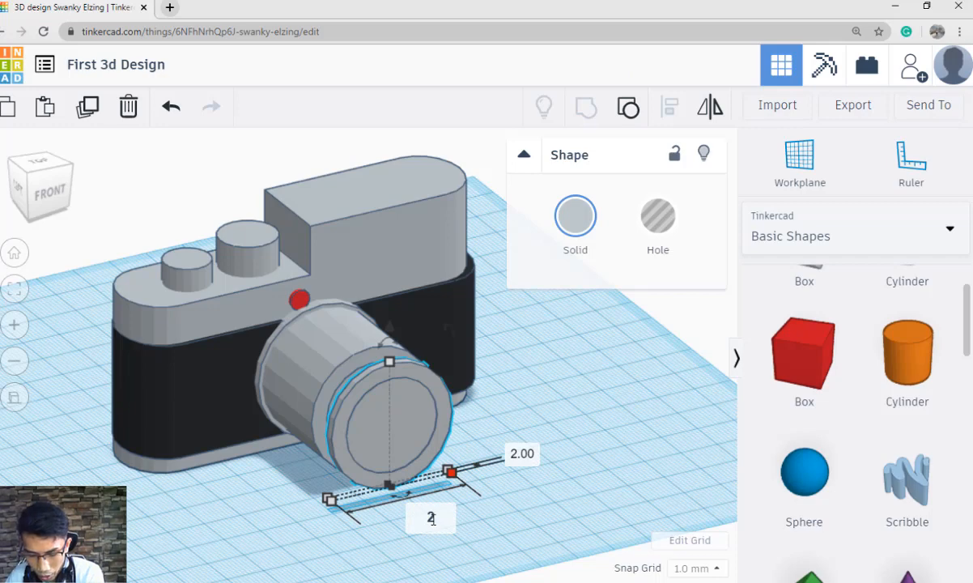
{"action": "type", "text": "3"}
{"action": "key", "text": "Return"}
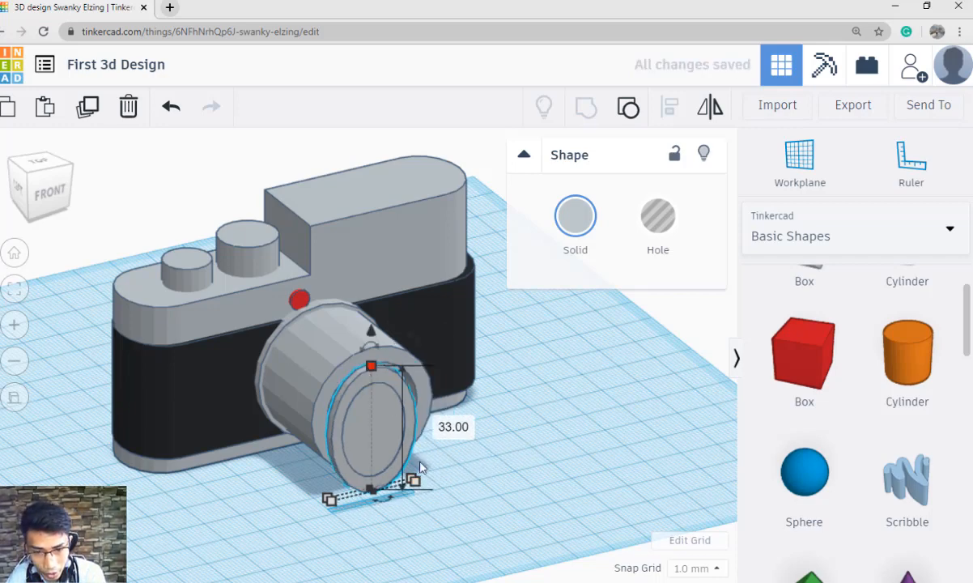
{"action": "left_click", "coordinate": [454, 426]}
{"action": "type", "text": "23"}
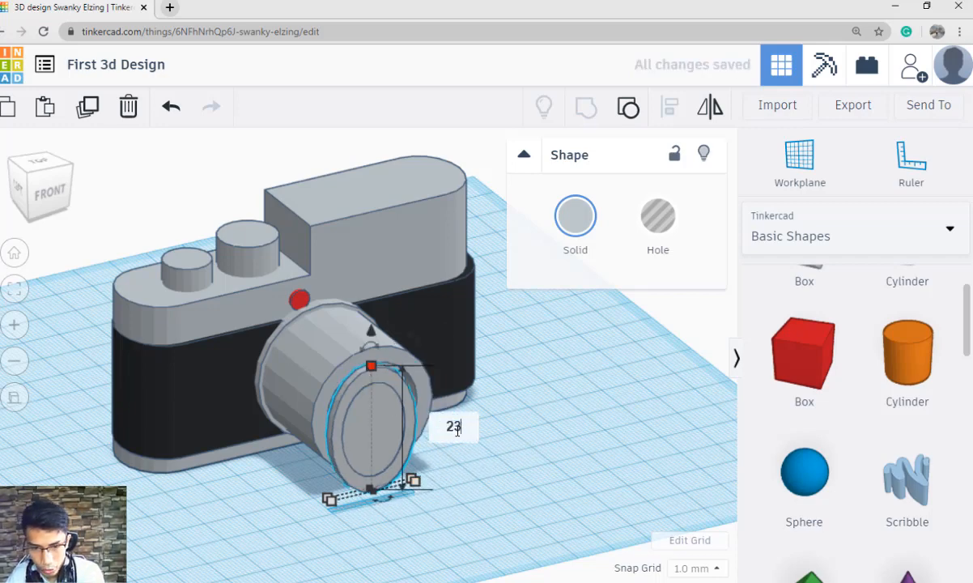
{"action": "key", "text": "Return"}
Center the 23 mm copy on the lens, shifting it sideways and raising it 5 mm to 8 mm above the workplane.
{"action": "left_click", "coordinate": [522, 483]}
{"action": "right_click_drag", "start_coordinate": [521, 483], "coordinate": [460, 448]}
{"action": "left_click", "coordinate": [362, 471]}
{"action": "key", "text": "Right"}
{"action": "key", "text": "Right"}
{"action": "key", "text": "Right"}
{"action": "key", "text": "Right"}
{"action": "key", "text": "Right"}
{"action": "key", "text": "Right"}
{"action": "key", "text": "Right"}
{"action": "key", "text": "Right"}
{"action": "key", "text": "Right"}
{"action": "key", "text": "Left"}
{"action": "key", "text": "Left"}
{"action": "key", "text": "Left"}
{"action": "key", "text": "Left"}
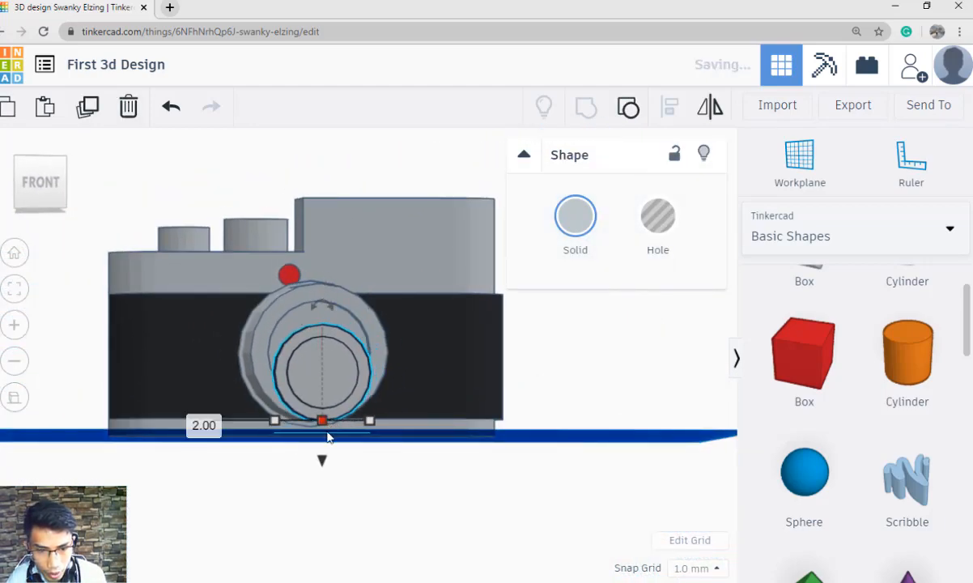
{"action": "left_click_drag", "start_coordinate": [321, 462], "coordinate": [325, 444]}
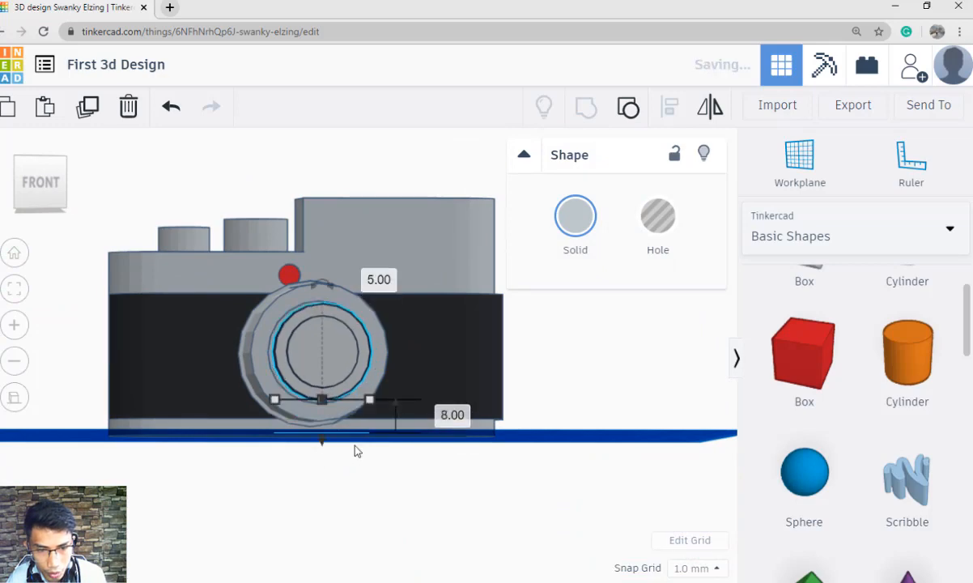
Adjust the 23 mm disc's depth by nudging it forward so it sits inside the recessed lens front.
{"action": "right_click_drag", "start_coordinate": [356, 451], "coordinate": [341, 461]}
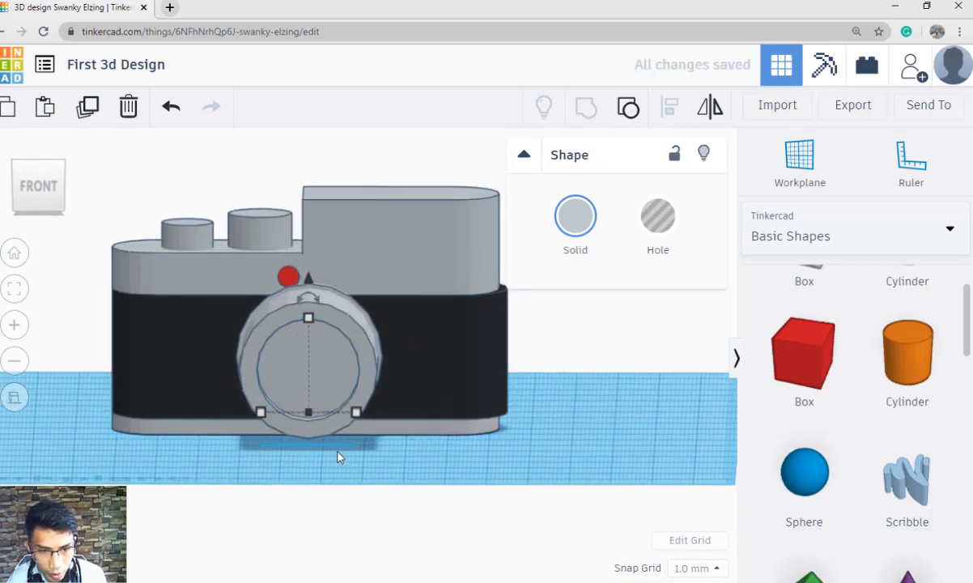
{"action": "key", "text": "Down"}
{"action": "key", "text": "Down"}
{"action": "key", "text": "Down"}
{"action": "key", "text": "Down"}
{"action": "key", "text": "Down"}
{"action": "right_click_drag", "start_coordinate": [342, 456], "coordinate": [342, 442]}
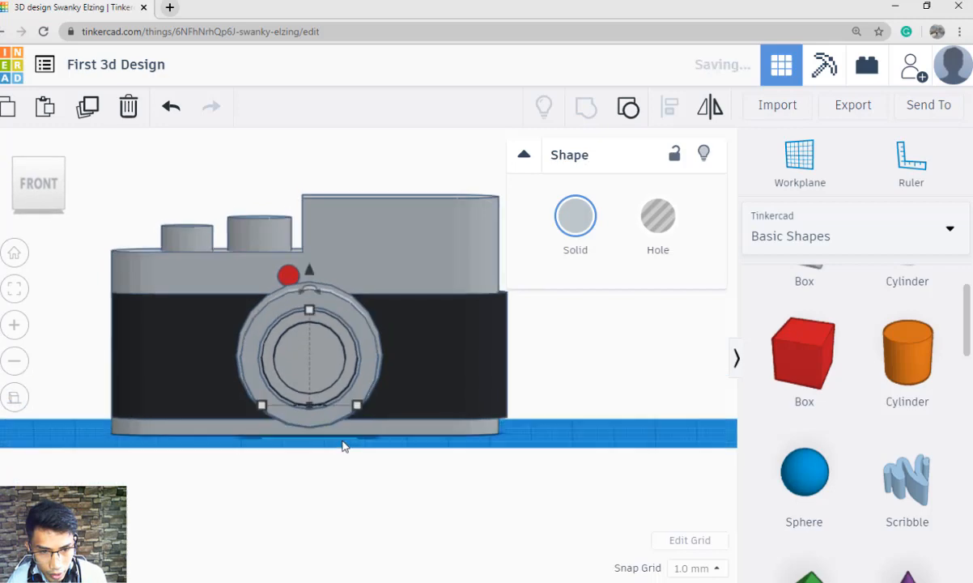
{"action": "left_click", "coordinate": [311, 272]}
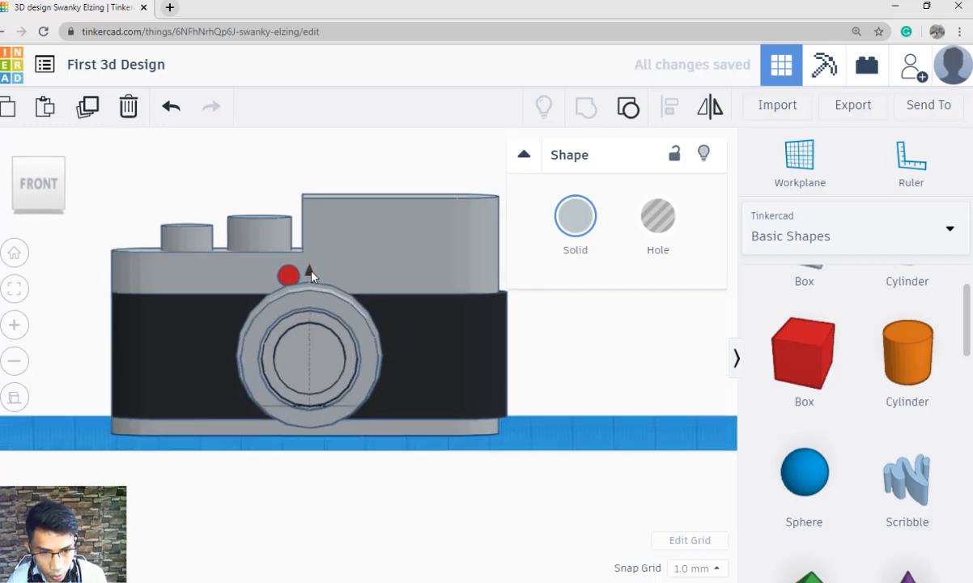
{"action": "left_click", "coordinate": [305, 477]}
{"action": "scroll", "coordinate": [341, 387], "scroll_direction": "up", "scroll_amount": 2}
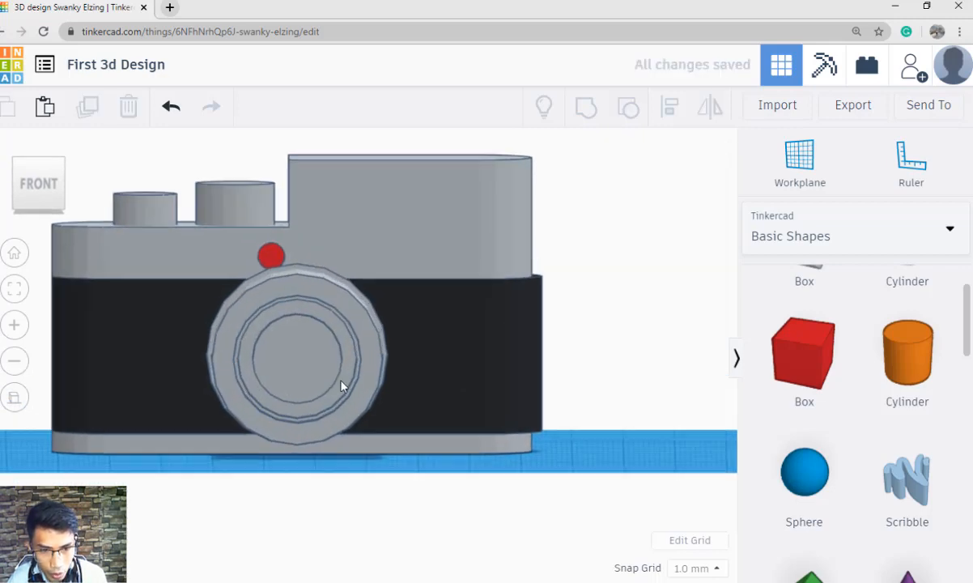
Colour the 23 mm disc inside the lens black.
{"action": "left_click", "coordinate": [341, 387]}
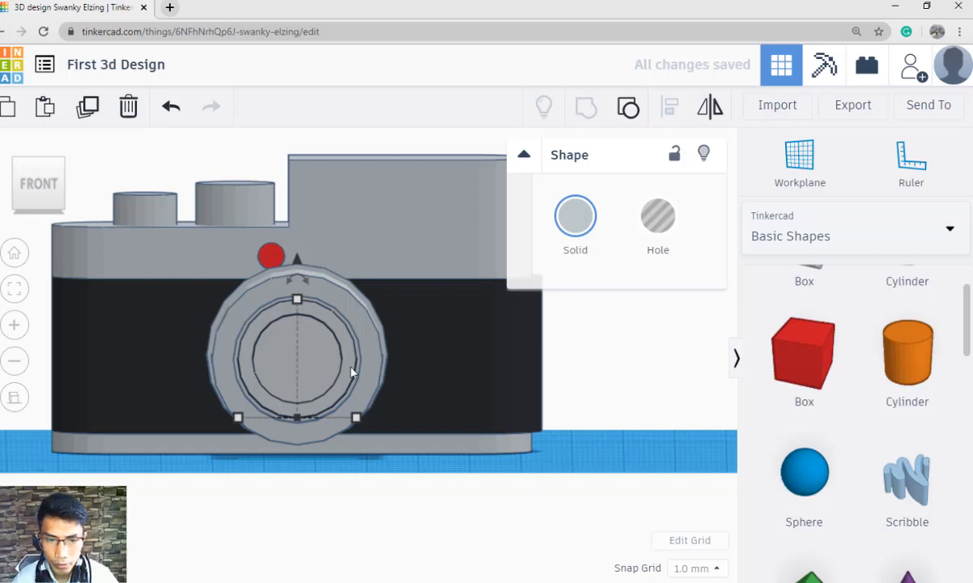
{"action": "left_click", "coordinate": [557, 234]}
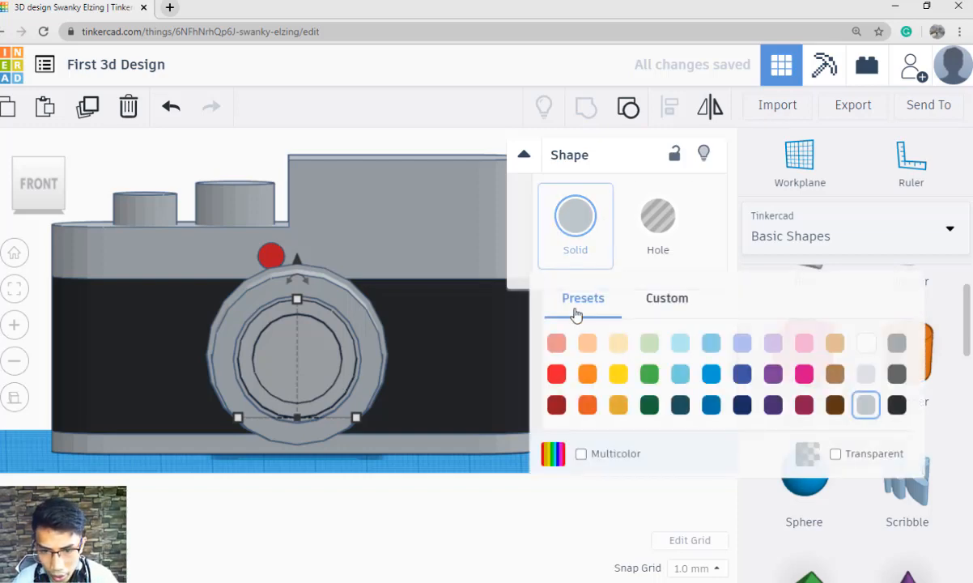
{"action": "left_click", "coordinate": [557, 405]}
{"action": "left_click", "coordinate": [578, 257]}
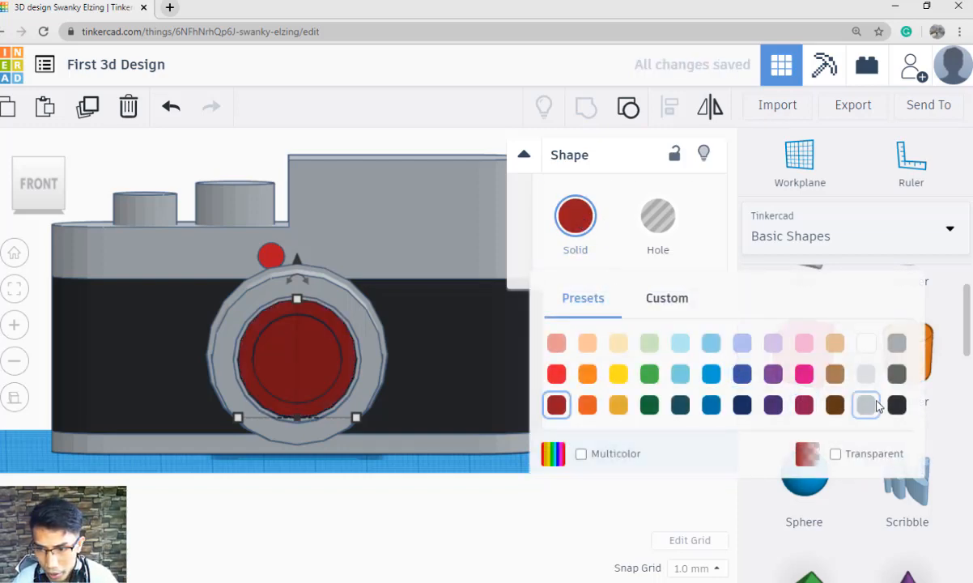
{"action": "left_click", "coordinate": [897, 405]}
{"action": "left_click", "coordinate": [482, 429]}
{"action": "scroll", "coordinate": [487, 466], "scroll_direction": "up", "scroll_amount": 2}
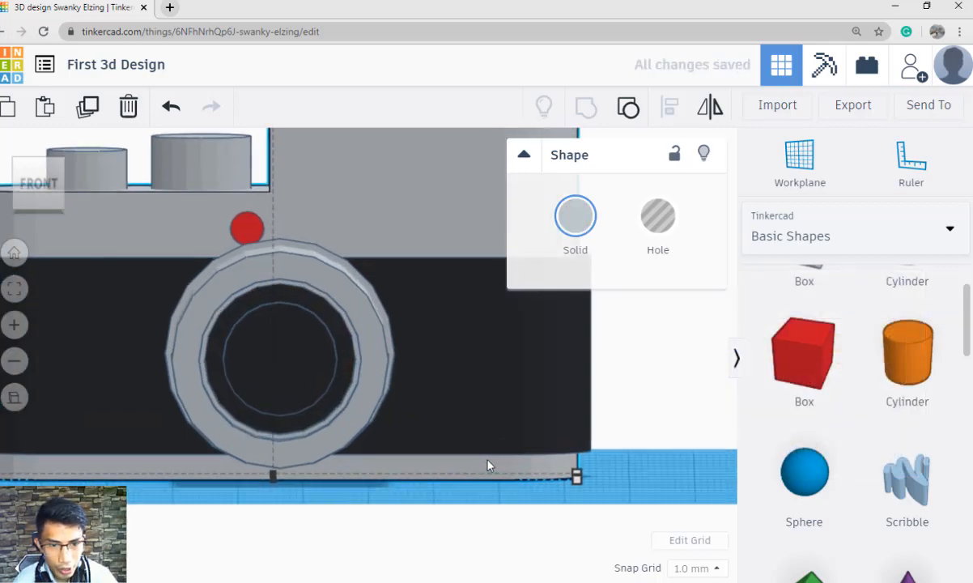
Examine the black disc in the lens front and compare it with the sample image.
{"action": "scroll", "coordinate": [487, 466], "scroll_direction": "down", "scroll_amount": 2}
{"action": "right_click_drag", "start_coordinate": [422, 465], "coordinate": [471, 468]}
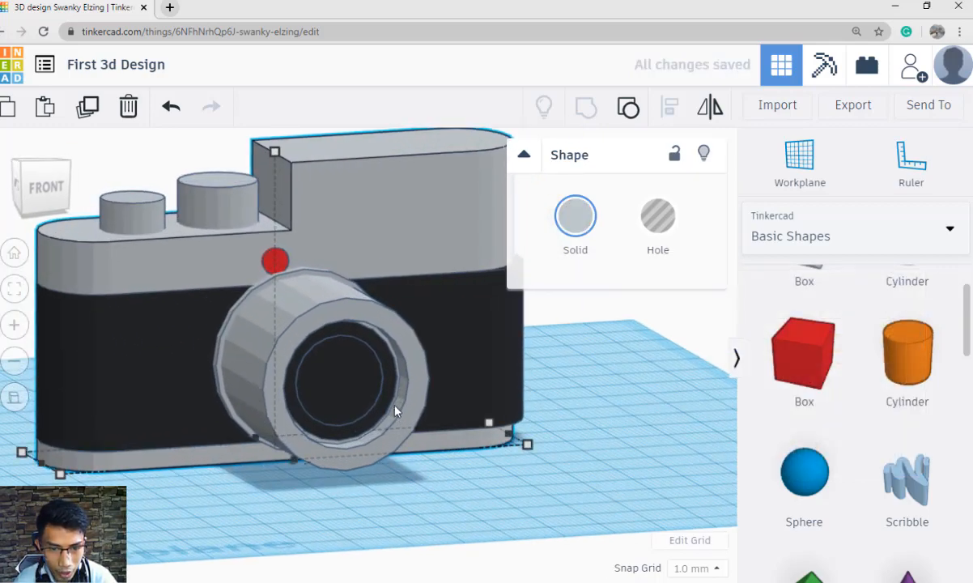
{"action": "left_click", "coordinate": [373, 391]}
{"action": "left_click", "coordinate": [491, 489]}
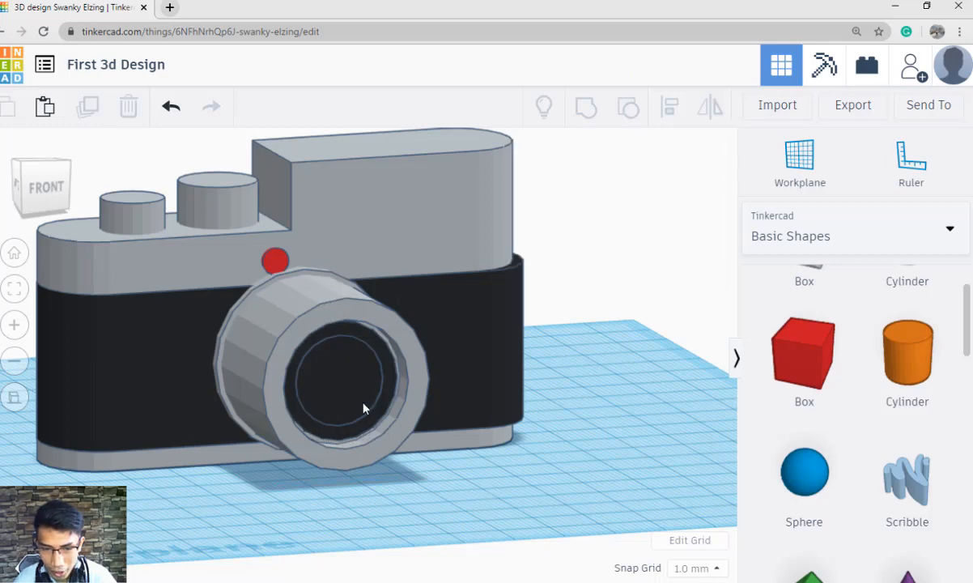
{"action": "key", "text": "ctrl+z"}
{"action": "key", "text": "ctrl+z"}
{"action": "key", "text": "ctrl+y"}
{"action": "key", "text": "ctrl+y"}
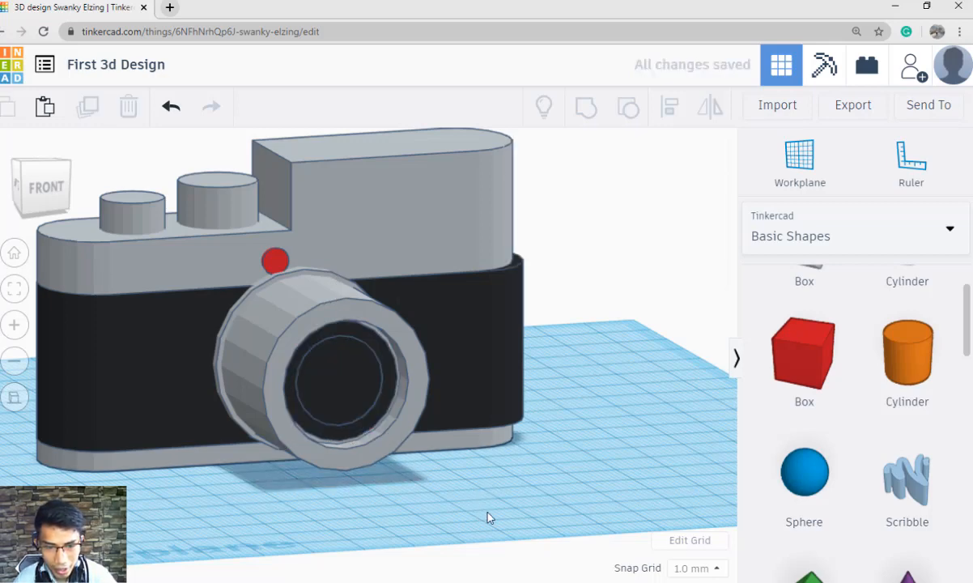
{"action": "key", "text": "alt+Tab"}
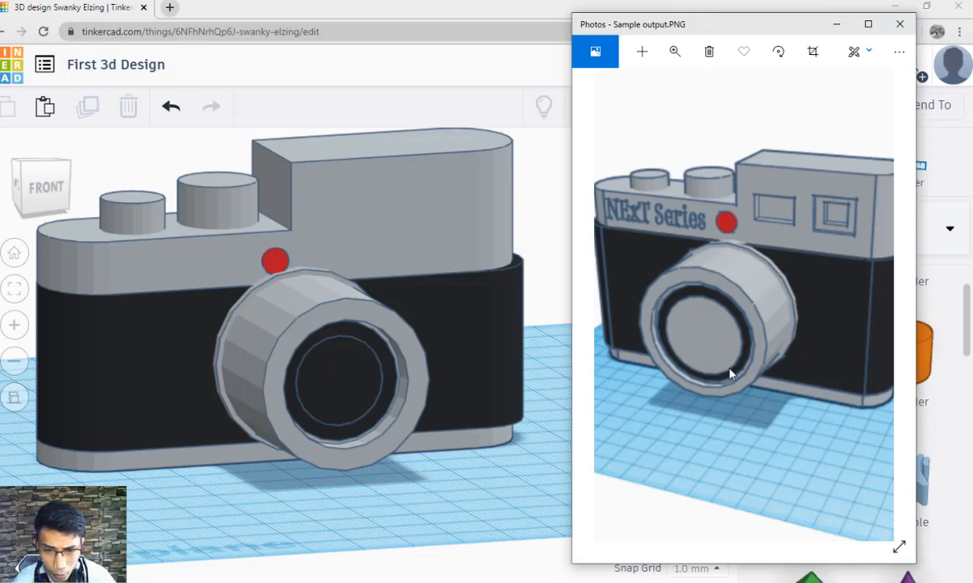
{"action": "key", "text": "alt+Tab"}
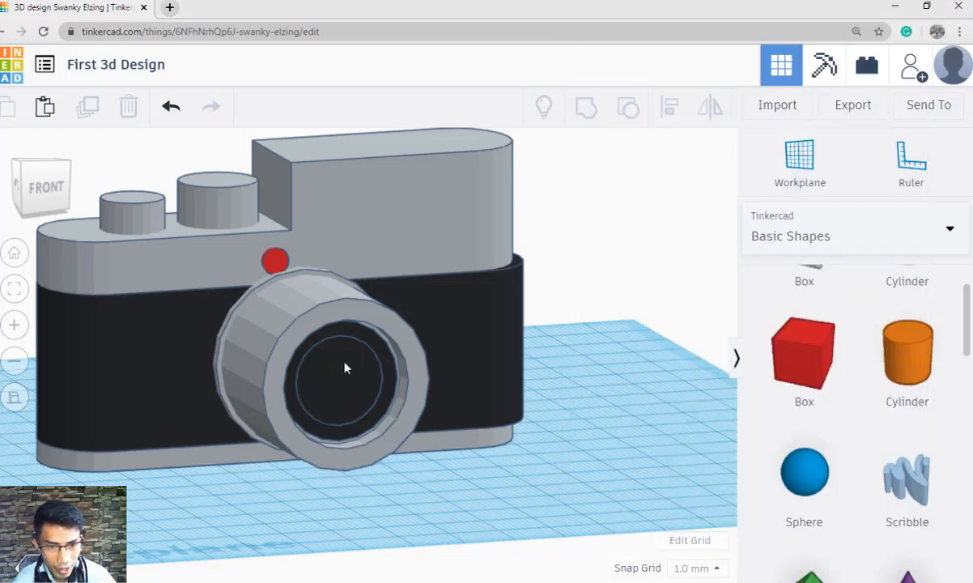
Duplicate the black lens disc and move the copy forward in front of the original.
{"action": "left_click", "coordinate": [344, 369]}
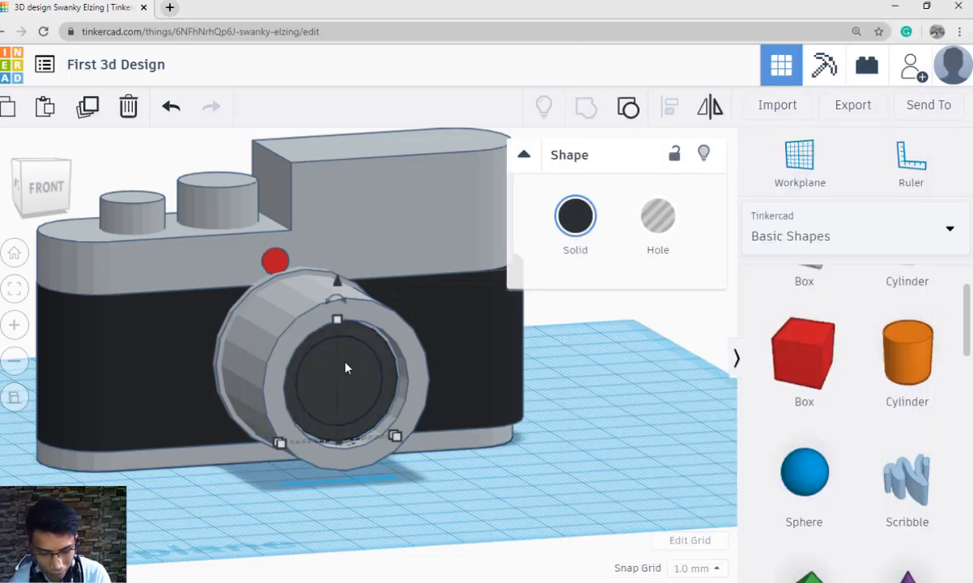
{"action": "left_click", "coordinate": [87, 106]}
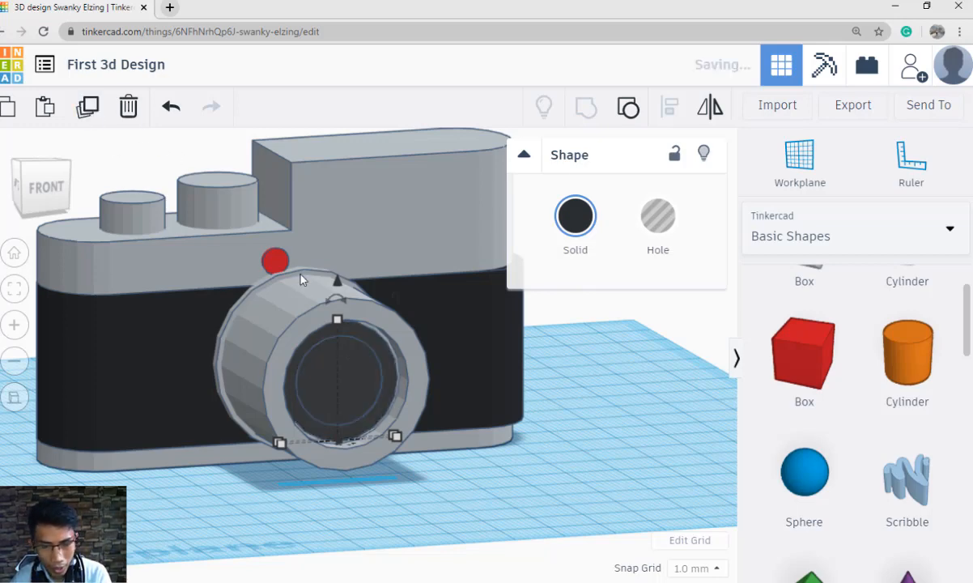
{"action": "key", "text": "Down"}
{"action": "key", "text": "Down"}
{"action": "key", "text": "Down"}
{"action": "key", "text": "Down"}
{"action": "key", "text": "Down"}
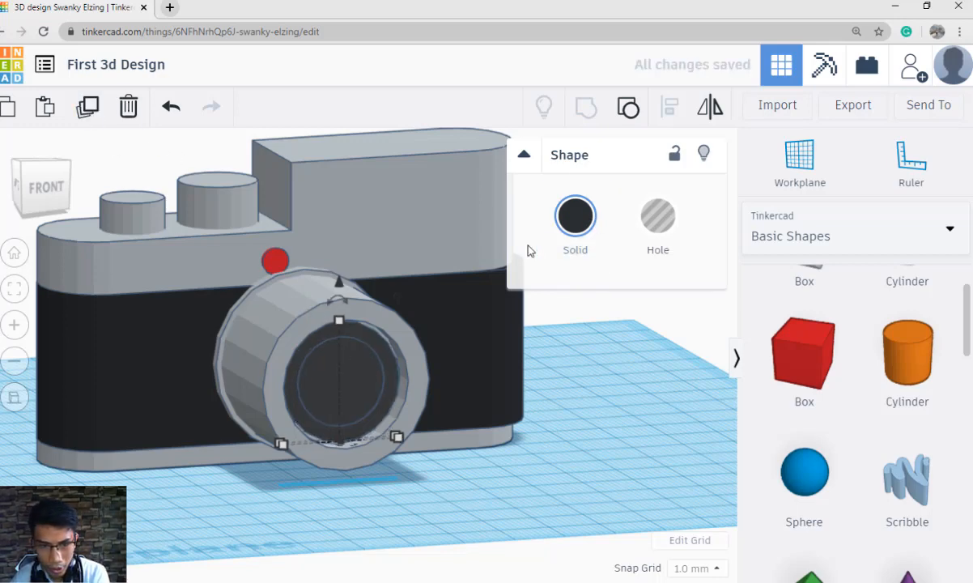
{"action": "key", "text": "Down"}
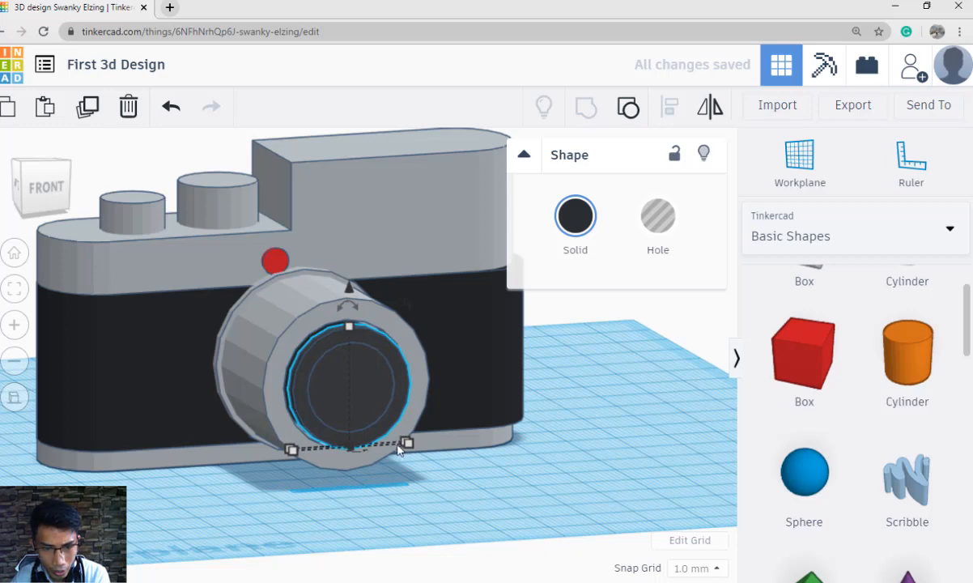
Resize the front disc copy to 20 mm wide and 20 mm high and colour it light gray.
{"action": "mouse_move", "coordinate": [407, 444]}
{"action": "left_click", "coordinate": [376, 461]}
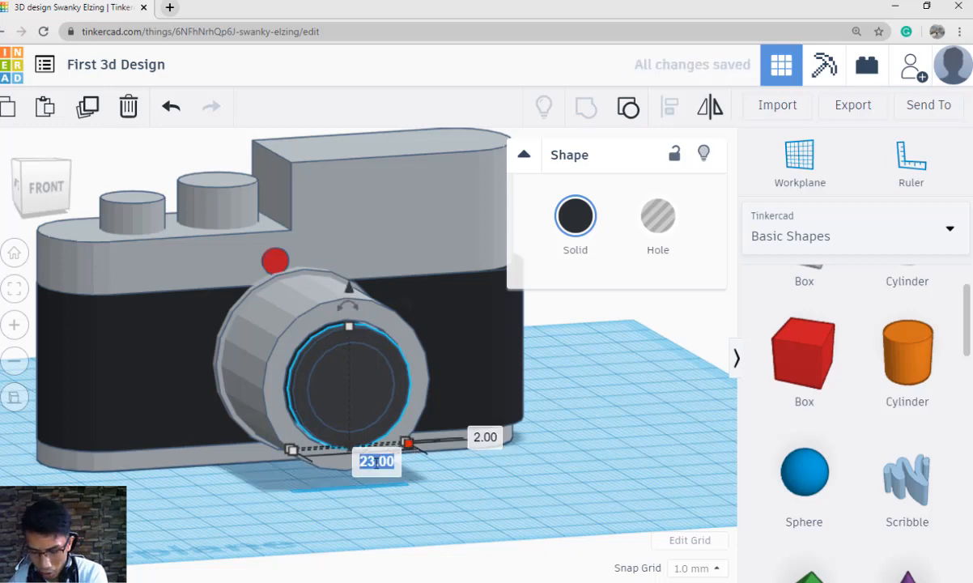
{"action": "type", "text": "20"}
{"action": "key", "text": "Return"}
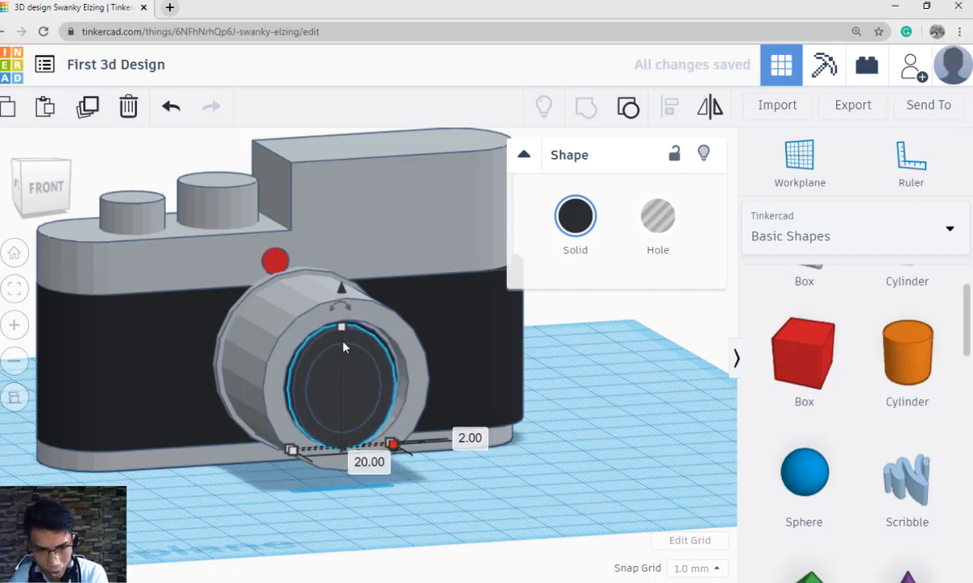
{"action": "left_click", "coordinate": [424, 386]}
{"action": "type", "text": "20"}
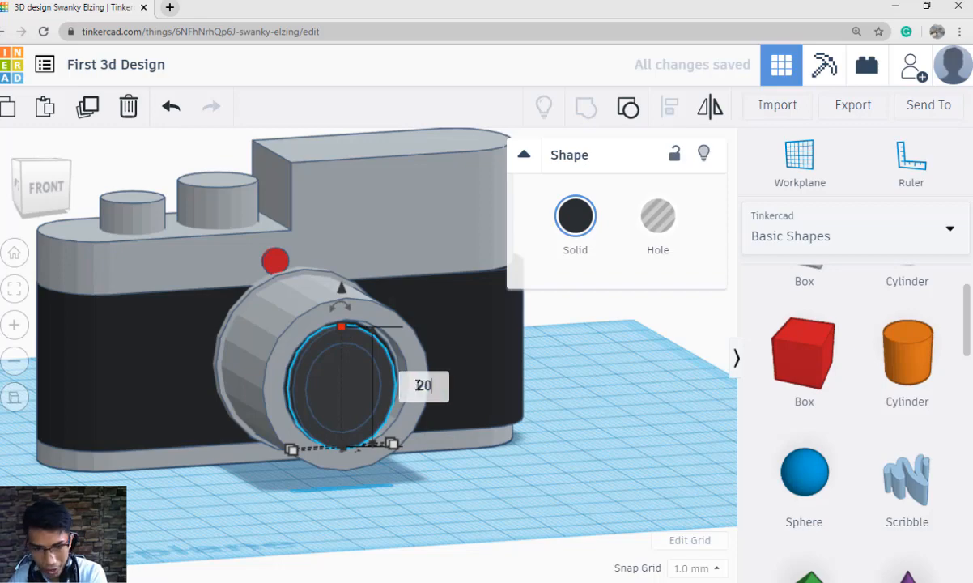
{"action": "key", "text": "Return"}
{"action": "left_click", "coordinate": [575, 216]}
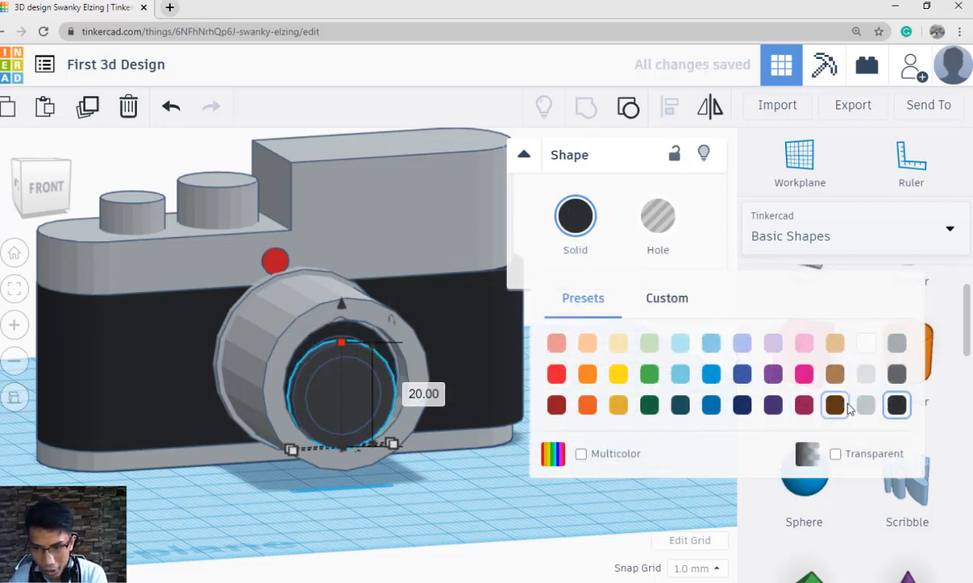
{"action": "left_click", "coordinate": [871, 410]}
Center the gray 20 mm disc within the black disc, raising it 1 mm to 10 mm above the workplane.
{"action": "right_click_drag", "start_coordinate": [555, 478], "coordinate": [446, 430]}
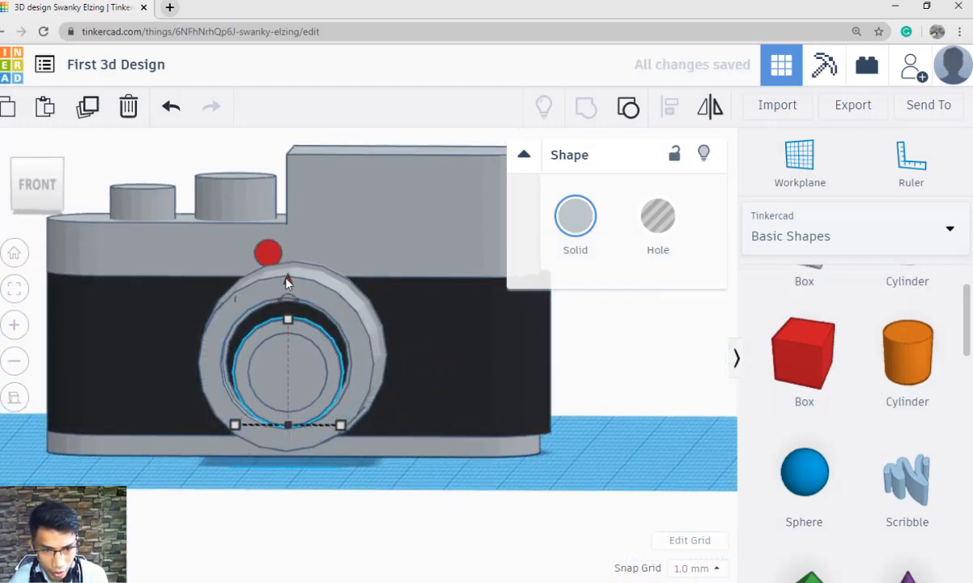
{"action": "key", "text": "Left"}
{"action": "key", "text": "Up"}
{"action": "key", "text": "Up"}
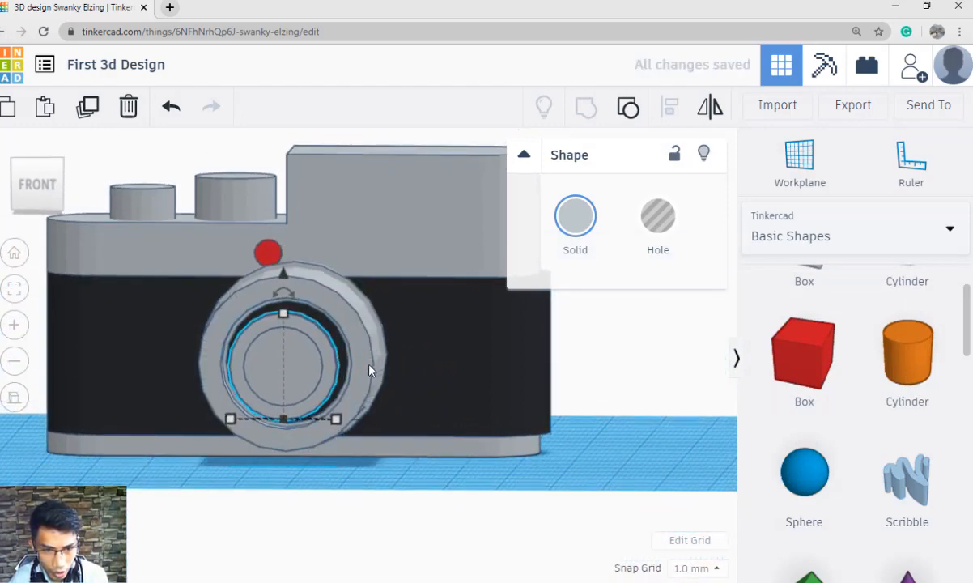
{"action": "key", "text": "Down"}
{"action": "key", "text": "Right"}
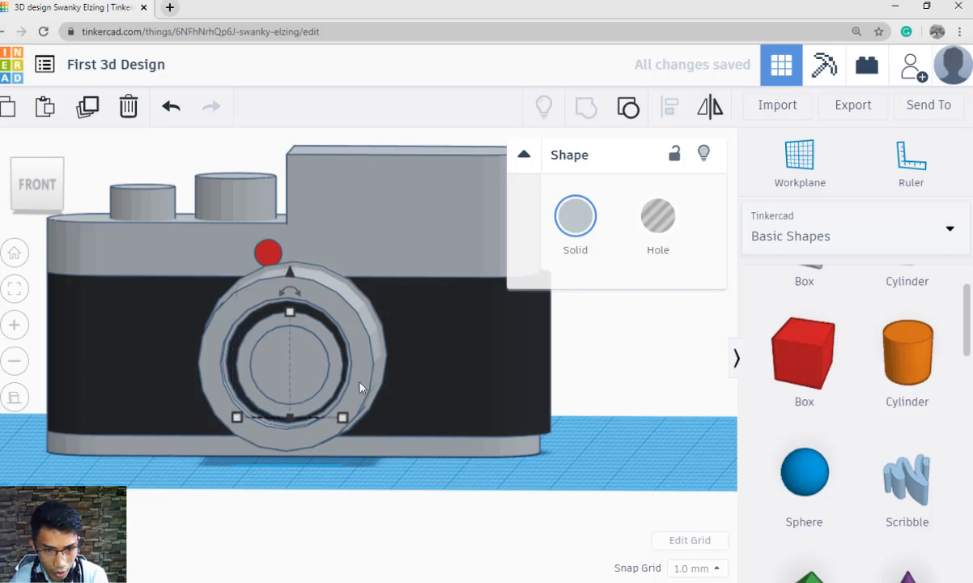
{"action": "key", "text": "ctrl+Up"}
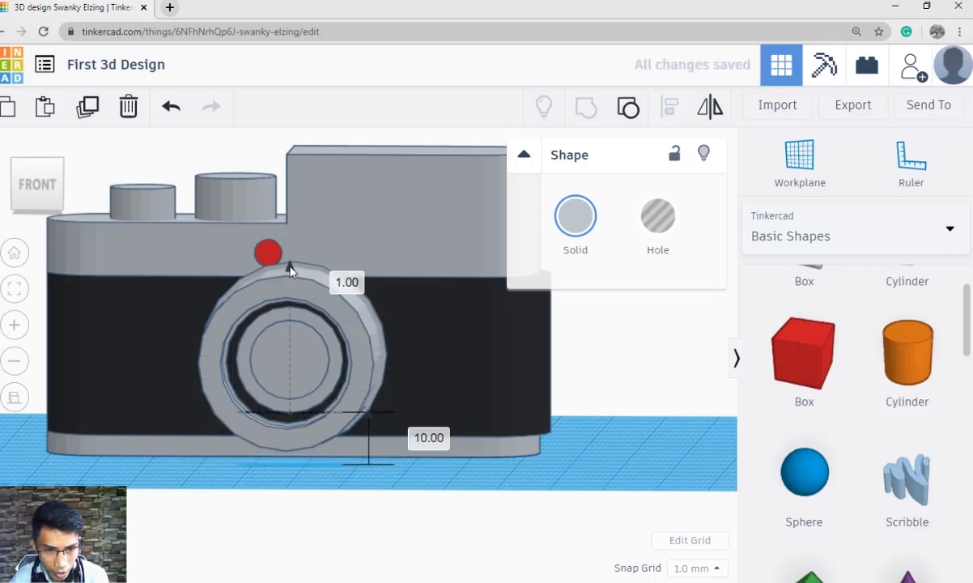
{"action": "left_click", "coordinate": [425, 462]}
Resize the gray disc in the lens front to 18 mm wide and 18 mm high.
{"action": "right_click_drag", "start_coordinate": [445, 463], "coordinate": [332, 427]}
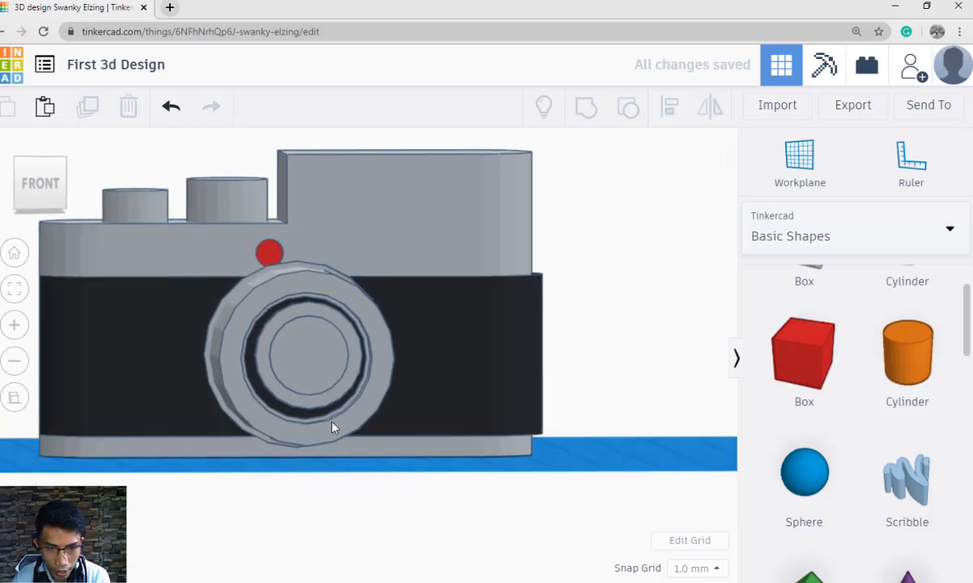
{"action": "left_click", "coordinate": [332, 427]}
{"action": "right_click_drag", "start_coordinate": [362, 477], "coordinate": [324, 437]}
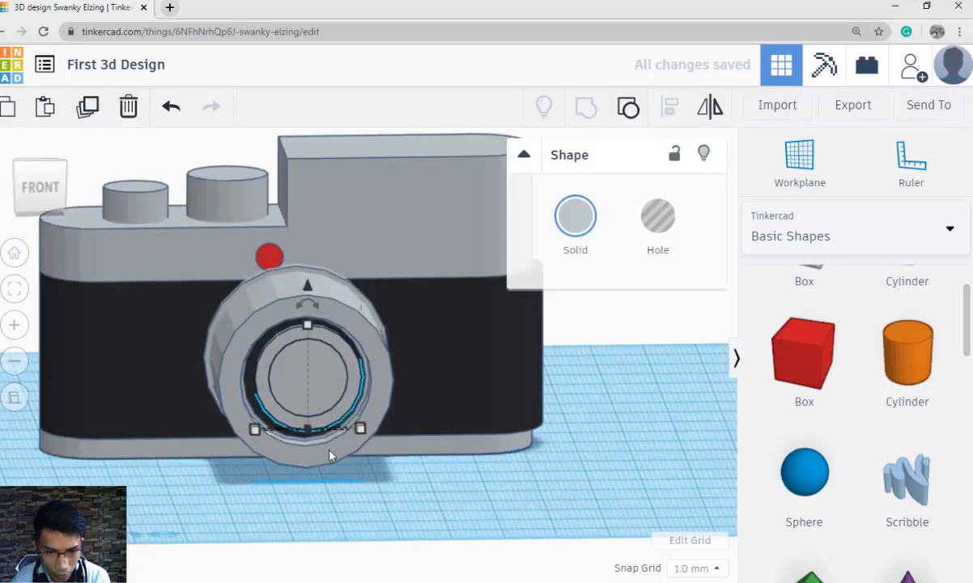
{"action": "left_click", "coordinate": [314, 444]}
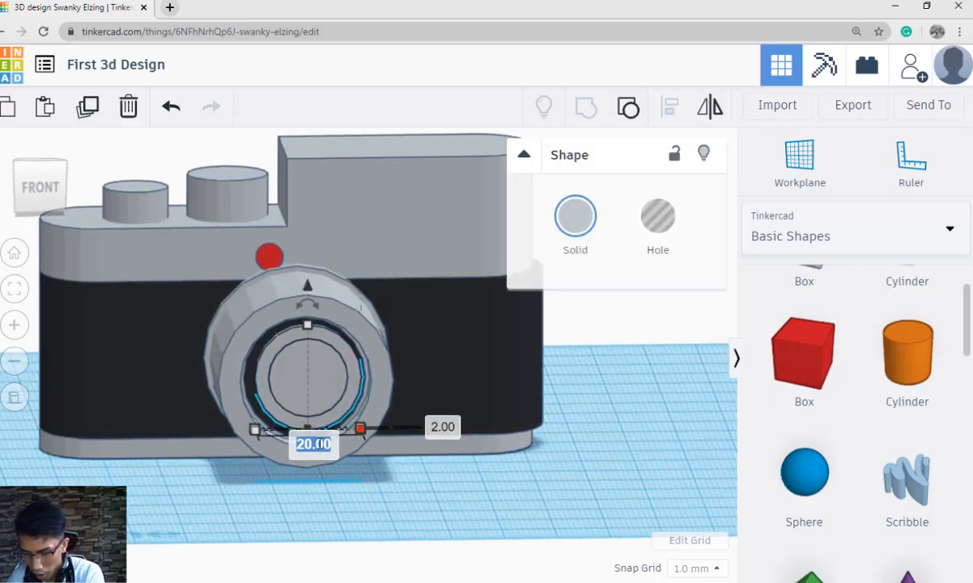
{"action": "type", "text": "18"}
{"action": "key", "text": "Return"}
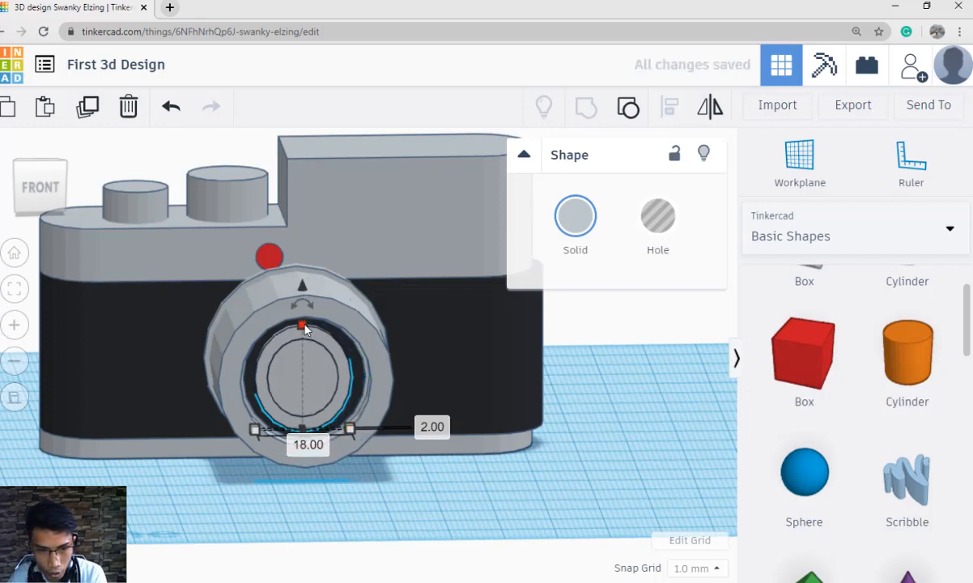
{"action": "mouse_move", "coordinate": [304, 328]}
{"action": "left_click", "coordinate": [381, 374]}
{"action": "type", "text": "18"}
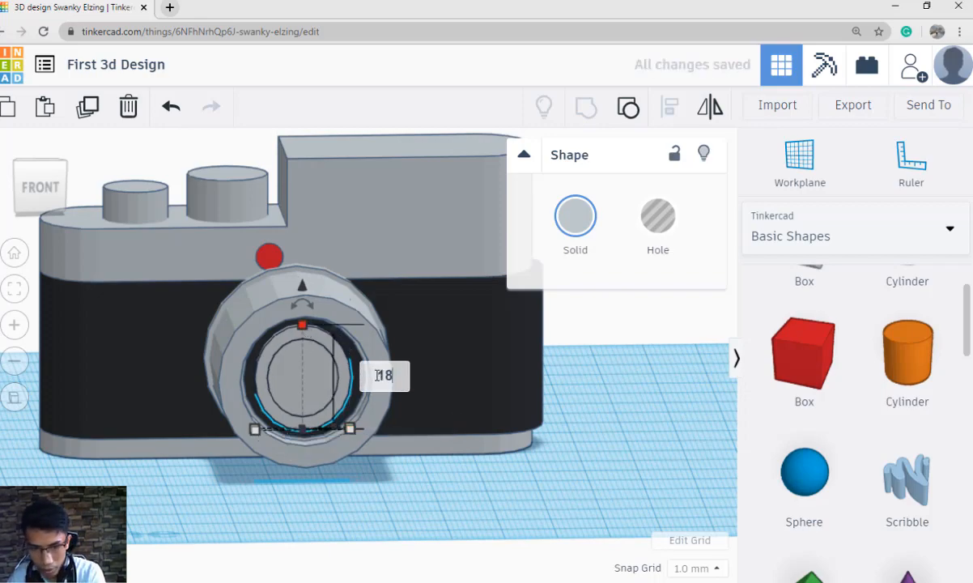
{"action": "key", "text": "Return"}
Shift the gray disc slightly sideways to center it in the black disc, comparing the lens with the sample image.
{"action": "left_click", "coordinate": [439, 502]}
{"action": "left_click", "coordinate": [354, 400]}
{"action": "mouse_move", "coordinate": [435, 477]}
{"action": "right_mouse_down"}
{"action": "mouse_move", "coordinate": [422, 466]}
{"action": "mouse_move", "coordinate": [424, 484]}
{"action": "right_mouse_up"}
{"action": "left_click", "coordinate": [437, 478]}
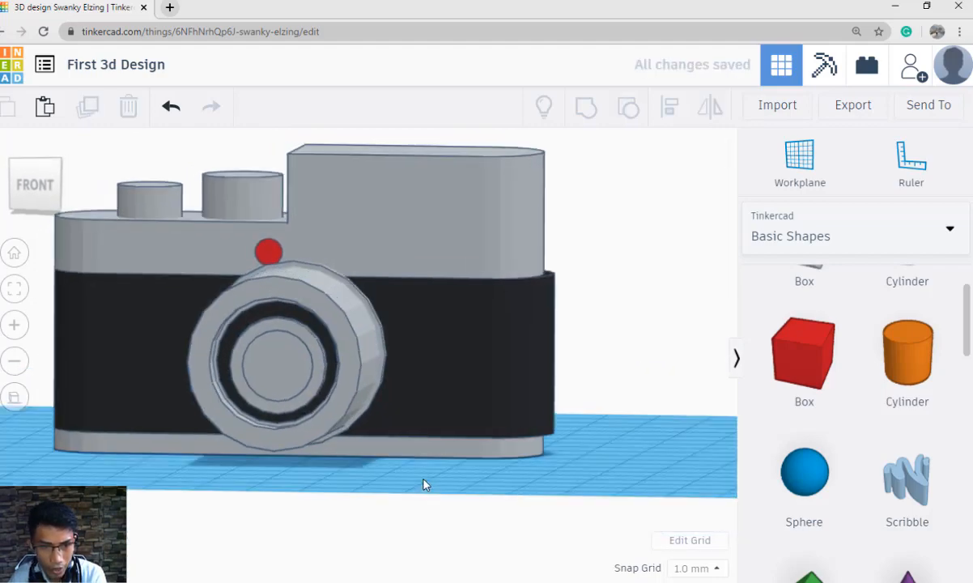
{"action": "left_click", "coordinate": [307, 391]}
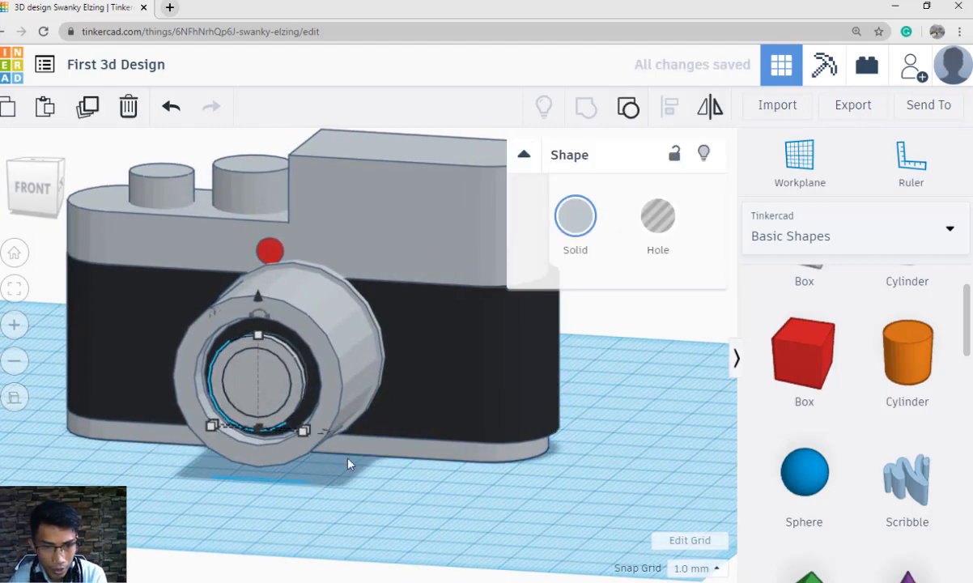
{"action": "left_click", "coordinate": [388, 495]}
{"action": "scroll", "coordinate": [395, 500], "scroll_direction": "down", "scroll_amount": 2}
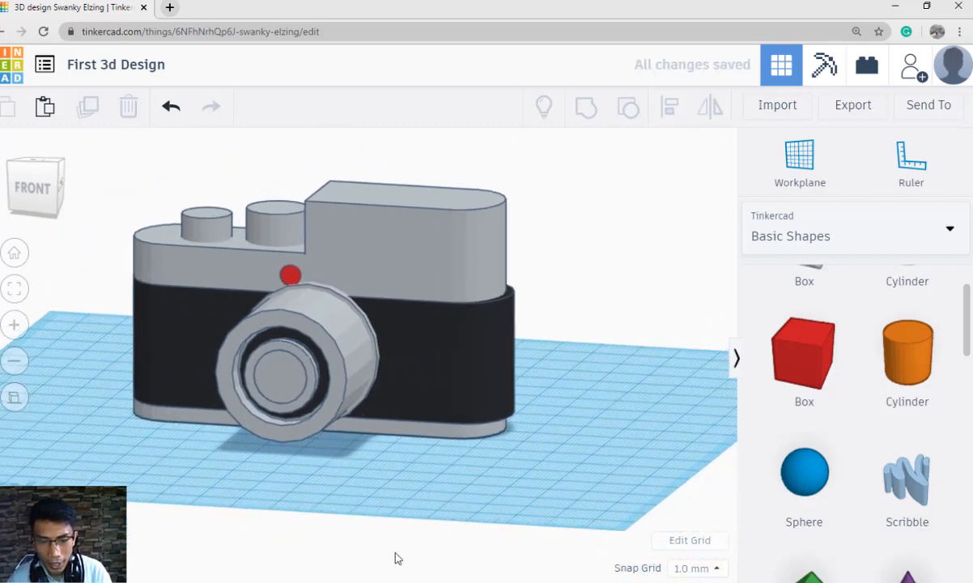
{"action": "key", "text": "alt+Tab"}
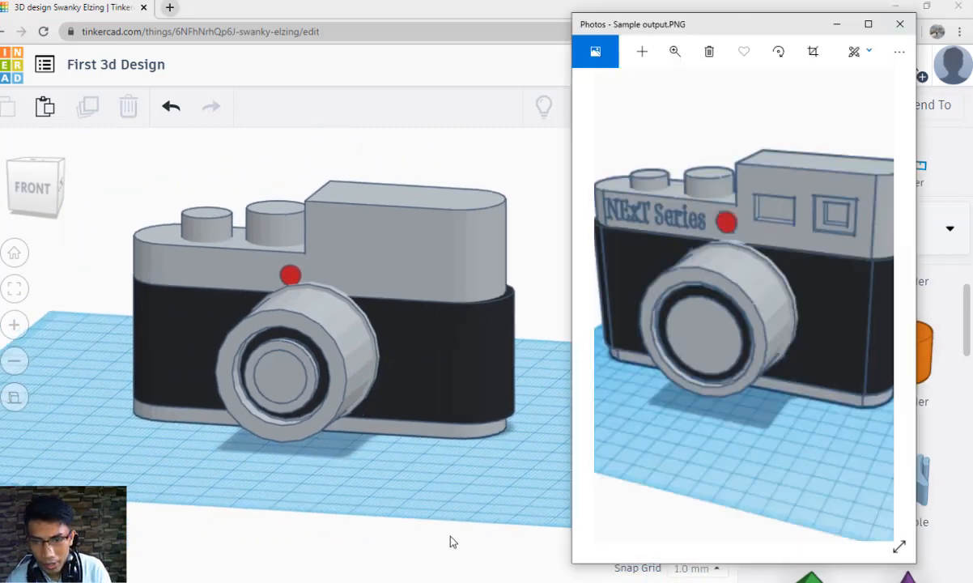
{"action": "left_click", "coordinate": [280, 379]}
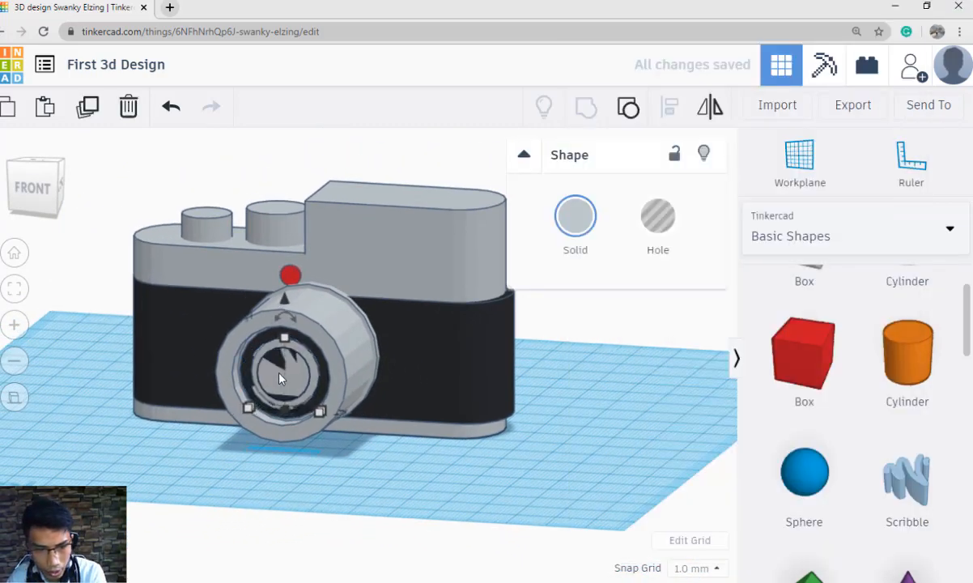
{"action": "left_click", "coordinate": [359, 503]}
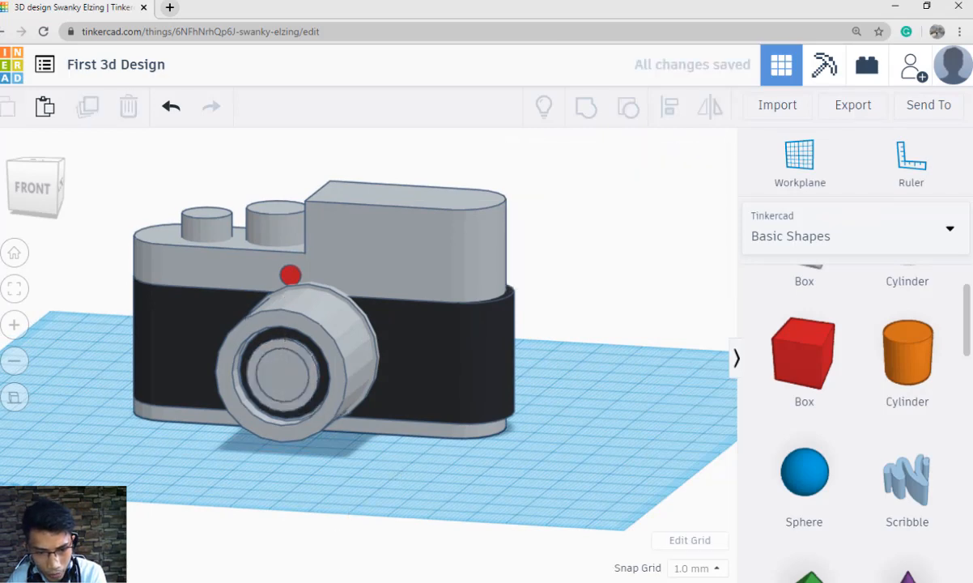
Examine the front details of the whole camera in the sample image.
{"action": "key", "text": "alt+Tab"}
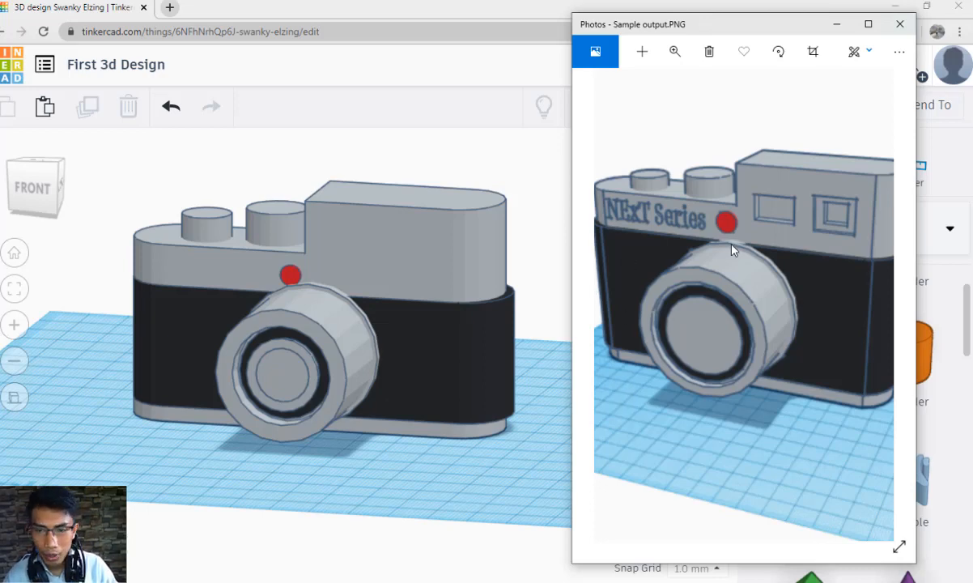
{"action": "left_click_drag", "start_coordinate": [572, 226], "coordinate": [316, 234]}
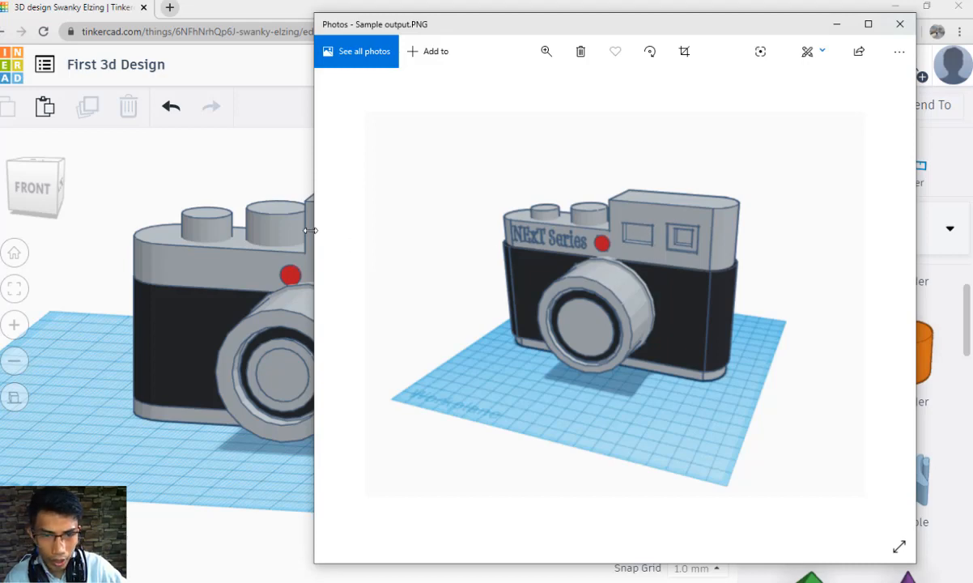
{"action": "left_click_drag", "start_coordinate": [314, 251], "coordinate": [572, 256]}
Add a box in front of the camera and shrink it to about 9 mm wide and 9 mm high.
{"action": "right_click_drag", "start_coordinate": [567, 263], "coordinate": [544, 350]}
{"action": "left_click_drag", "start_coordinate": [810, 366], "coordinate": [455, 544]}
{"action": "scroll", "coordinate": [496, 541], "scroll_direction": "up", "scroll_amount": 2}
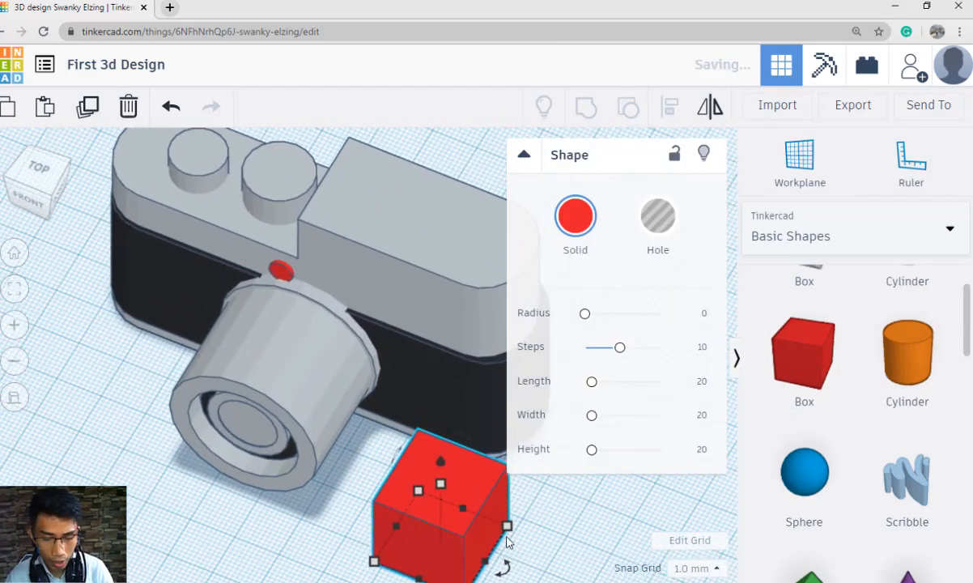
{"action": "middle_click_drag", "start_coordinate": [458, 538], "coordinate": [380, 452]}
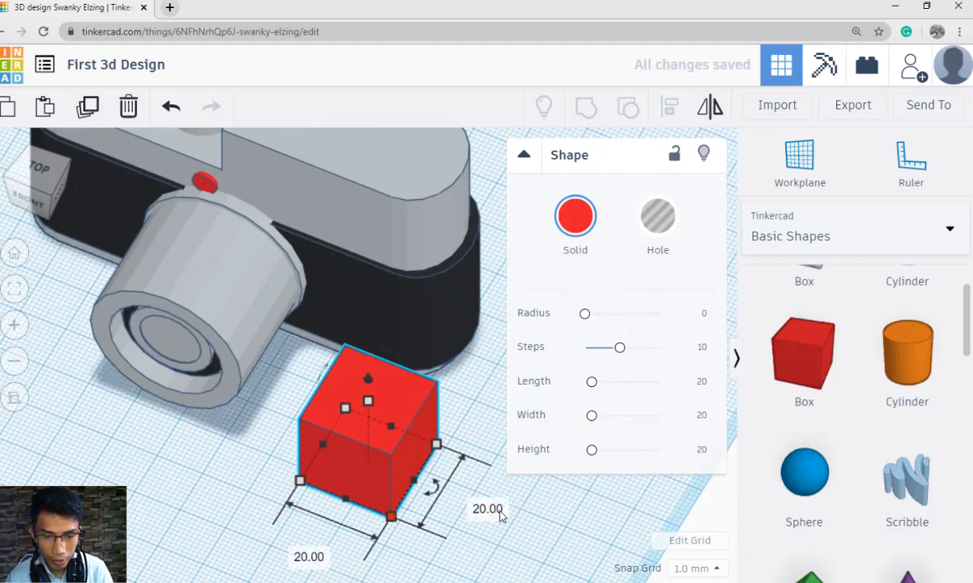
{"action": "left_click_drag", "start_coordinate": [392, 518], "coordinate": [372, 446]}
{"action": "left_click_drag", "start_coordinate": [360, 379], "coordinate": [359, 404]}
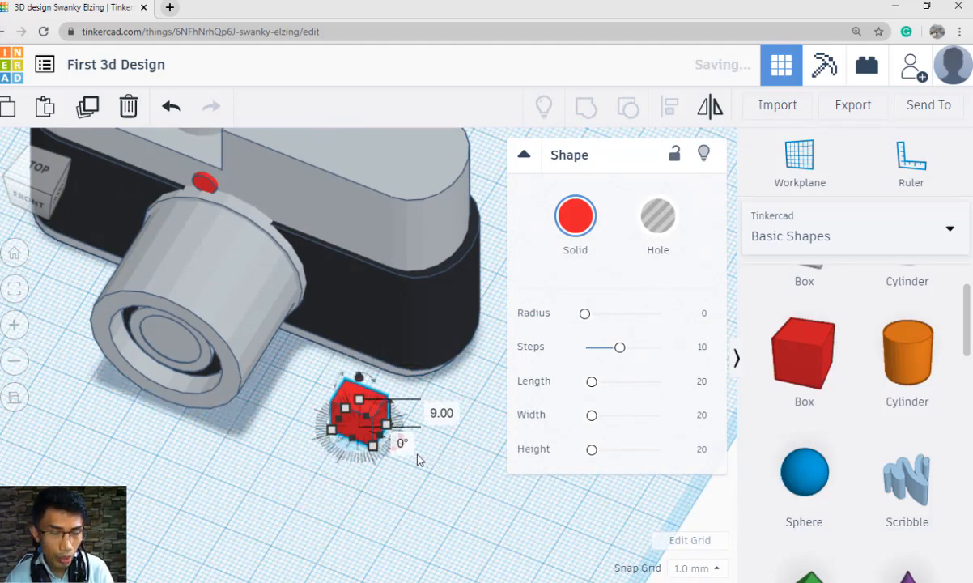
Raise the small box 44 mm above the workplane and move it back into the front face of the raised upper body.
{"action": "scroll", "coordinate": [420, 461], "scroll_direction": "down", "scroll_amount": 3}
{"action": "right_click_drag", "start_coordinate": [404, 461], "coordinate": [333, 398]}
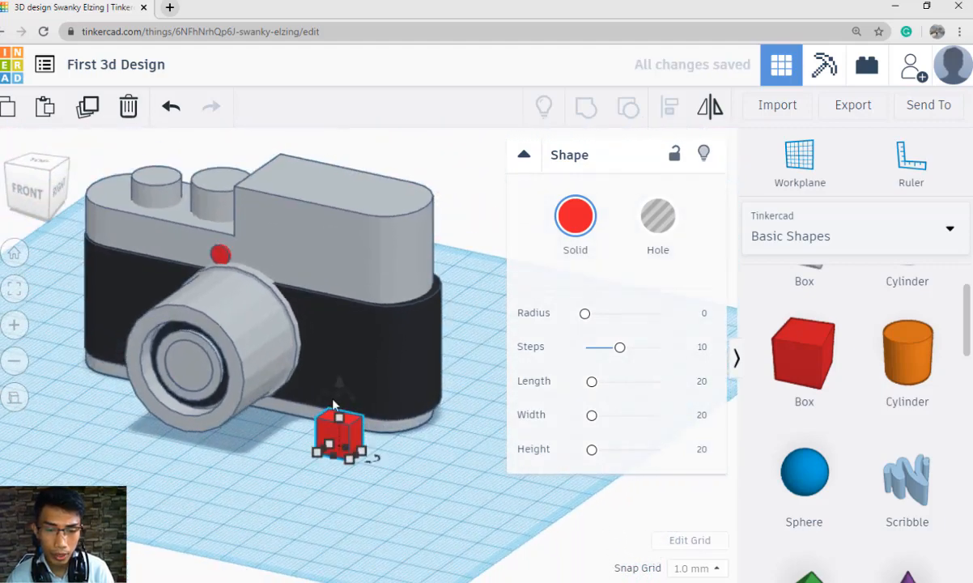
{"action": "left_click_drag", "start_coordinate": [339, 387], "coordinate": [335, 217]}
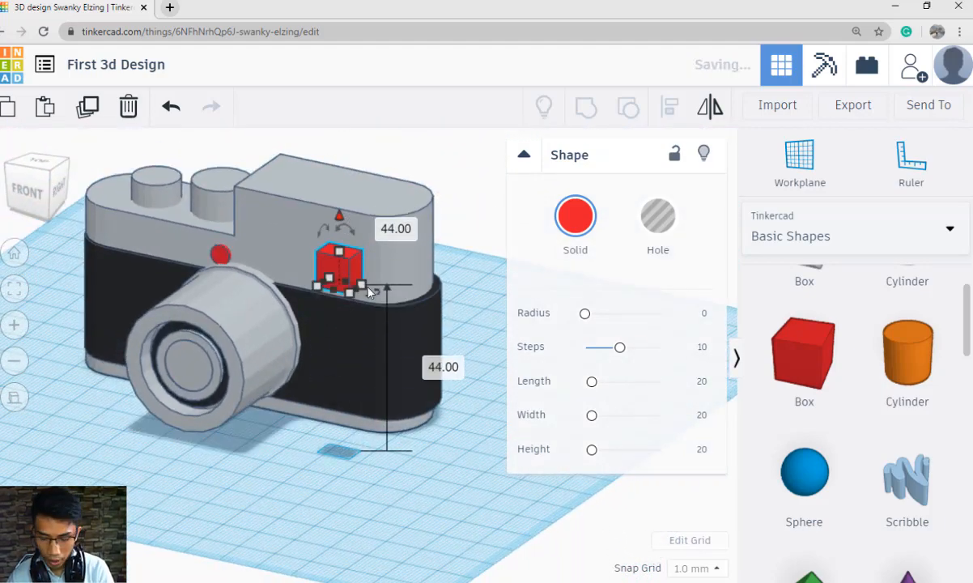
{"action": "right_click_drag", "start_coordinate": [420, 450], "coordinate": [449, 437]}
{"action": "key", "text": "Up"}
{"action": "key", "text": "Up"}
{"action": "key", "text": "Up"}
{"action": "key", "text": "Up"}
{"action": "key", "text": "Up"}
{"action": "key", "text": "Up"}
{"action": "key", "text": "Up"}
{"action": "key", "text": "Up"}
{"action": "key", "text": "Up"}
{"action": "key", "text": "Up"}
{"action": "key", "text": "Up"}
{"action": "key", "text": "Up"}
{"action": "key", "text": "Up"}
{"action": "key", "text": "Up"}
Compare the box with the windows in the sample image and reduce its height to about 7 mm.
{"action": "key", "text": "alt+Tab"}
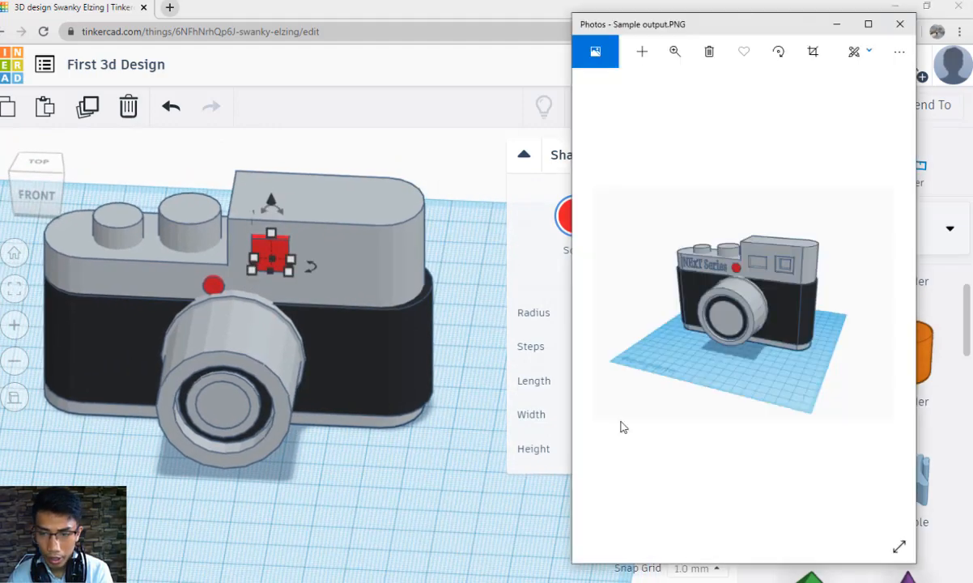
{"action": "key", "text": "alt+Tab"}
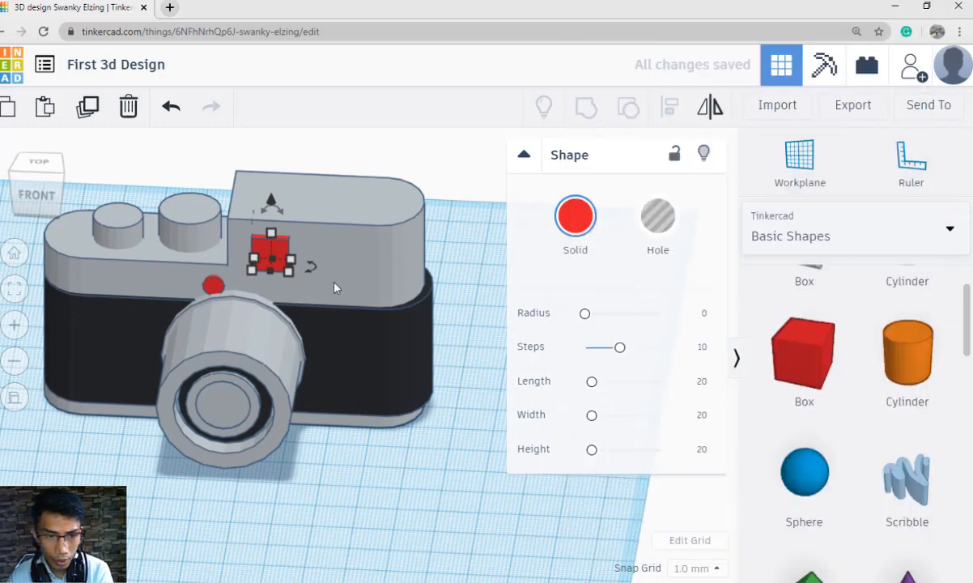
{"action": "left_click_drag", "start_coordinate": [272, 239], "coordinate": [273, 246]}
{"action": "key", "text": "alt+Tab"}
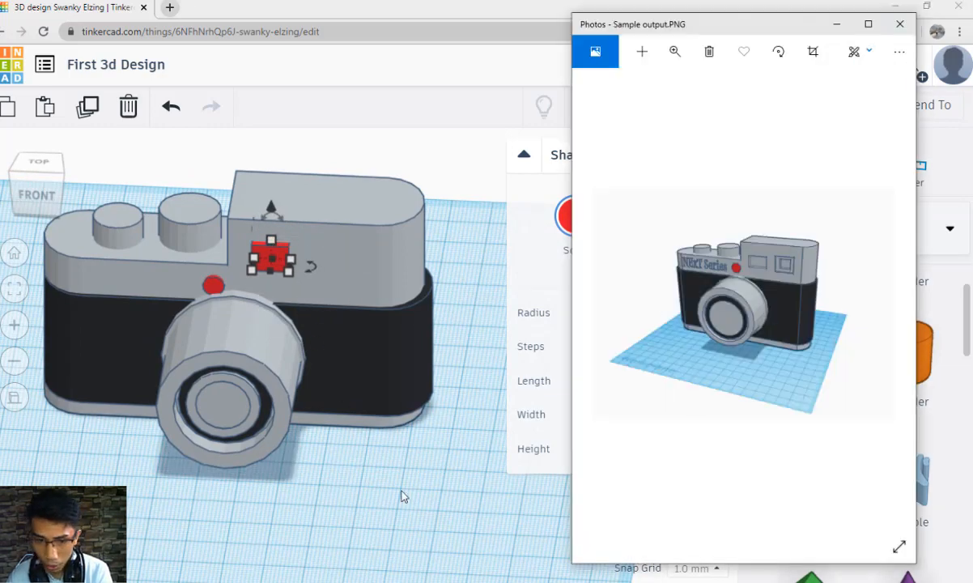
{"action": "key", "text": "alt+Tab"}
{"action": "scroll", "coordinate": [413, 474], "scroll_direction": "up", "scroll_amount": 3}
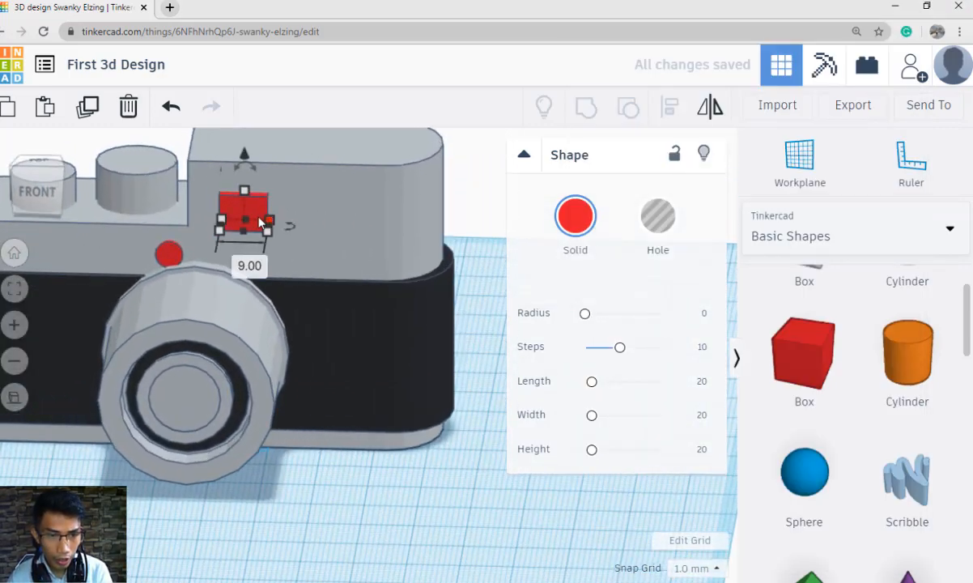
Duplicate the small box, place the copy beside it, enlarge its footprint and raise it 1 mm to 45 mm above the workplane.
{"action": "left_click", "coordinate": [99, 108]}
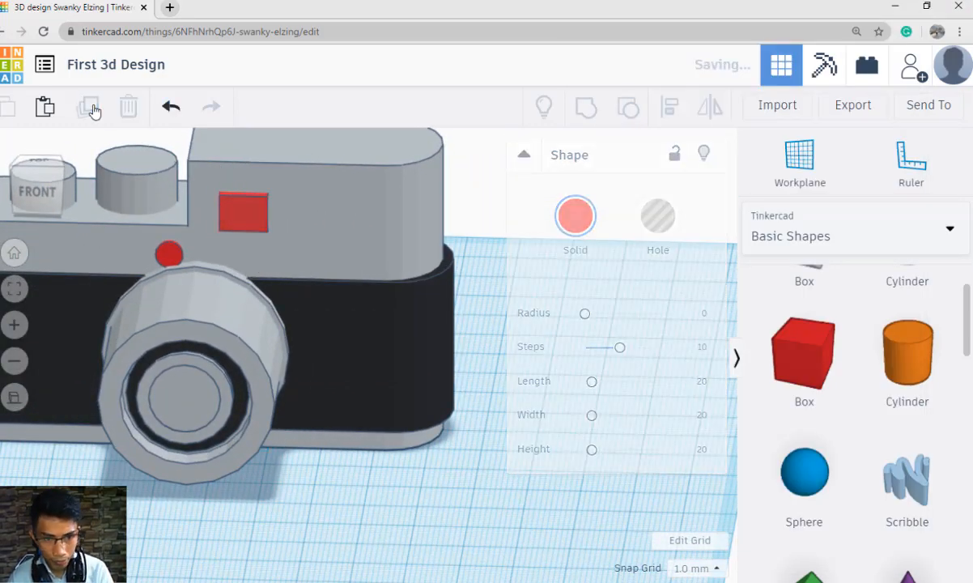
{"action": "left_click_drag", "start_coordinate": [249, 213], "coordinate": [328, 209]}
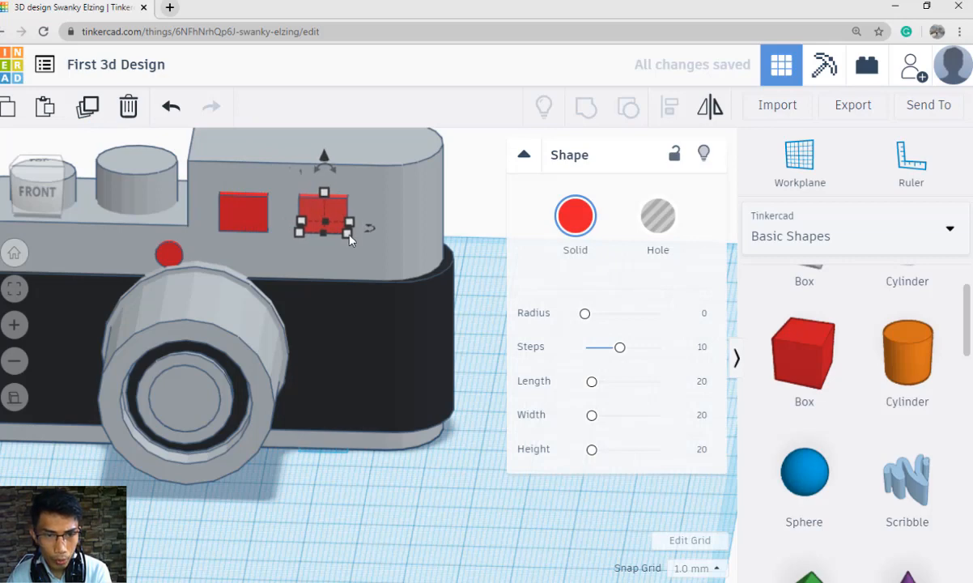
{"action": "left_click_drag", "start_coordinate": [354, 245], "coordinate": [358, 249]}
{"action": "left_click", "coordinate": [328, 161]}
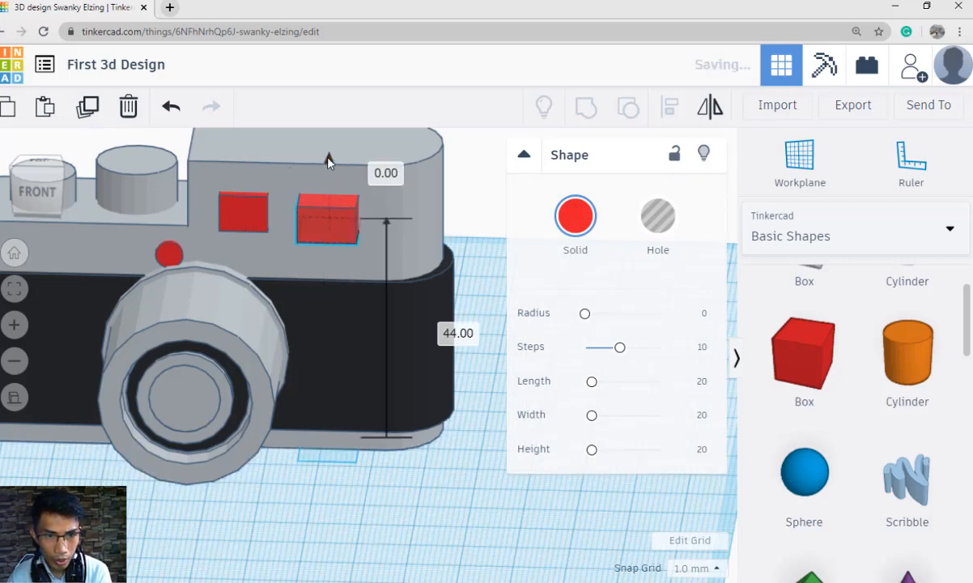
{"action": "left_click_drag", "start_coordinate": [327, 160], "coordinate": [328, 148]}
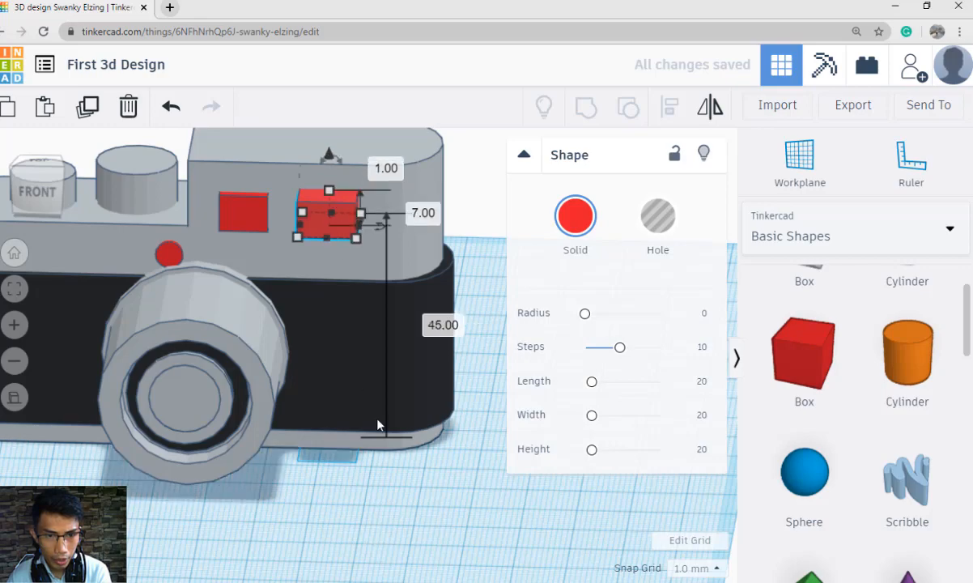
Try to cut a window into the upper body by grouping it with the smaller box as a hole, and undo the cut.
{"action": "right_click_drag", "start_coordinate": [381, 423], "coordinate": [385, 397]}
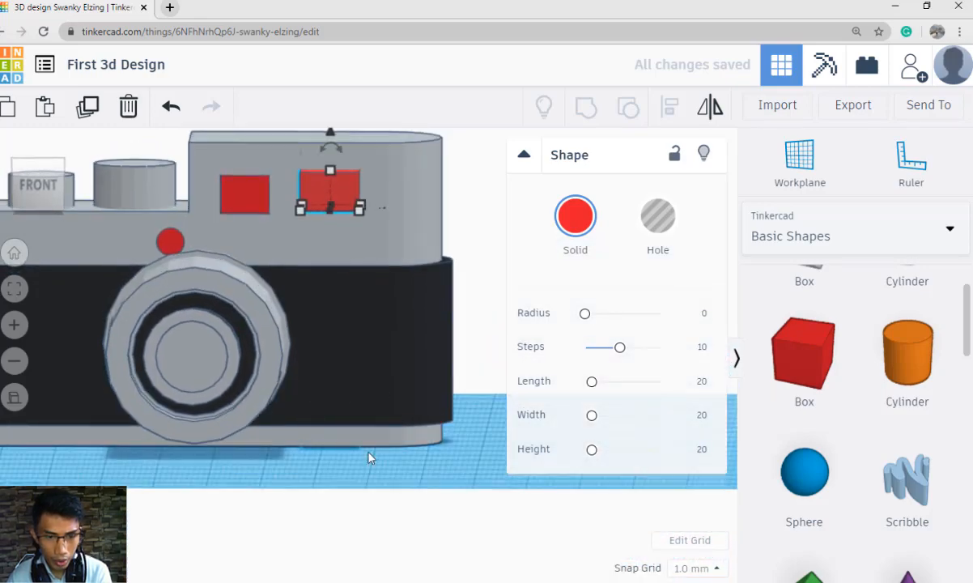
{"action": "scroll", "coordinate": [366, 412], "scroll_direction": "up", "scroll_amount": 2}
{"action": "scroll", "coordinate": [392, 418], "scroll_direction": "down", "scroll_amount": 1}
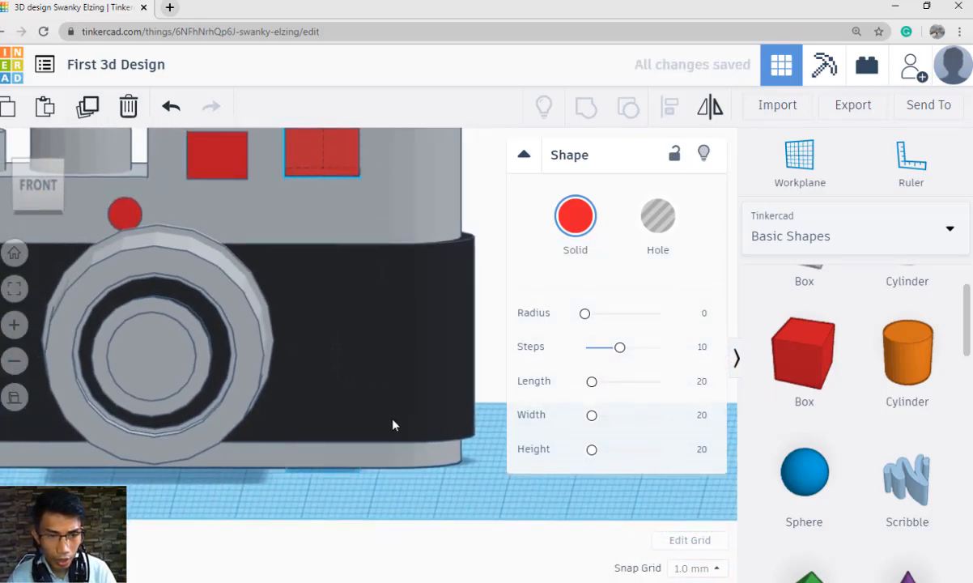
{"action": "middle_click_drag", "start_coordinate": [394, 420], "coordinate": [413, 526]}
{"action": "left_click", "coordinate": [253, 277]}
{"action": "right_click_drag", "start_coordinate": [382, 380], "coordinate": [480, 362]}
{"action": "left_click", "coordinate": [657, 215]}
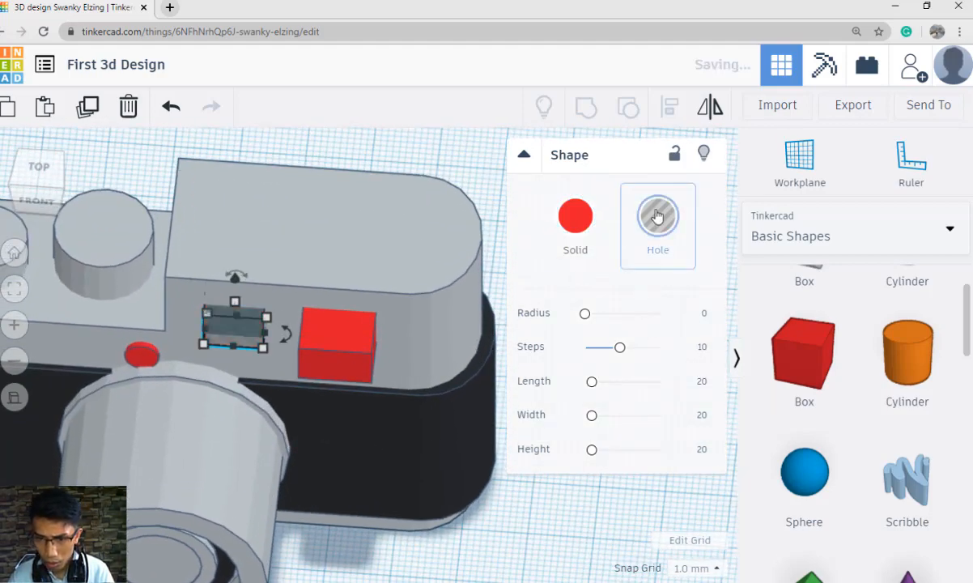
{"action": "left_click", "coordinate": [321, 253], "text": "shift"}
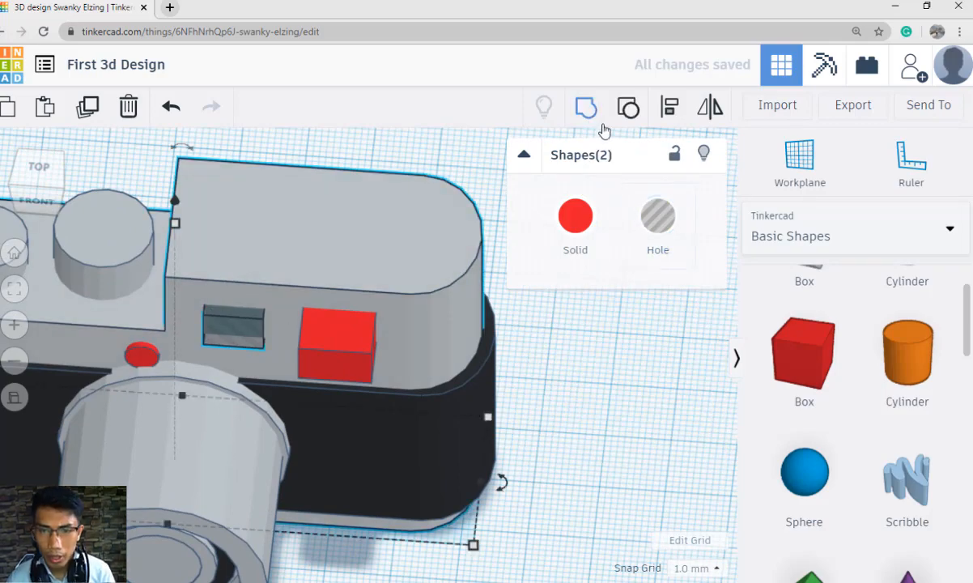
{"action": "left_click", "coordinate": [587, 106]}
{"action": "left_click", "coordinate": [573, 395]}
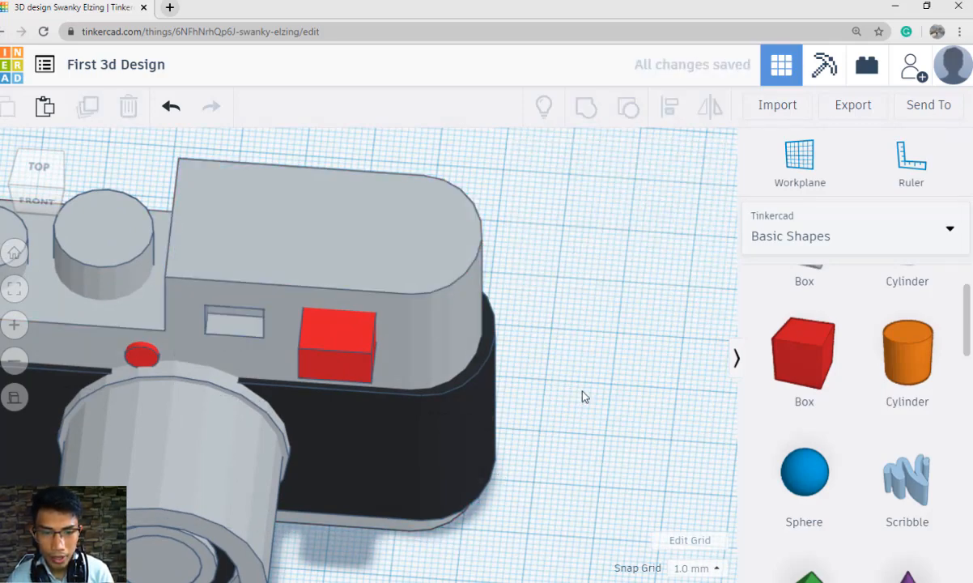
{"action": "right_click_drag", "start_coordinate": [584, 397], "coordinate": [504, 345]}
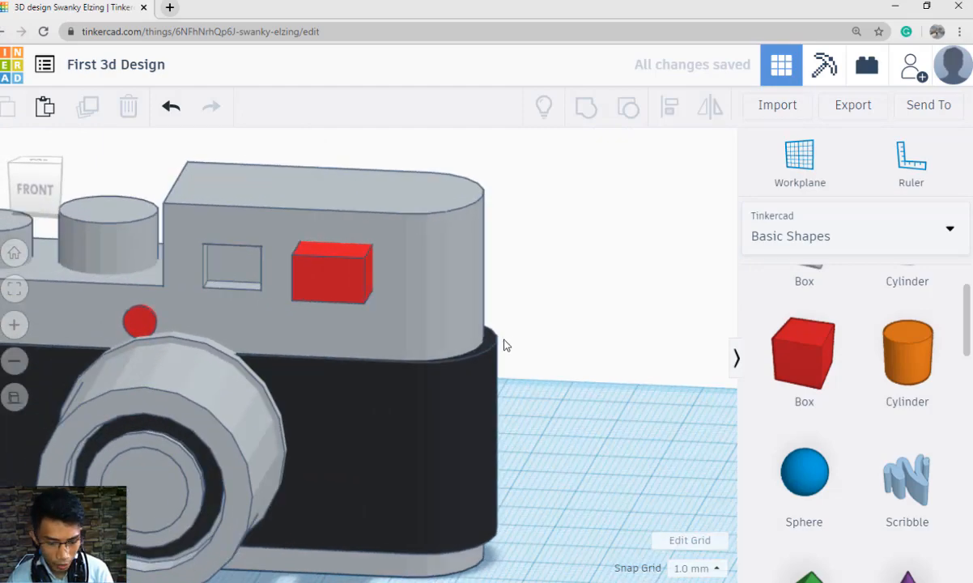
{"action": "key", "text": "ctrl+z"}
{"action": "key", "text": "ctrl+z"}
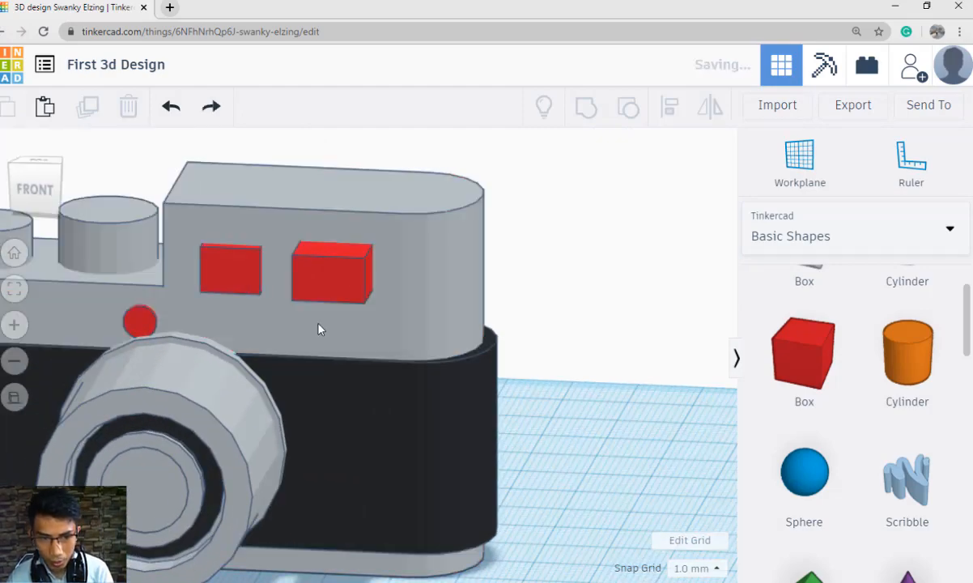
Move the smaller box 2 mm forward so it sticks out of the upper body's front face.
{"action": "left_click", "coordinate": [247, 279]}
{"action": "right_click_drag", "start_coordinate": [317, 387], "coordinate": [237, 302]}
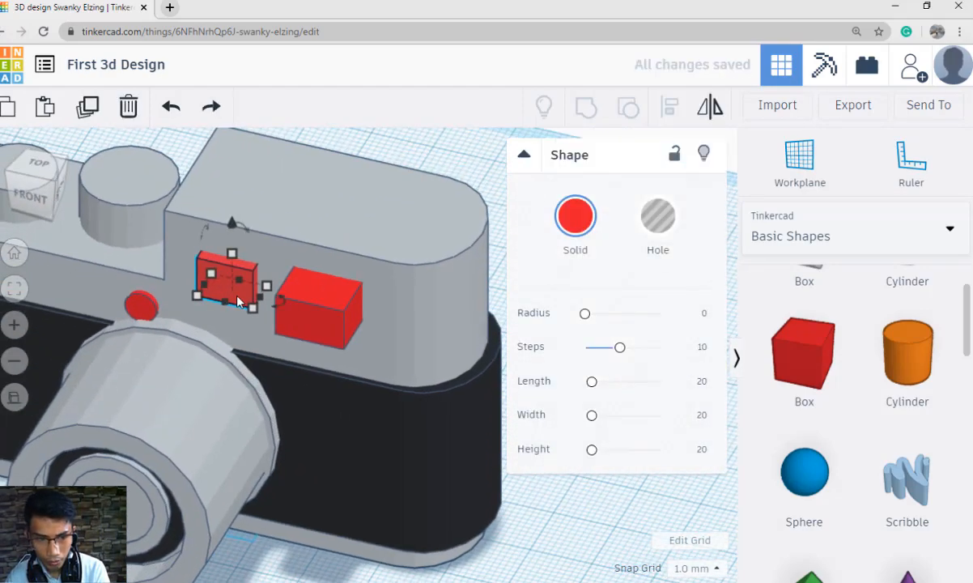
{"action": "key", "text": "Down"}
{"action": "key", "text": "Down"}
Try grouping the smaller box with the upper body while it is still solid, and undo the grouping.
{"action": "left_click", "coordinate": [384, 247], "text": "shift"}
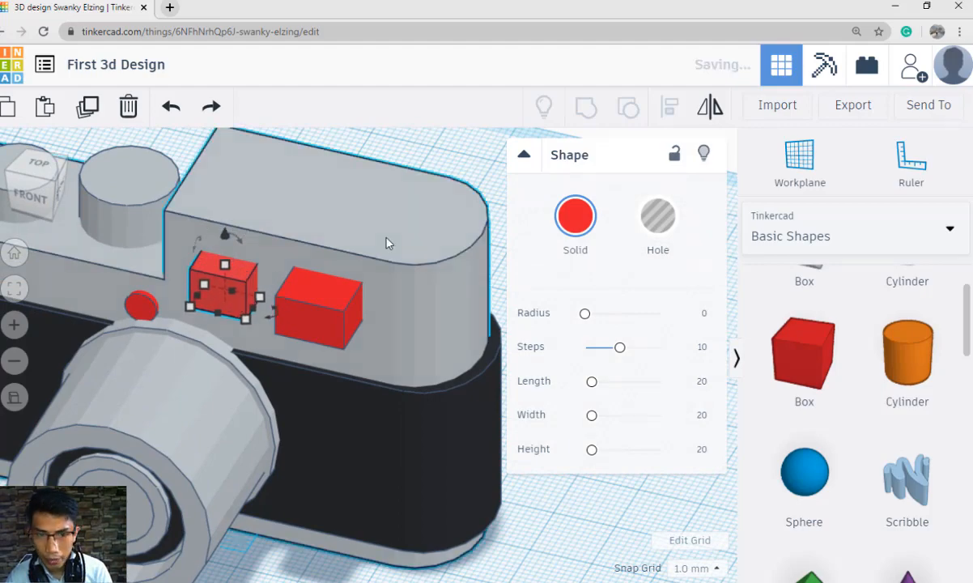
{"action": "left_click", "coordinate": [589, 105]}
{"action": "left_click", "coordinate": [598, 347]}
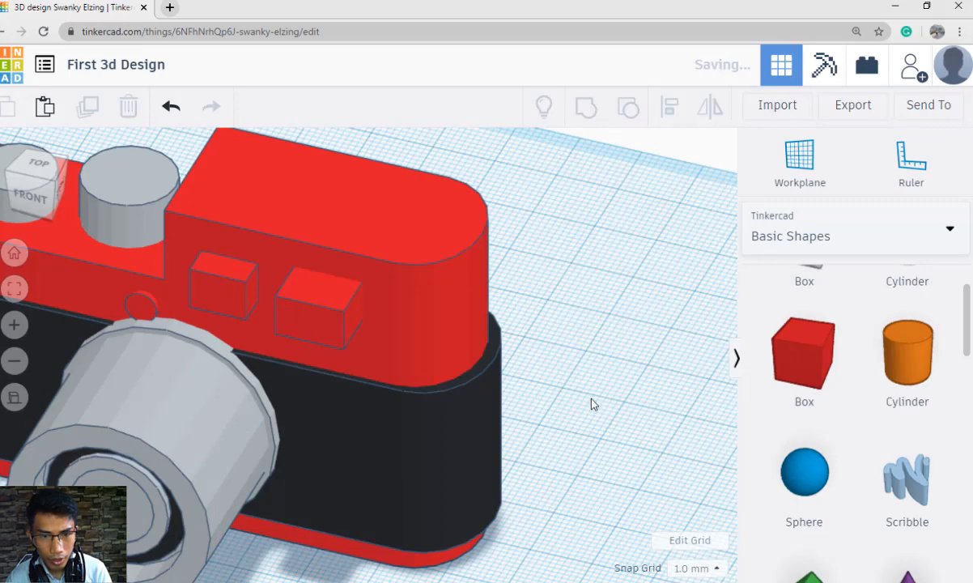
{"action": "left_click", "coordinate": [462, 299]}
{"action": "key", "text": "ctrl+z"}
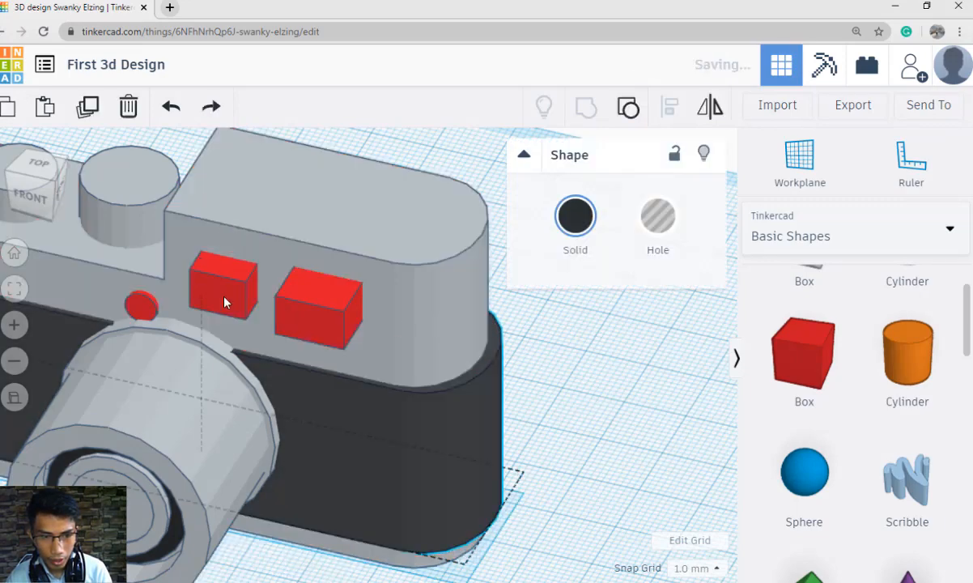
Turn the smaller box into a hole and group it with the upper body to cut the first window.
{"action": "left_click", "coordinate": [233, 294]}
{"action": "left_click", "coordinate": [658, 234]}
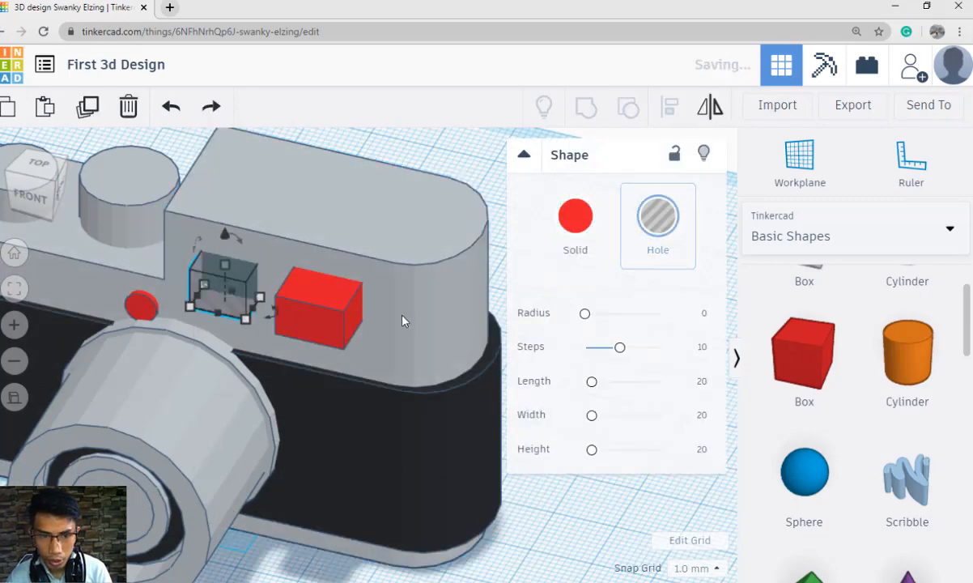
{"action": "left_click", "coordinate": [385, 298], "text": "shift"}
{"action": "left_click", "coordinate": [587, 108]}
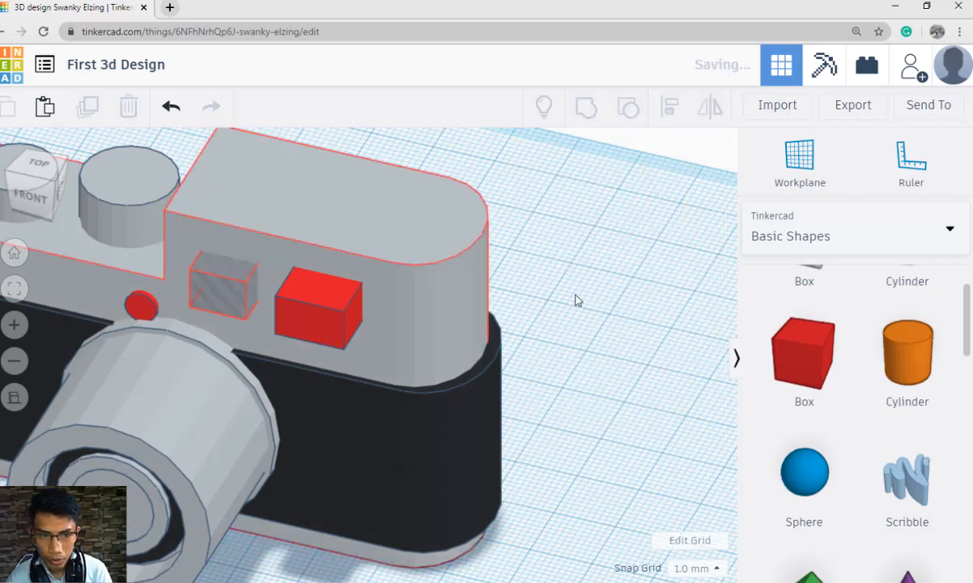
{"action": "left_click", "coordinate": [576, 300]}
{"action": "right_click_drag", "start_coordinate": [599, 339], "coordinate": [631, 340]}
Try to cut the second window by turning the larger box into a hole and grouping it with the upper body.
{"action": "key", "text": "alt+Tab"}
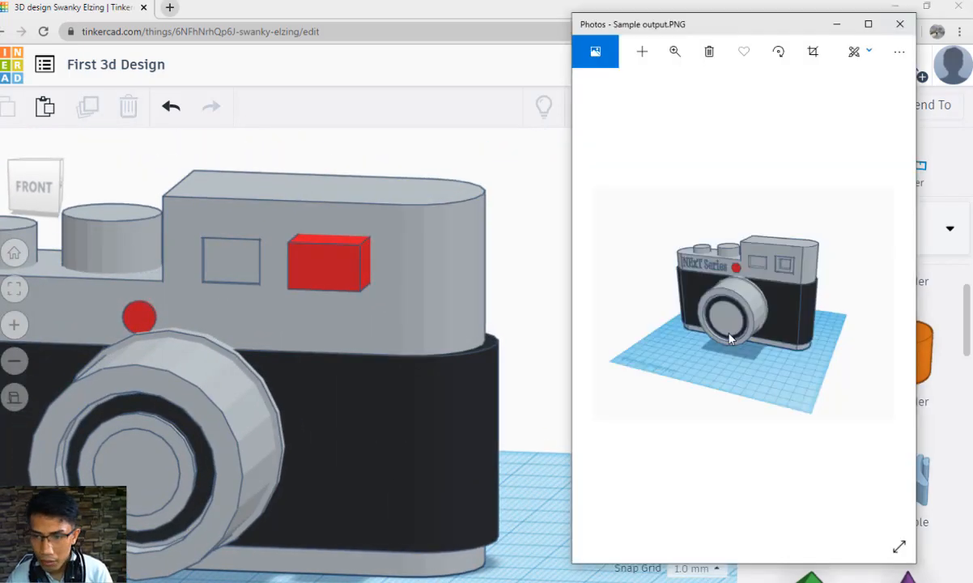
{"action": "key", "text": "alt+Tab"}
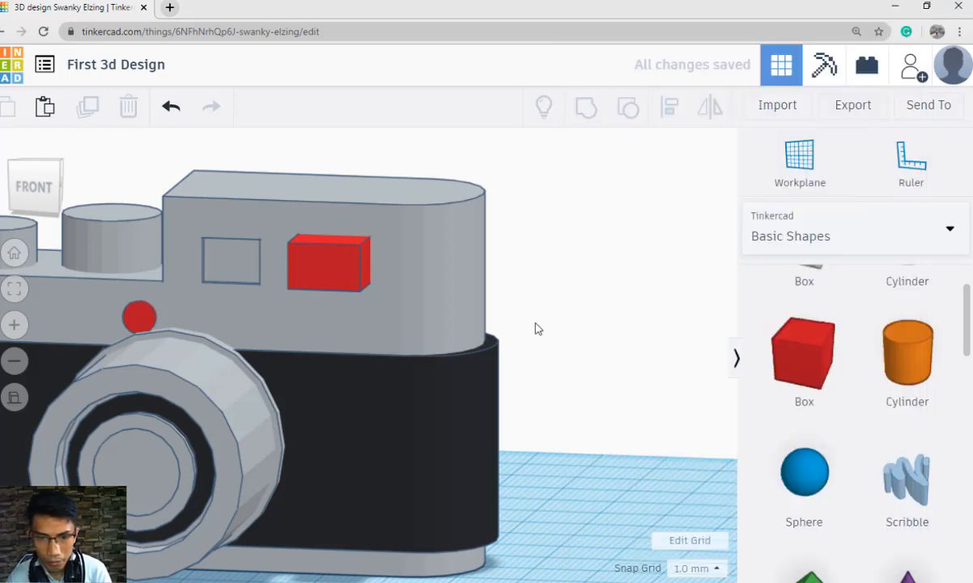
{"action": "right_click_drag", "start_coordinate": [535, 326], "coordinate": [528, 363]}
{"action": "left_click", "coordinate": [328, 318]}
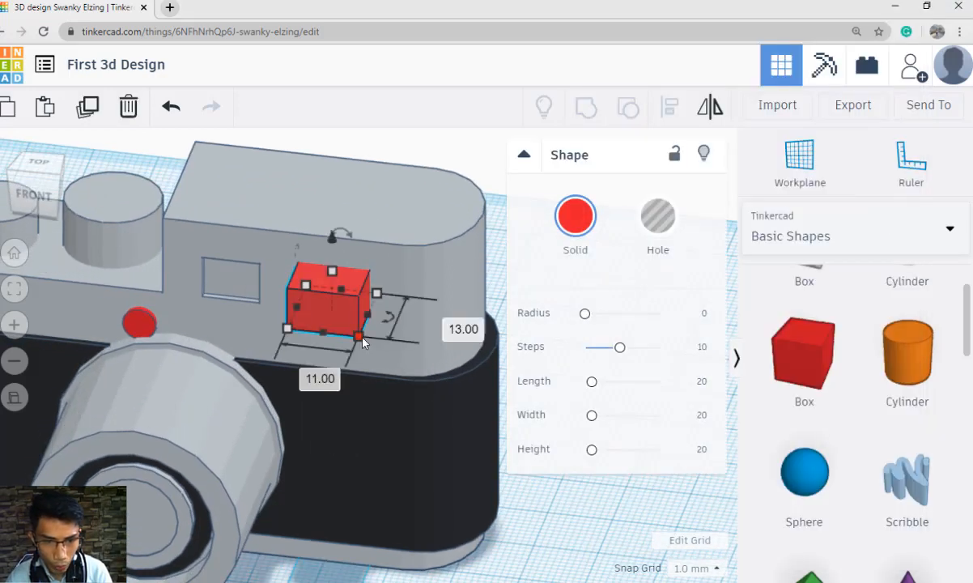
{"action": "left_click", "coordinate": [658, 216]}
{"action": "left_click", "coordinate": [454, 281], "text": "shift"}
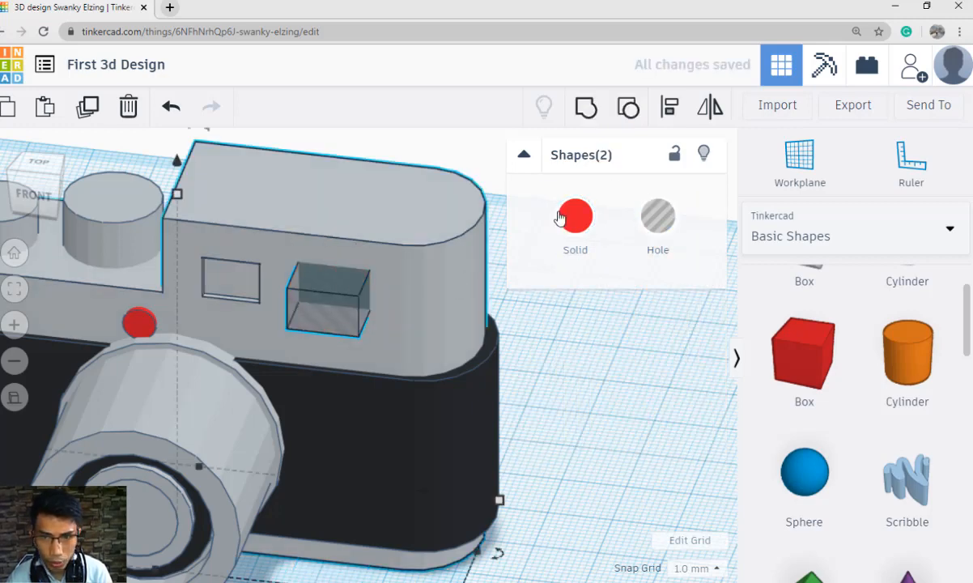
{"action": "left_click", "coordinate": [586, 118]}
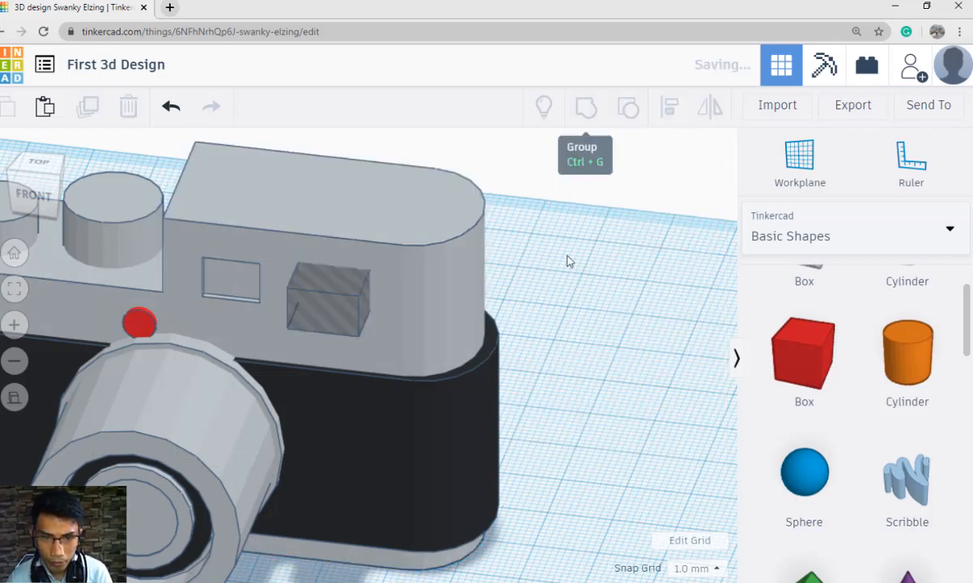
{"action": "left_click", "coordinate": [572, 327]}
{"action": "right_click_drag", "start_coordinate": [572, 327], "coordinate": [581, 375]}
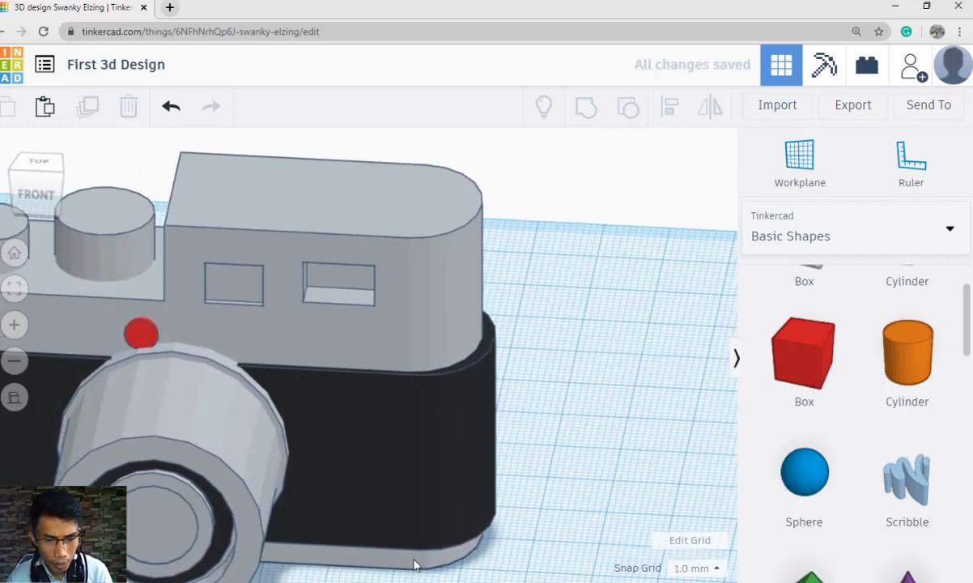
Check the second window in the sample image, then undo its cut and make the box solid again.
{"action": "key", "text": "alt+Tab"}
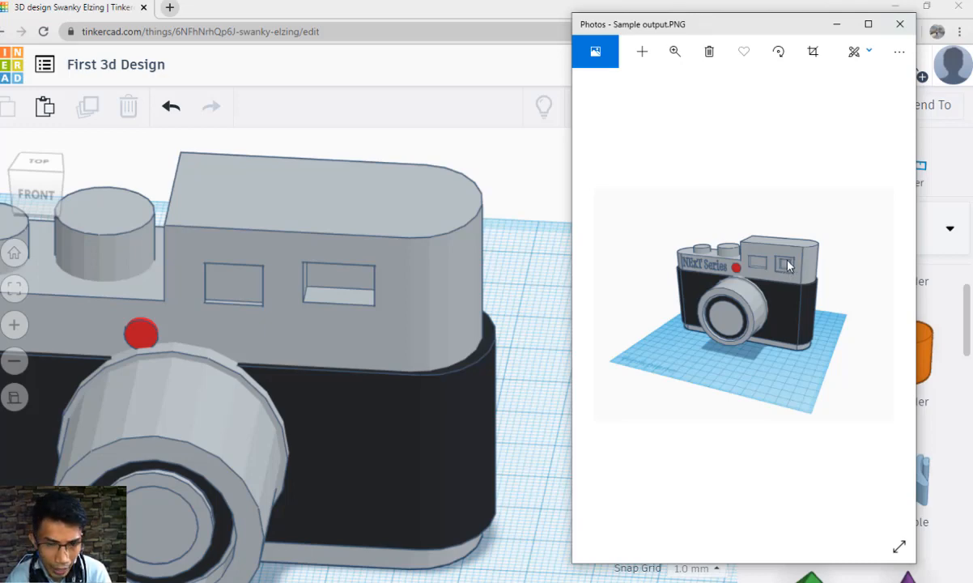
{"action": "left_click", "coordinate": [532, 372]}
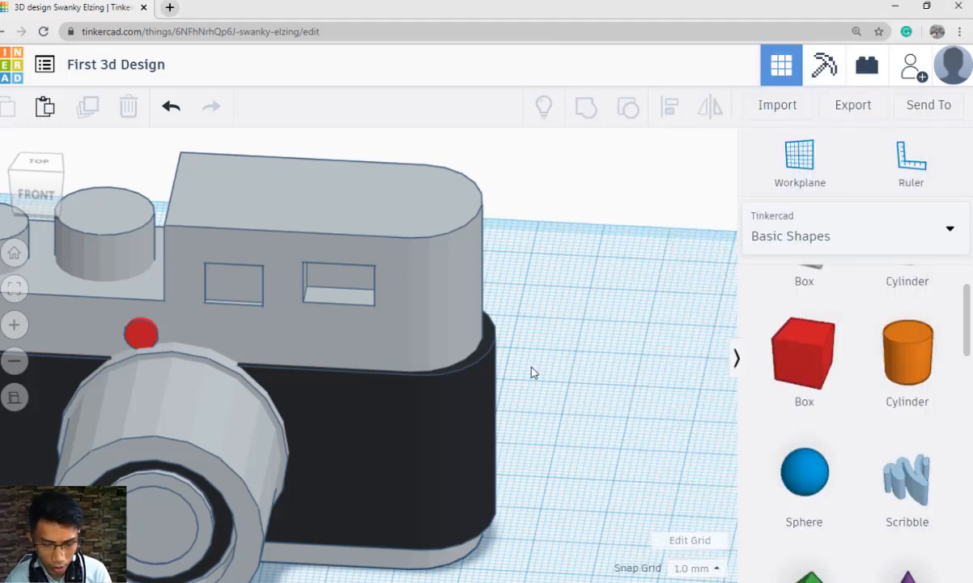
{"action": "left_click", "coordinate": [346, 318]}
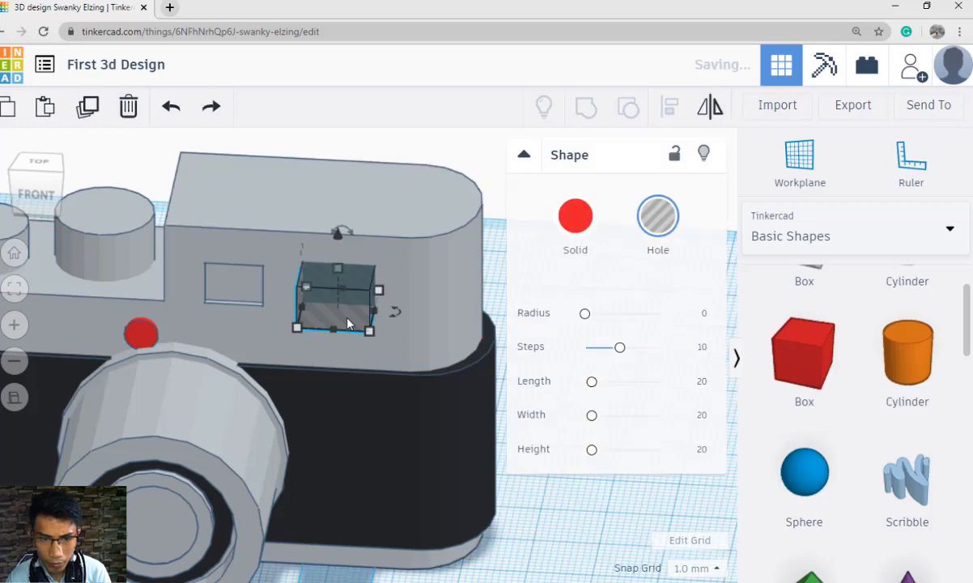
{"action": "key", "text": "s"}
{"action": "left_click", "coordinate": [542, 536]}
{"action": "scroll", "coordinate": [531, 512], "scroll_direction": "up", "scroll_amount": 2}
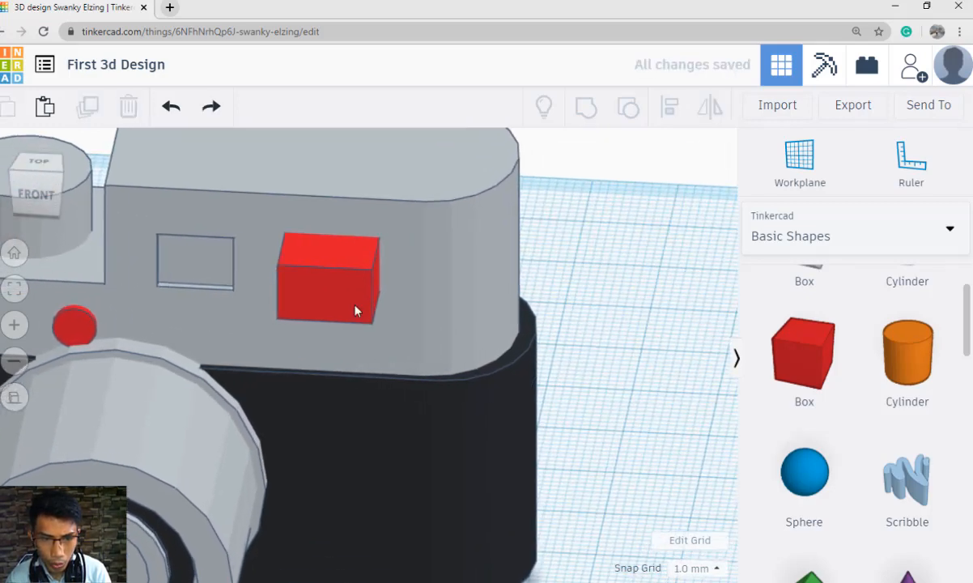
Shrink the second window's box to a smaller footprint and a height of 5 mm.
{"action": "left_click", "coordinate": [356, 306]}
{"action": "left_click_drag", "start_coordinate": [370, 323], "coordinate": [331, 318]}
{"action": "left_click_drag", "start_coordinate": [310, 236], "coordinate": [312, 249]}
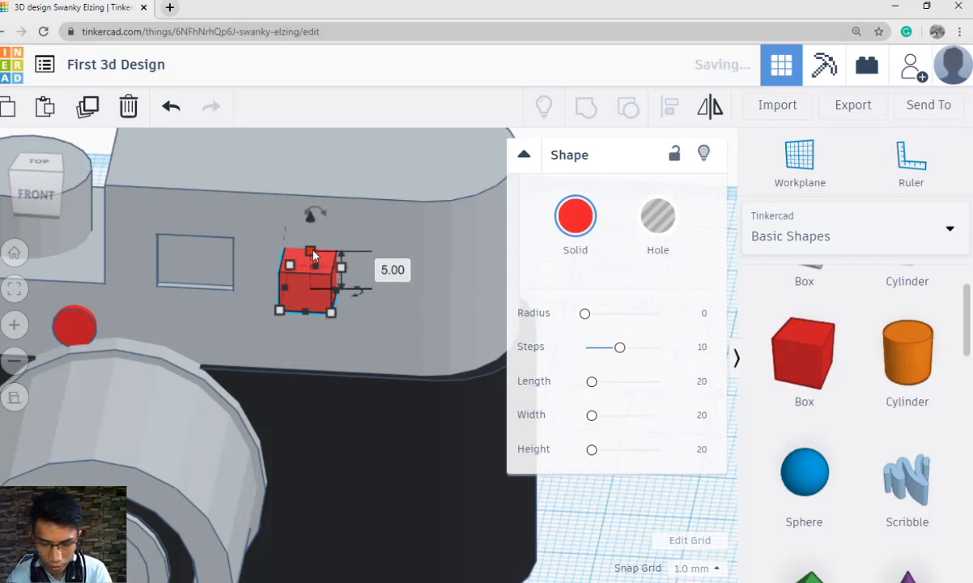
Shift the shrunken box sideways along the upper body's front face and turn it into a hole.
{"action": "key", "text": "Right"}
{"action": "key", "text": "Right"}
{"action": "key", "text": "Right"}
{"action": "key", "text": "Right"}
{"action": "right_click_drag", "start_coordinate": [338, 292], "coordinate": [218, 285]}
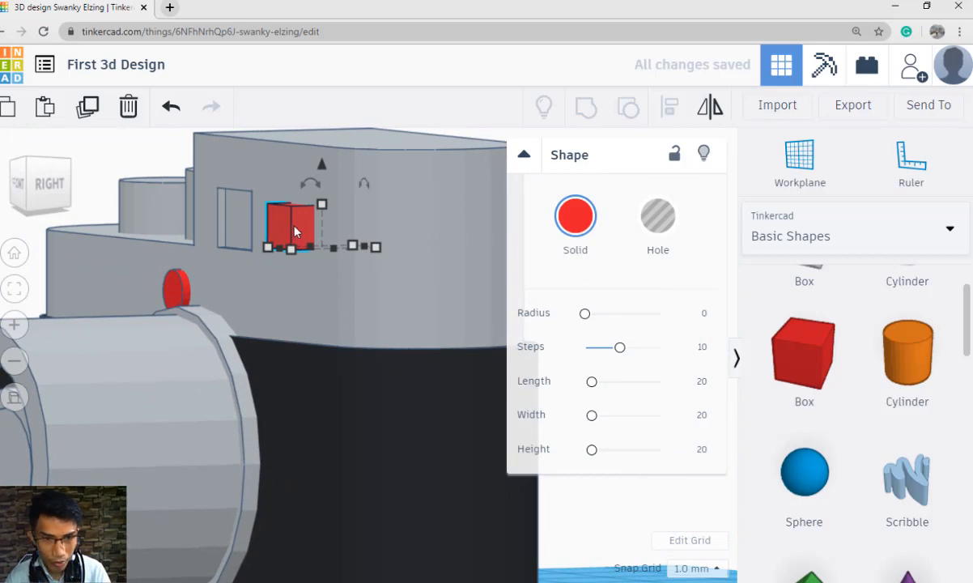
{"action": "right_click_drag", "start_coordinate": [276, 211], "coordinate": [340, 312]}
{"action": "left_click", "coordinate": [641, 230]}
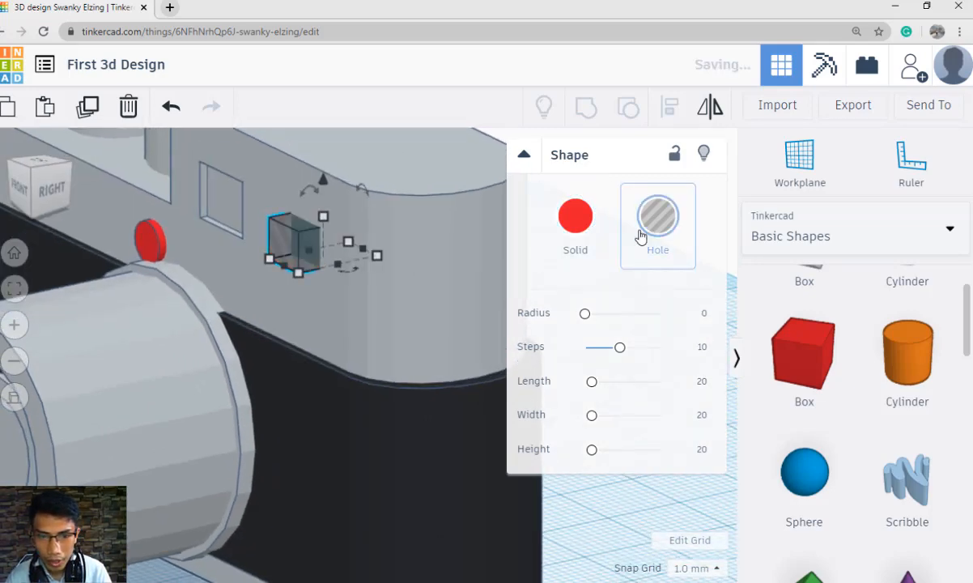
{"action": "right_click_drag", "start_coordinate": [423, 246], "coordinate": [350, 275]}
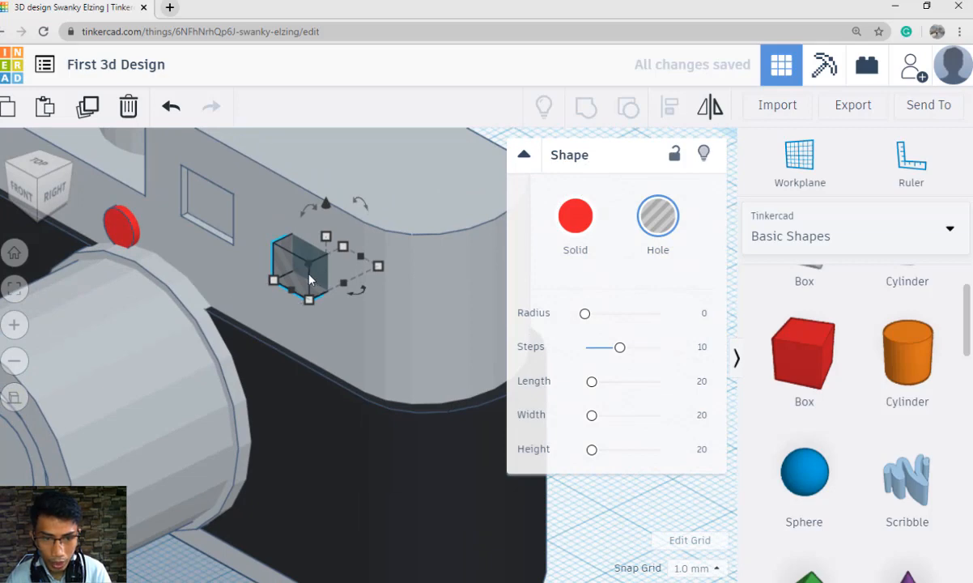
Duplicate the hole box and enlarge the copy's width and height so it surrounds the smaller one.
{"action": "left_click", "coordinate": [89, 109]}
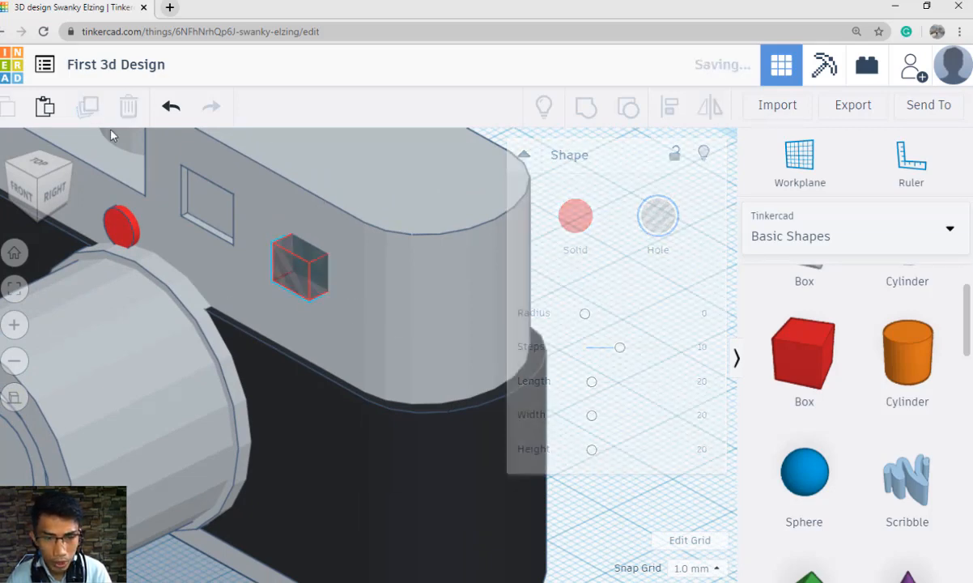
{"action": "left_click_drag", "start_coordinate": [312, 305], "coordinate": [320, 325]}
{"action": "right_click_drag", "start_coordinate": [340, 348], "coordinate": [387, 283]}
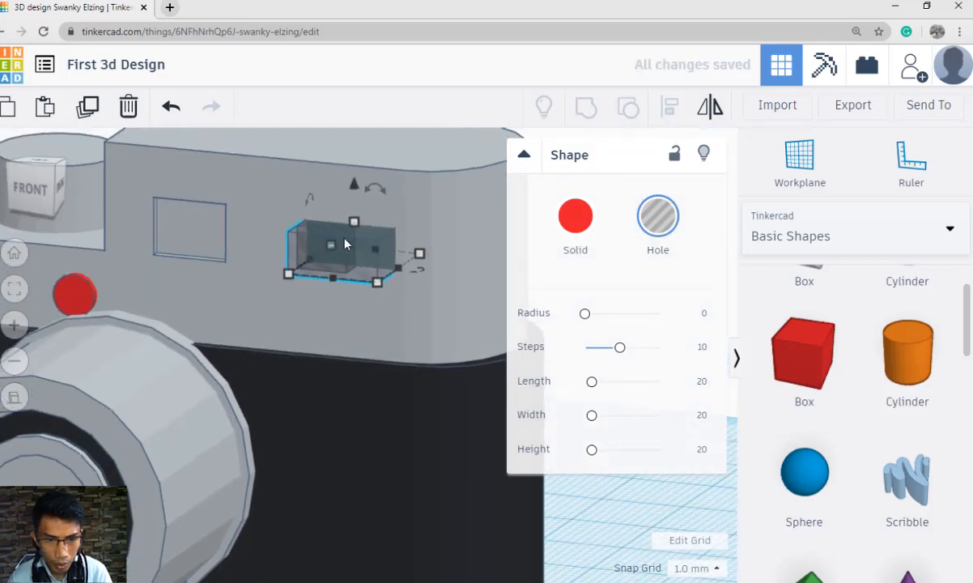
{"action": "left_click_drag", "start_coordinate": [331, 248], "coordinate": [360, 200]}
{"action": "left_click_drag", "start_coordinate": [376, 281], "coordinate": [357, 281]}
{"action": "key", "text": "Left"}
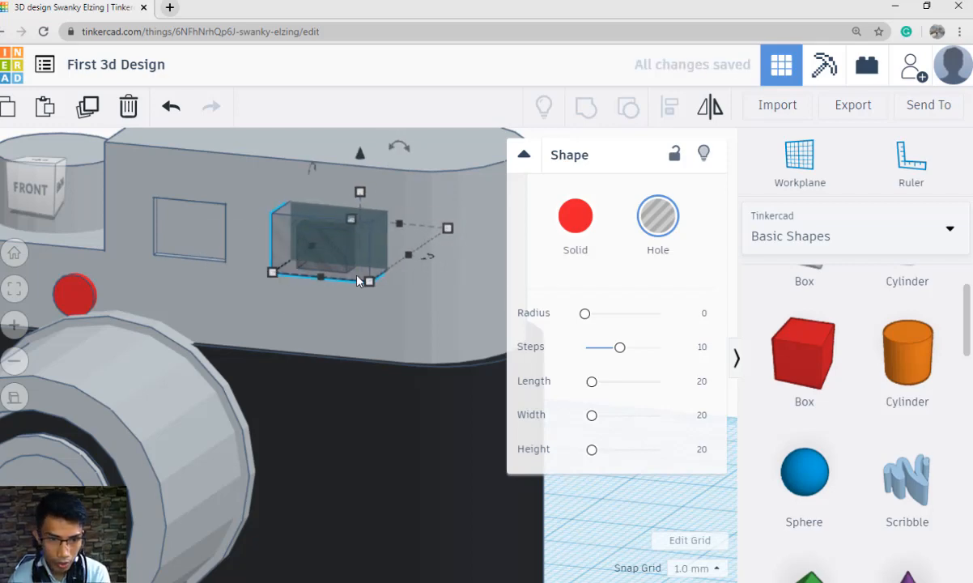
Lower the larger hole box around the smaller one and reduce its depth to 8 mm.
{"action": "right_click_drag", "start_coordinate": [409, 312], "coordinate": [414, 316]}
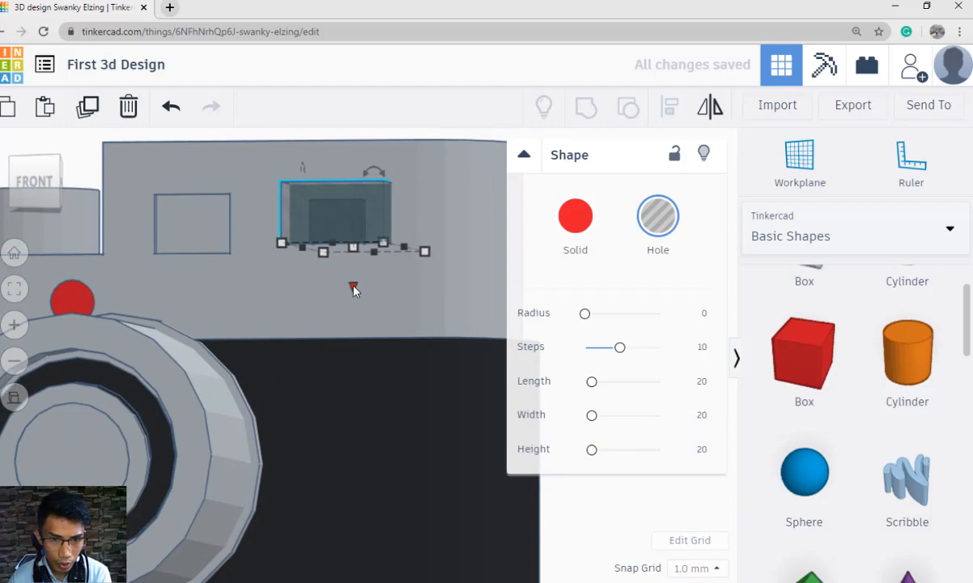
{"action": "left_click_drag", "start_coordinate": [354, 284], "coordinate": [367, 327]}
{"action": "right_click_drag", "start_coordinate": [367, 327], "coordinate": [448, 226]}
{"action": "left_click_drag", "start_coordinate": [446, 227], "coordinate": [328, 297]}
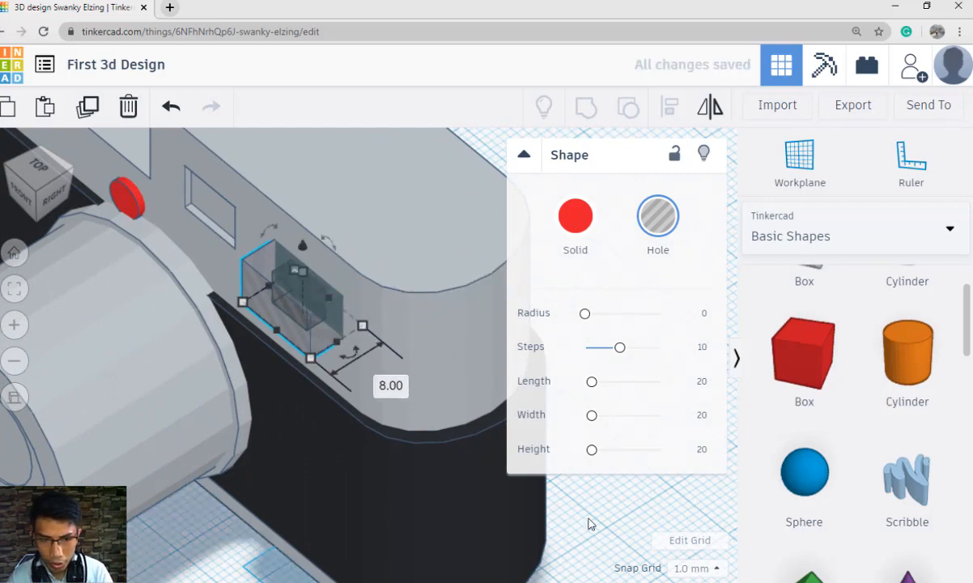
{"action": "right_click_drag", "start_coordinate": [295, 336], "coordinate": [343, 318]}
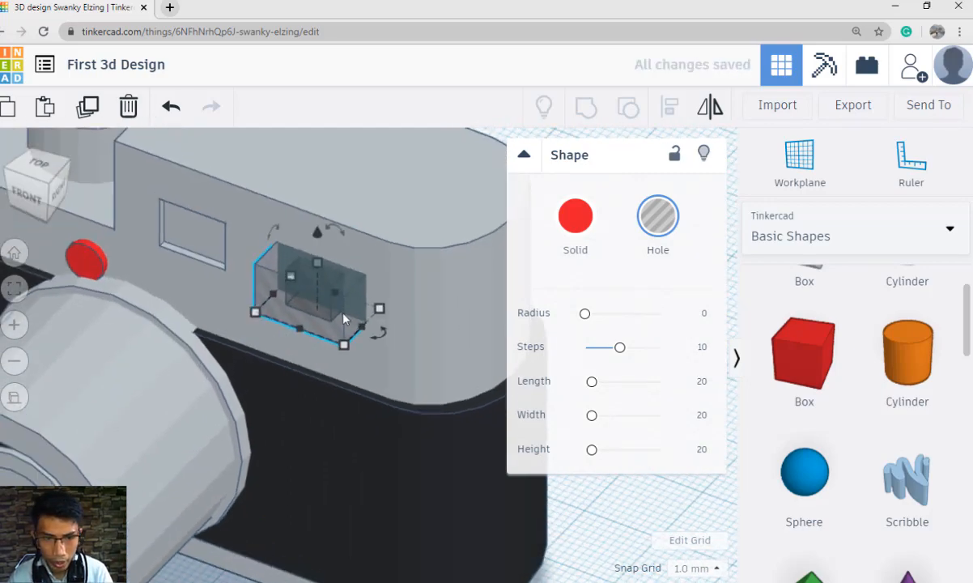
Group the larger hole box with the upper body to cut the second window's outer recess.
{"action": "left_click", "coordinate": [400, 243], "text": "shift"}
{"action": "left_click", "coordinate": [587, 107]}
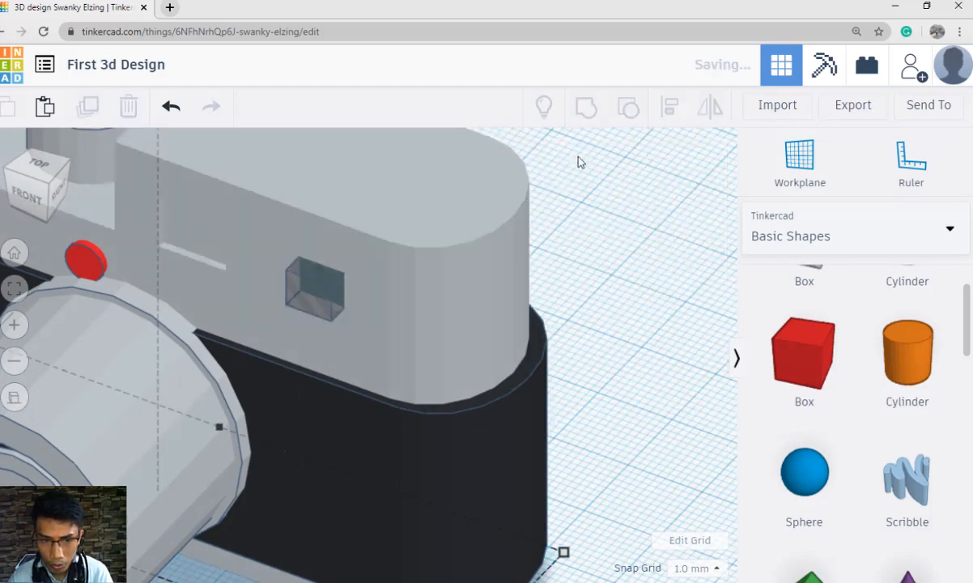
{"action": "left_click", "coordinate": [599, 341]}
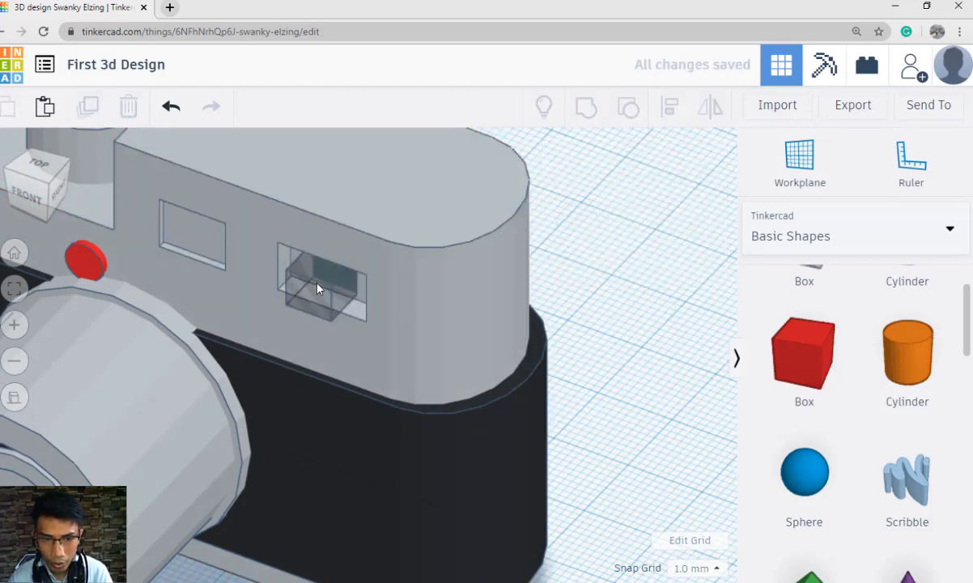
Group the remaining small hole box with the upper body to cut the inner opening inside the second window's recess.
{"action": "left_click", "coordinate": [318, 289]}
{"action": "scroll", "coordinate": [319, 287], "scroll_direction": "up", "scroll_amount": 3}
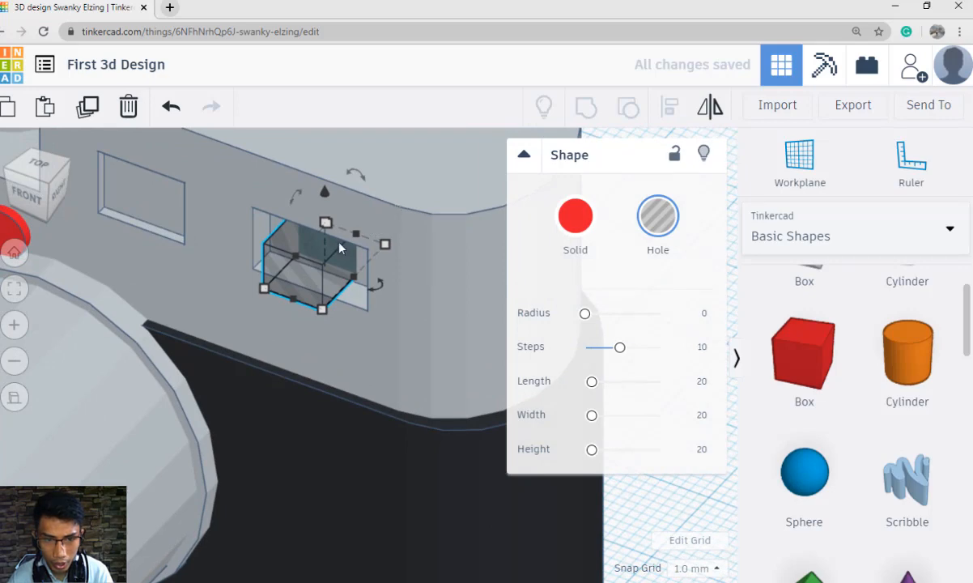
{"action": "left_click", "coordinate": [451, 230], "text": "shift"}
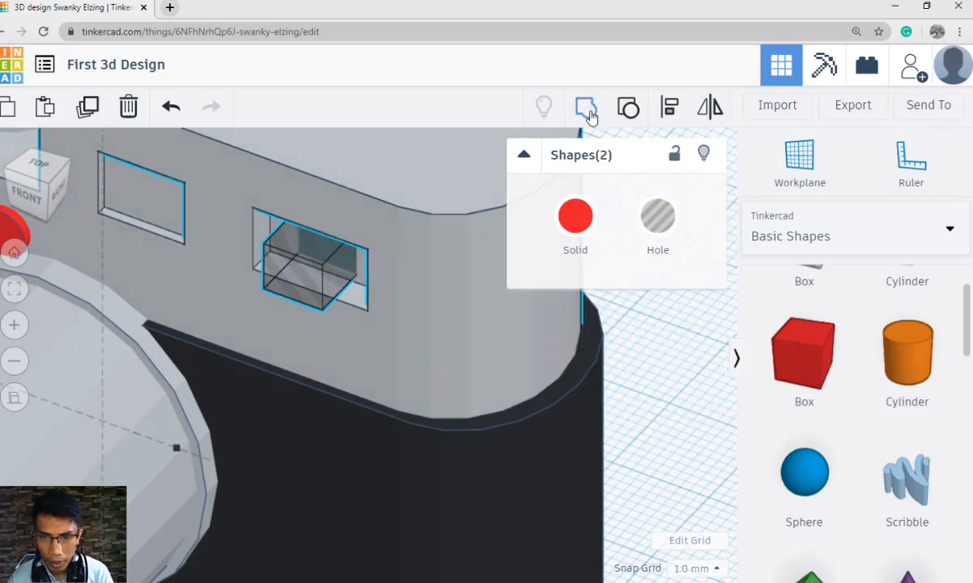
{"action": "left_click", "coordinate": [660, 395]}
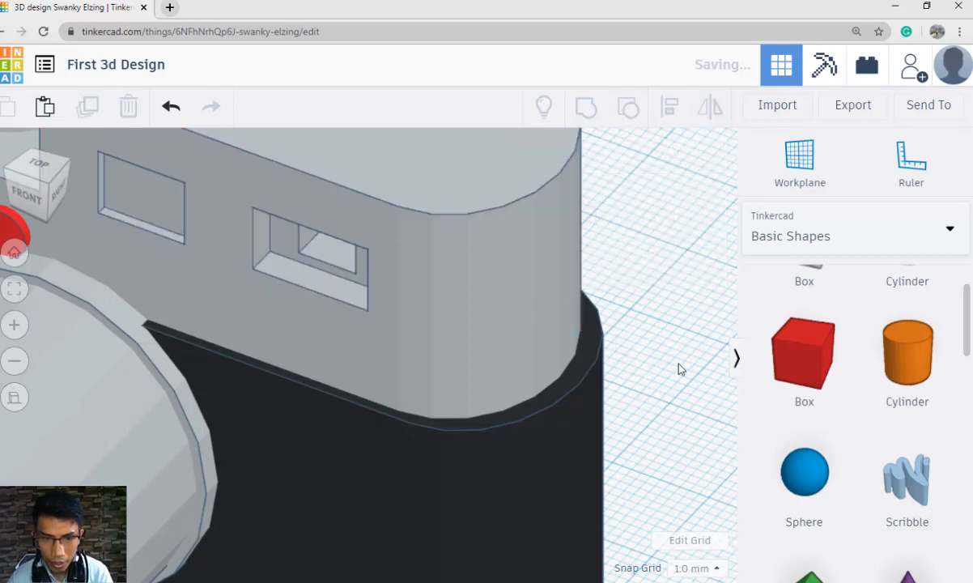
Compare the whole camera with the sample image and look through the basic shapes for the missing detail.
{"action": "right_click_drag", "start_coordinate": [679, 366], "coordinate": [679, 330]}
{"action": "scroll", "coordinate": [680, 334], "scroll_direction": "down", "scroll_amount": 3}
{"action": "right_click_drag", "start_coordinate": [608, 341], "coordinate": [624, 322]}
{"action": "scroll", "coordinate": [611, 331], "scroll_direction": "down", "scroll_amount": 1}
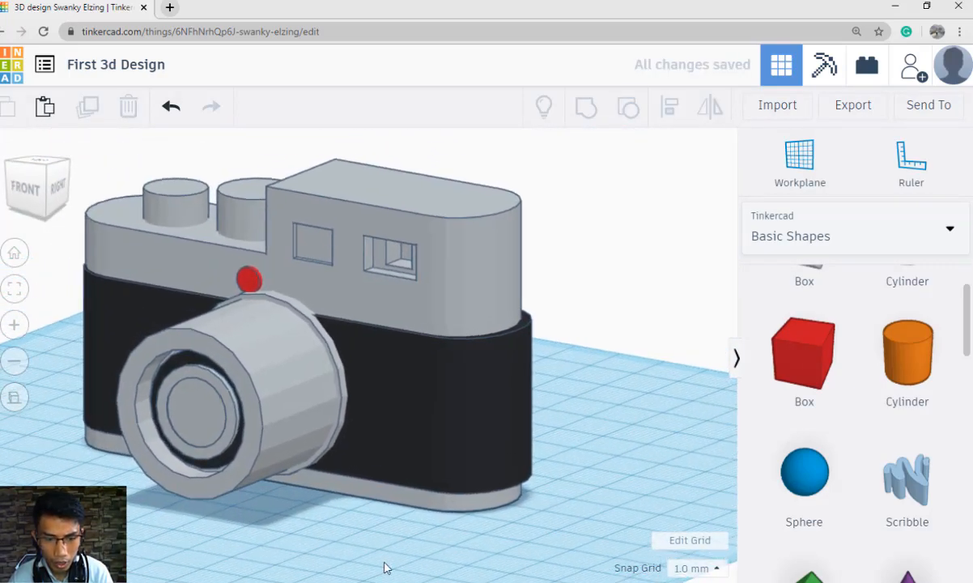
{"action": "key", "text": "alt+Tab"}
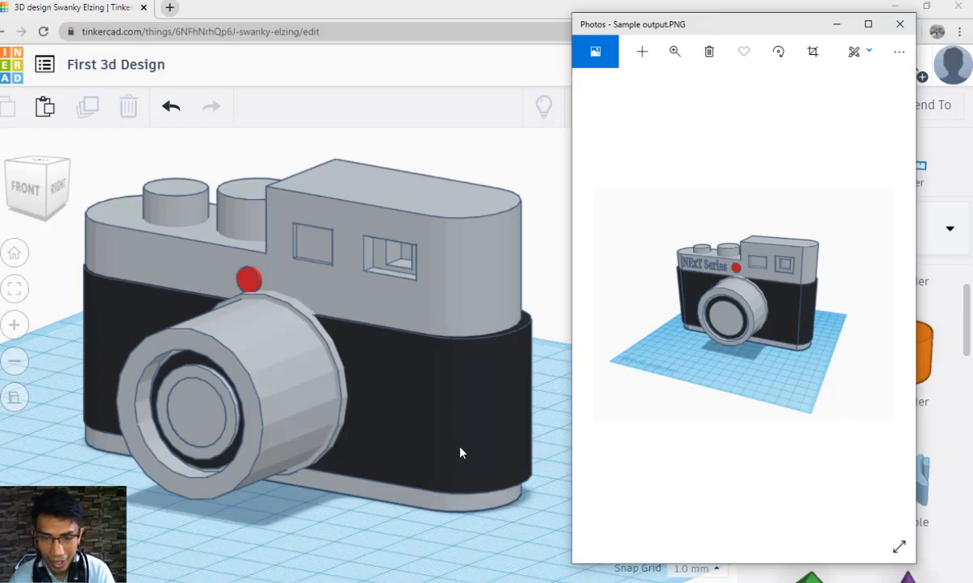
{"action": "key", "text": "alt+Tab"}
{"action": "right_click_drag", "start_coordinate": [443, 518], "coordinate": [437, 394]}
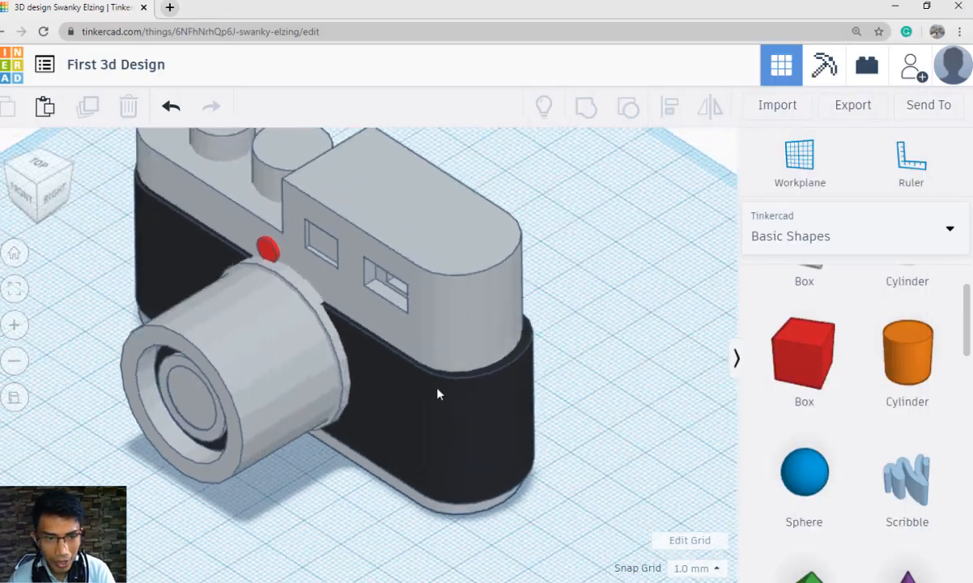
{"action": "scroll", "coordinate": [438, 395], "scroll_direction": "down", "scroll_amount": 4}
{"action": "scroll", "coordinate": [797, 401], "scroll_direction": "down", "scroll_amount": 2}
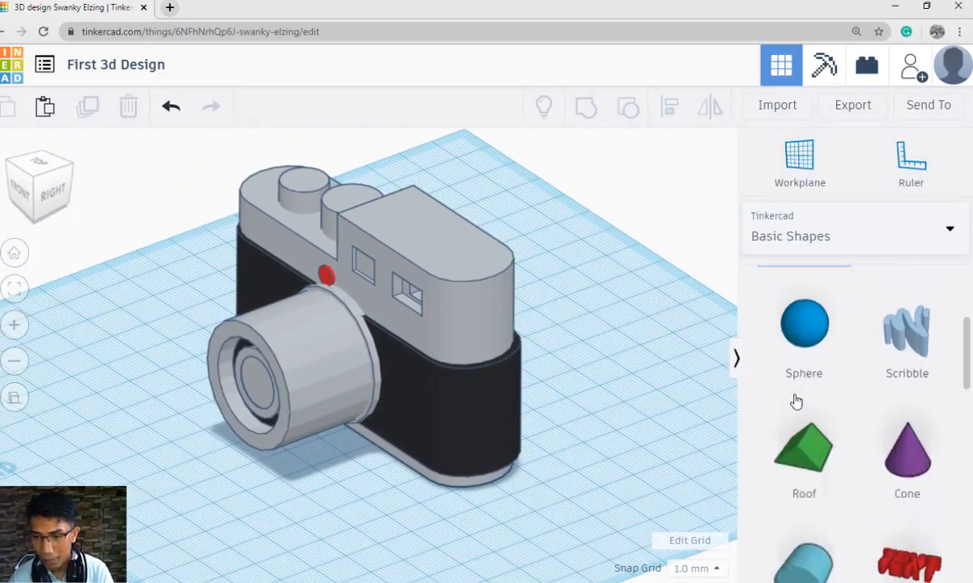
Add a Text shape beside the camera and set its text to "NExT Series".
{"action": "scroll", "coordinate": [796, 401], "scroll_direction": "down", "scroll_amount": 2}
{"action": "left_click_drag", "start_coordinate": [893, 469], "coordinate": [138, 515]}
{"action": "left_click_drag", "start_coordinate": [630, 311], "coordinate": [547, 322]}
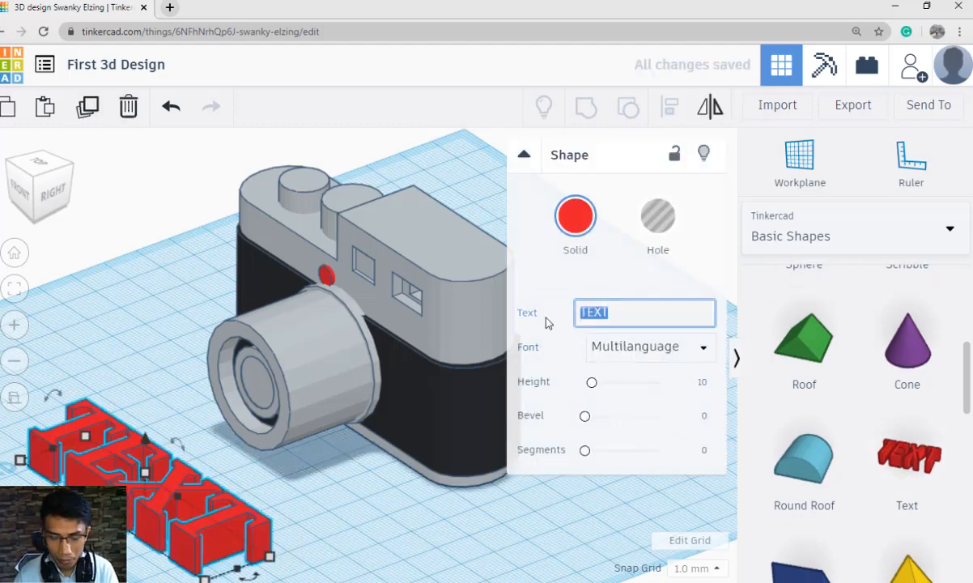
{"action": "key", "text": "Return"}
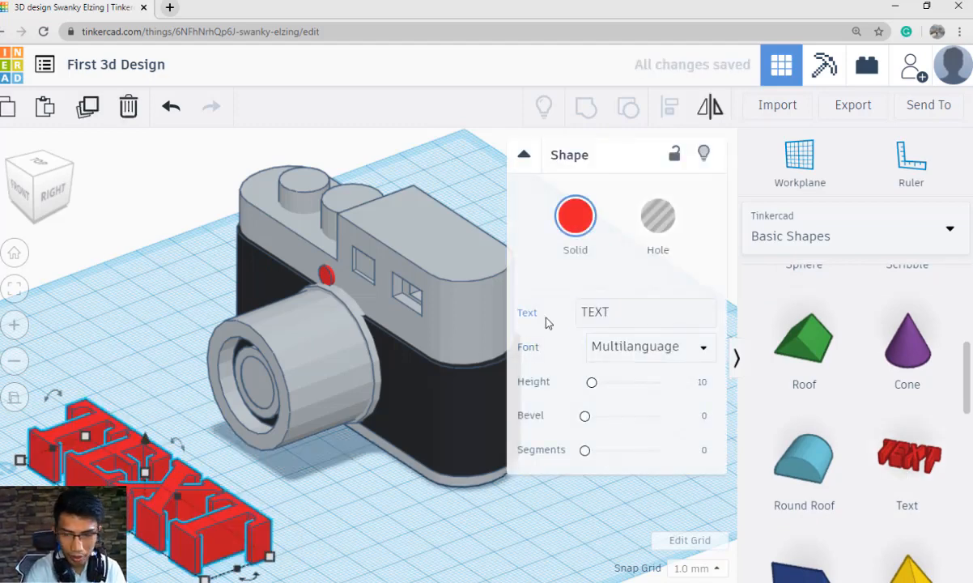
{"action": "left_click", "coordinate": [586, 312]}
{"action": "double_click", "coordinate": [598, 317]}
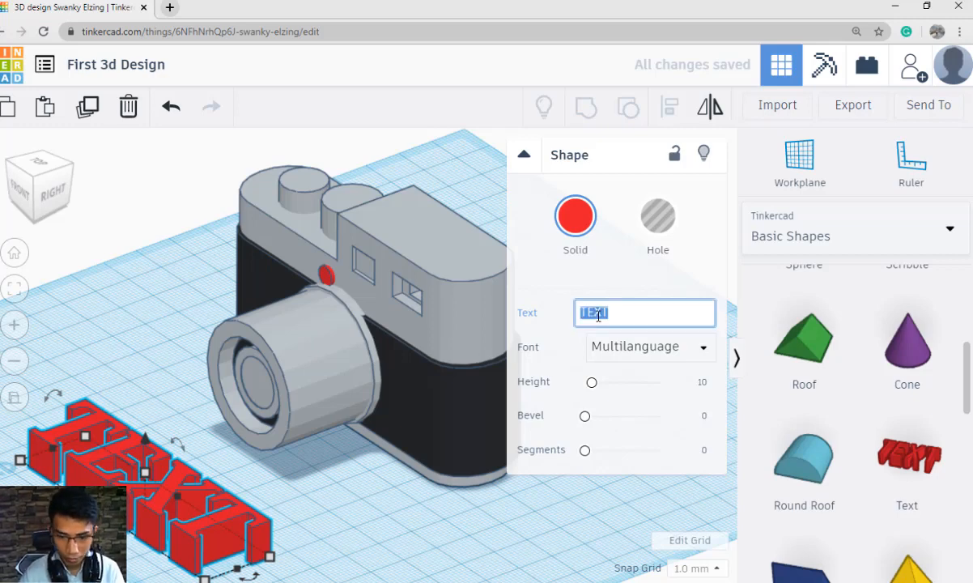
{"action": "type", "text": "NEXT"}
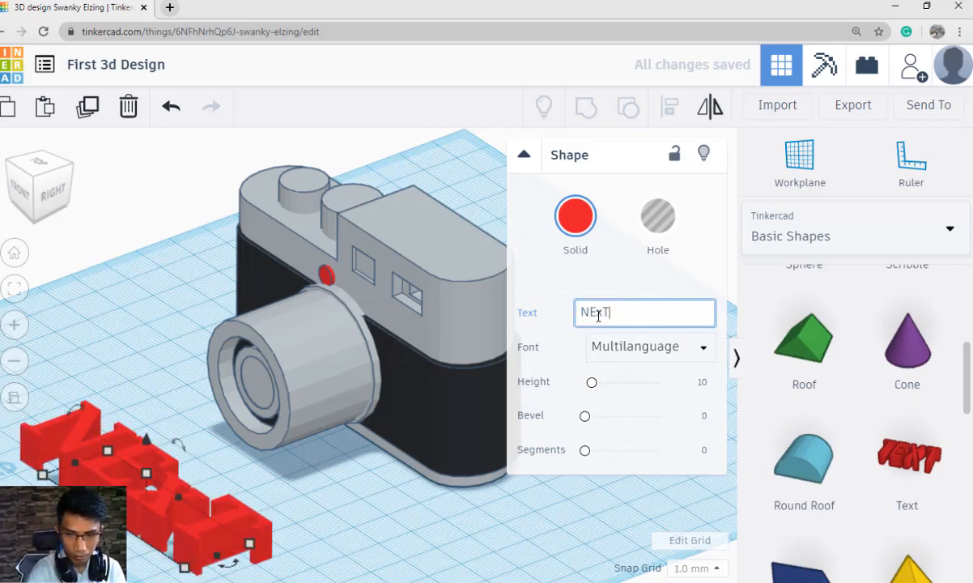
{"action": "type", "text": " Series"}
{"action": "key", "text": "Return"}
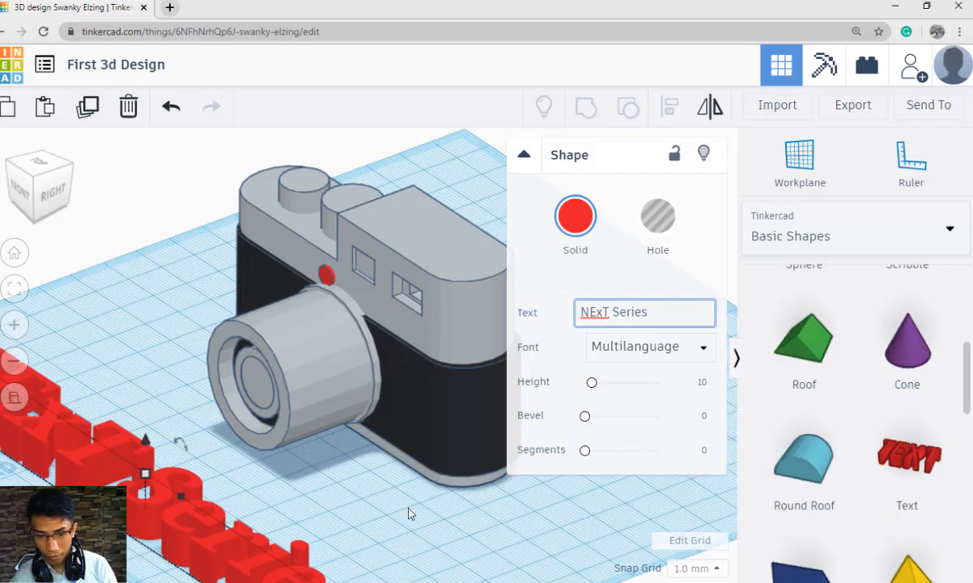
Scale the "NExT Series" text down to fit the camera front and reduce its thickness to 5 mm.
{"action": "left_click", "coordinate": [398, 538]}
{"action": "scroll", "coordinate": [400, 531], "scroll_direction": "down", "scroll_amount": 2}
{"action": "middle_click_drag", "start_coordinate": [419, 525], "coordinate": [424, 506]}
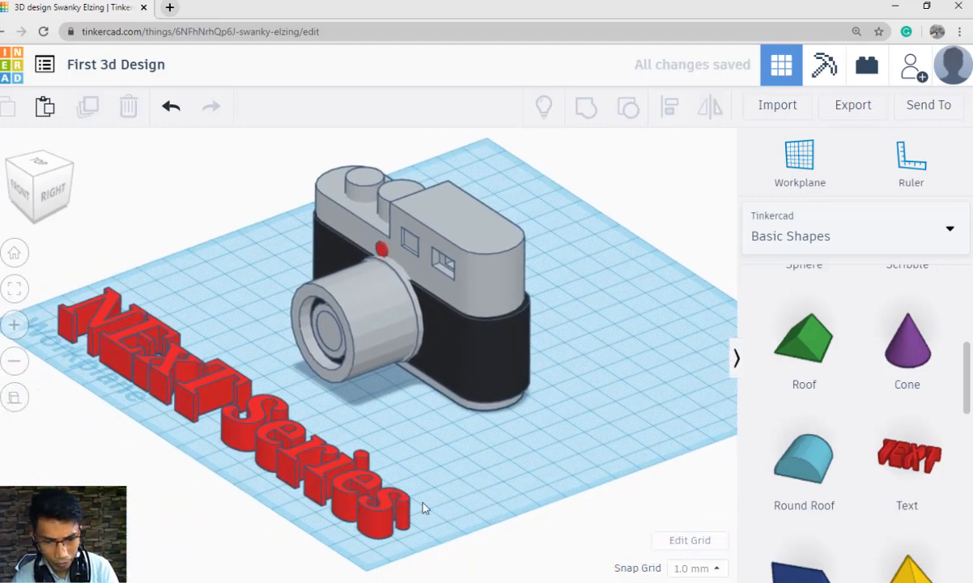
{"action": "left_click", "coordinate": [401, 515]}
{"action": "right_click_drag", "start_coordinate": [429, 516], "coordinate": [450, 550]}
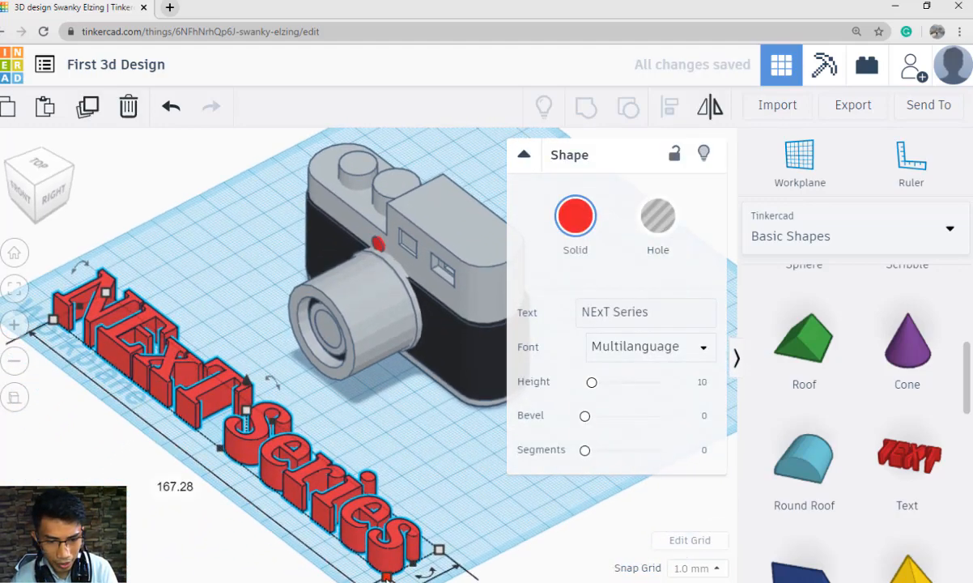
{"action": "left_click_drag", "start_coordinate": [375, 577], "coordinate": [108, 305], "text": "shift"}
{"action": "scroll", "coordinate": [161, 359], "scroll_direction": "up", "scroll_amount": 3}
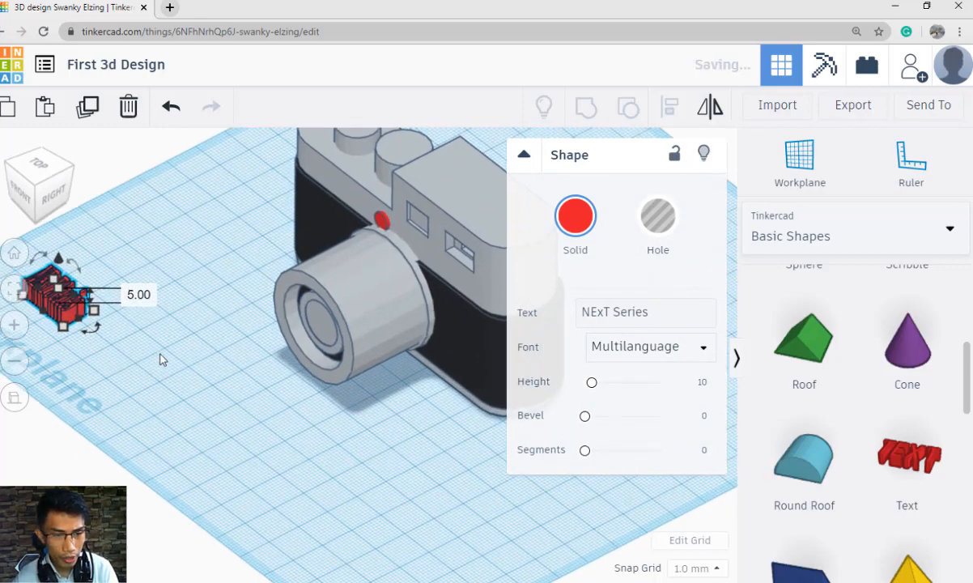
Rotate the small text 90° so that it stands upright facing the front.
{"action": "scroll", "coordinate": [224, 413], "scroll_direction": "down", "scroll_amount": 5}
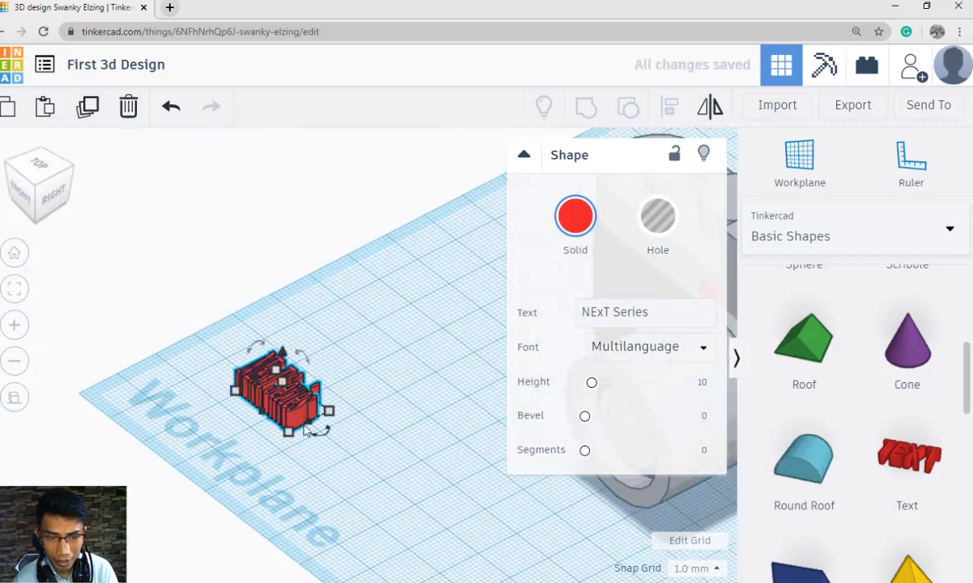
{"action": "left_click_drag", "start_coordinate": [255, 346], "coordinate": [255, 348]}
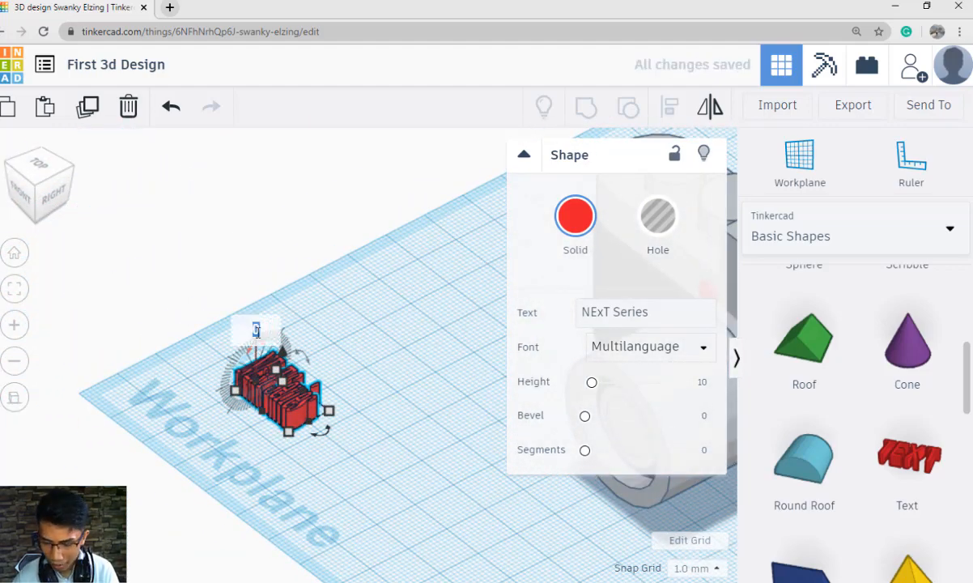
{"action": "left_click", "coordinate": [257, 328]}
{"action": "type", "text": "90"}
{"action": "key", "text": "Return"}
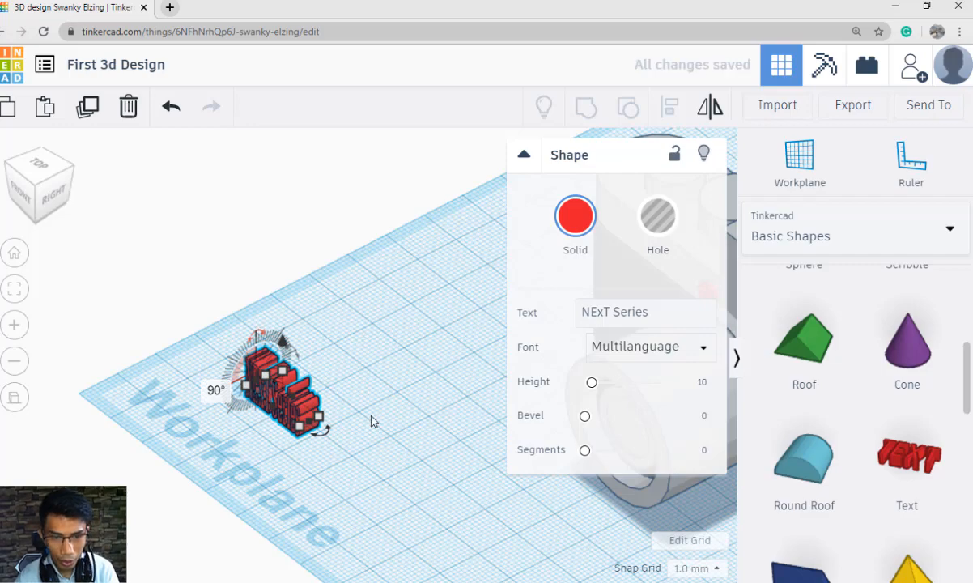
{"action": "left_click", "coordinate": [372, 417]}
Raise the upright text 45 mm above the workplane.
{"action": "right_click_drag", "start_coordinate": [372, 417], "coordinate": [295, 483]}
{"action": "left_click", "coordinate": [232, 460]}
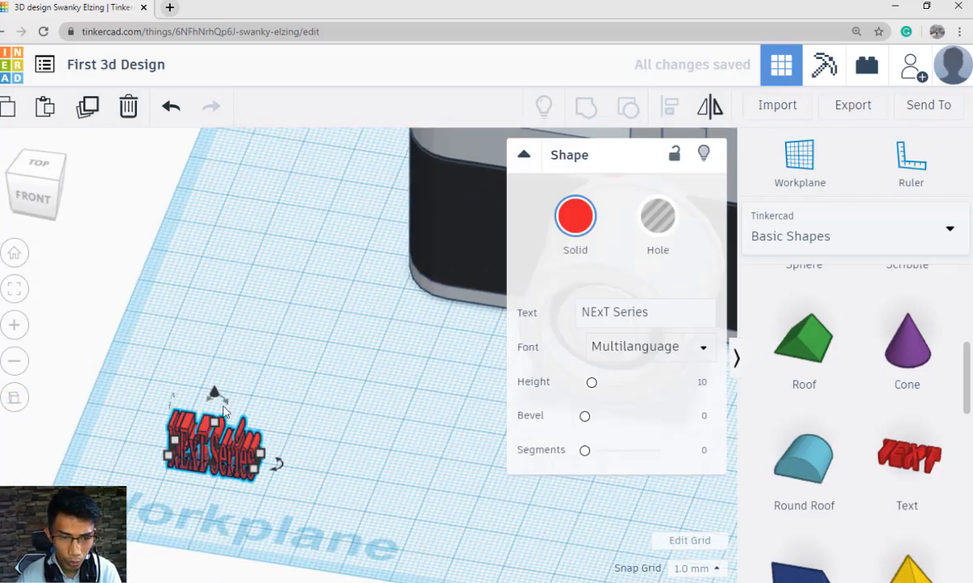
{"action": "left_click_drag", "start_coordinate": [212, 395], "coordinate": [214, 195]}
{"action": "scroll", "coordinate": [354, 379], "scroll_direction": "down", "scroll_amount": 2}
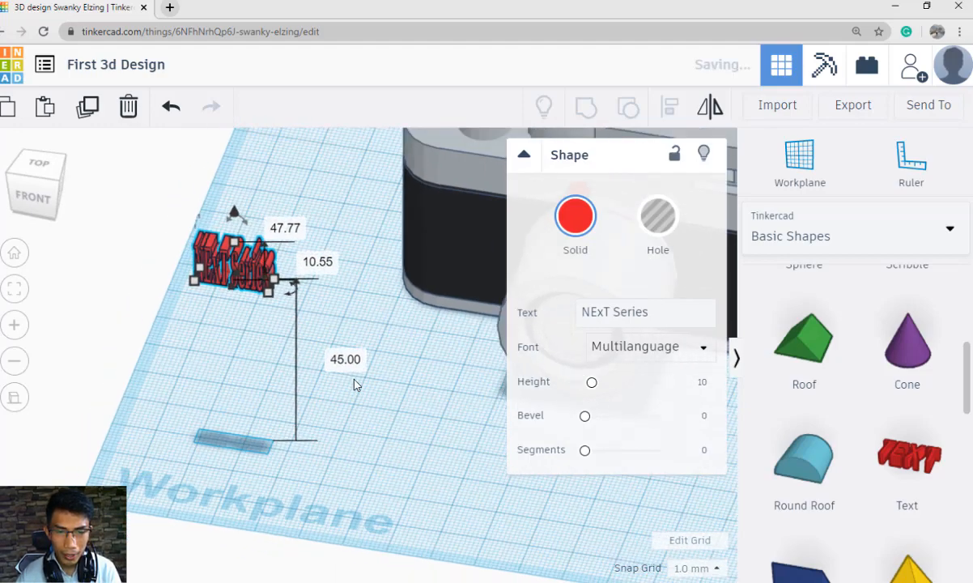
{"action": "left_click_drag", "start_coordinate": [247, 306], "coordinate": [383, 435]}
{"action": "right_click_drag", "start_coordinate": [384, 434], "coordinate": [374, 468]}
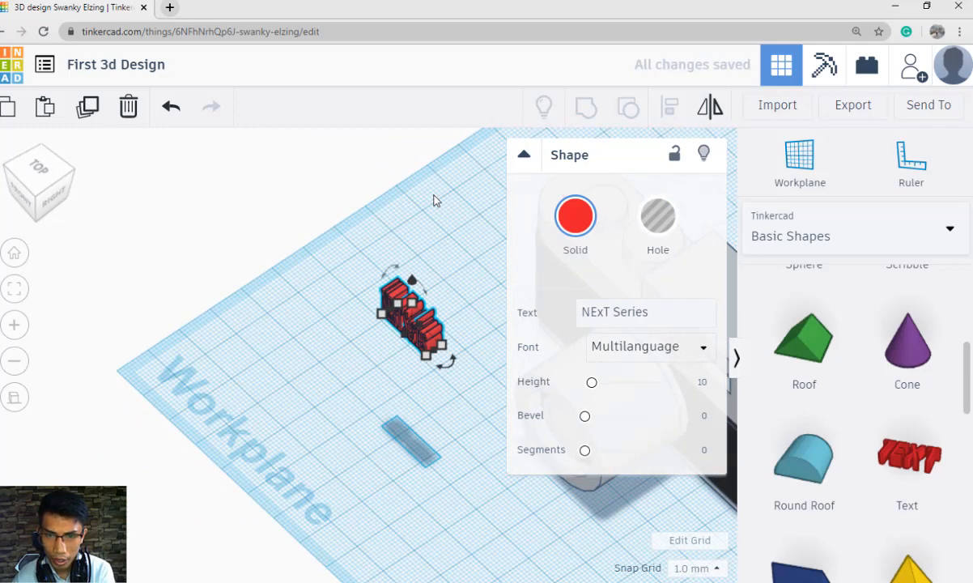
Move the raised text across the workplane to the left end of the camera's front.
{"action": "left_click", "coordinate": [517, 295]}
{"action": "right_click_drag", "start_coordinate": [516, 294], "coordinate": [582, 360]}
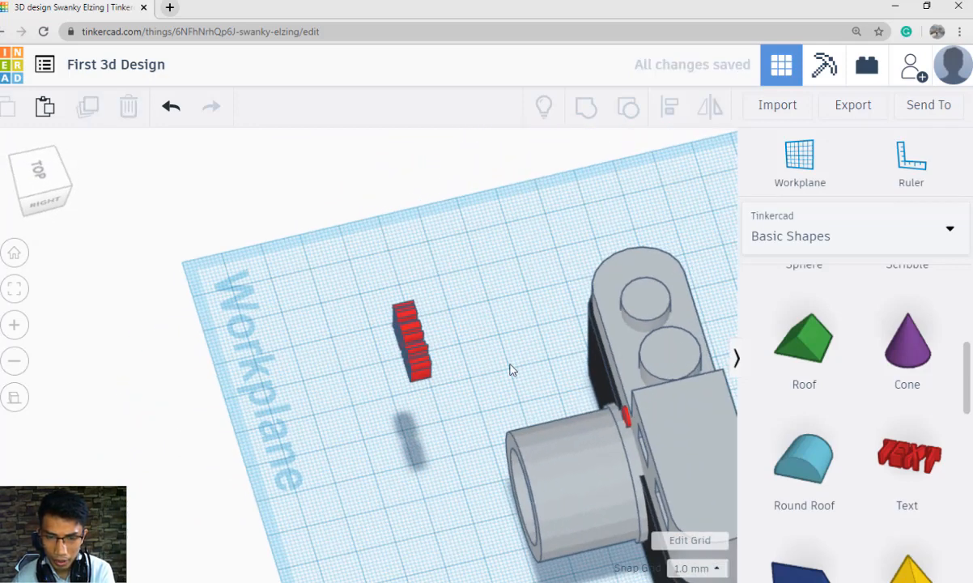
{"action": "left_click", "coordinate": [418, 349]}
{"action": "key", "text": "Right"}
{"action": "key", "text": "Right"}
{"action": "key", "text": "Right"}
{"action": "key", "text": "Right"}
{"action": "key", "text": "Right"}
{"action": "key", "text": "Right"}
{"action": "key", "text": "Right"}
{"action": "key", "text": "Right"}
{"action": "key", "text": "Right"}
{"action": "key", "text": "Right"}
{"action": "key", "text": "Right"}
{"action": "key", "text": "Right"}
{"action": "key", "text": "Right"}
{"action": "key", "text": "Right"}
{"action": "key", "text": "Right"}
{"action": "key", "text": "Right"}
{"action": "key", "text": "Right"}
{"action": "key", "text": "Right"}
{"action": "key", "text": "Right"}
{"action": "key", "text": "Right"}
{"action": "key", "text": "Right"}
{"action": "key", "text": "Right"}
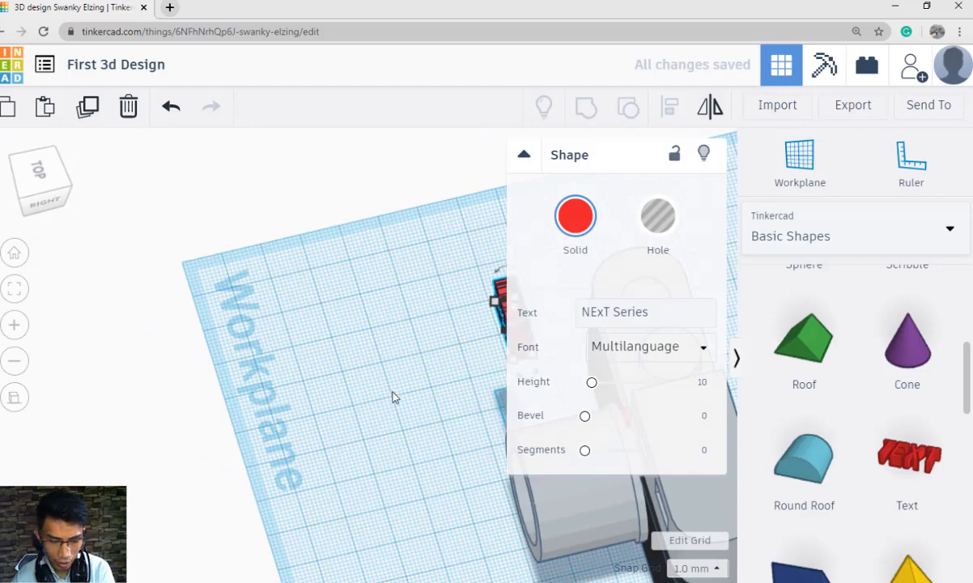
{"action": "middle_click_drag", "start_coordinate": [303, 393], "coordinate": [108, 365]}
{"action": "key", "text": "Right"}
{"action": "key", "text": "Right"}
{"action": "key", "text": "Right"}
{"action": "key", "text": "Right"}
{"action": "key", "text": "Right"}
{"action": "key", "text": "Right"}
{"action": "key", "text": "Right"}
{"action": "key", "text": "Right"}
{"action": "key", "text": "Right"}
{"action": "key", "text": "Right"}
{"action": "key", "text": "Right"}
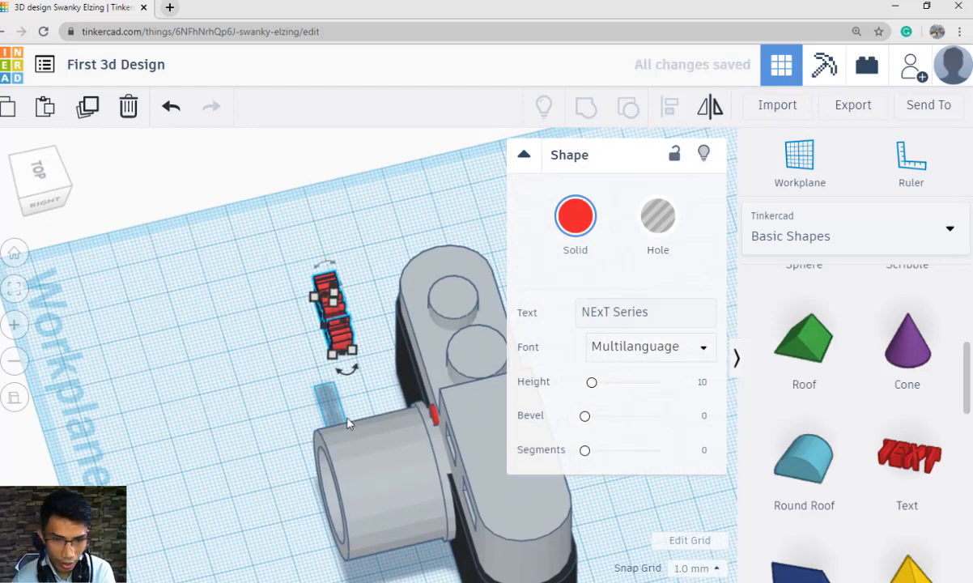
{"action": "right_click_drag", "start_coordinate": [421, 407], "coordinate": [537, 355]}
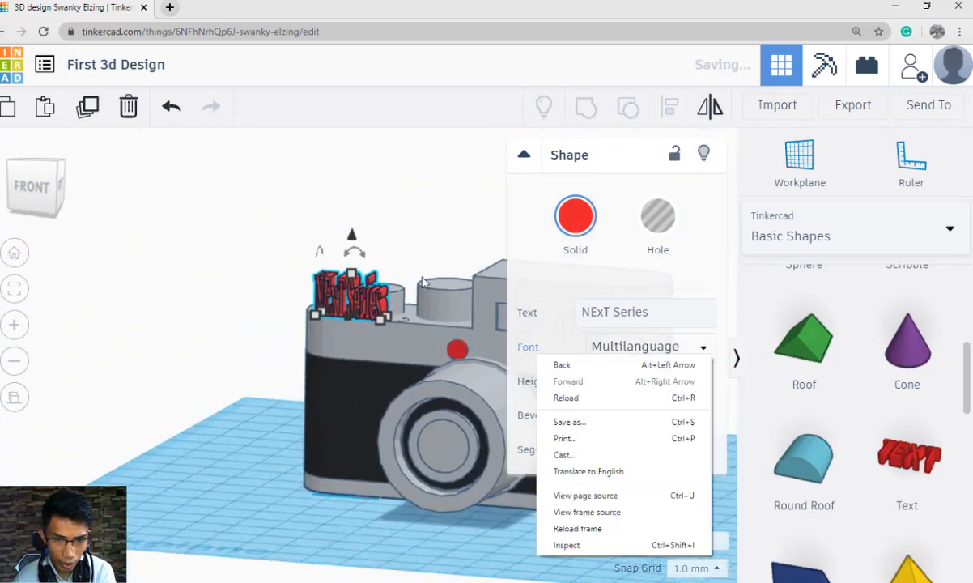
Lower the text onto the upper body's front face between its left end and the red dot, and compare its placement with the sample image.
{"action": "left_click_drag", "start_coordinate": [346, 236], "coordinate": [346, 277]}
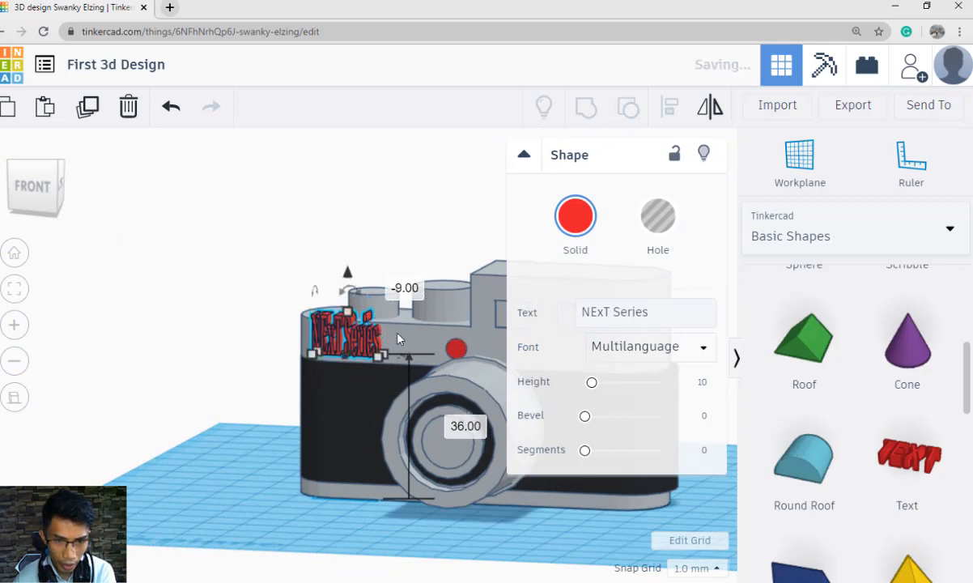
{"action": "left_click_drag", "start_coordinate": [350, 324], "coordinate": [378, 327]}
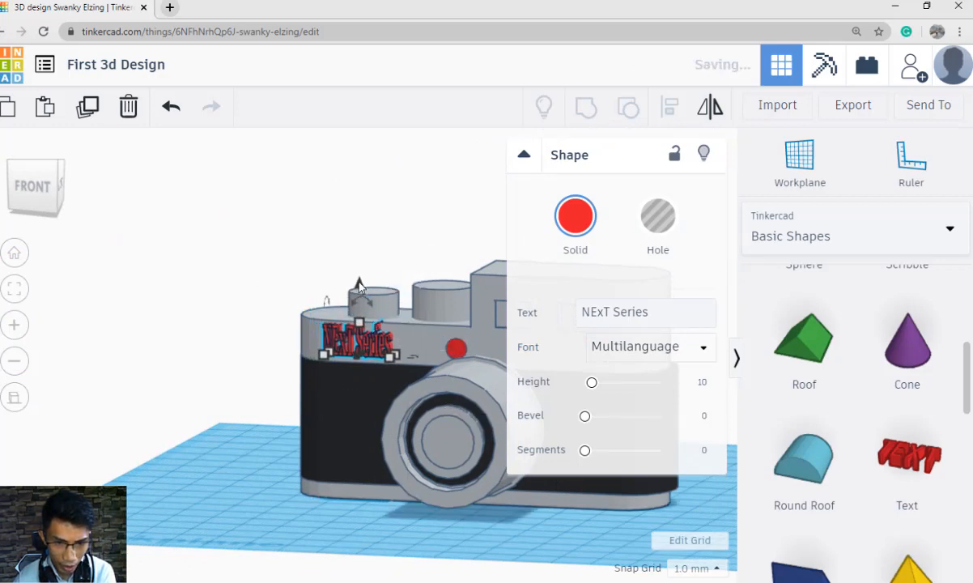
{"action": "left_click_drag", "start_coordinate": [359, 283], "coordinate": [360, 291]}
{"action": "key", "text": "Left"}
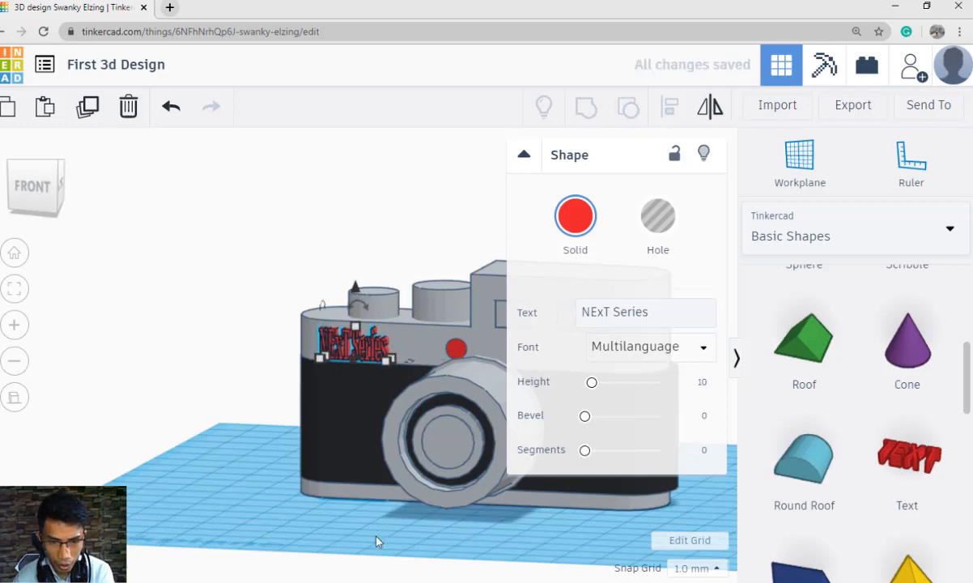
{"action": "key", "text": "Up"}
{"action": "key", "text": "alt+Tab"}
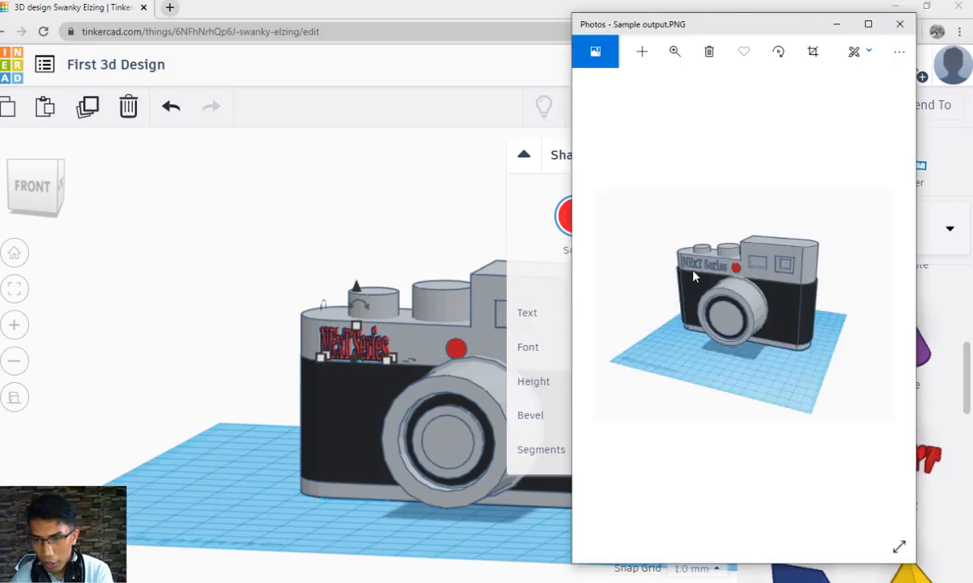
{"action": "key", "text": "alt+Tab"}
Turn the text into a hole and group it with the upper body to engrave the lettering.
{"action": "scroll", "coordinate": [284, 431], "scroll_direction": "up", "scroll_amount": 5}
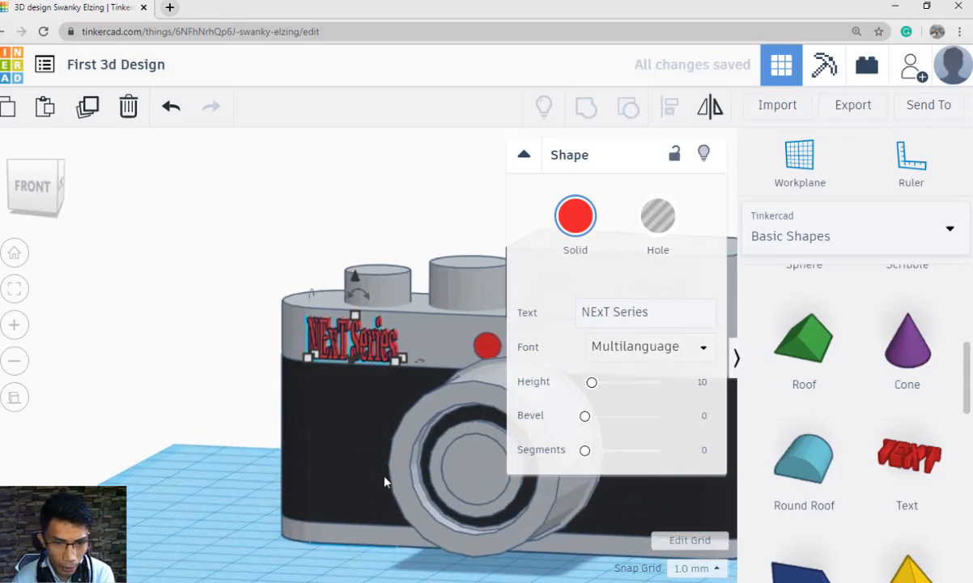
{"action": "right_click_drag", "start_coordinate": [380, 491], "coordinate": [398, 400]}
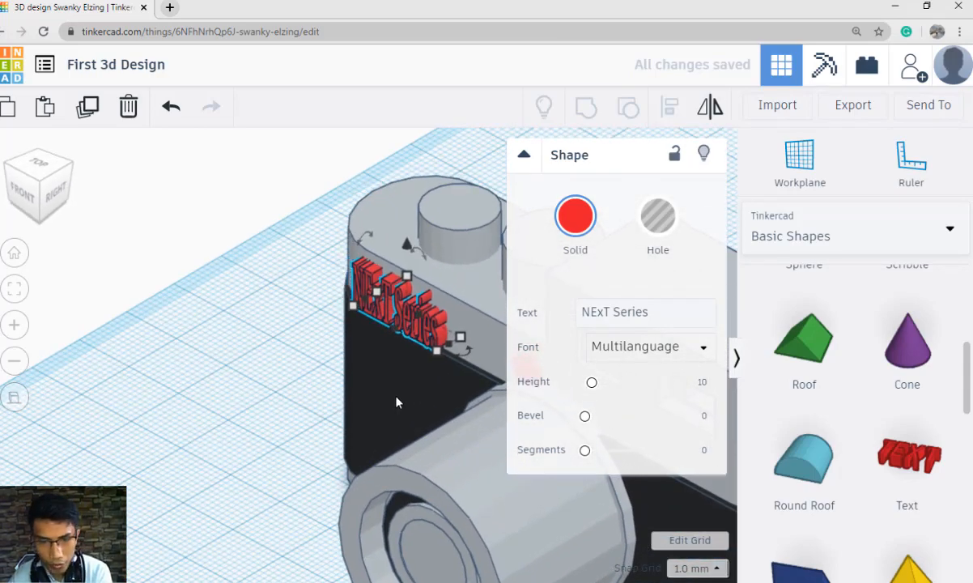
{"action": "scroll", "coordinate": [239, 437], "scroll_direction": "up", "scroll_amount": 2}
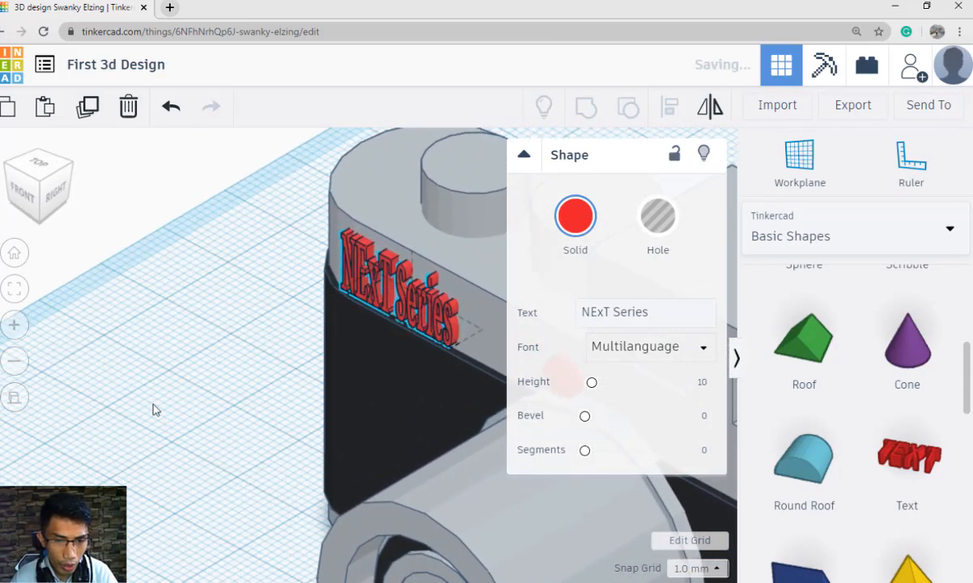
{"action": "middle_click_drag", "start_coordinate": [422, 369], "coordinate": [345, 387]}
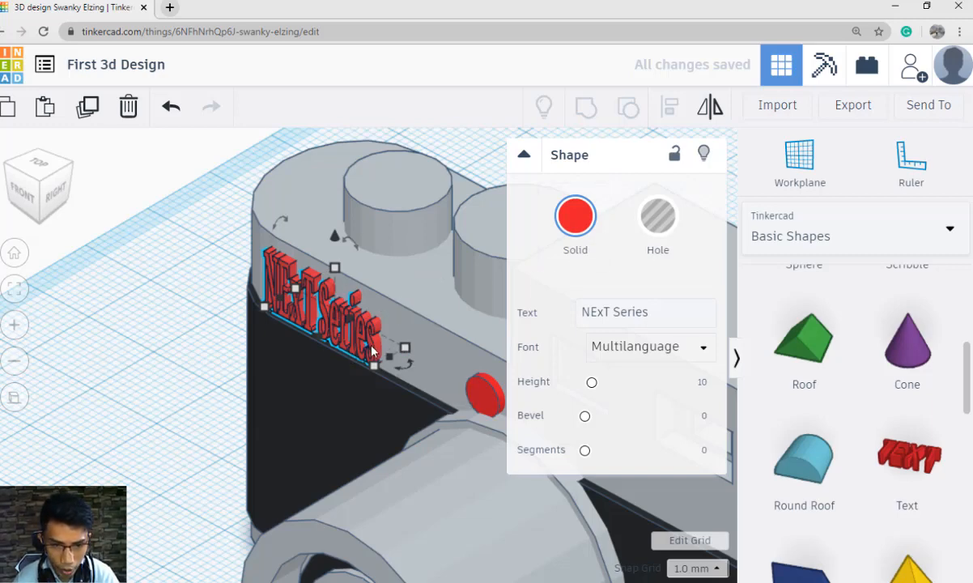
{"action": "left_click", "coordinate": [660, 218]}
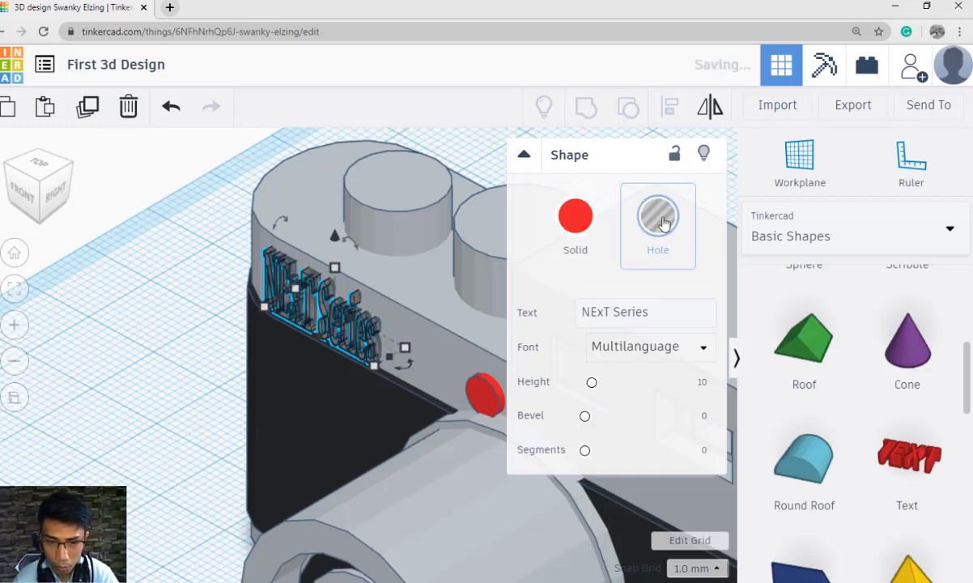
{"action": "left_click", "coordinate": [473, 323], "text": "shift"}
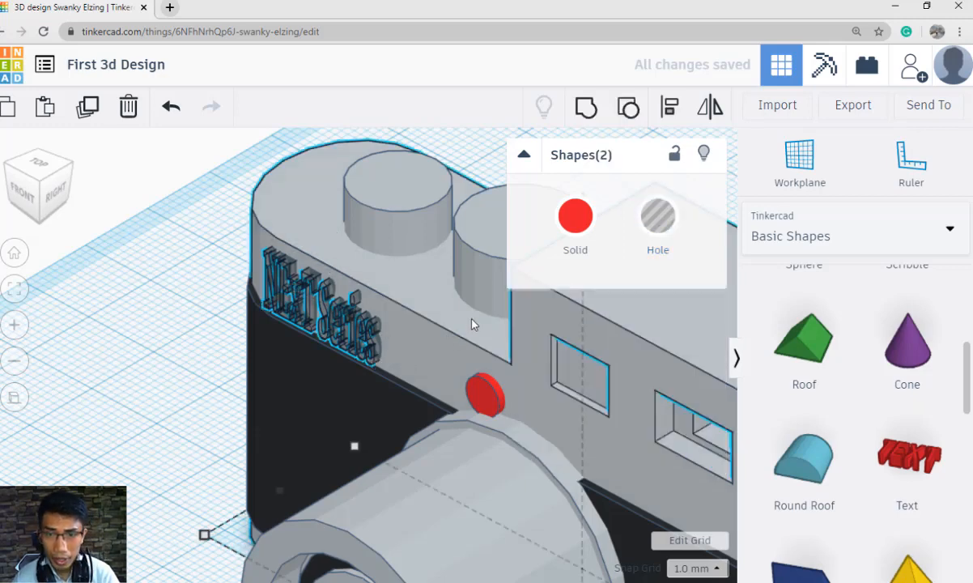
{"action": "left_click", "coordinate": [586, 122]}
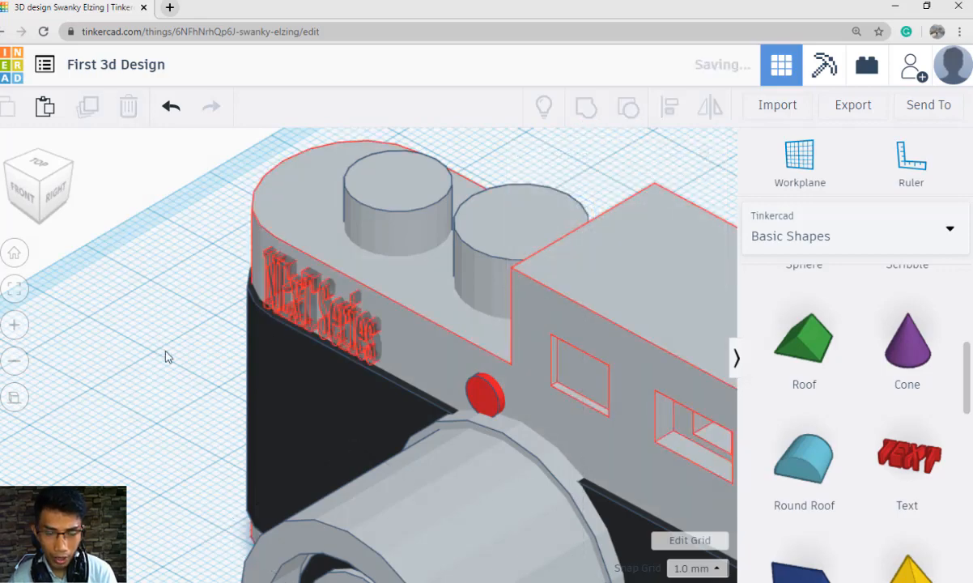
{"action": "scroll", "coordinate": [166, 358], "scroll_direction": "down", "scroll_amount": 2}
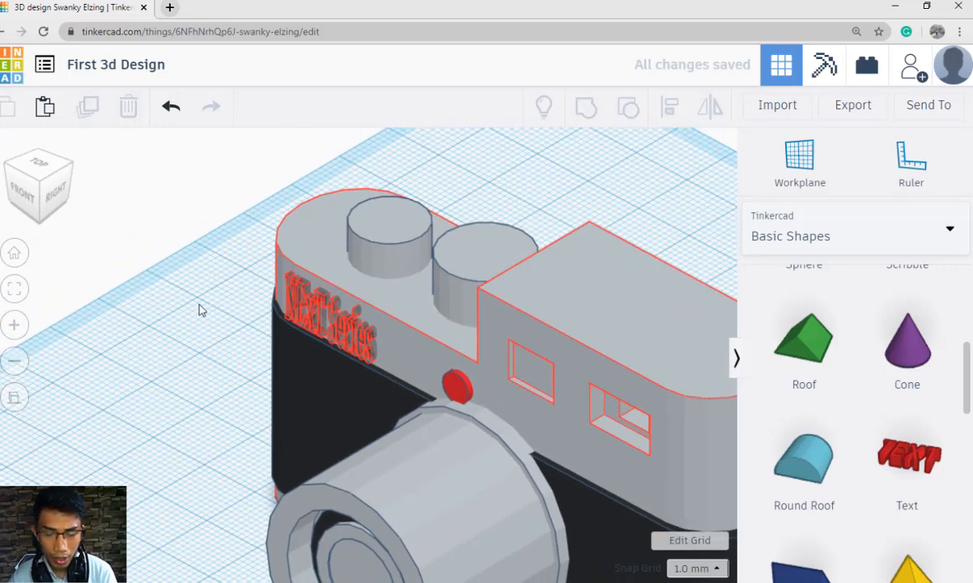
Try switching the engraved upper body between solid and hole, and inspect the camera from its front.
{"action": "left_click", "coordinate": [324, 329]}
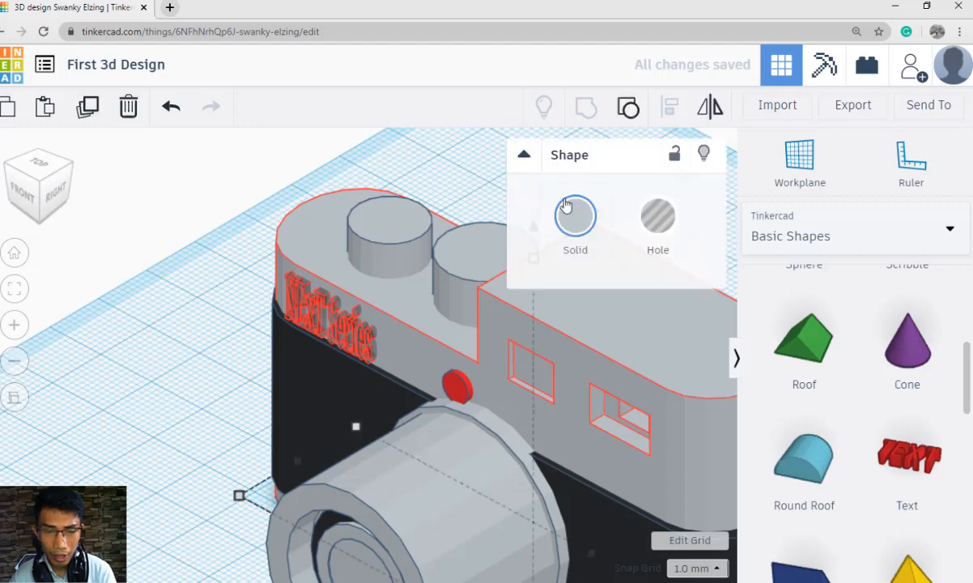
{"action": "left_click", "coordinate": [572, 195]}
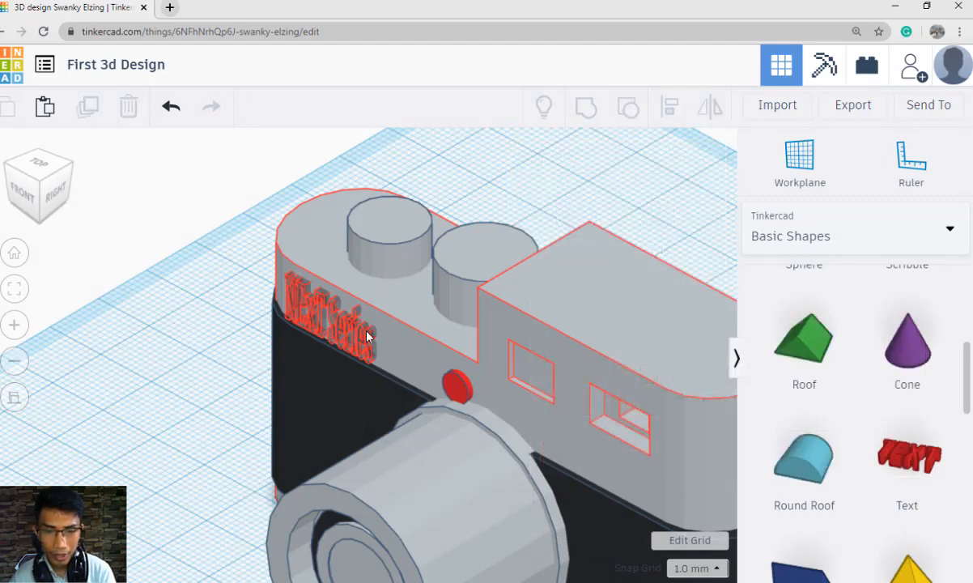
{"action": "left_click", "coordinate": [203, 392]}
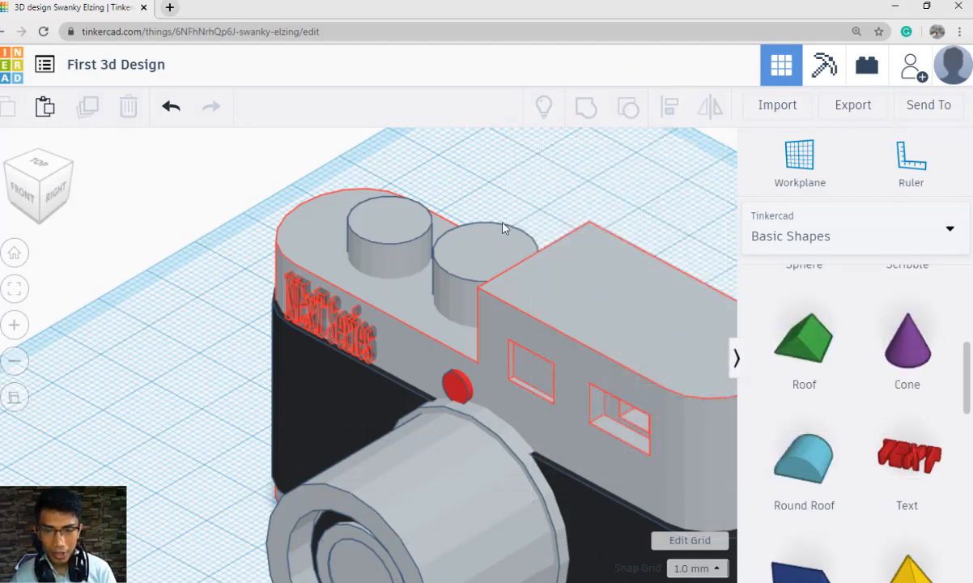
{"action": "left_click", "coordinate": [361, 347]}
{"action": "left_click", "coordinate": [670, 222]}
{"action": "left_click", "coordinate": [222, 402]}
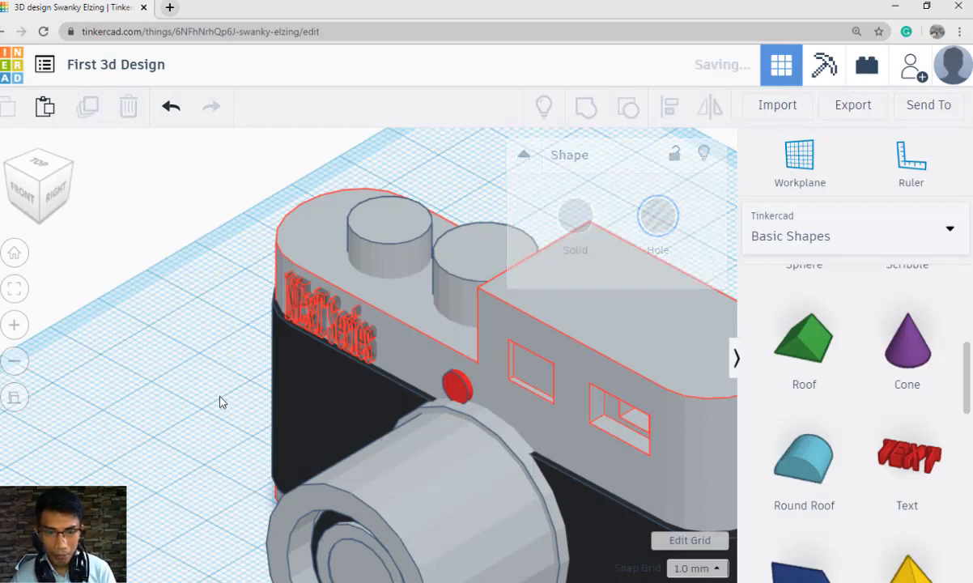
{"action": "scroll", "coordinate": [227, 408], "scroll_direction": "down", "scroll_amount": 3}
{"action": "right_click_drag", "start_coordinate": [303, 397], "coordinate": [446, 420]}
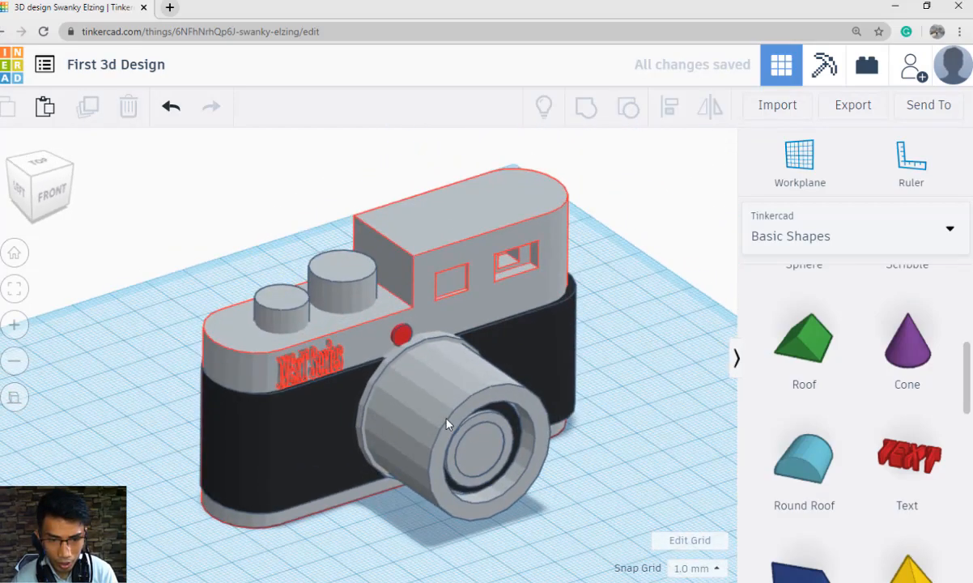
Undo the grouping of the engraved upper body, and group the "NExT Series" text hole with the upper body again.
{"action": "left_click", "coordinate": [301, 373]}
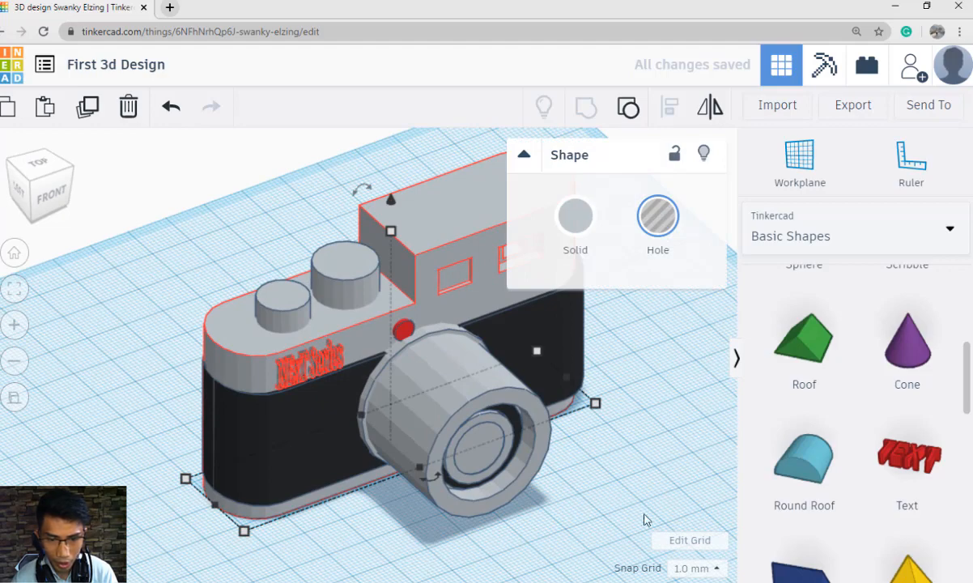
{"action": "scroll", "coordinate": [262, 341], "scroll_direction": "up", "scroll_amount": 2}
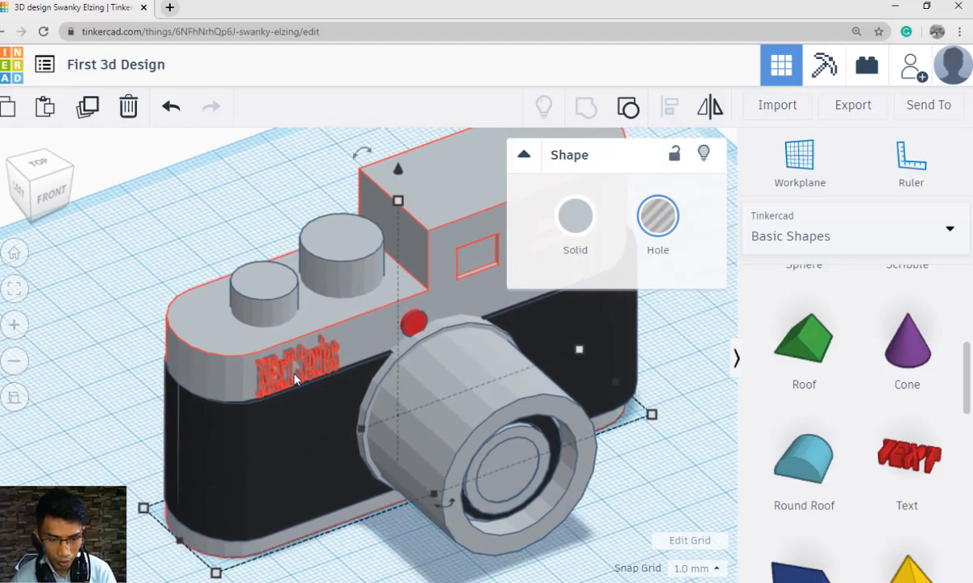
{"action": "key", "text": "ctrl+z"}
{"action": "left_click", "coordinate": [318, 372]}
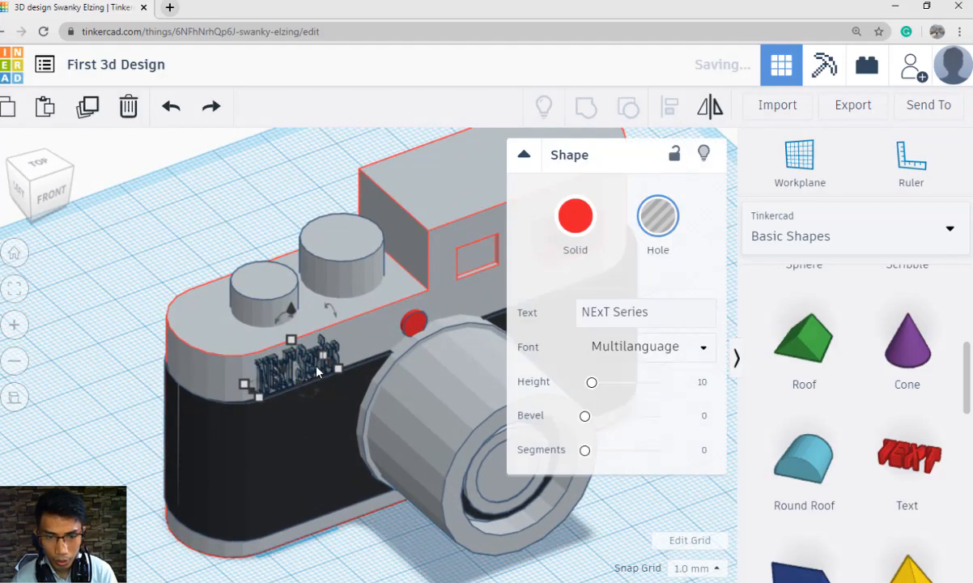
{"action": "left_click", "coordinate": [211, 341], "text": "shift"}
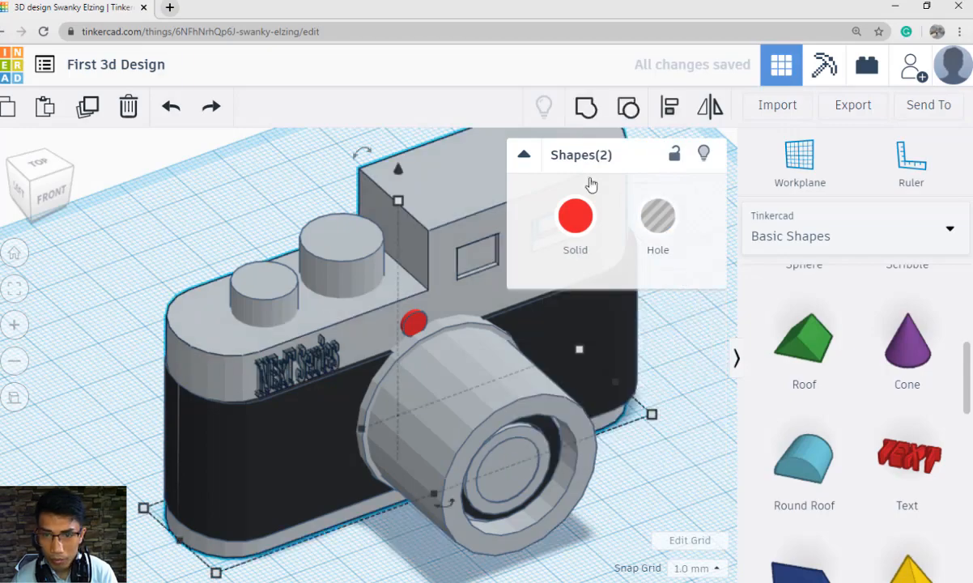
{"action": "left_click", "coordinate": [581, 114]}
{"action": "left_click", "coordinate": [736, 357]}
{"action": "left_click", "coordinate": [713, 381]}
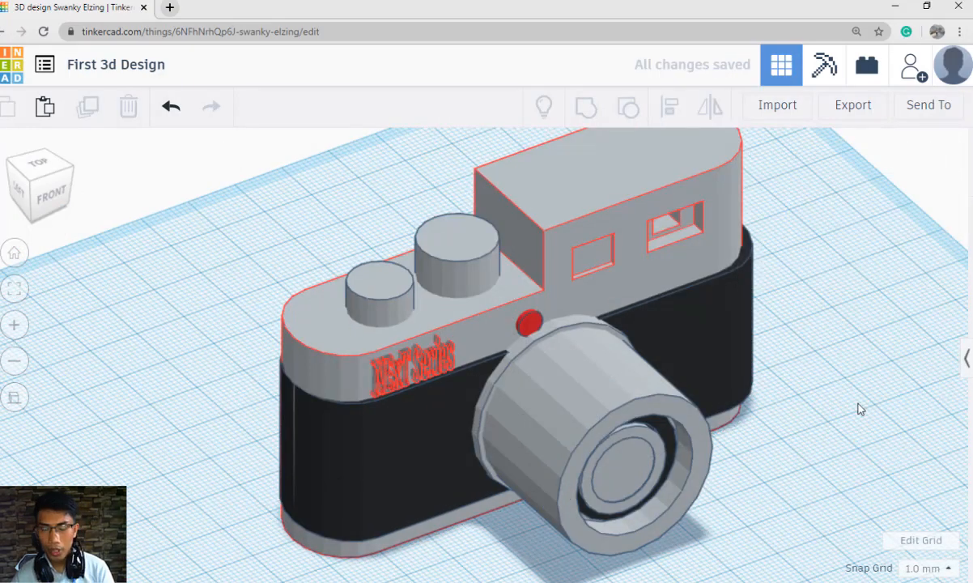
Inspect the camera from its front and compare it with the sample image.
{"action": "right_click_drag", "start_coordinate": [860, 409], "coordinate": [693, 495]}
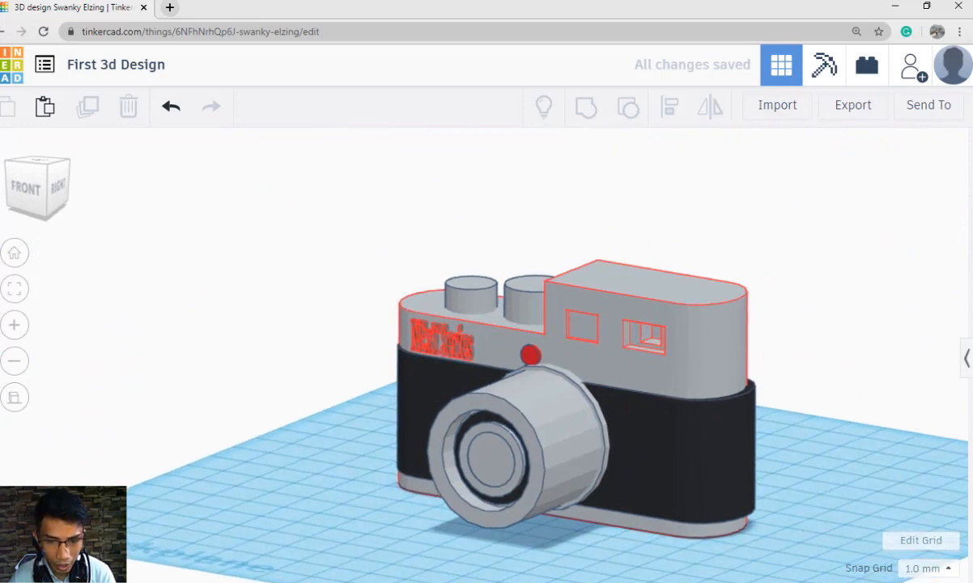
{"action": "left_click", "coordinate": [356, 579]}
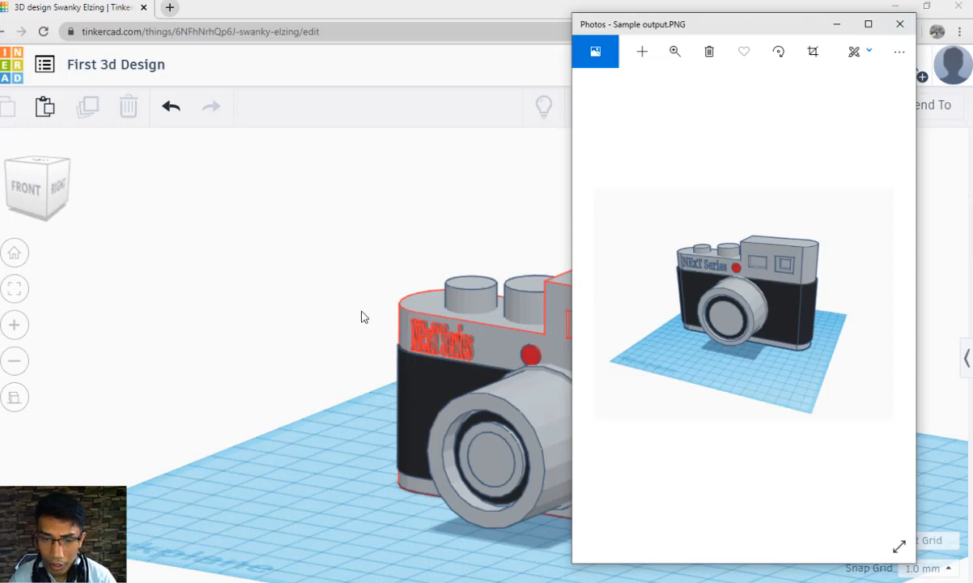
{"action": "right_click_drag", "start_coordinate": [248, 283], "coordinate": [420, 312]}
{"action": "scroll", "coordinate": [764, 387], "scroll_direction": "up", "scroll_amount": 5}
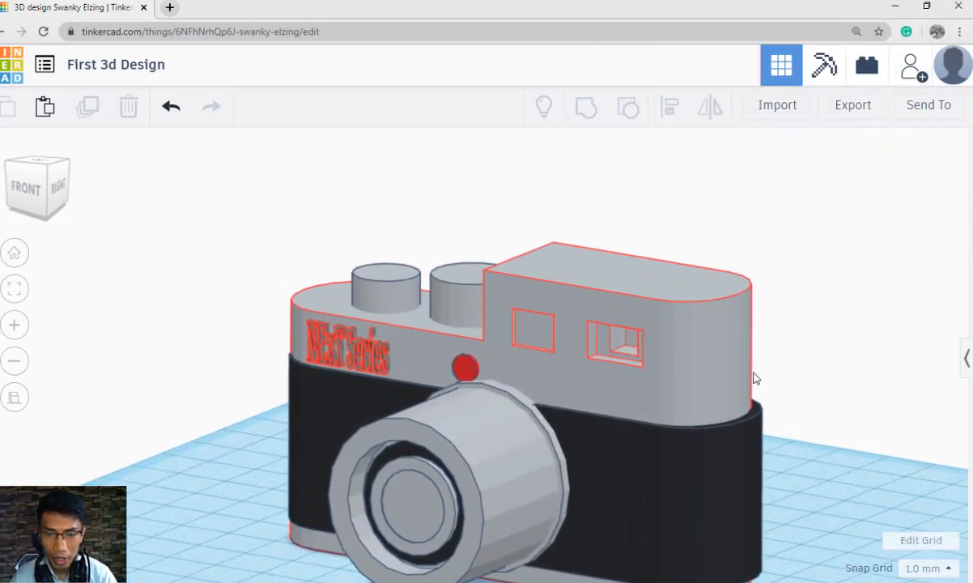
{"action": "middle_click_drag", "start_coordinate": [779, 382], "coordinate": [747, 344]}
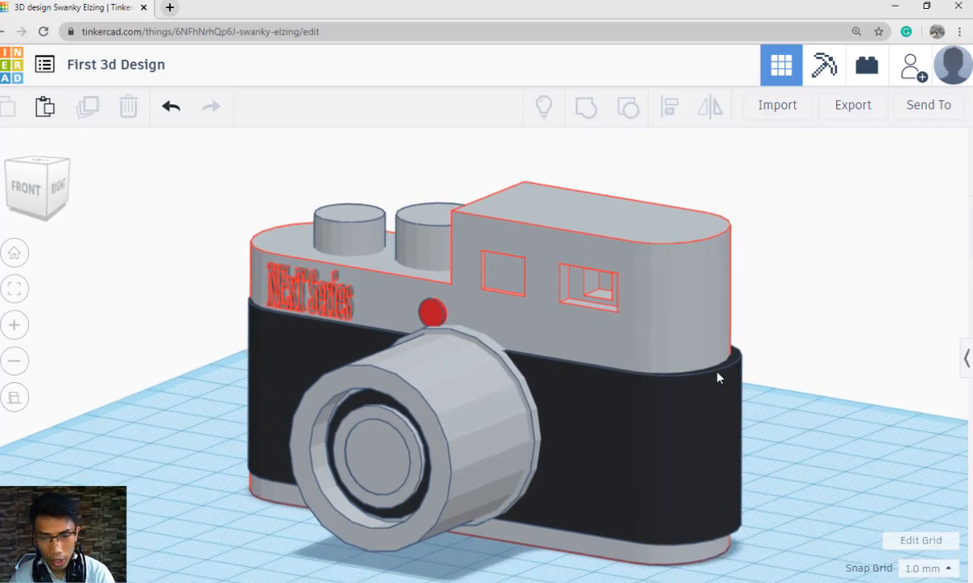
Change the solid colour of the camera's black middle body to the preset yellow.
{"action": "left_click", "coordinate": [727, 432]}
{"action": "left_click", "coordinate": [807, 217]}
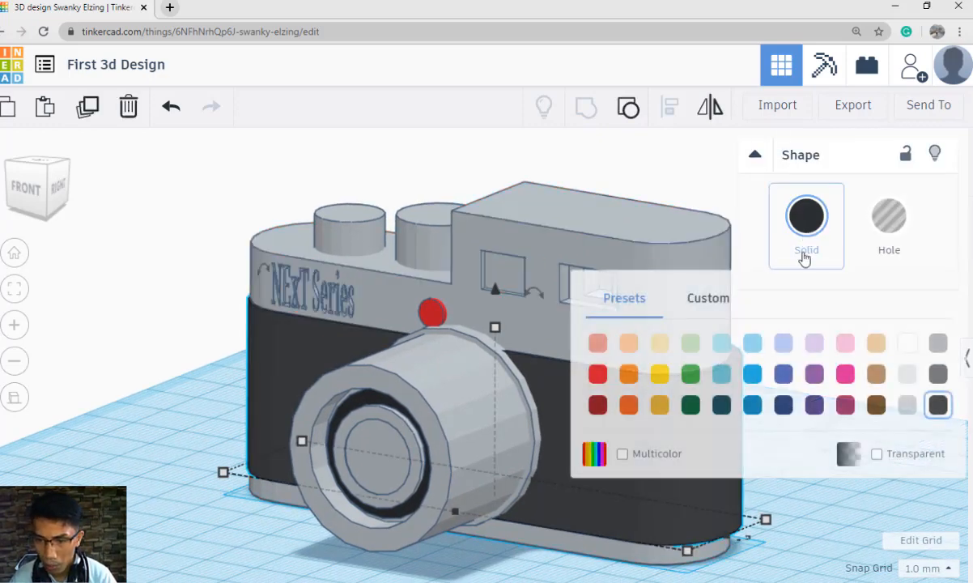
{"action": "left_click", "coordinate": [660, 374]}
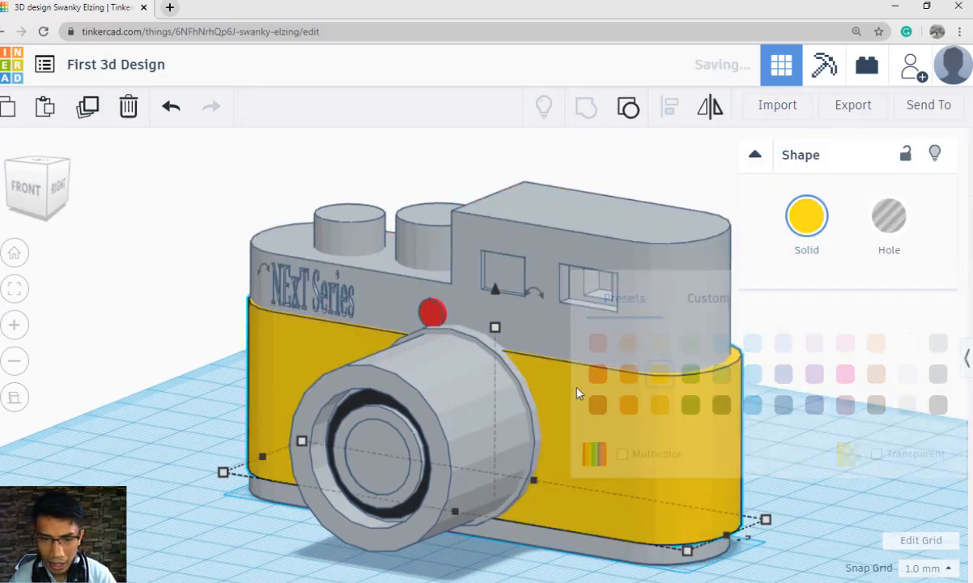
{"action": "left_click", "coordinate": [122, 331]}
Change the solid colour of the engraved upper body to the preset red and view the recoloured camera.
{"action": "left_click", "coordinate": [639, 330]}
{"action": "left_click", "coordinate": [807, 229]}
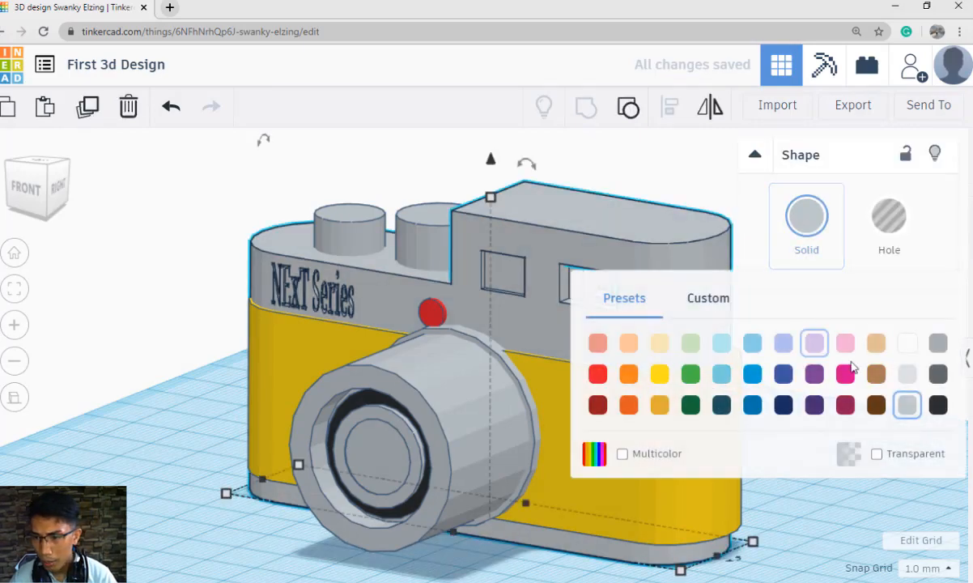
{"action": "left_click", "coordinate": [597, 374]}
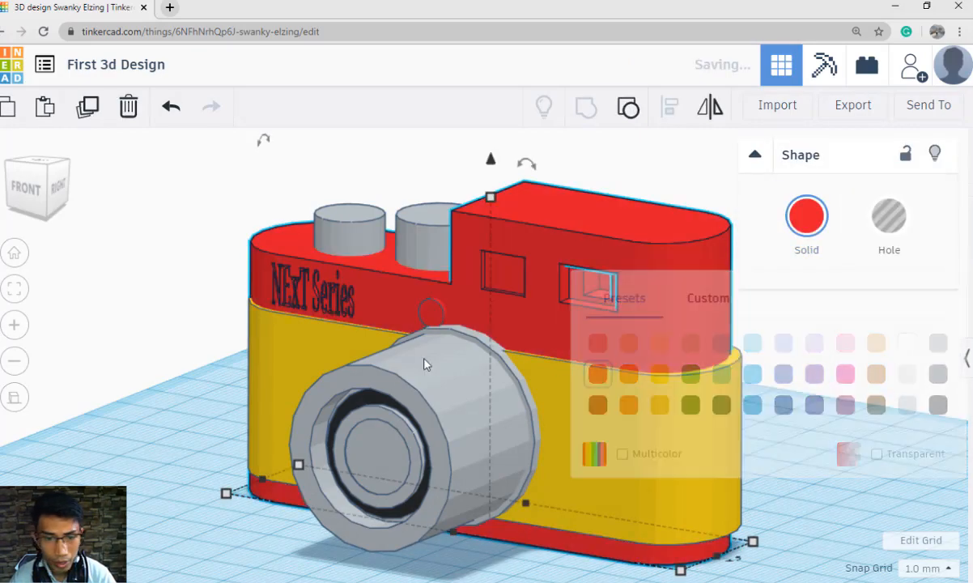
{"action": "left_click", "coordinate": [163, 309]}
{"action": "scroll", "coordinate": [604, 335], "scroll_direction": "down", "scroll_amount": 2}
{"action": "right_click_drag", "start_coordinate": [784, 302], "coordinate": [835, 307]}
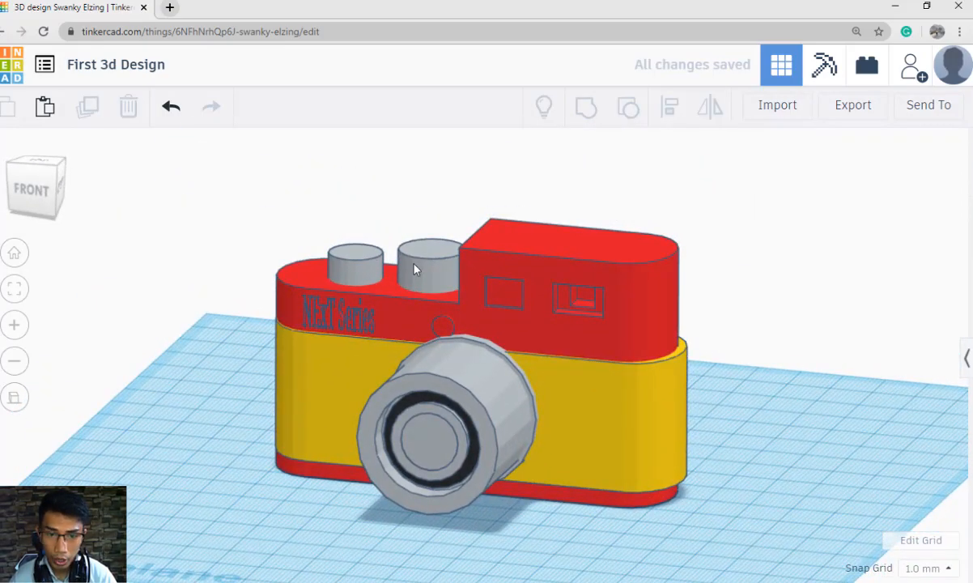
{"action": "left_click", "coordinate": [447, 282]}
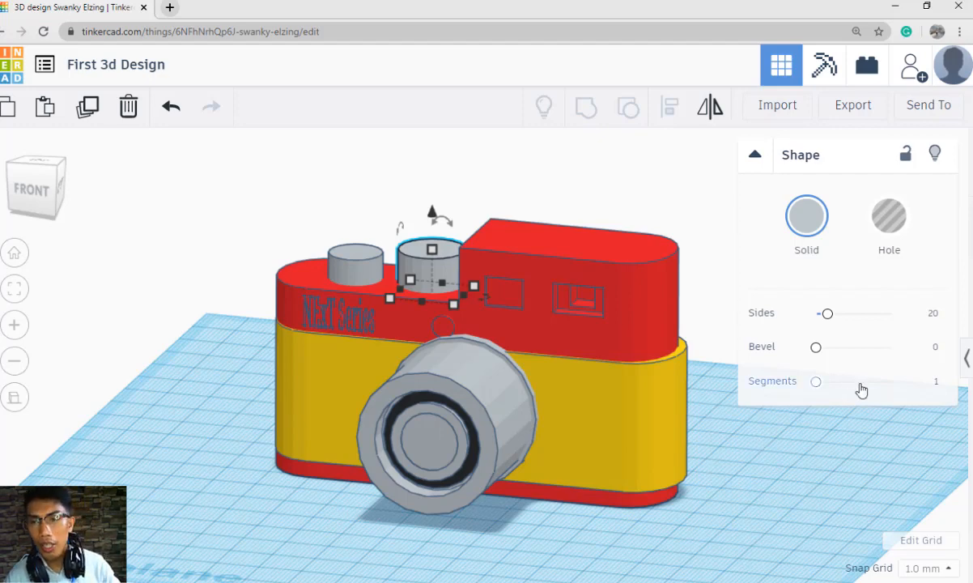
{"action": "left_click", "coordinate": [695, 207]}
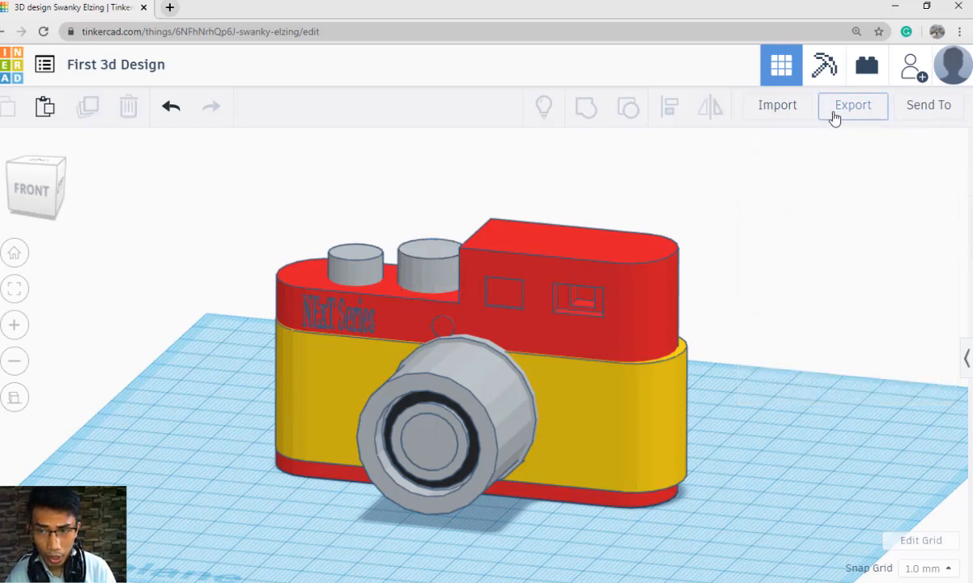
Export everything in the design as an .STL file for 3D printing.
{"action": "left_click", "coordinate": [850, 115]}
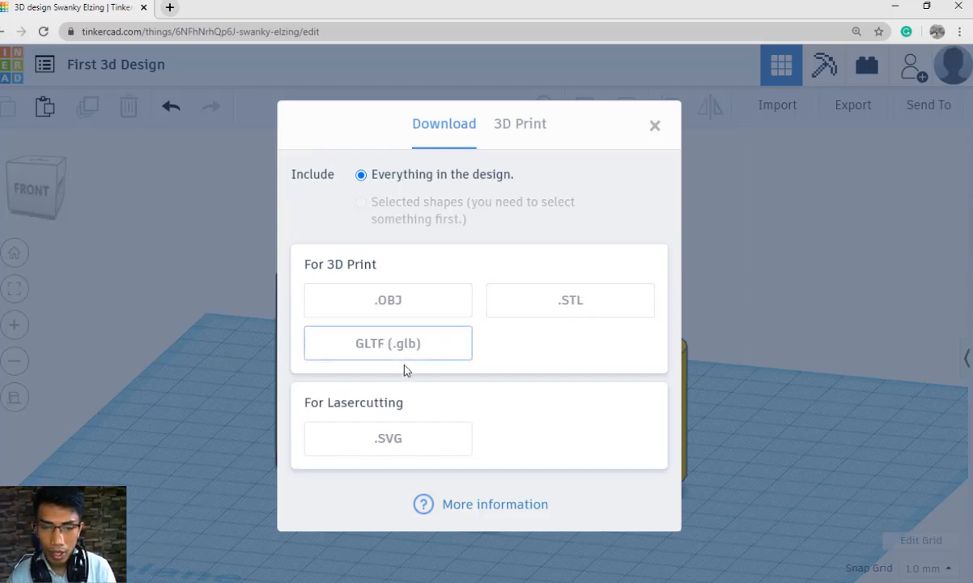
{"action": "left_click", "coordinate": [571, 301]}
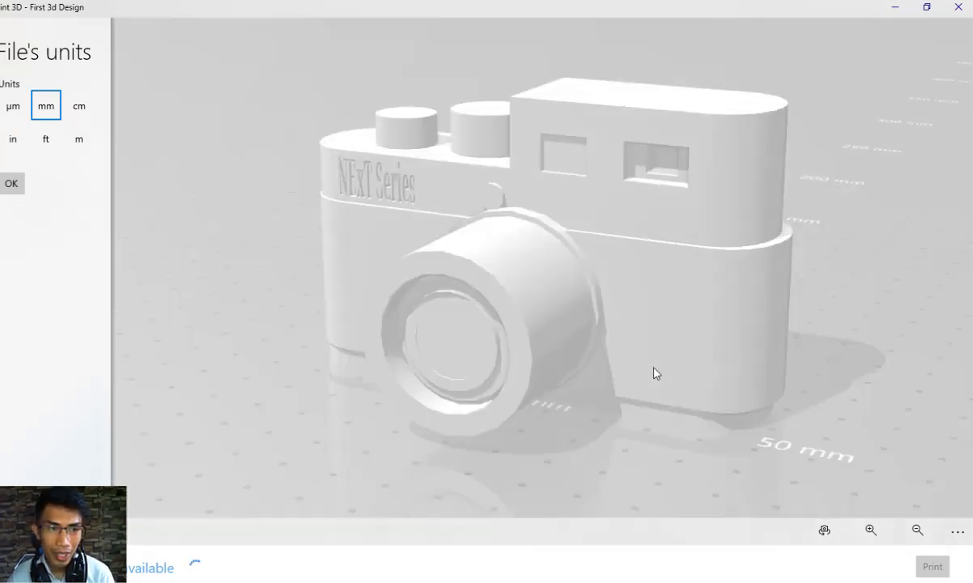
Preview the exported camera in Print 3D with µm, cm, m and inch file units, return to mm, and close the program.
{"action": "left_click", "coordinate": [13, 106]}
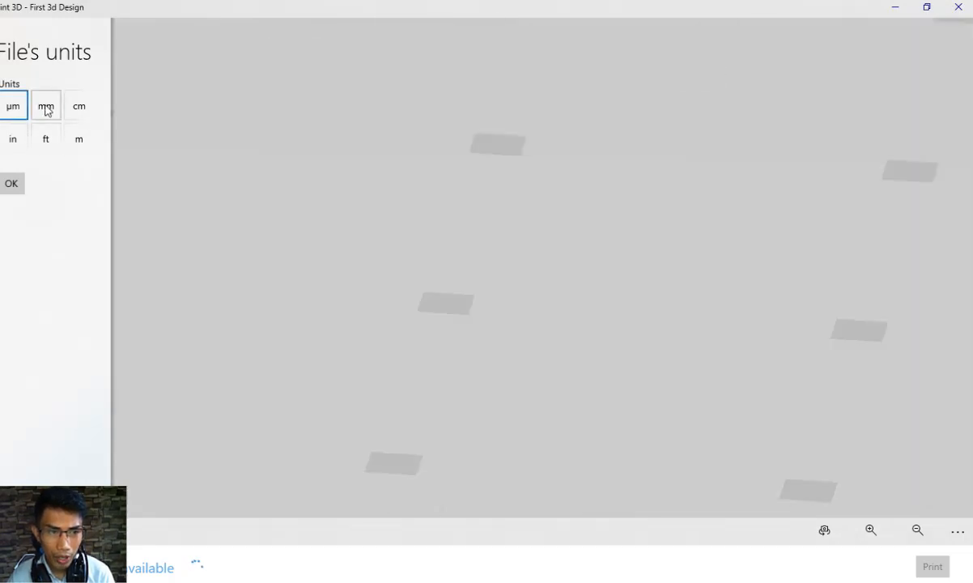
{"action": "left_click", "coordinate": [45, 106]}
{"action": "left_click", "coordinate": [79, 106]}
{"action": "left_click", "coordinate": [78, 139]}
{"action": "left_click", "coordinate": [13, 139]}
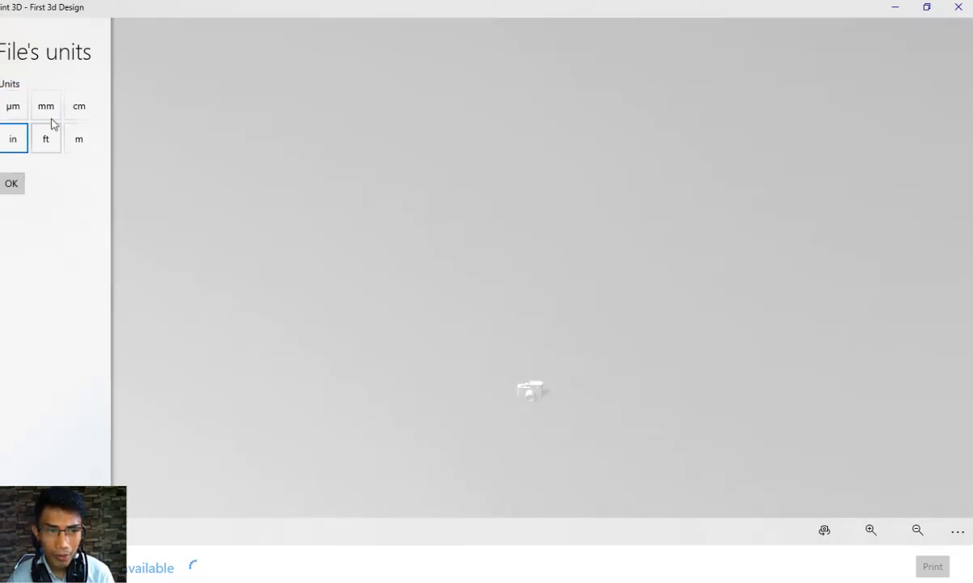
{"action": "left_click", "coordinate": [46, 106]}
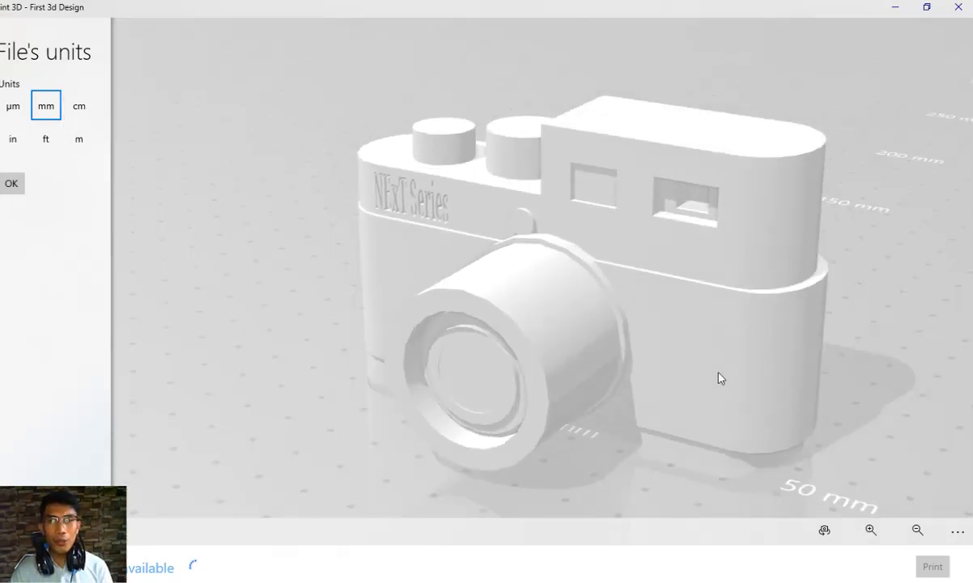
{"action": "left_click", "coordinate": [959, 10]}
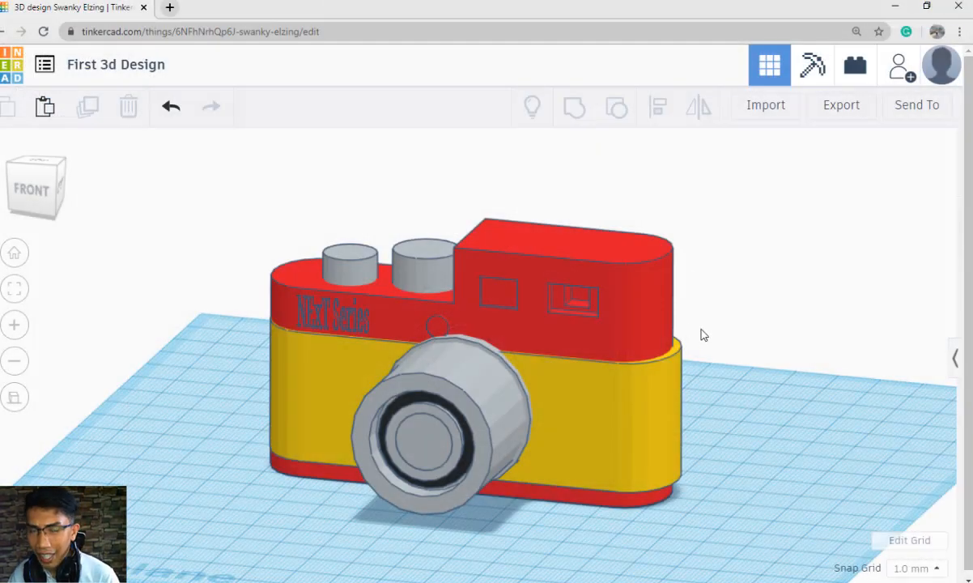